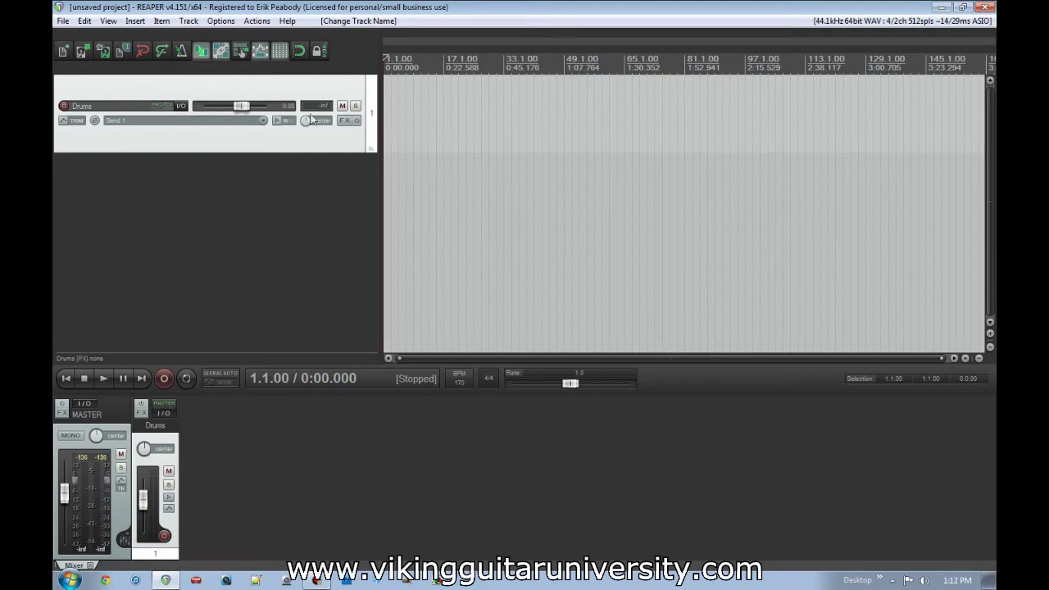
Add the Dfh Sampler (x86) drum instrument by Toontrack to the Drums track's FX chain.
left_click(345, 120)
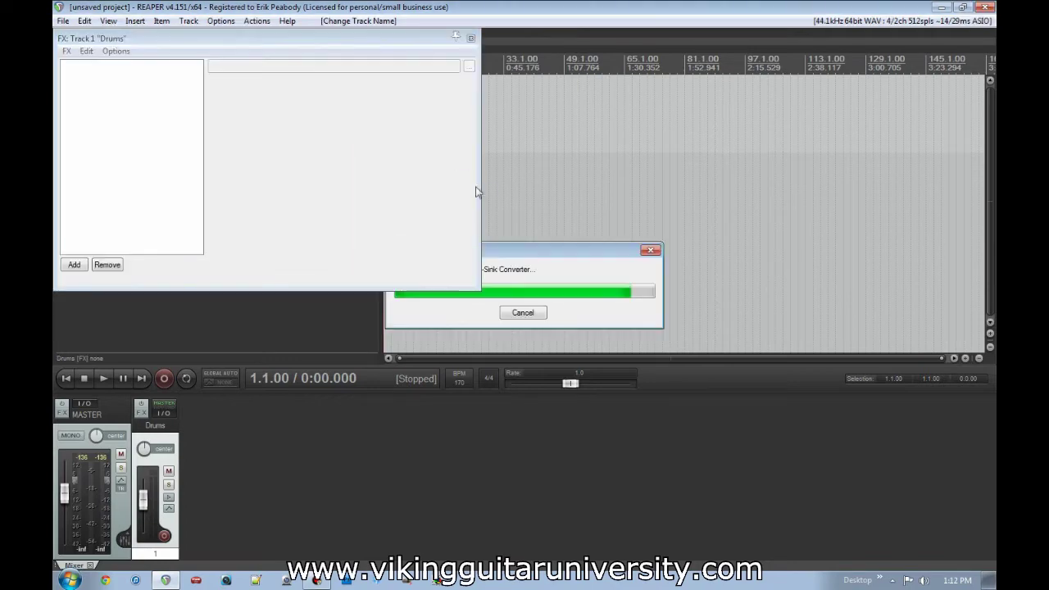
left_click(487, 172)
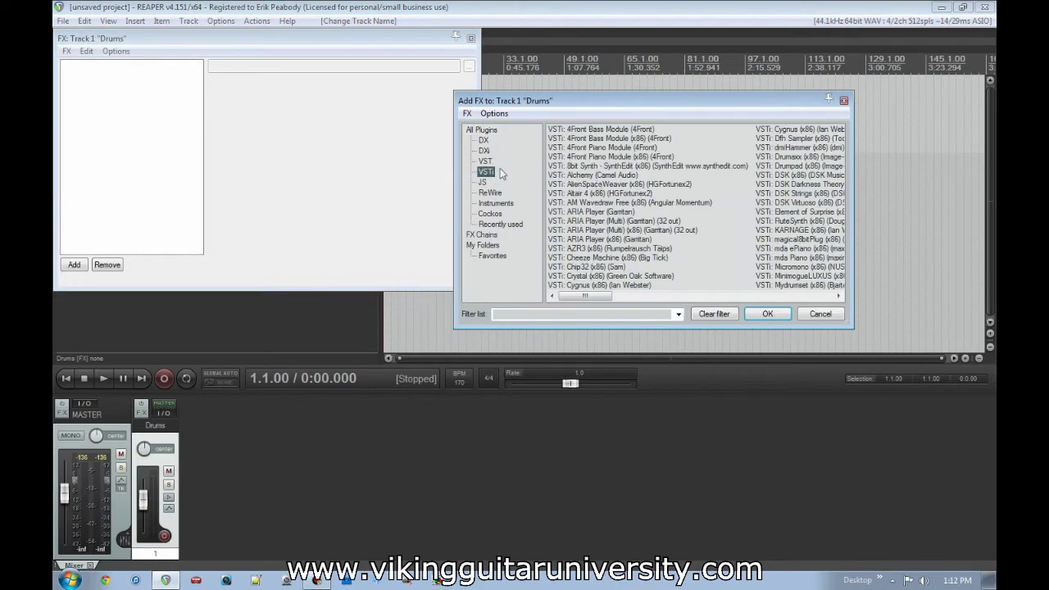
left_click(792, 140)
double_click(793, 139)
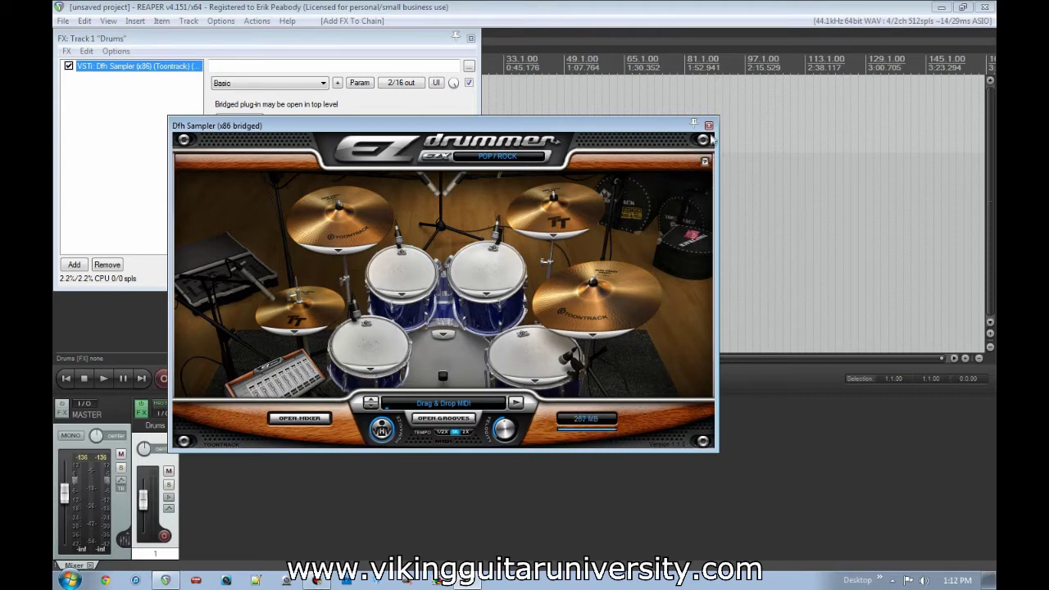
Review the sampler's kick and snare choices, audition the toms, and close the plug-in and FX chain windows.
left_click(443, 336)
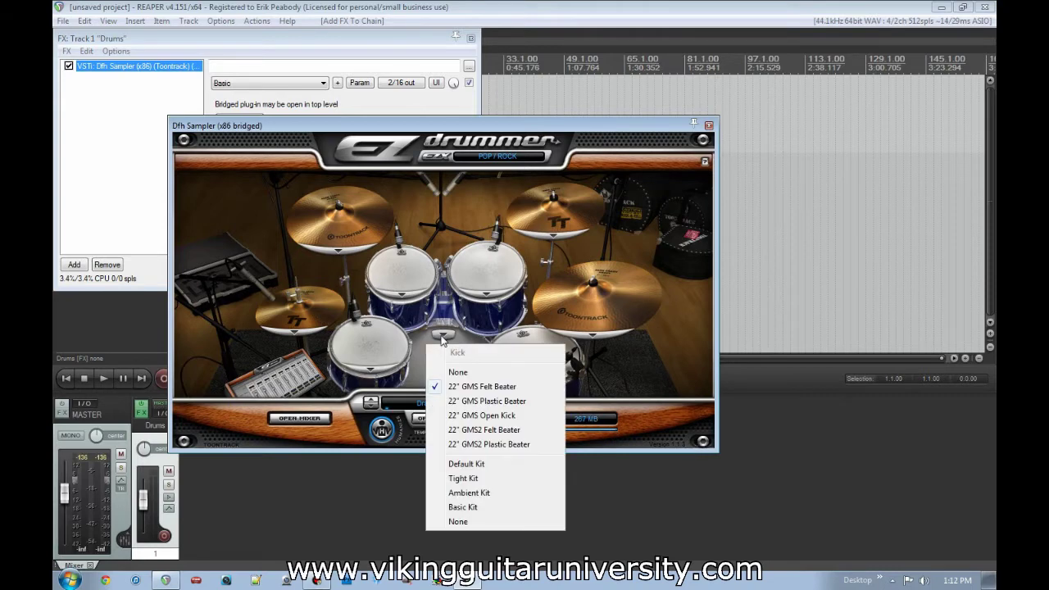
left_click(367, 376)
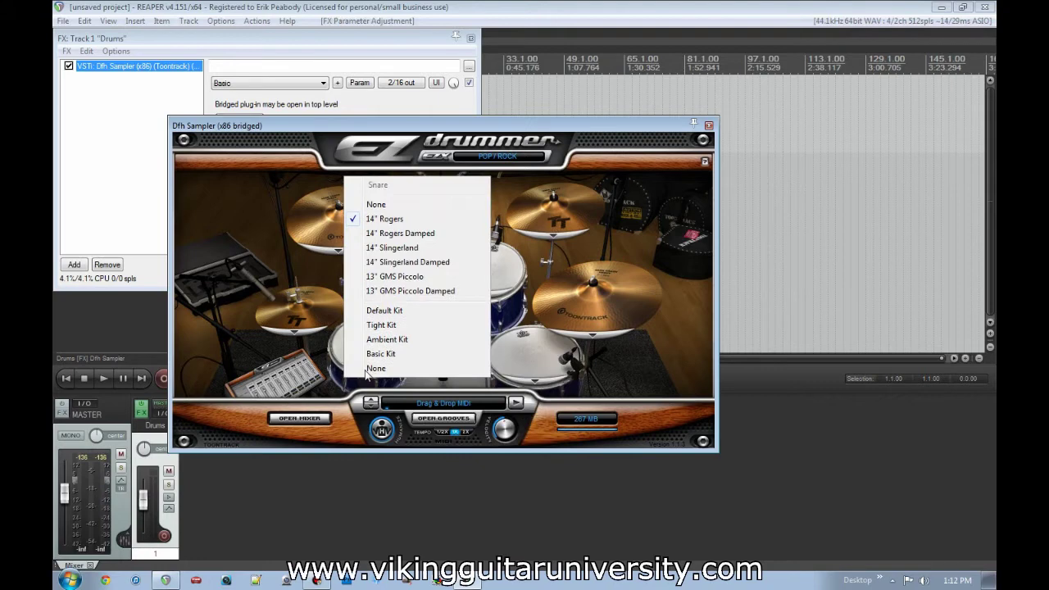
left_click(535, 353)
left_click(490, 274)
left_click(490, 274)
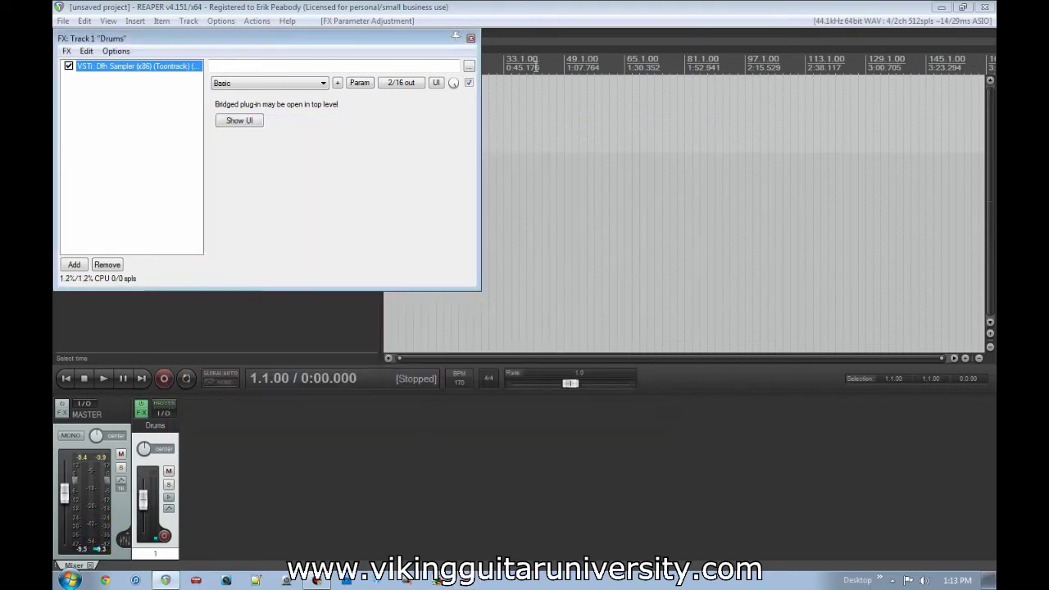
left_click(709, 125)
left_click(473, 37)
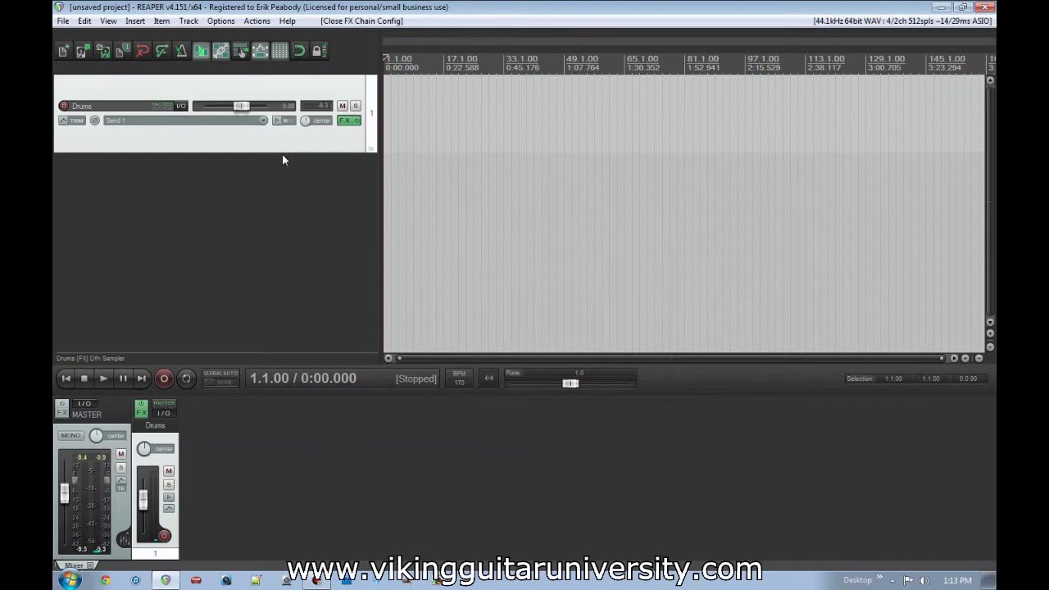
Add two tracks below Drums and name them Rhy Gtr L and Rhy Gtr R.
double_click(246, 205)
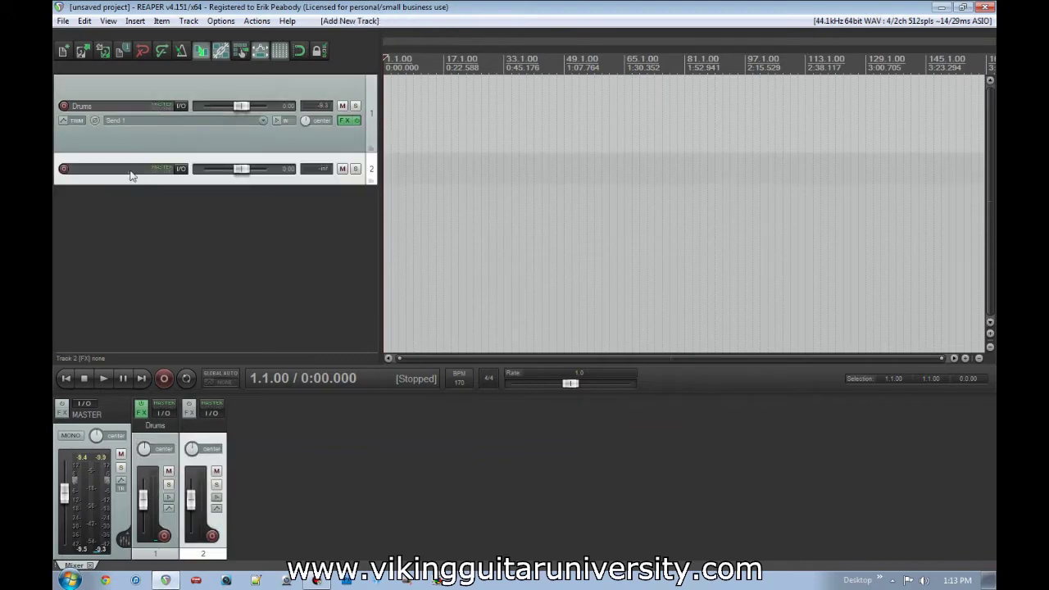
type("Rhy Gtr L")
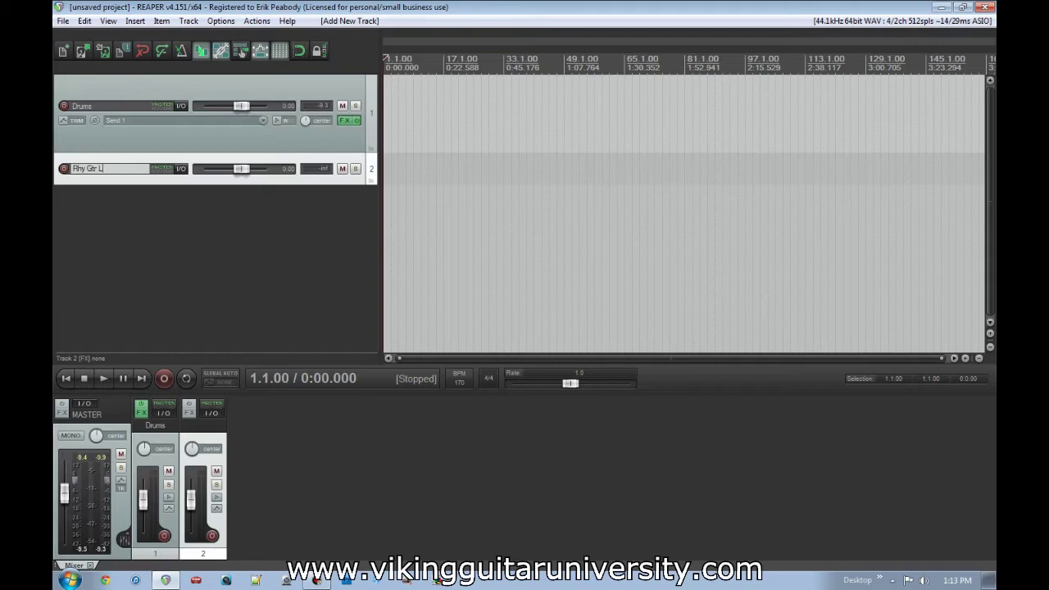
key("Return")
double_click(156, 211)
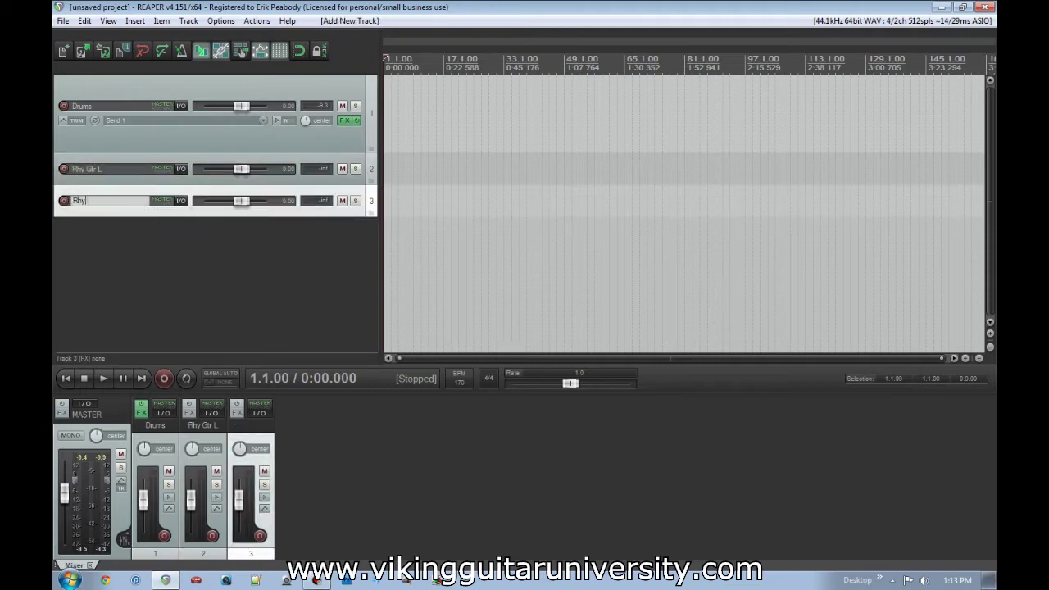
type("Rhy Gtr R")
key("Return")
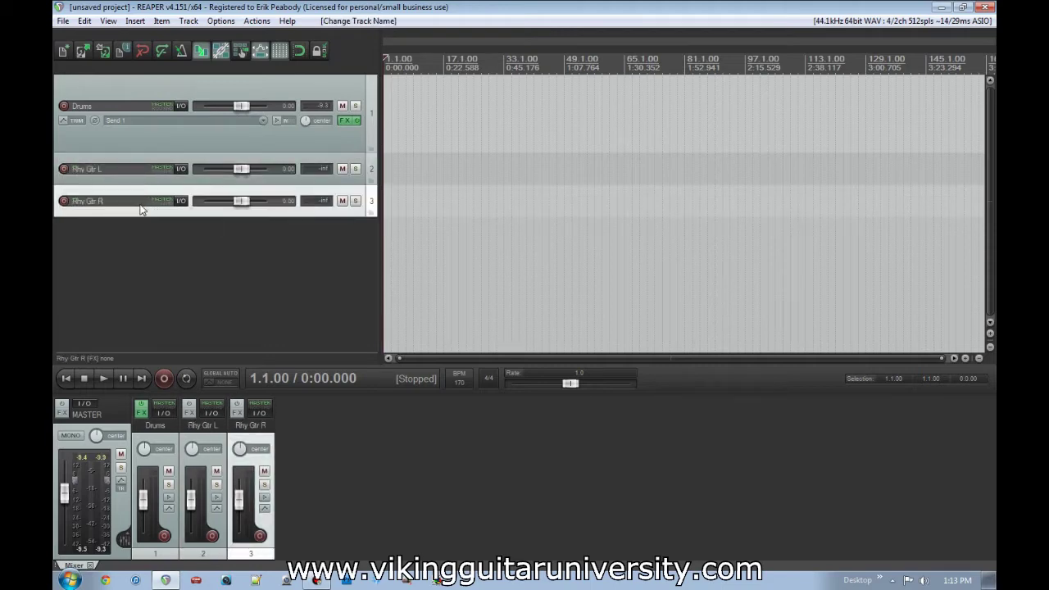
Add two more tracks below the rhythm guitars and name them Bass and Lead Guitar.
double_click(144, 234)
double_click(135, 233)
type("Bass")
key("Return")
double_click(107, 282)
double_click(105, 265)
type("Lead Guitar")
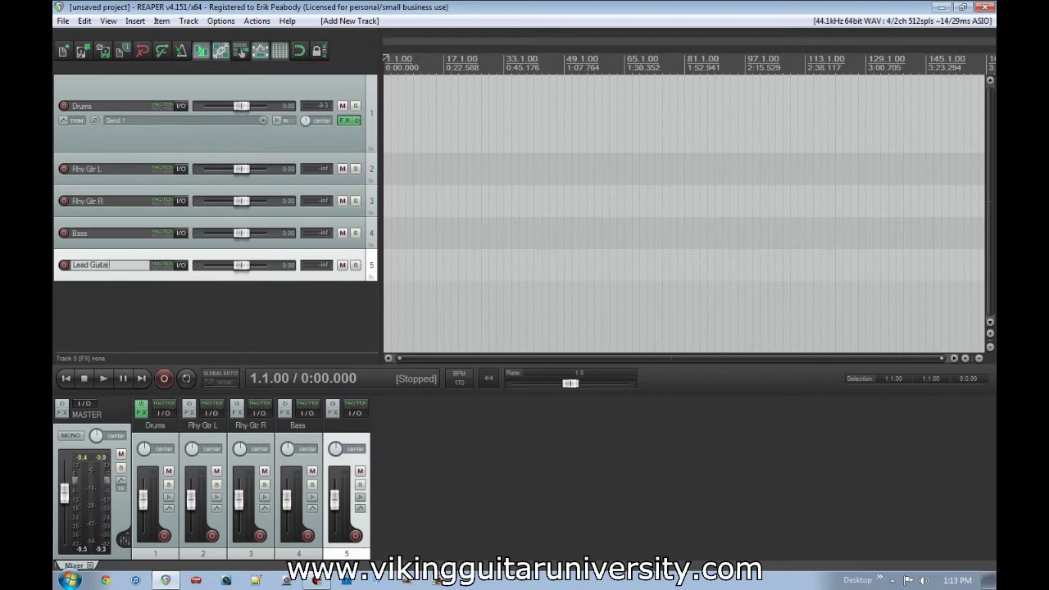
key("Return")
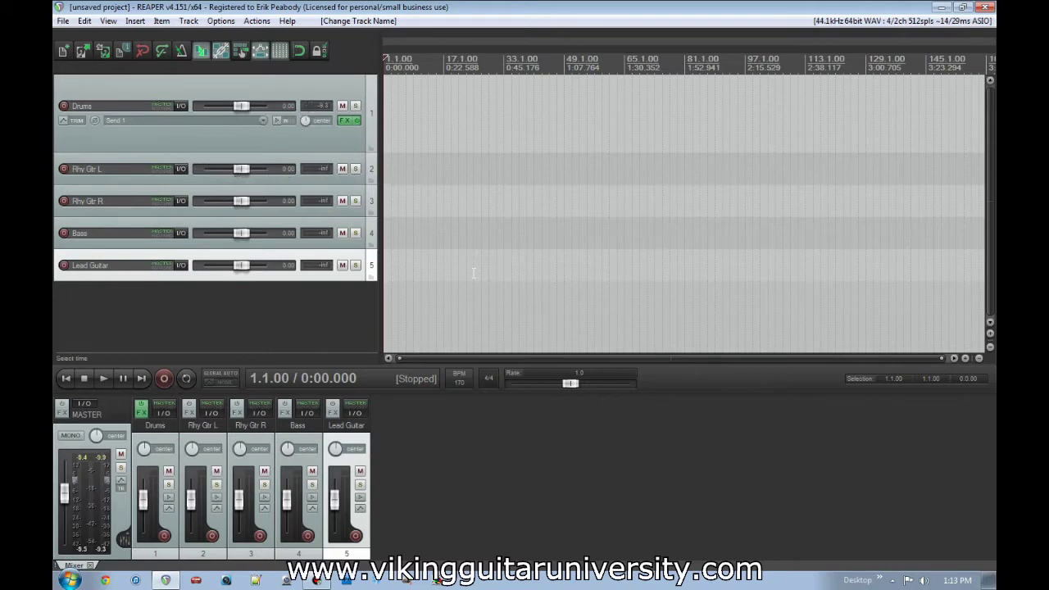
Tap in an approximate project tempo by hand.
left_click(466, 377)
left_click(466, 378)
left_click(466, 377)
left_click(466, 377)
left_click(467, 377)
left_click(467, 377)
Set the project tempo to 160 BPM and clear the track selection.
double_click(470, 382)
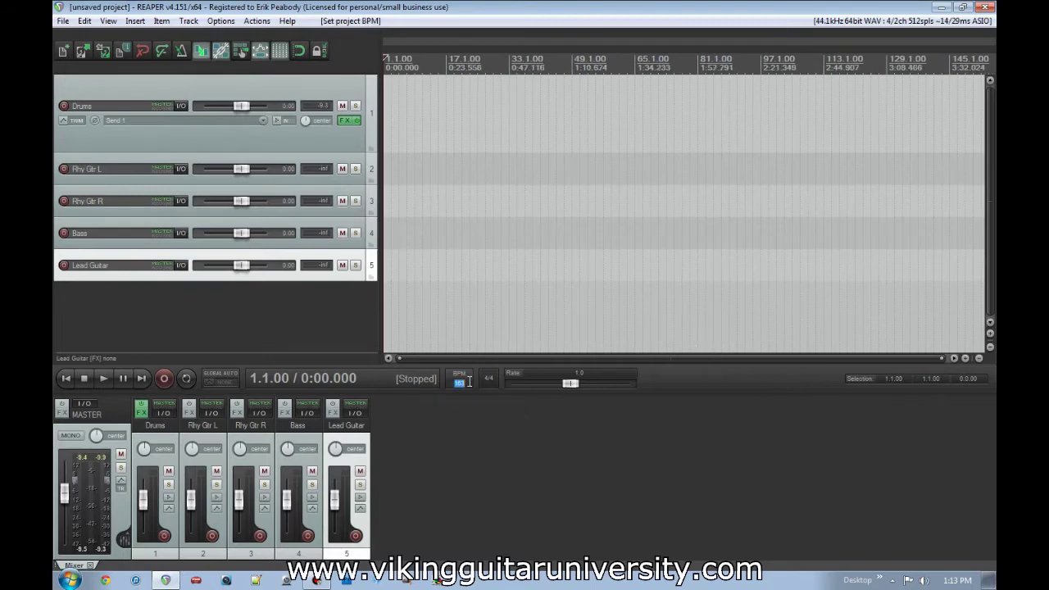
type("160")
key("Return")
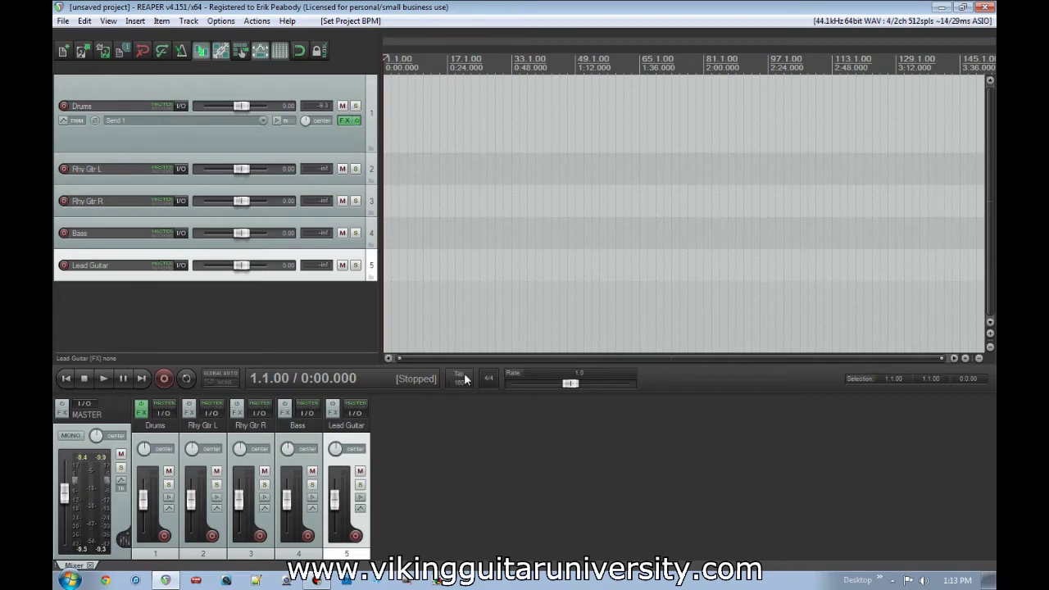
left_click(460, 382)
left_click(305, 338)
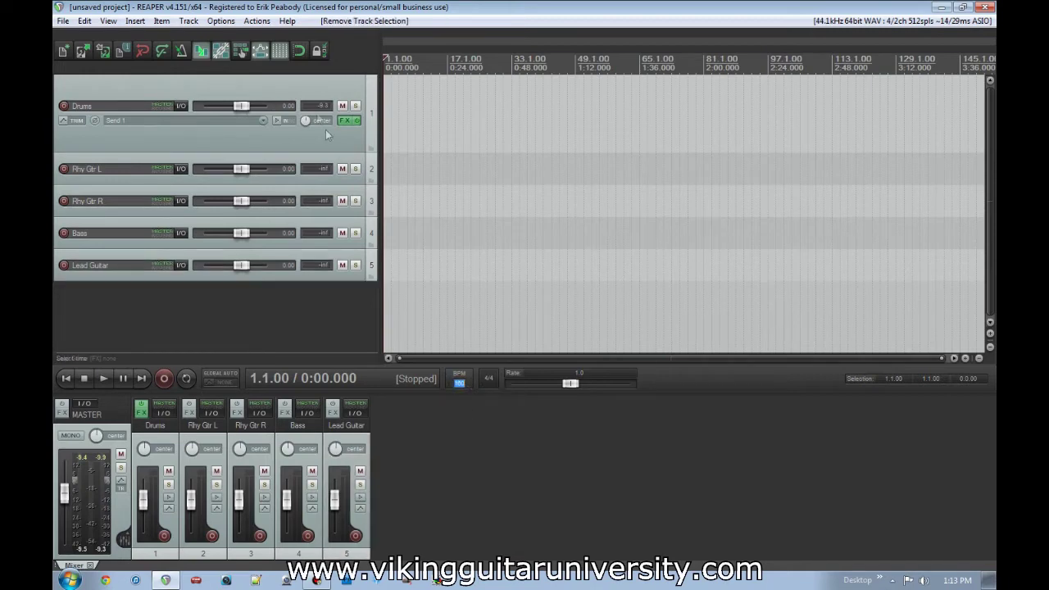
Enable snapping and narrow the track control area to give the timeline more room.
left_click(306, 52)
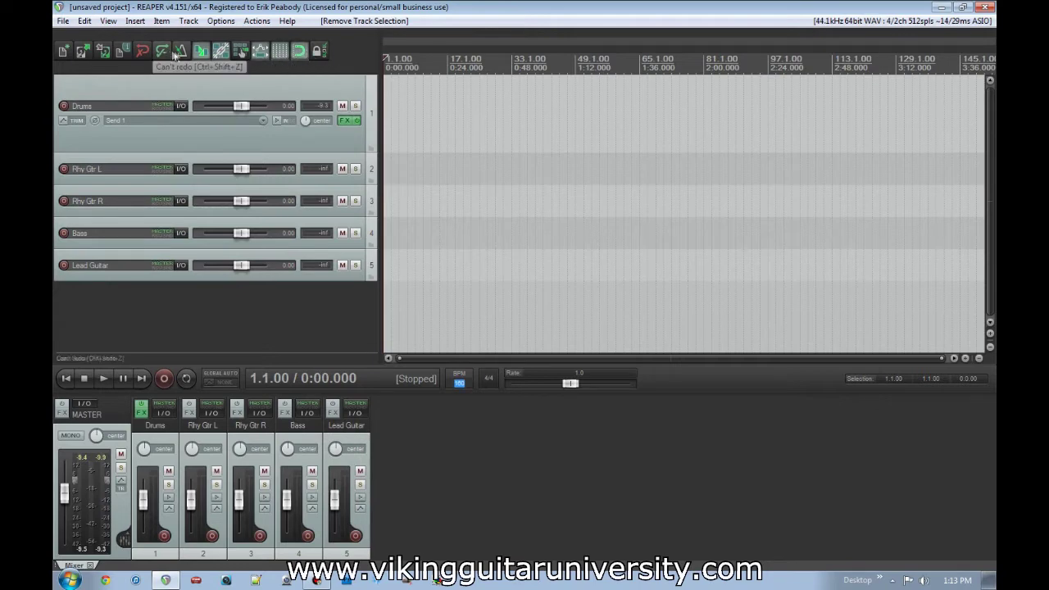
left_click_drag(379, 127, 305, 127)
Raise the metronome volume to +12.0 dB and play the project briefly to hear the click.
right_click(185, 45)
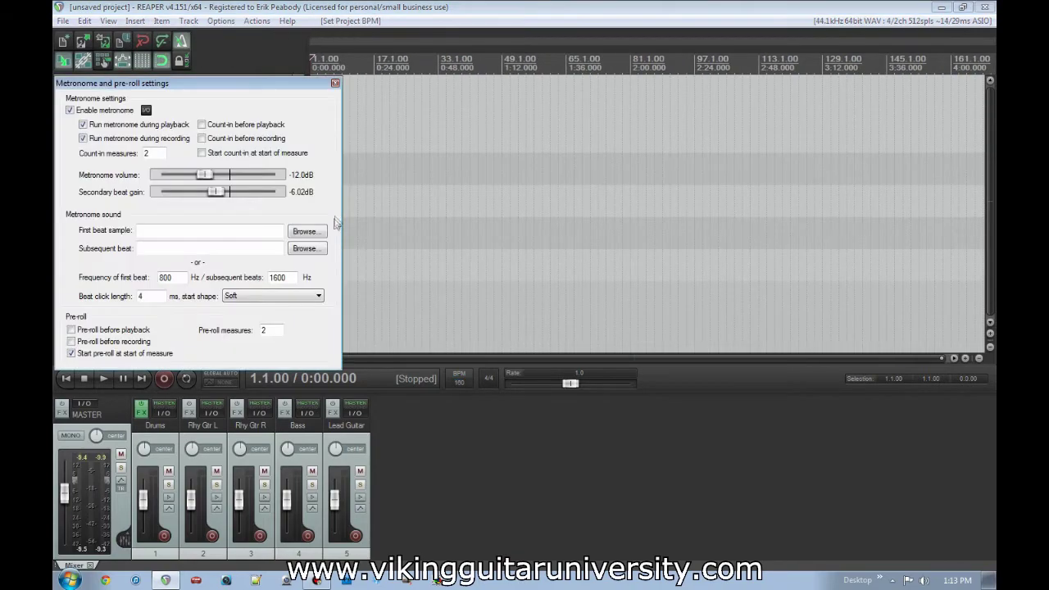
left_click_drag(210, 176, 254, 182)
left_click(336, 84)
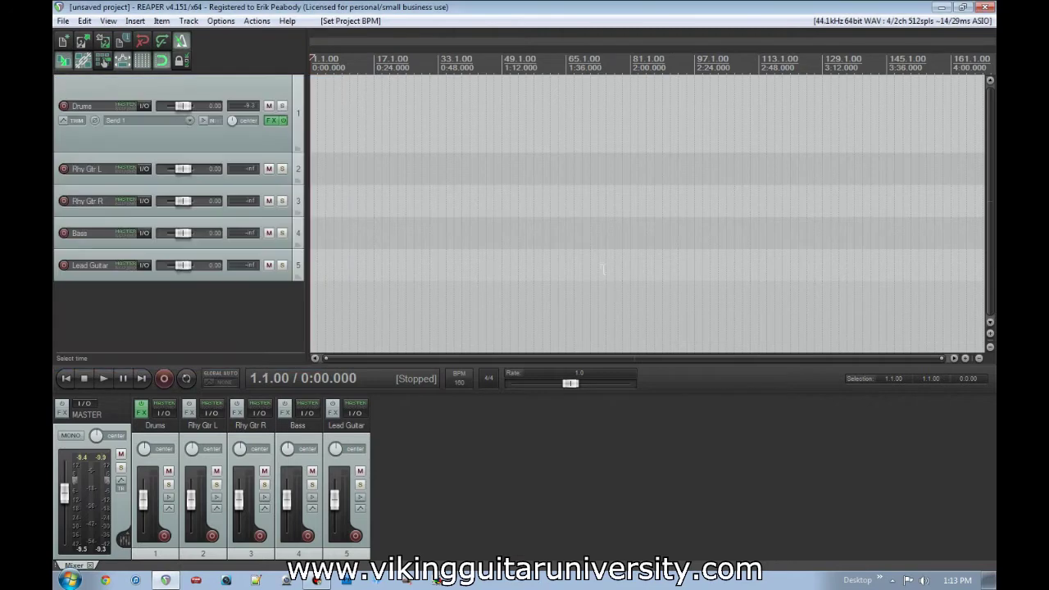
key("space")
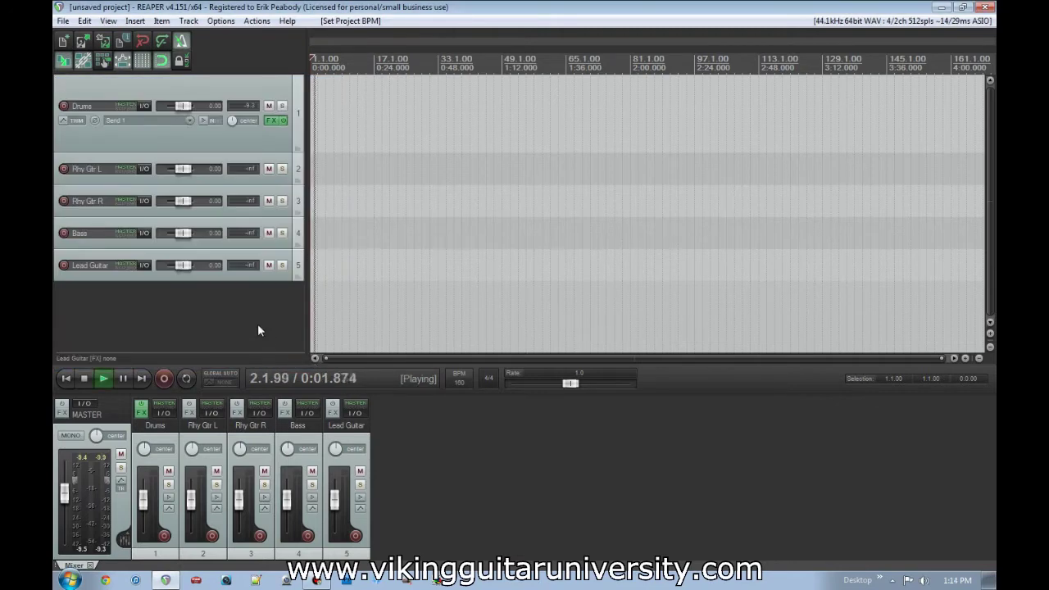
key("space")
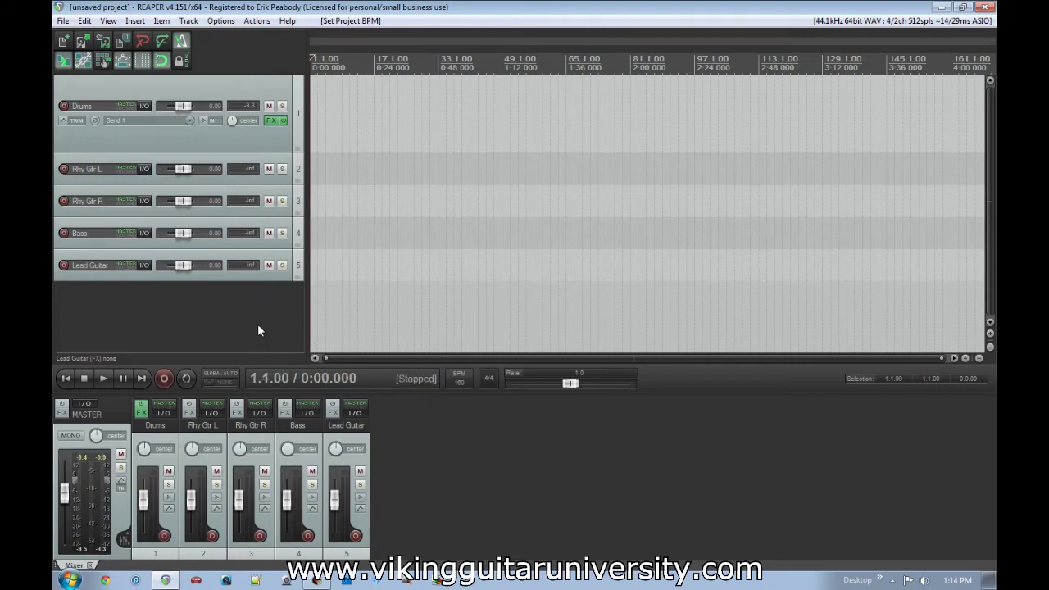
Make the Drums track slightly shorter in height.
left_click_drag(261, 152, 271, 120)
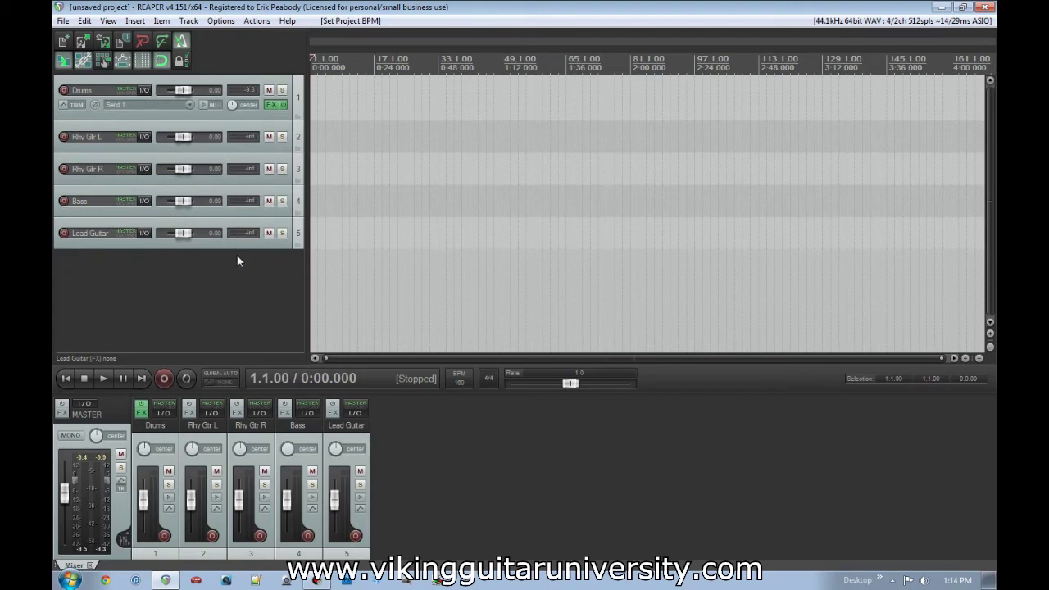
left_click_drag(177, 120, 182, 141)
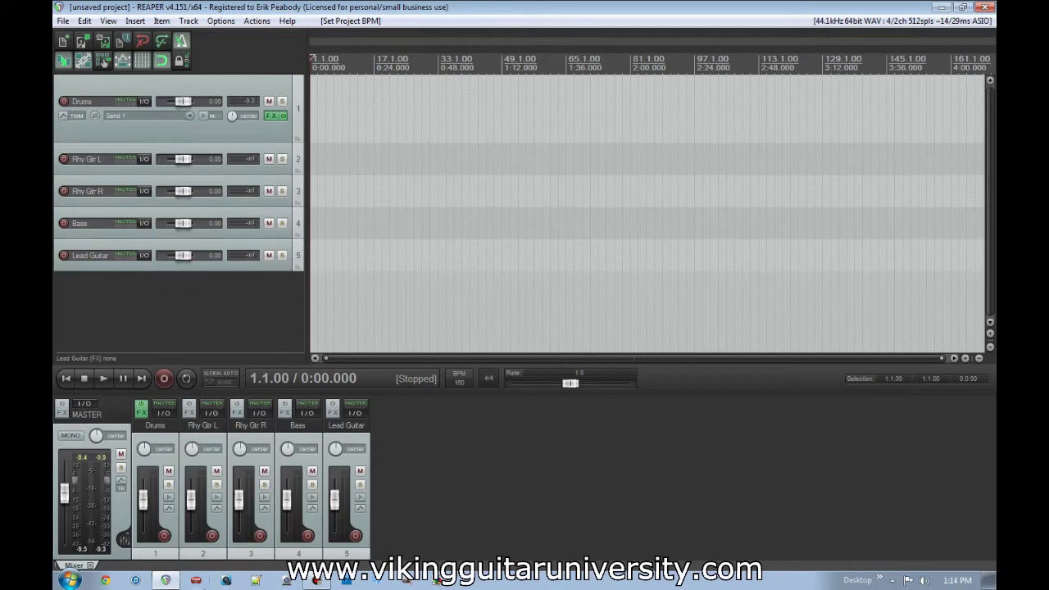
Switch to Line 6 POD Farm, view its tuner and preset list, and close it to return to REAPER.
left_click(196, 581)
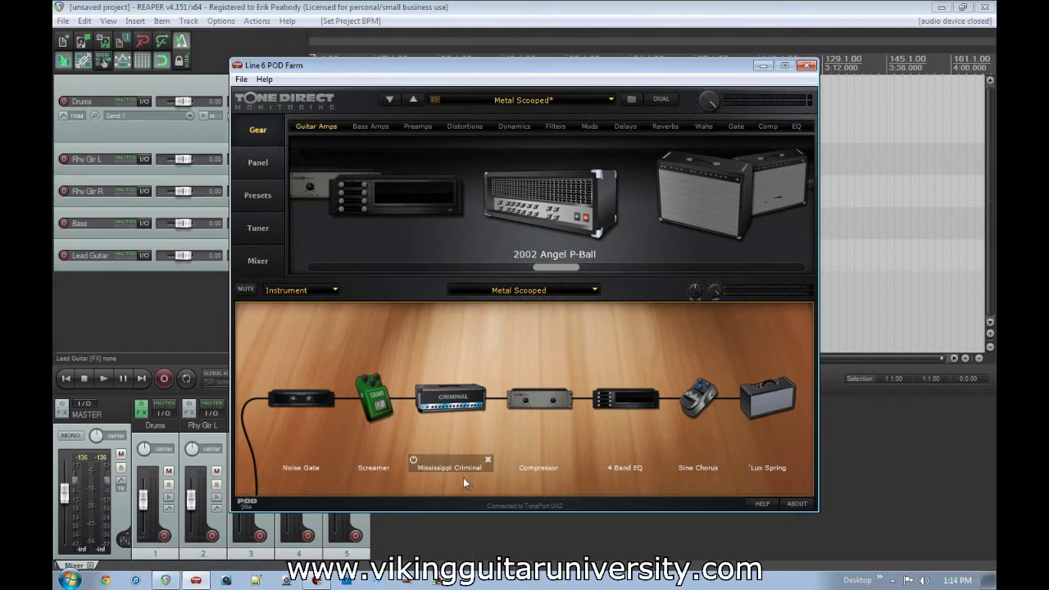
left_click(268, 232)
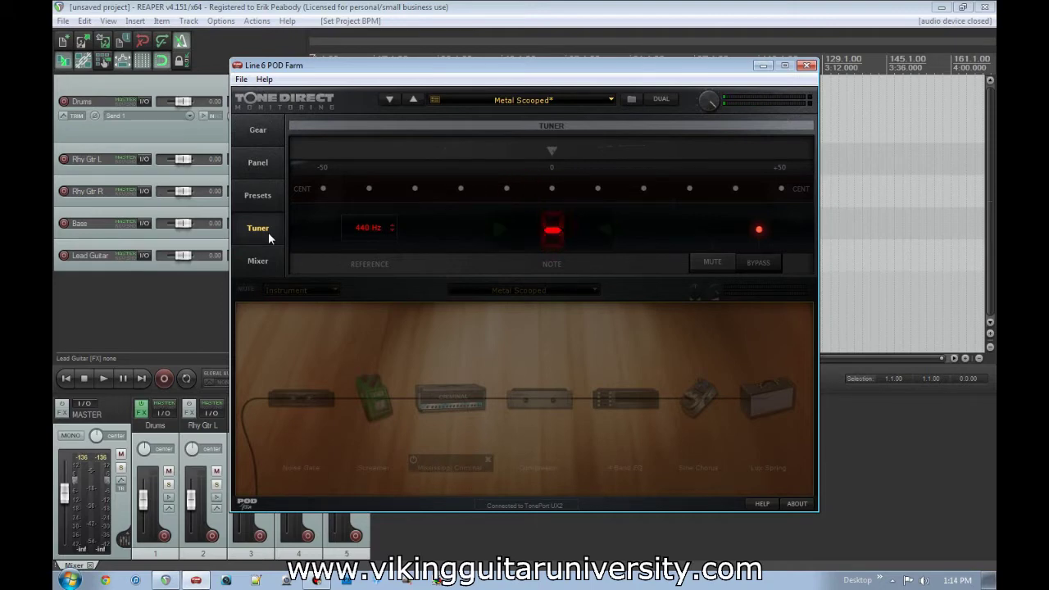
left_click(261, 197)
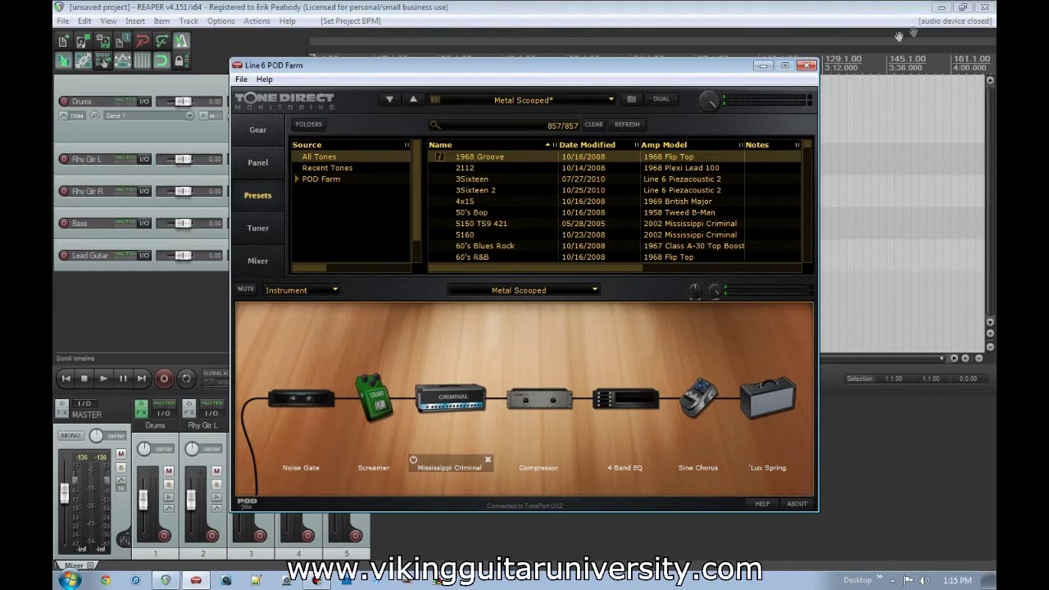
left_click(809, 65)
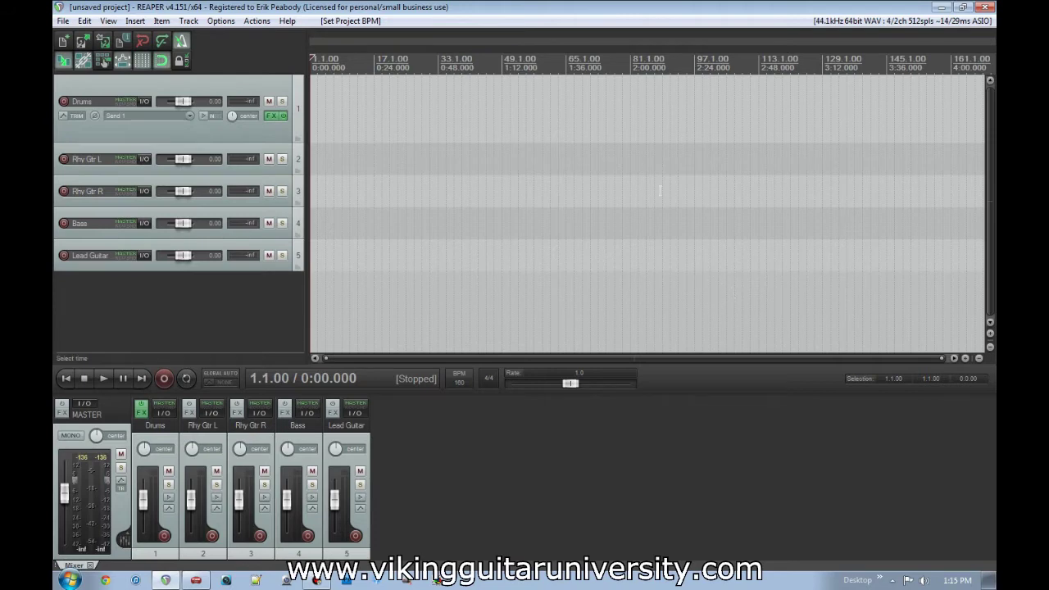
Place the edit cursor at the start of measure 3 (3.1.00) on the Drums track.
left_click(325, 104)
scroll(361, 131, "up", 5)
left_click(383, 123)
scroll(389, 124, "up", 2)
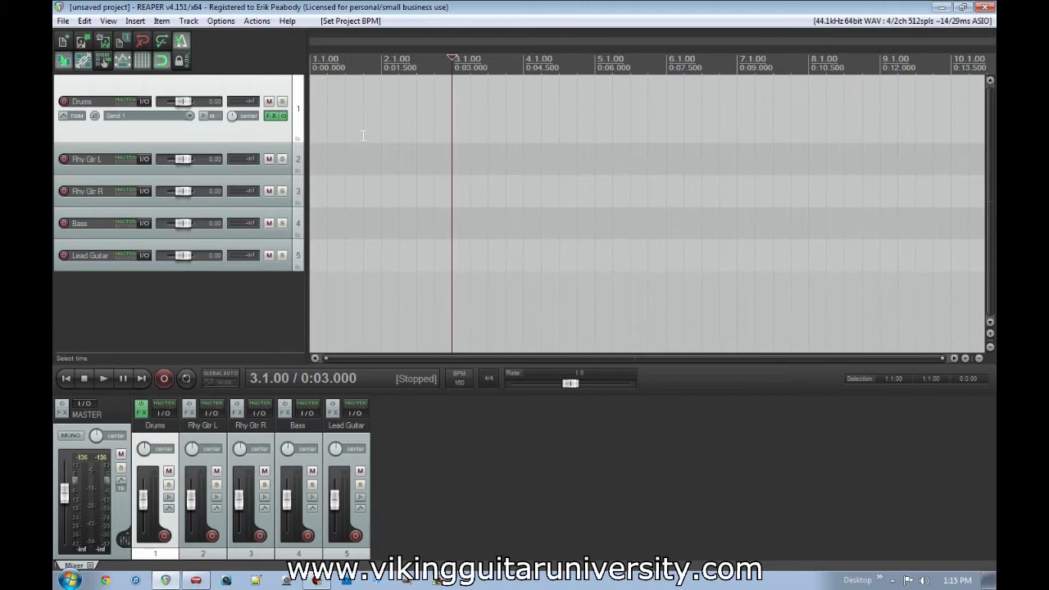
Check the count-in options in the metronome settings and close them.
right_click(182, 41)
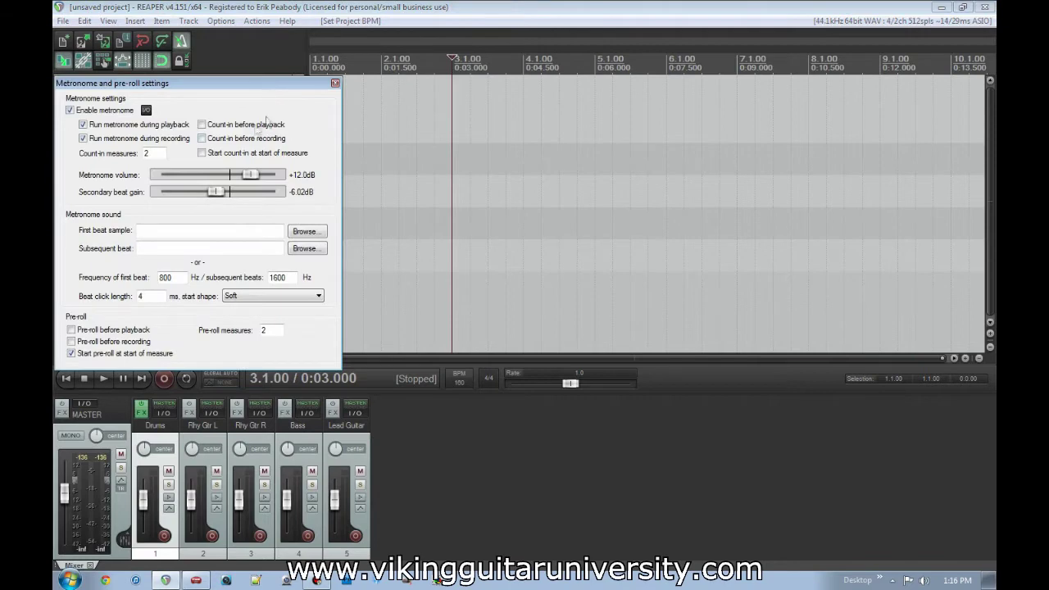
left_click(335, 85)
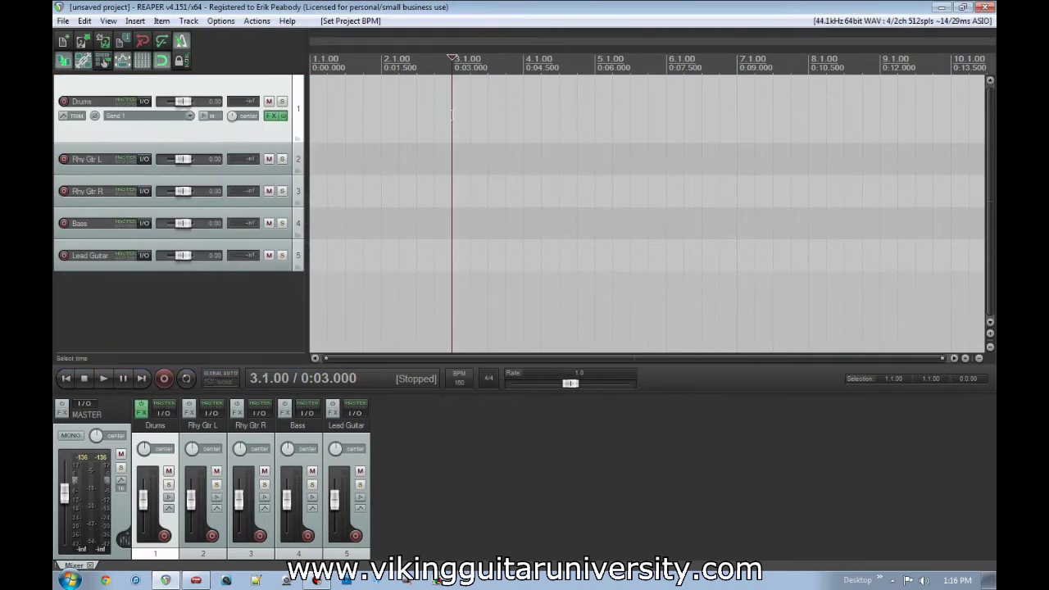
Insert a one-measure MIDI item at measure 3 on the Drums track and open it in the MIDI editor.
double_click(452, 115)
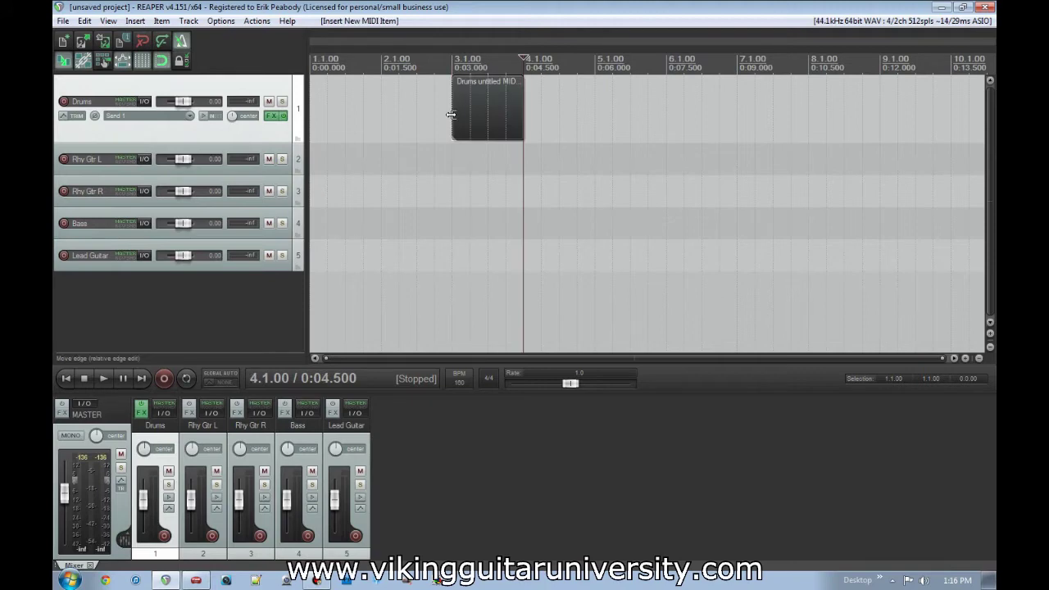
double_click(480, 117)
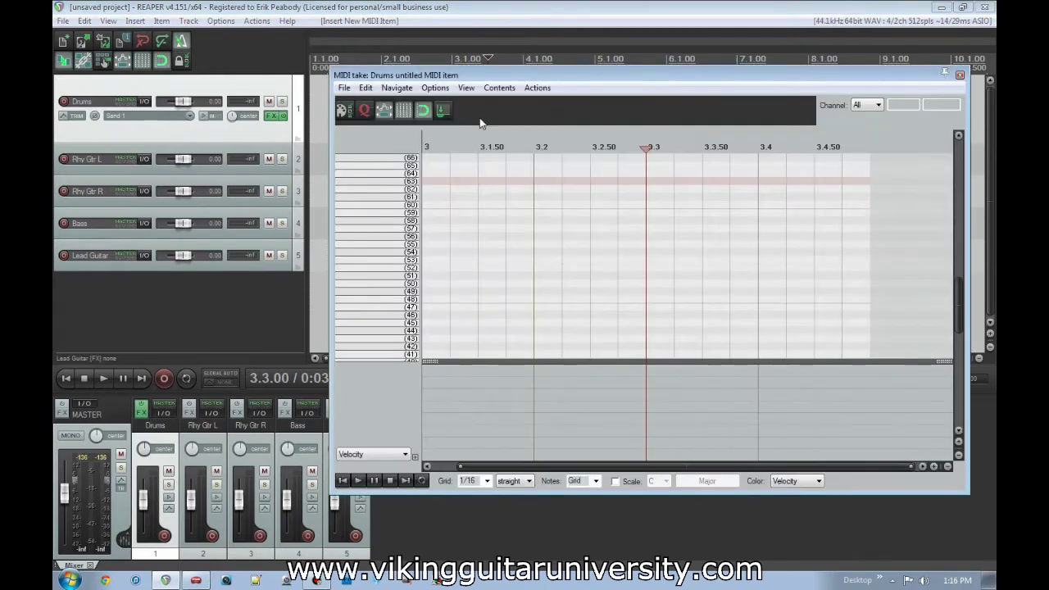
Load the EZdrummer pop/rock note names from file into the drum item's MIDI editor.
left_click(344, 89)
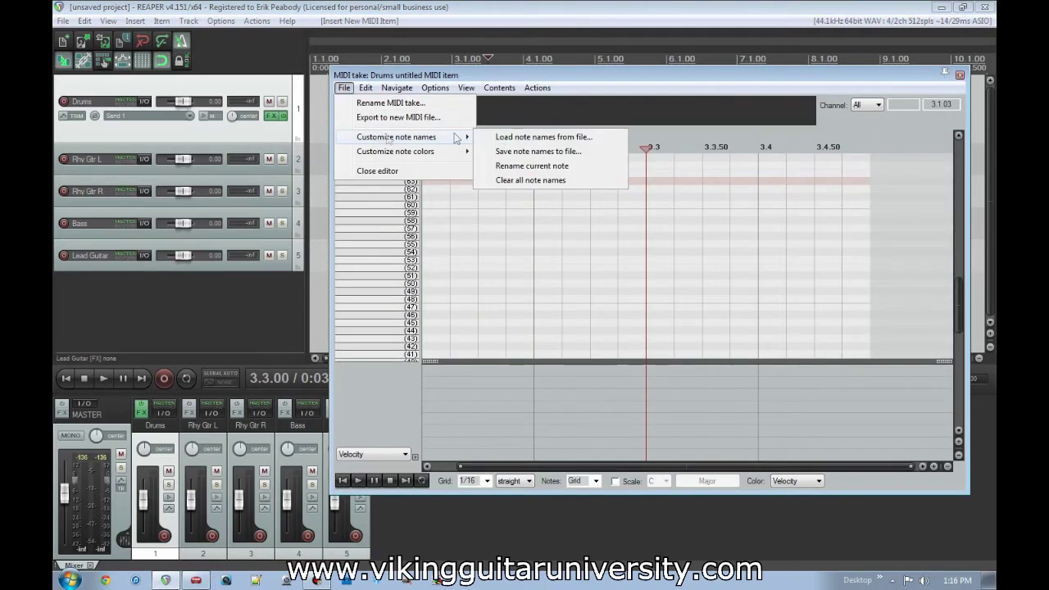
left_click(522, 137)
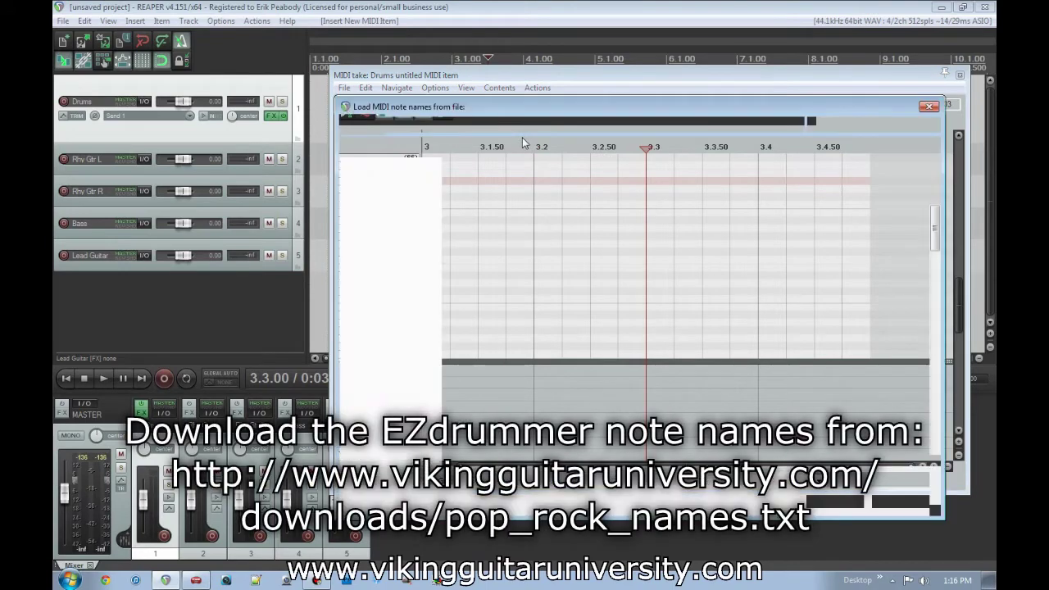
key("Down")
key("Down")
key("Return")
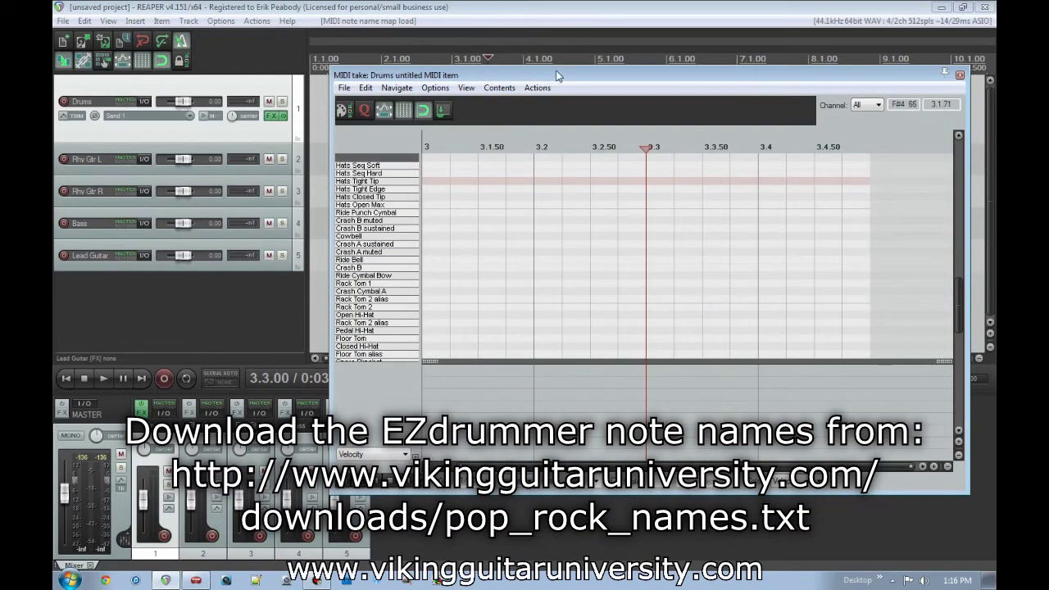
Enter sixteenth-note Kick Drum hits in measure 3 at 3.1.00, 3.1.50, 3.2.00, 3.2.50, 3.3.00, 3.3.25 and 3.3.50.
left_click_drag(566, 70, 577, 23)
left_click_drag(955, 296, 956, 324)
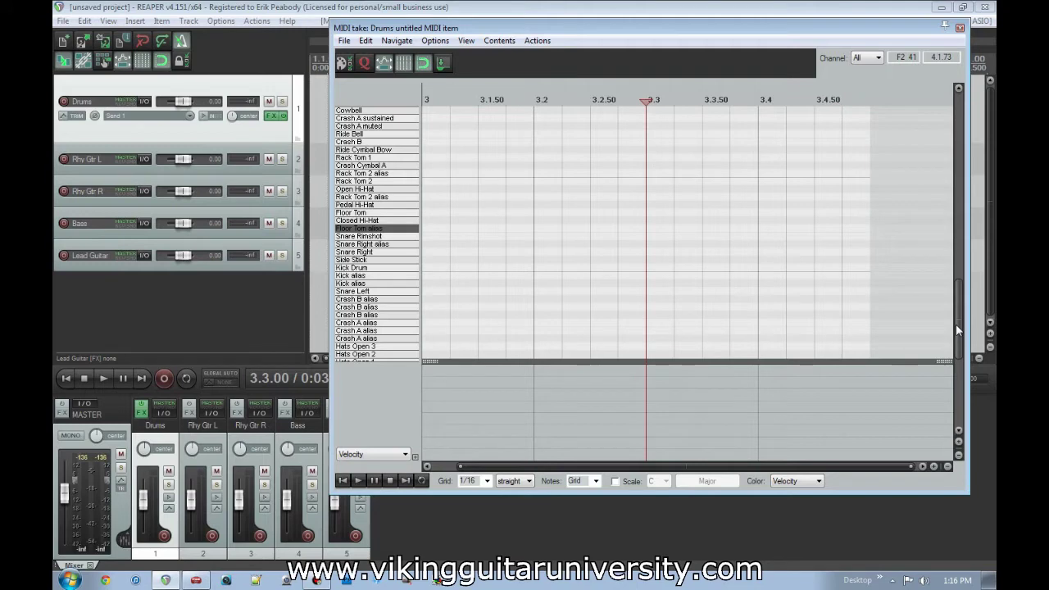
left_click(437, 269)
left_click(492, 268)
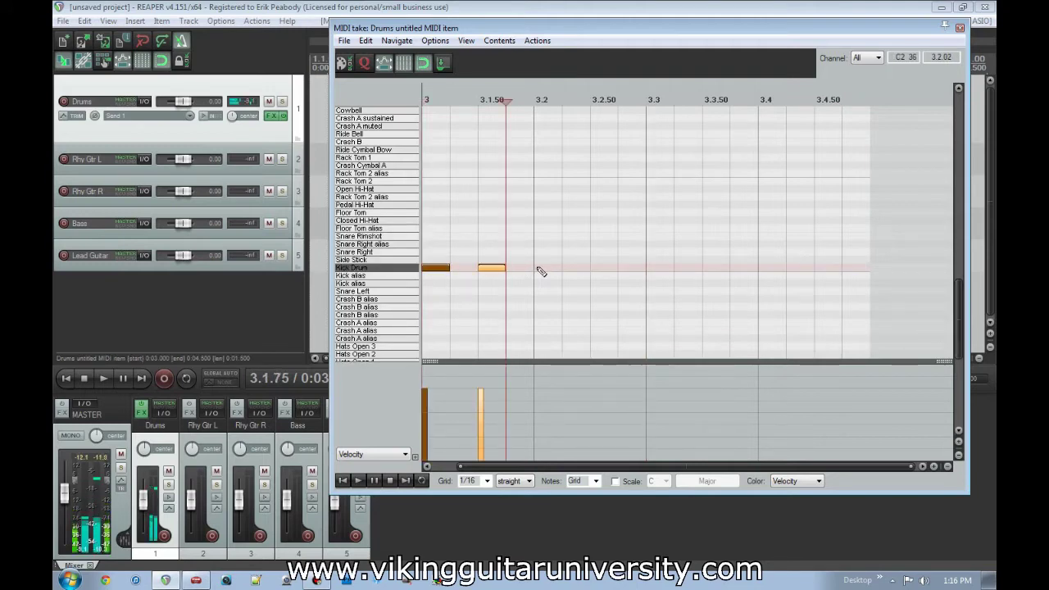
left_click(540, 269)
left_click(601, 269)
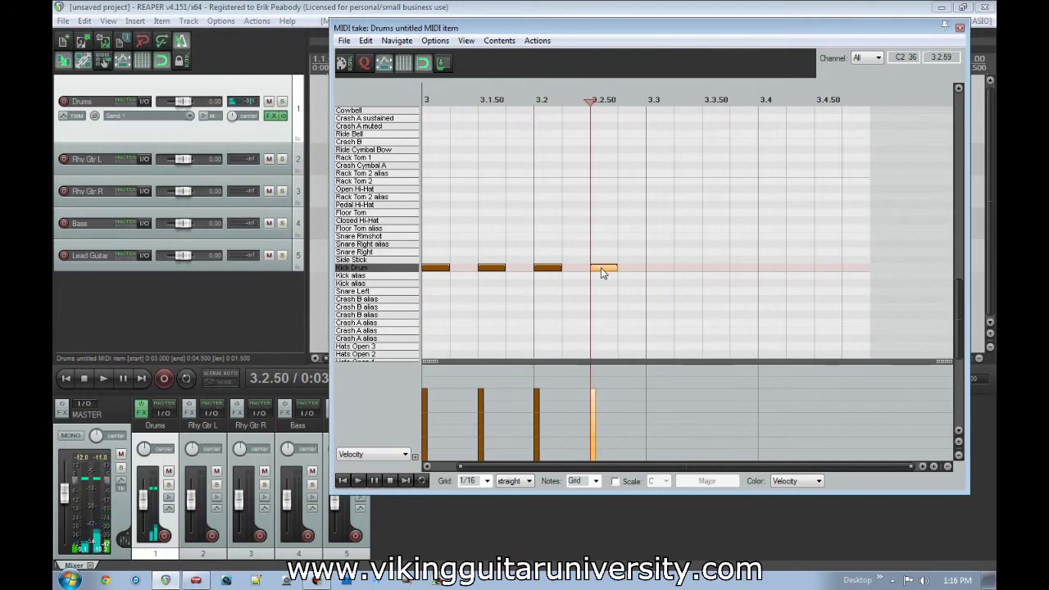
left_click(660, 269)
left_click(687, 269)
left_click(713, 269)
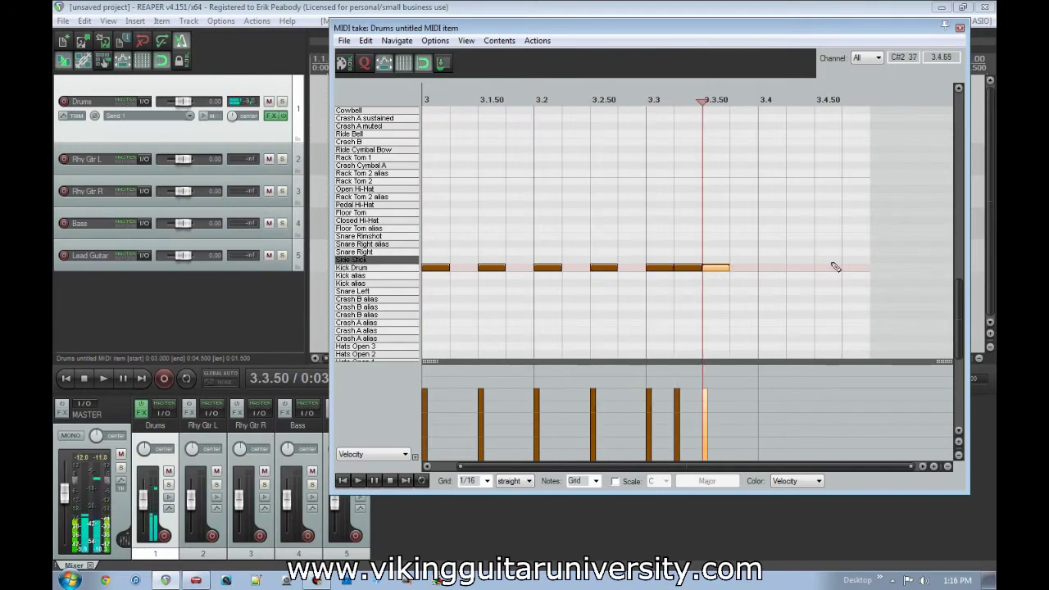
Complete the measure 3 kick pattern with hits at 3.4.00 and 3.4.50, and play it back.
key("space")
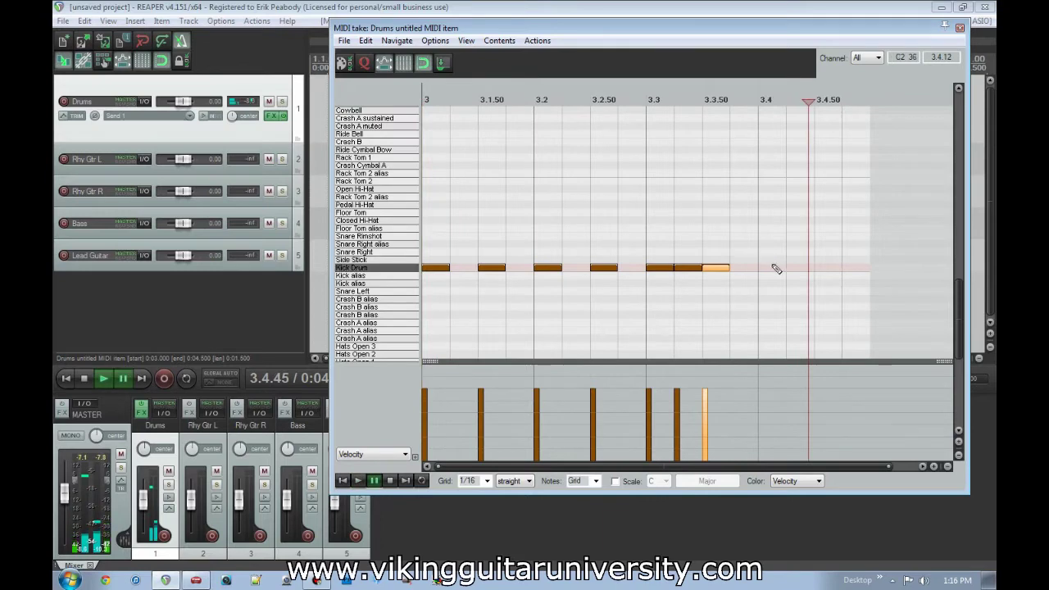
left_click(773, 269)
left_click(827, 269)
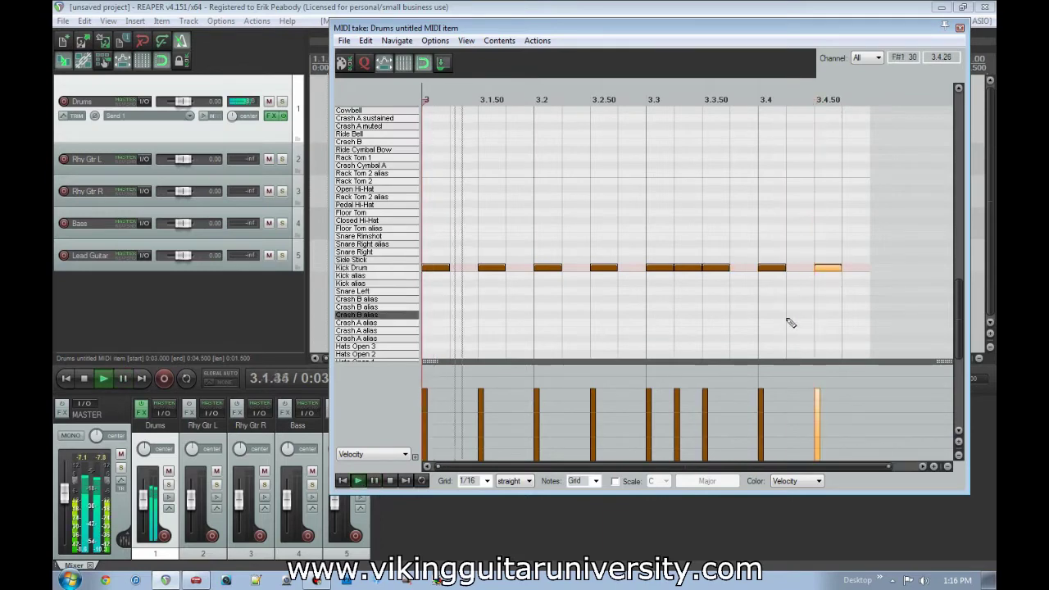
key("ctrl+space")
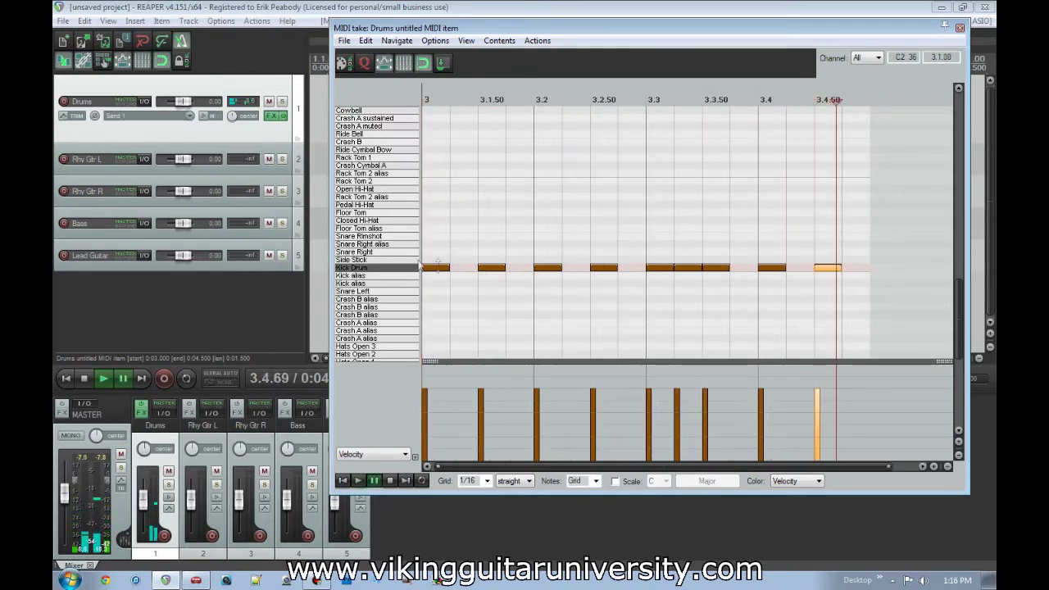
Raise all kick note velocities in measure 3 to about 110, with the first kick at 127.
left_click_drag(433, 251, 876, 288)
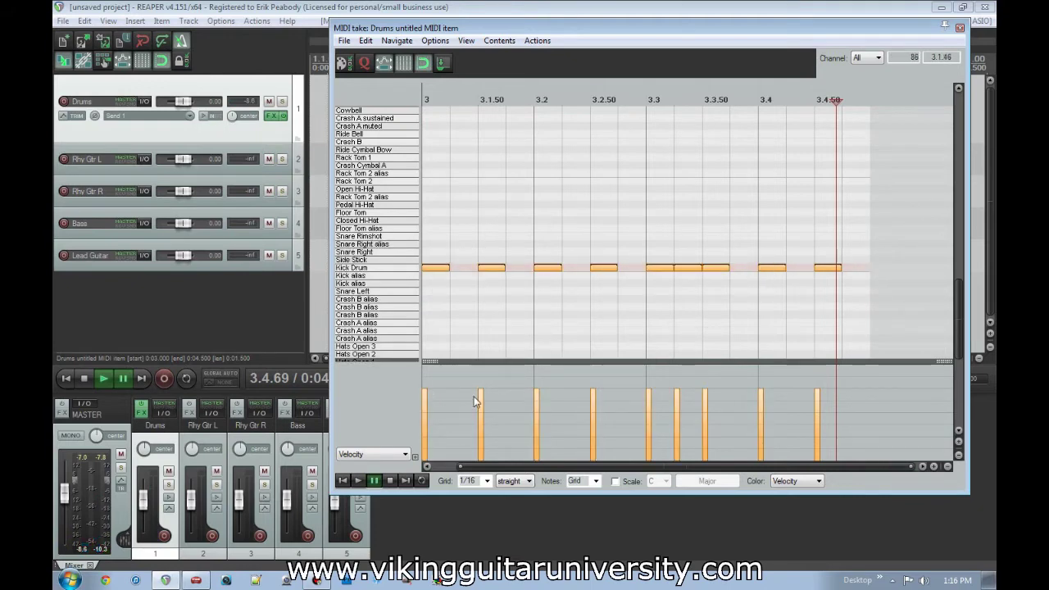
left_click_drag(434, 377, 418, 364)
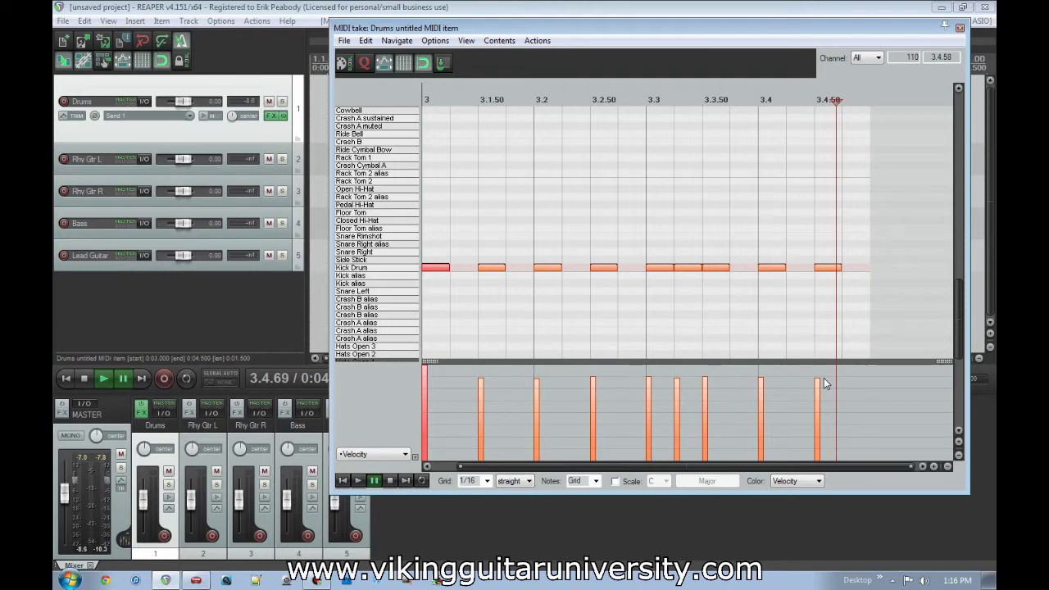
Add Snare Right notes at 3.2.00 and 3.4.00 with velocity 127, and play back the beat.
left_click(556, 253)
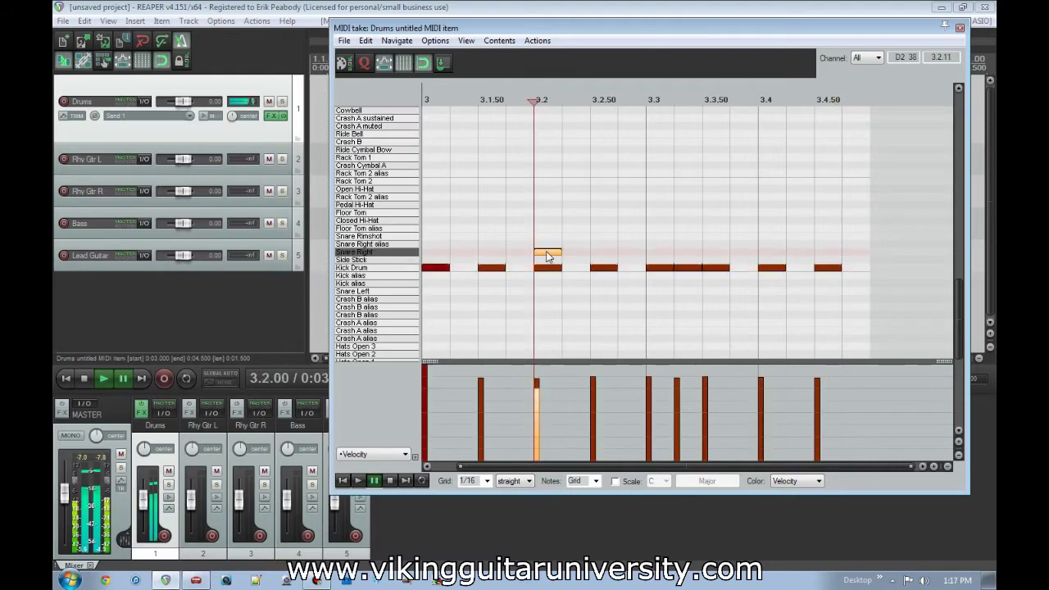
left_click(771, 253)
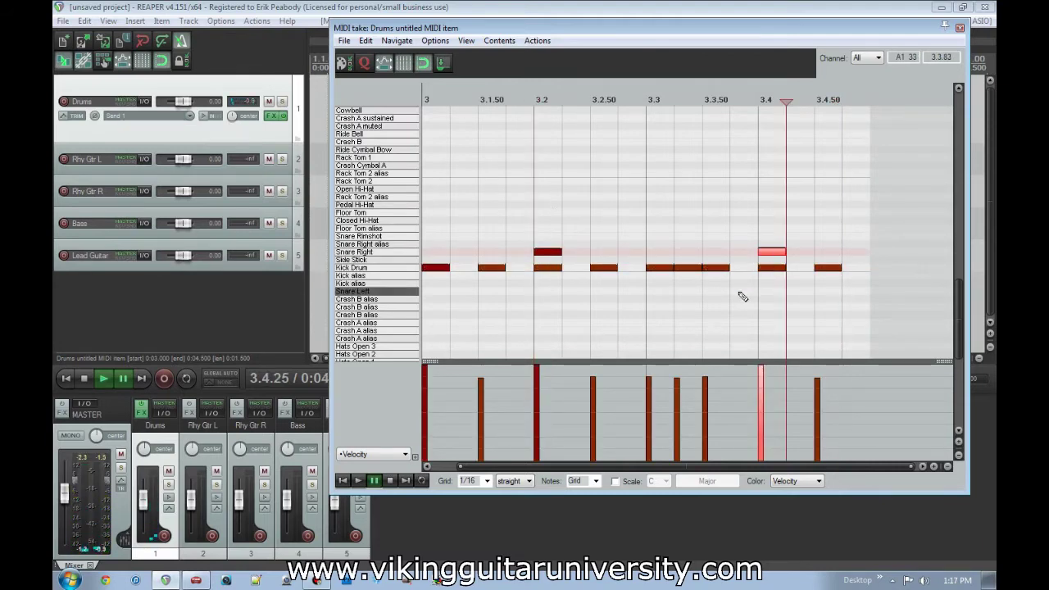
key("space")
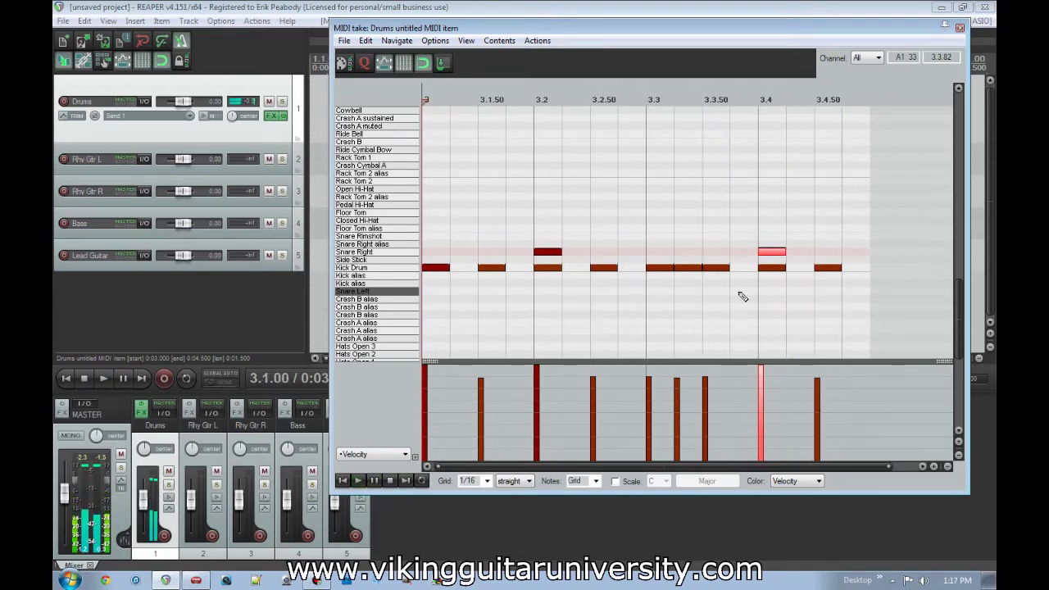
Add a Crash A alias and a Crash B alias note at 3.1.00 and play back the measure.
scroll(385, 315, "down", 3)
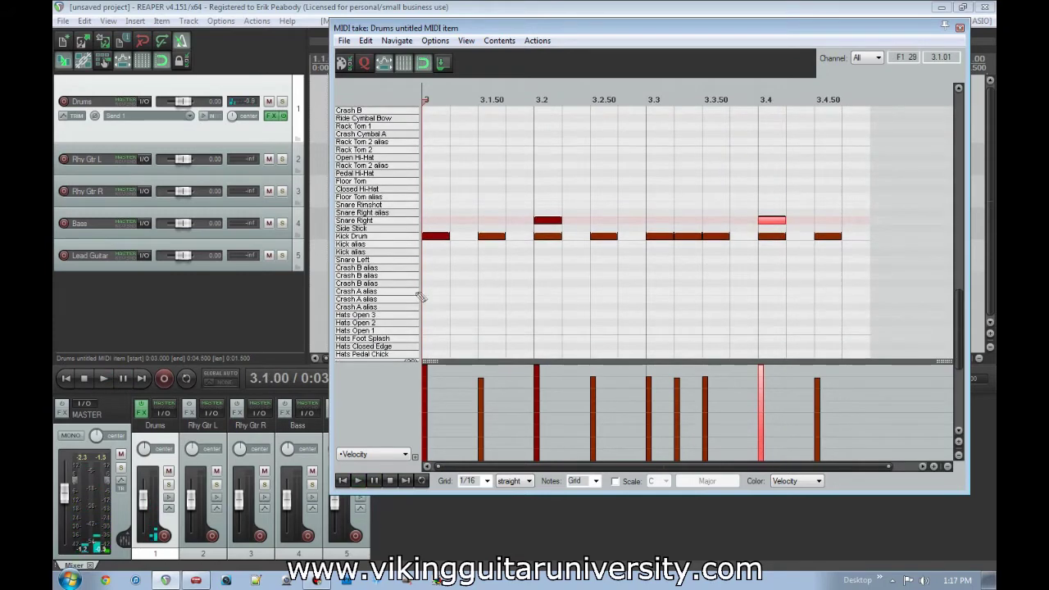
left_click(430, 292)
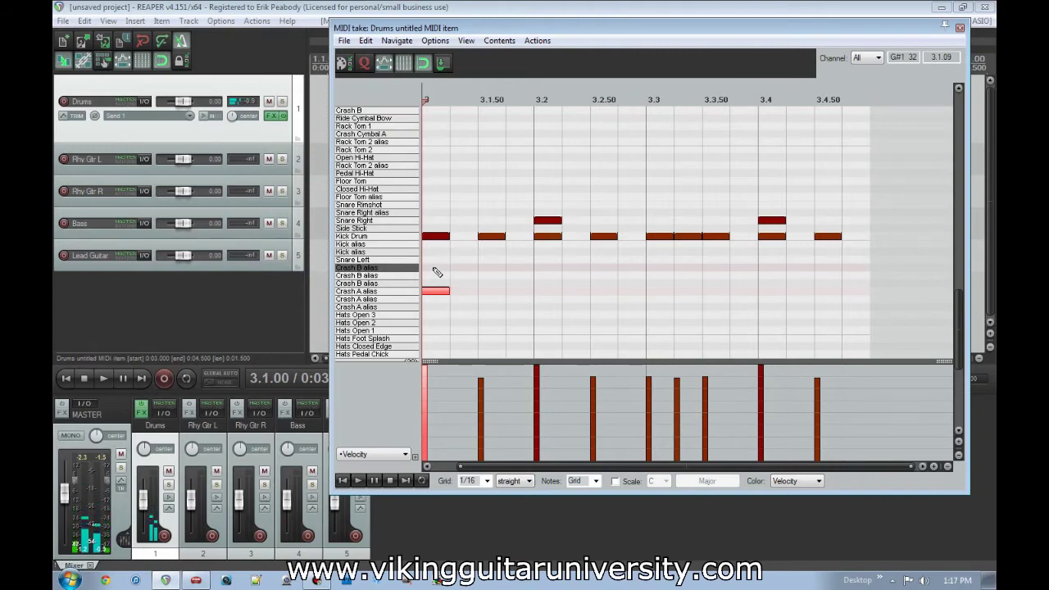
left_click(434, 269)
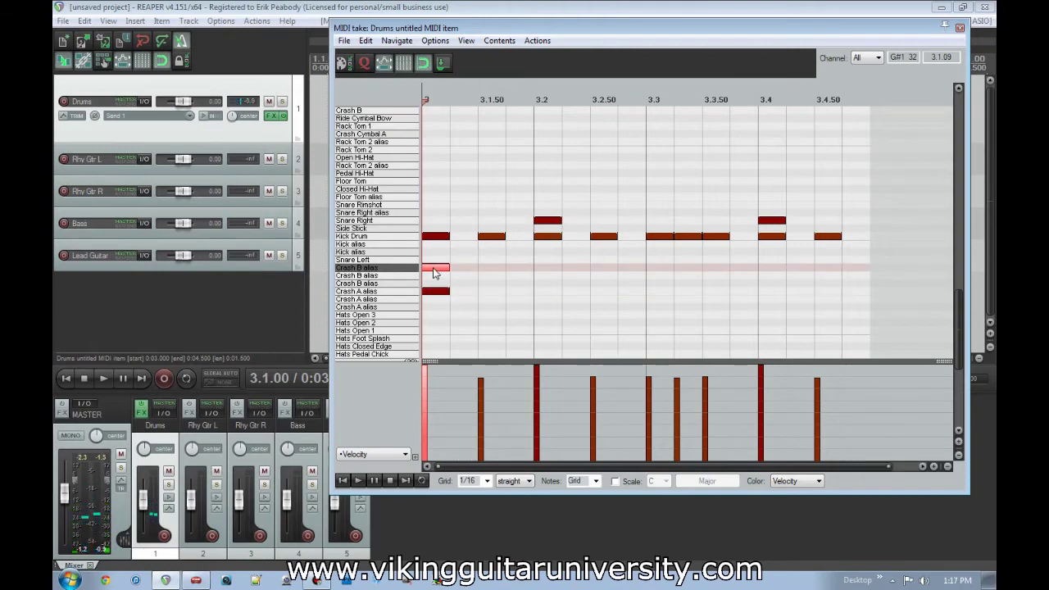
key("space")
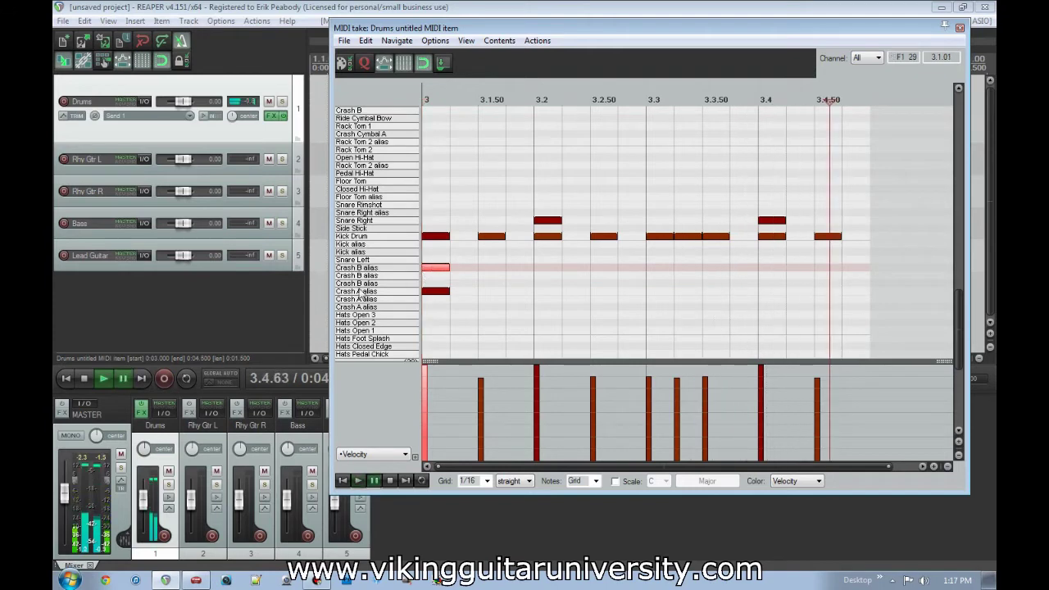
Add Crash B alias notes at 3.2.00, 3.3.00 and 3.4.00 with velocity about 98, and play back the measure.
scroll(363, 294, "down", 2)
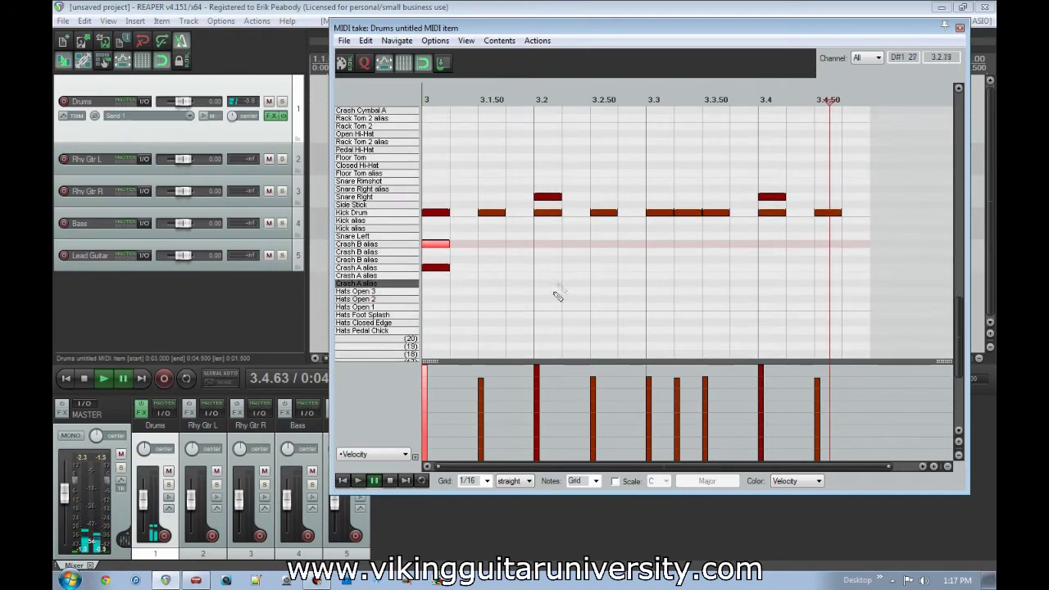
scroll(562, 287, "up", 2)
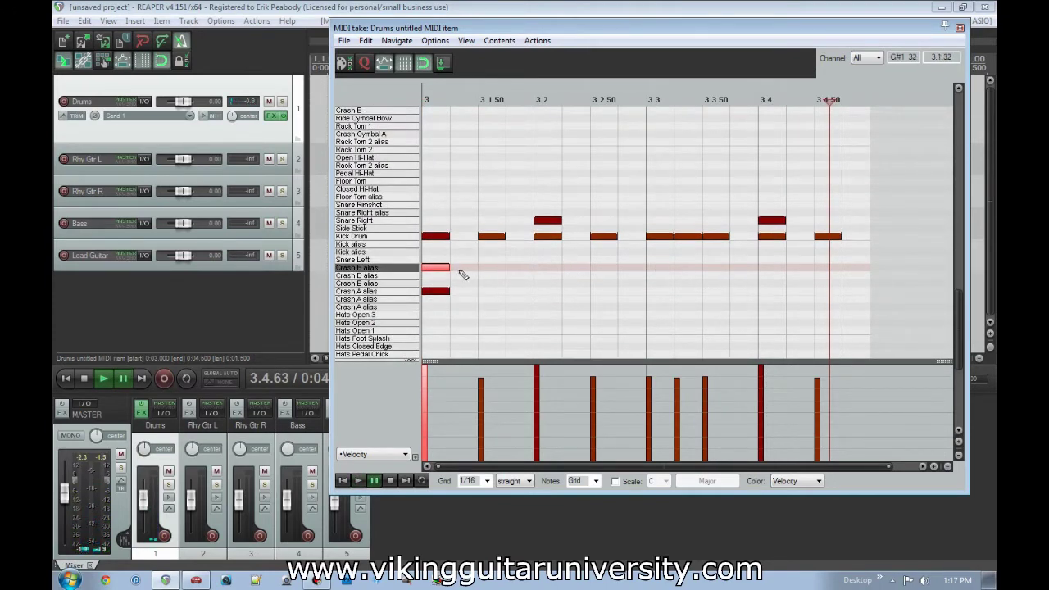
left_click(550, 270)
left_click(654, 271)
left_click(771, 269)
left_click_drag(792, 261, 551, 284)
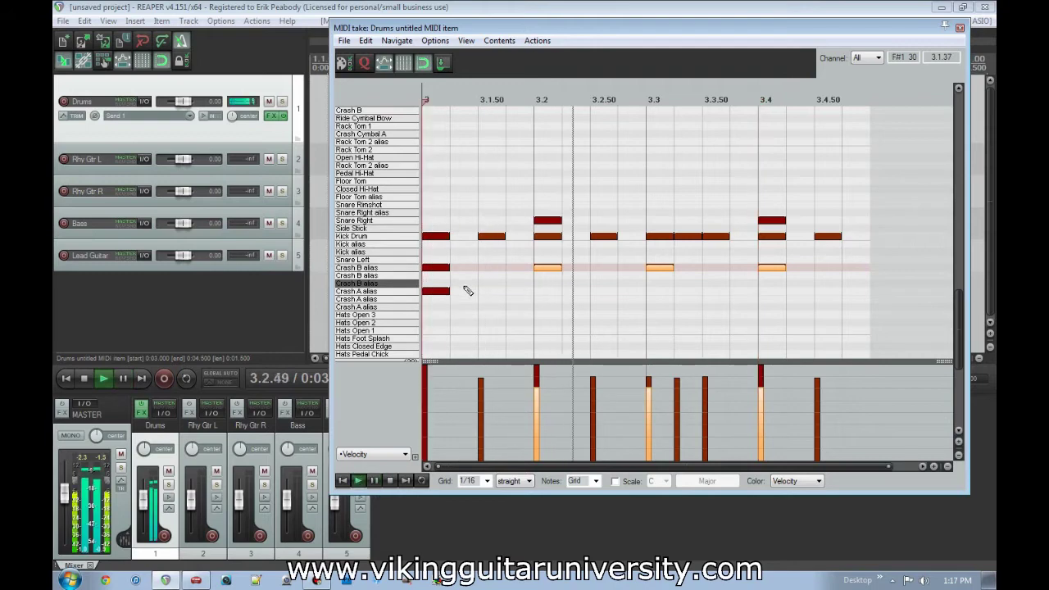
Try adding a second one-measure MIDI item at measure 4 for gluing to the first, and delete it.
left_click(960, 27)
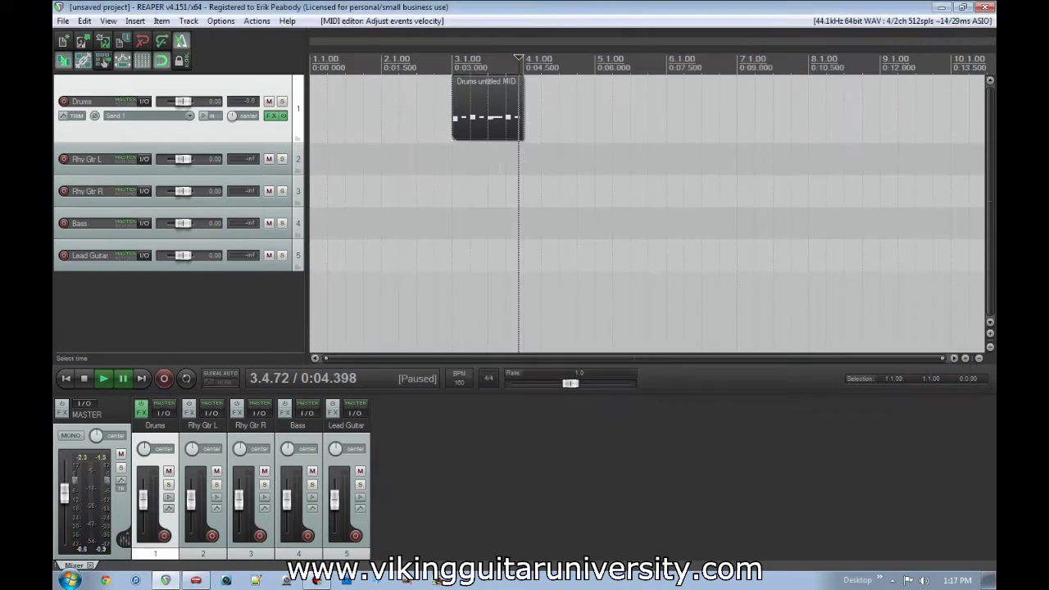
double_click(502, 125)
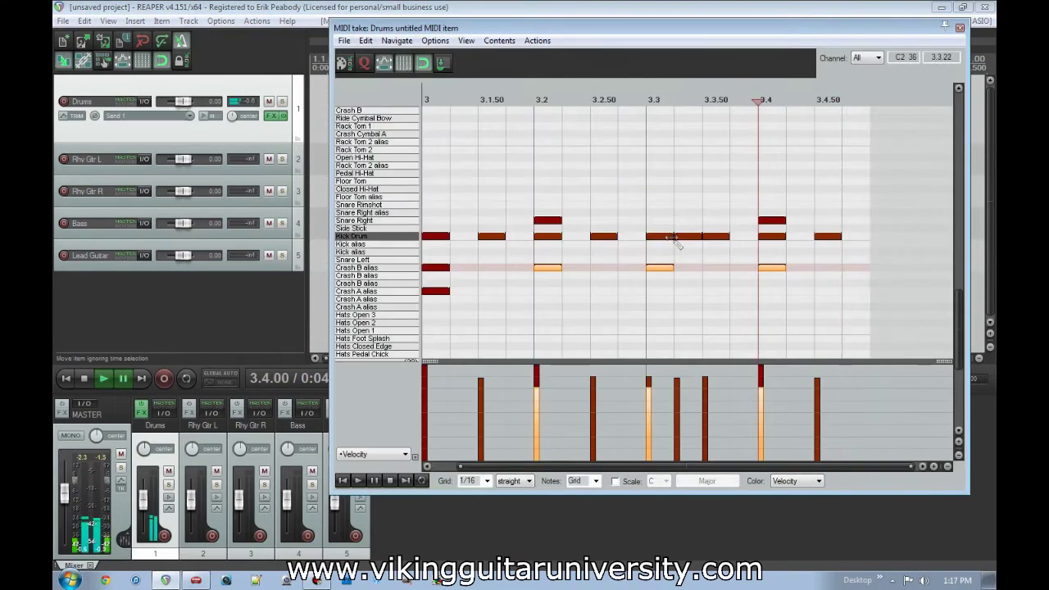
scroll(751, 232, "down", 3)
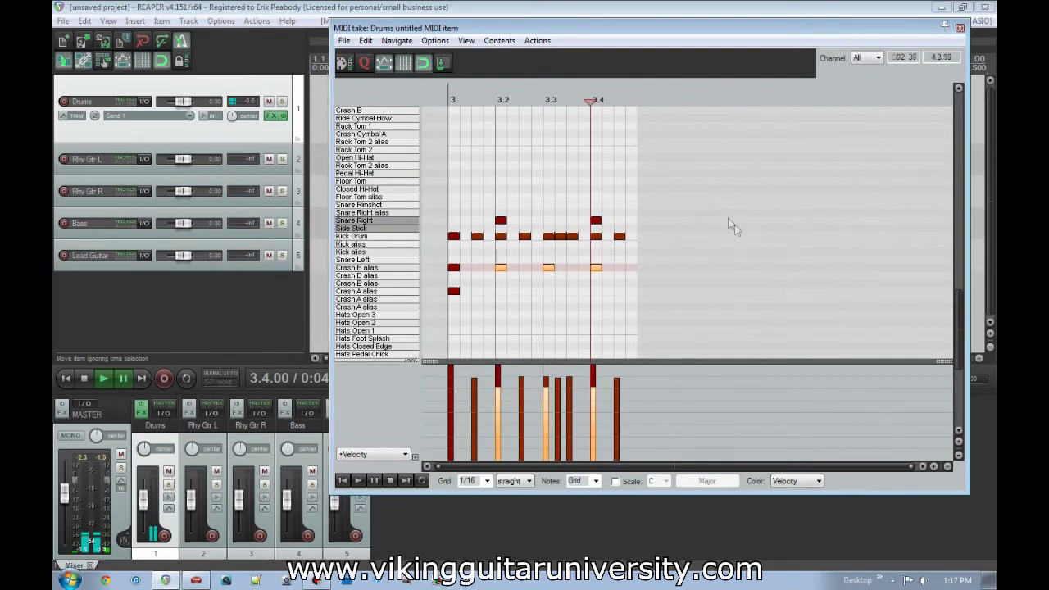
left_click(960, 27)
left_click(523, 100)
key("Insert")
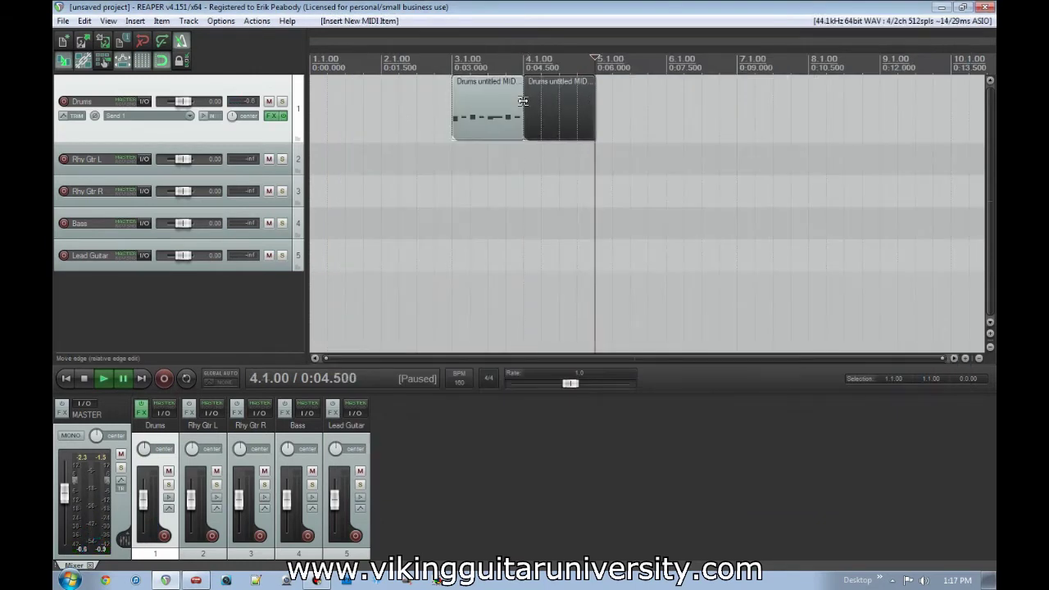
left_click(494, 118, "ctrl")
right_click(493, 116)
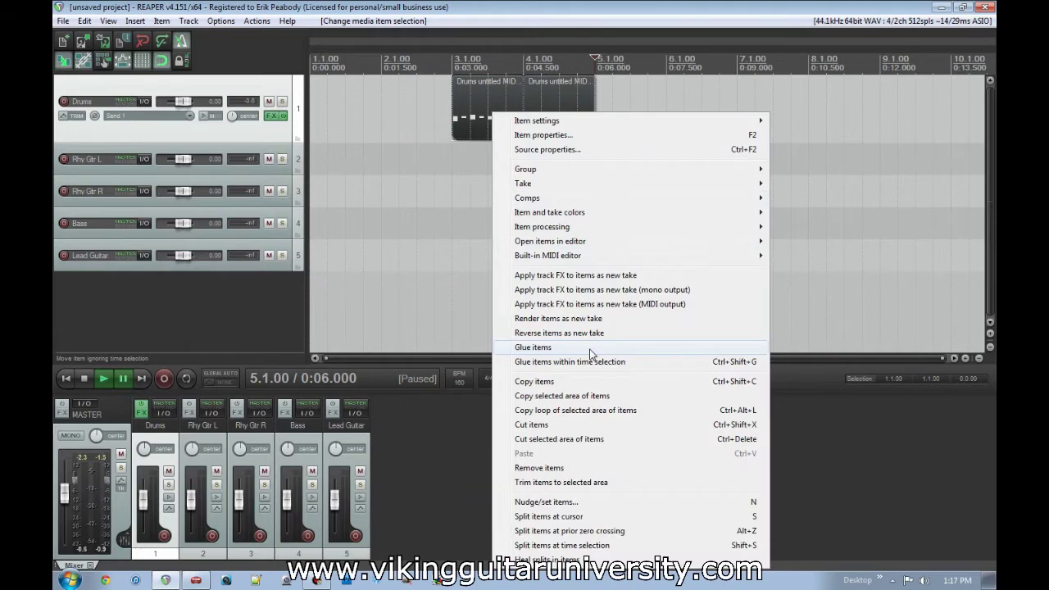
left_click(465, 87)
left_click(569, 114)
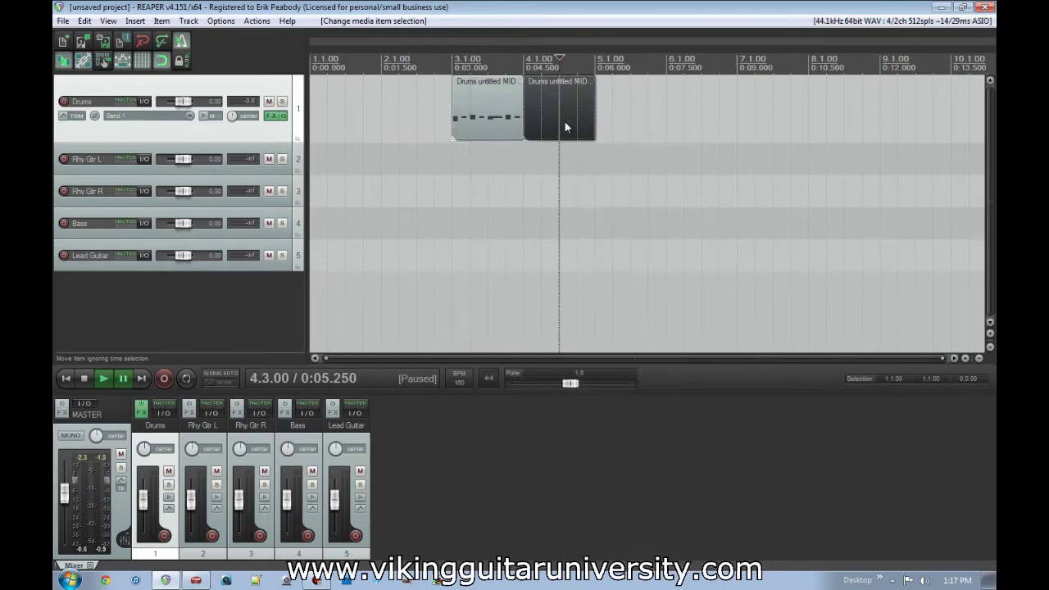
key("Delete")
Reopen the drum item in the MIDI editor and extend its end to 4.3.00 without repeating the measure 3 notes.
double_click(492, 129)
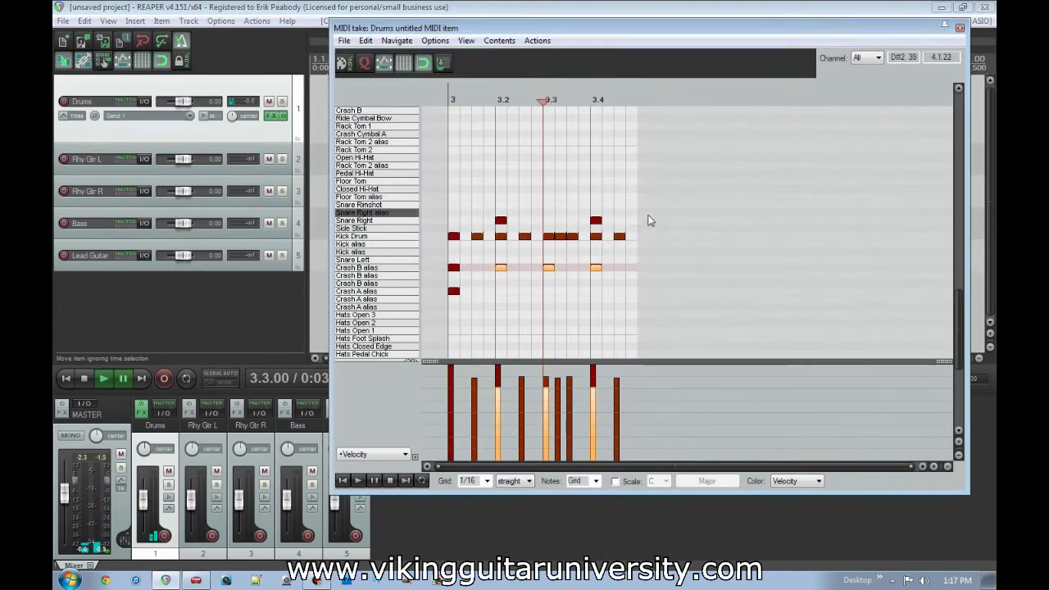
left_click_drag(640, 213, 733, 211)
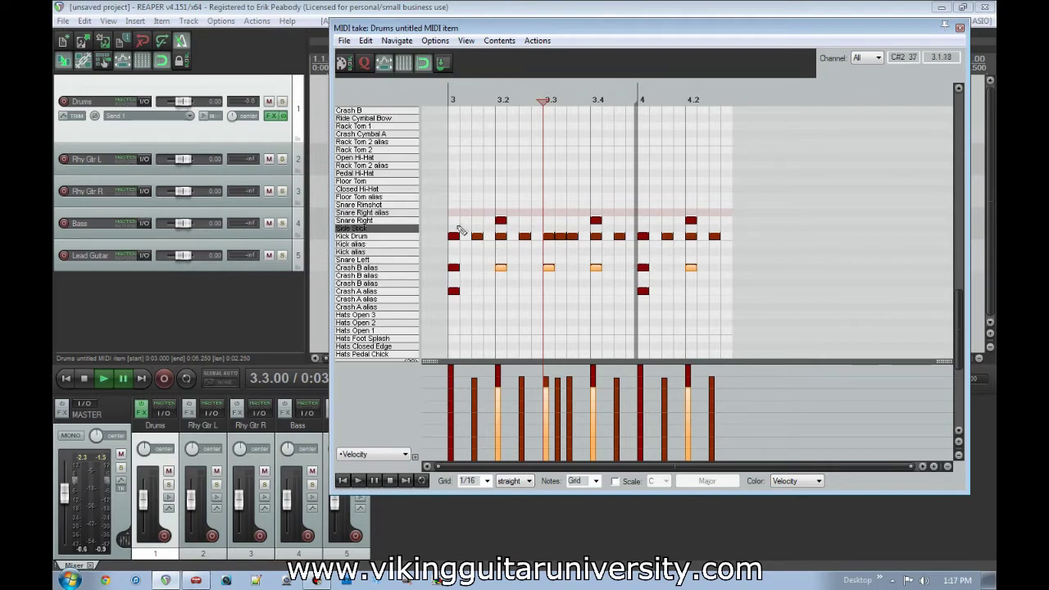
left_click_drag(634, 190, 729, 192)
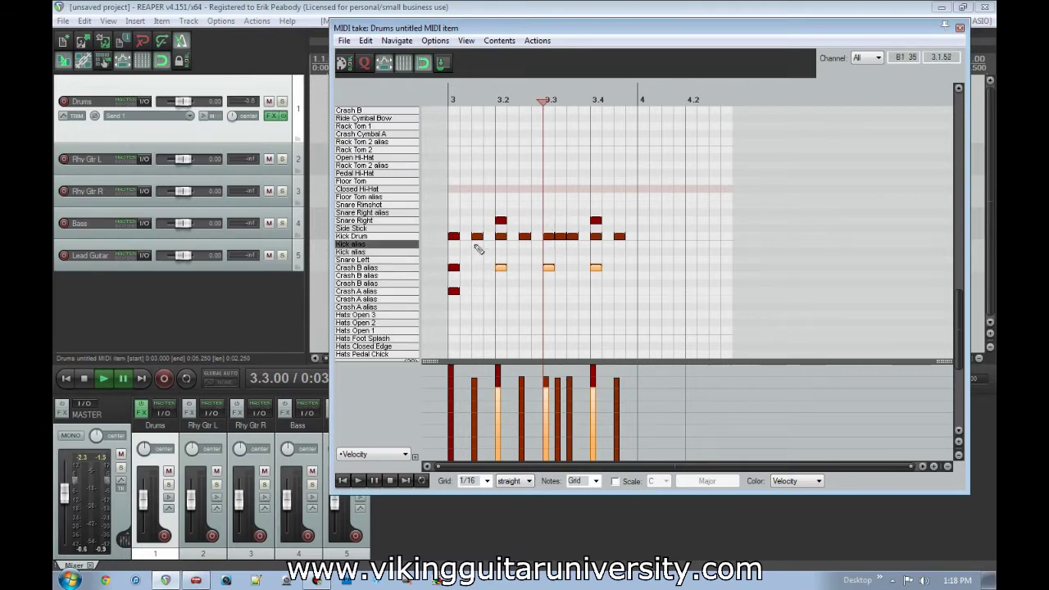
Add Kick Drum notes at 4.1.00, 4.1.50, 4.2.00, 4.2.25 and 4.2.50, and raise their velocity to about 109.
left_click(644, 238)
left_click(668, 238)
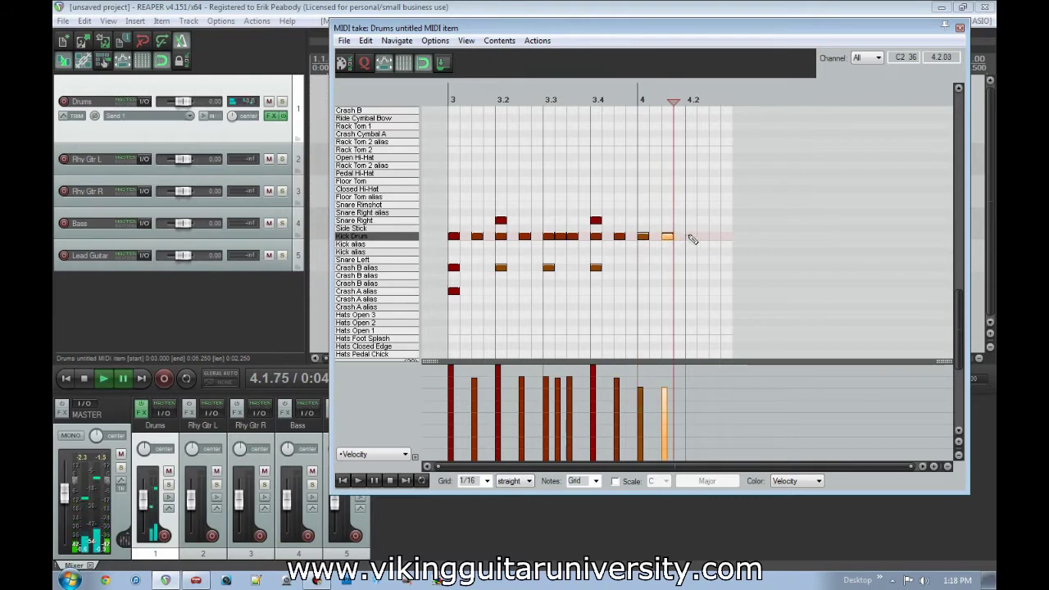
left_click(691, 238)
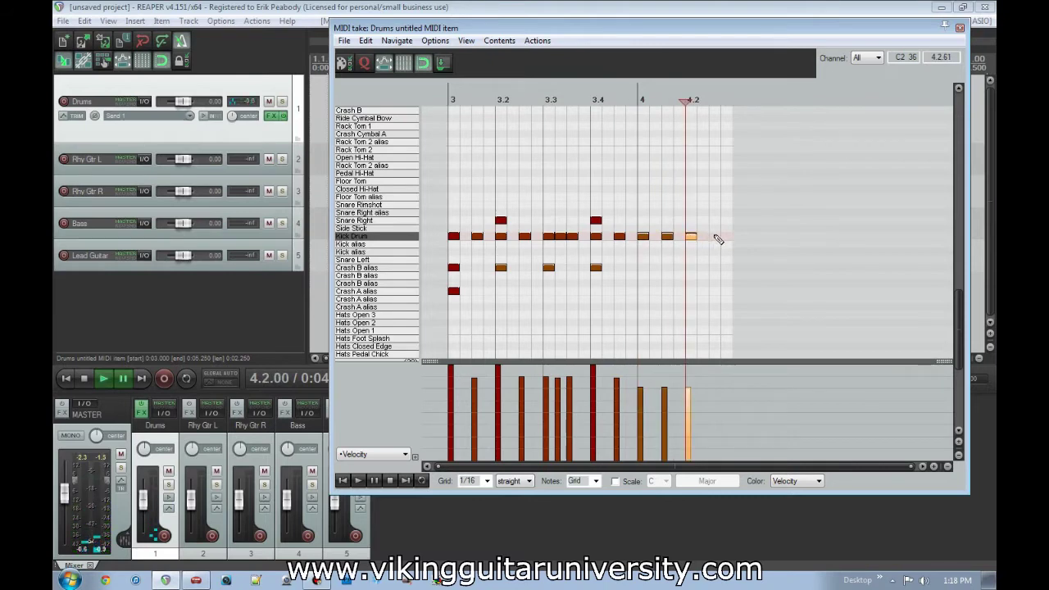
key("Home")
key("space")
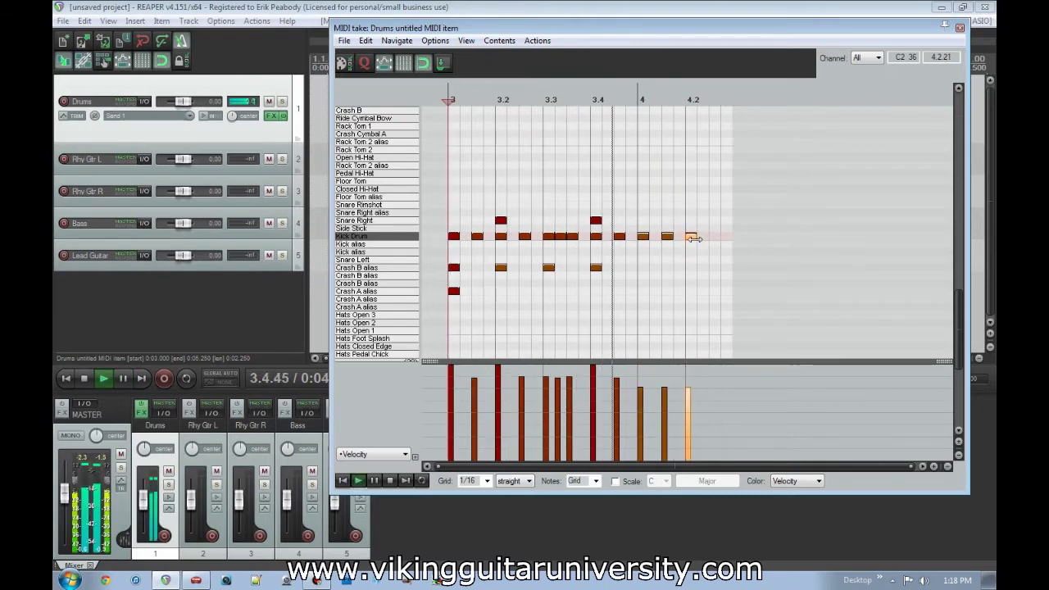
key("space")
left_click(703, 238)
left_click(717, 237)
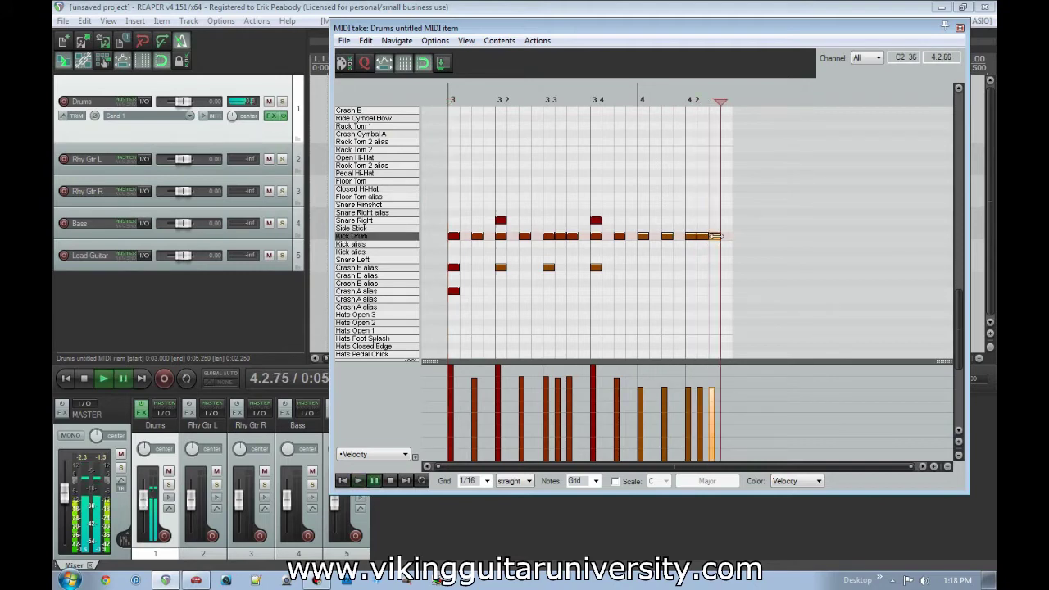
left_click_drag(724, 230, 645, 226)
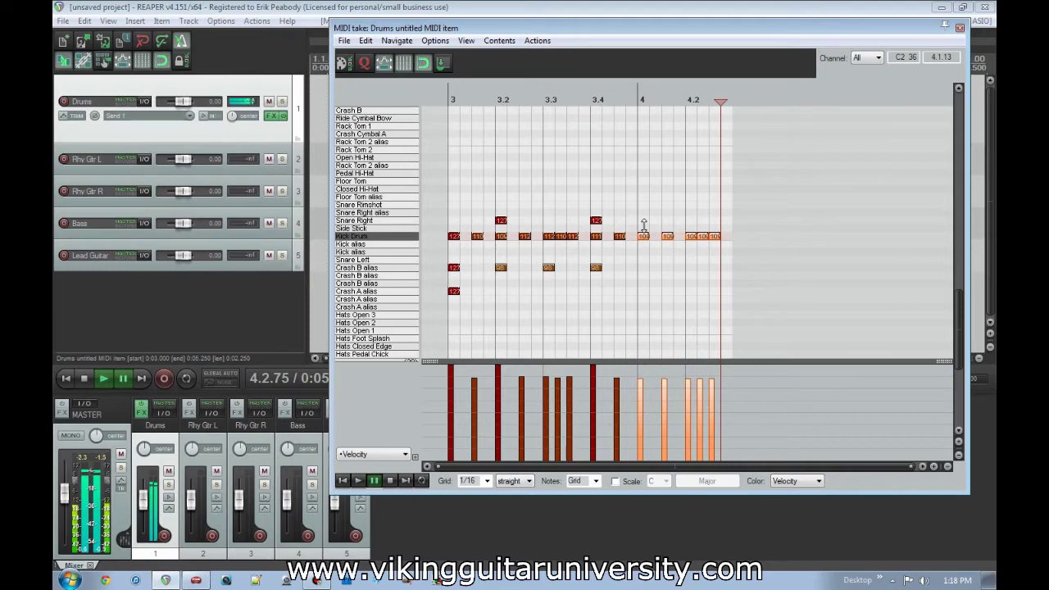
Add a Snare Right note at 4.2.00 with the same full velocity as the snare at 3.4.00.
left_click(596, 221)
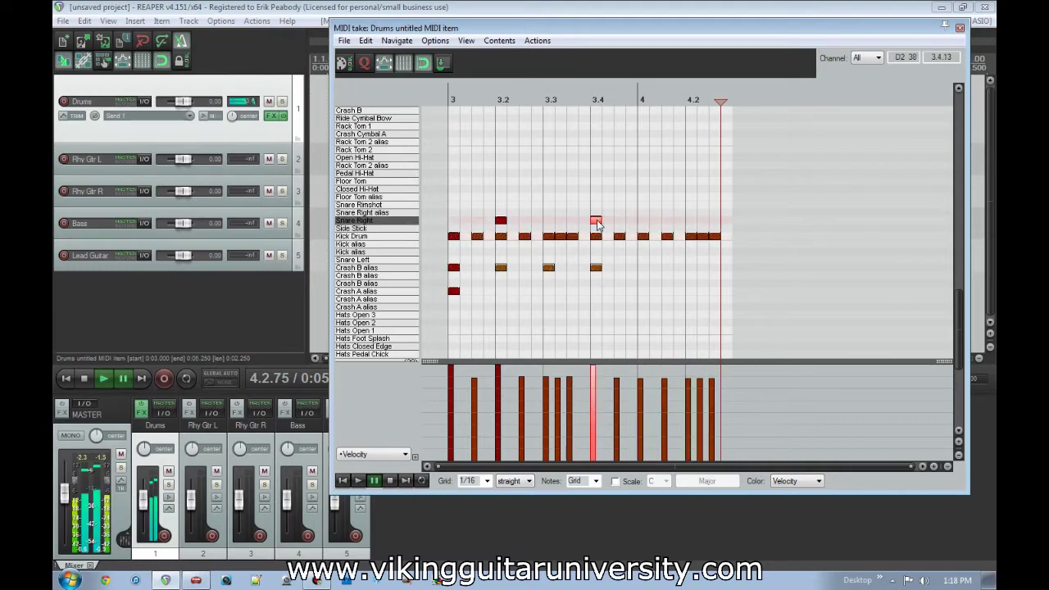
left_click(691, 220)
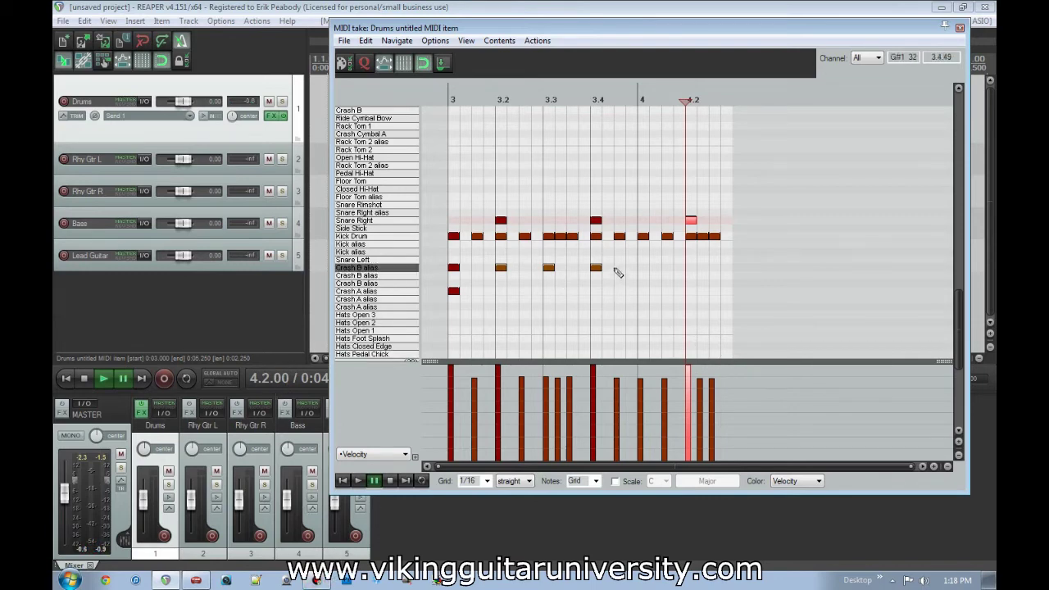
Copy the Crash B alias notes at 3.3.00 and 3.4.00 to 4.1.00 and 4.2.00, and play the pattern from its start.
left_click_drag(616, 264, 551, 294)
key("ctrl+c")
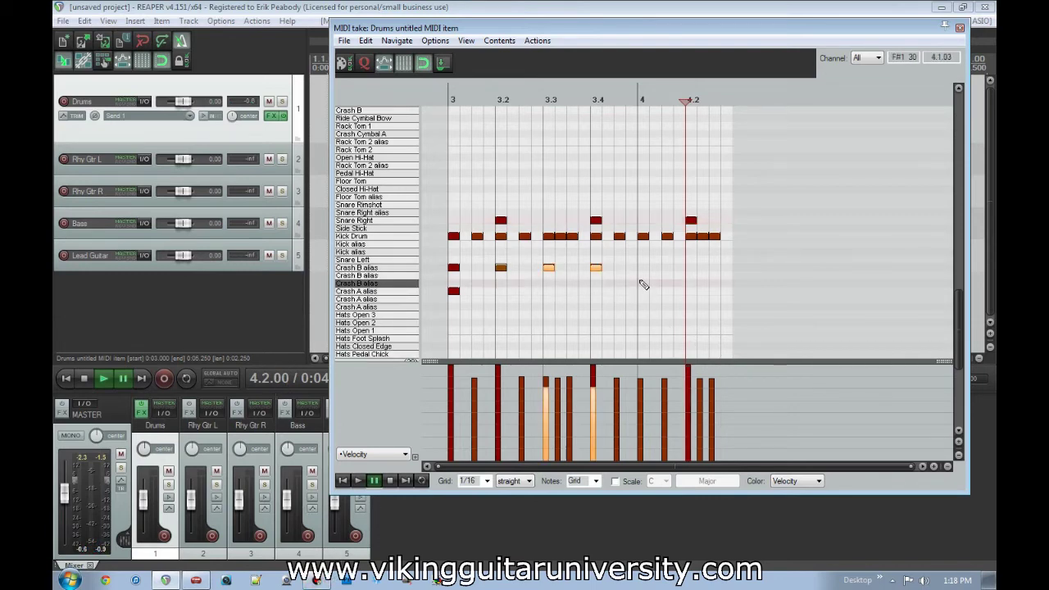
left_click(644, 283)
key("ctrl+v")
key("Home")
key("space")
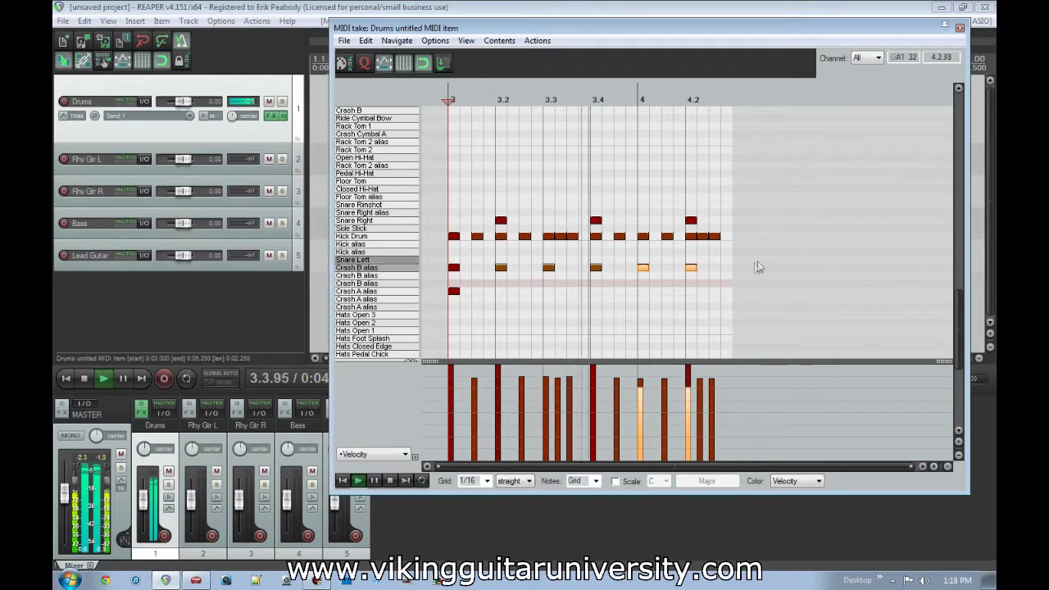
key("space")
Close the MIDI editor and paste a copy of the drum item at 4.3.00 on the Drums track.
left_click(960, 29)
left_click(542, 118)
left_click(560, 115)
key("ctrl+v")
In the copied drum item, delete the Crash A alias note at 4.3.00 and lower the velocity of the Crash B alias note there.
double_click(611, 125)
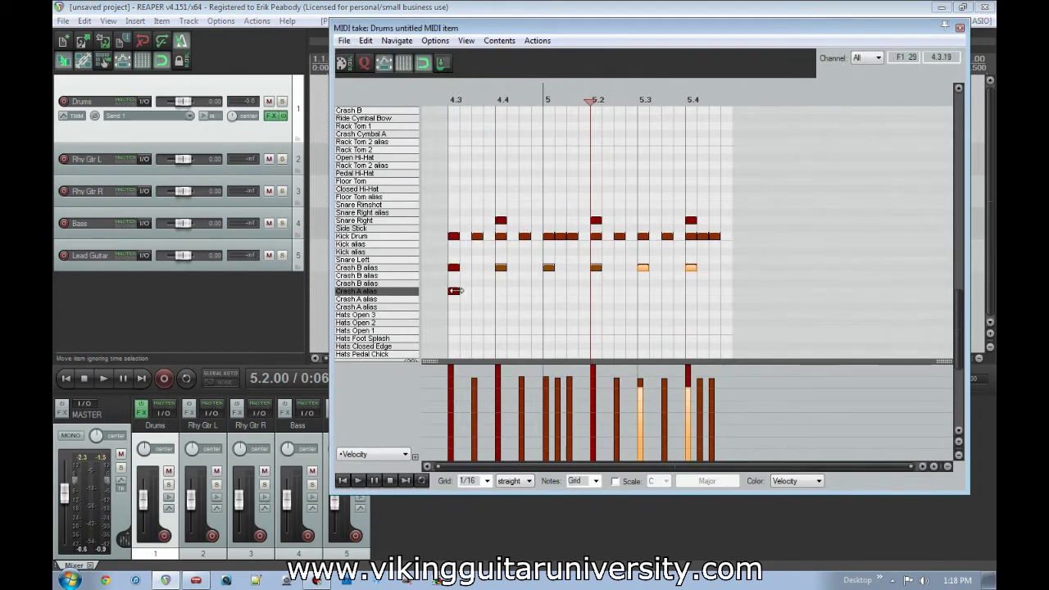
left_click_drag(456, 297, 454, 270)
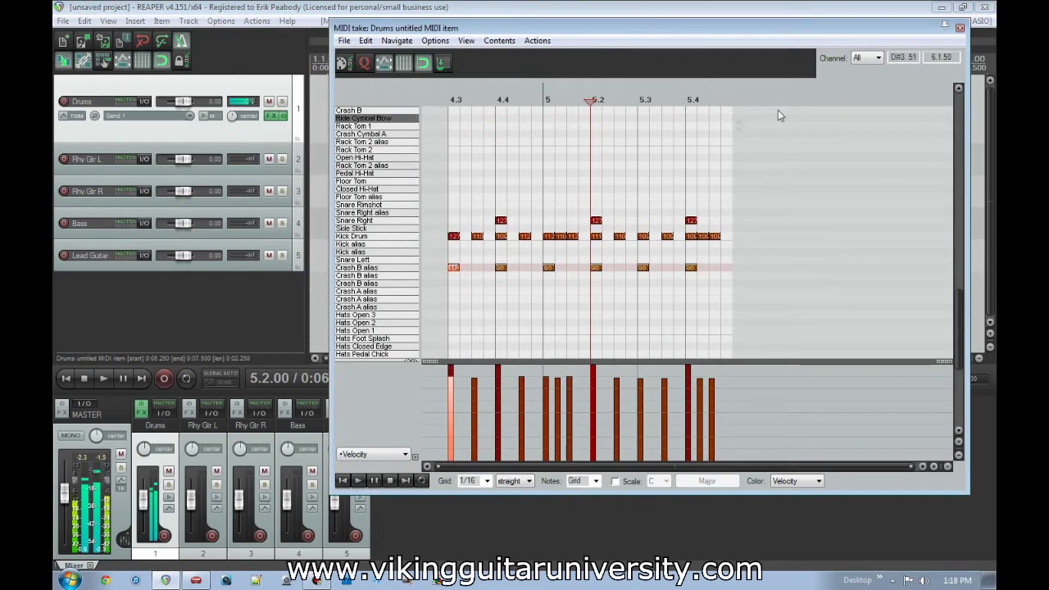
left_click(961, 28)
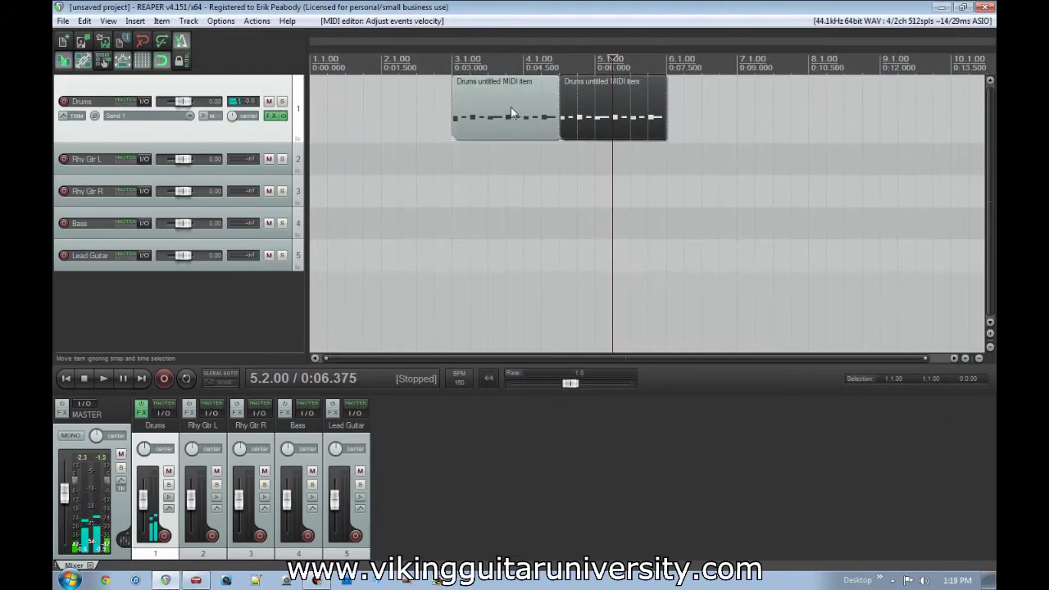
Paste copies of both drum items at 6.1.00 on the Drums track and play the arrangement from 2.4.00.
left_click(511, 113, "ctrl")
left_click(668, 126)
key("ctrl+v")
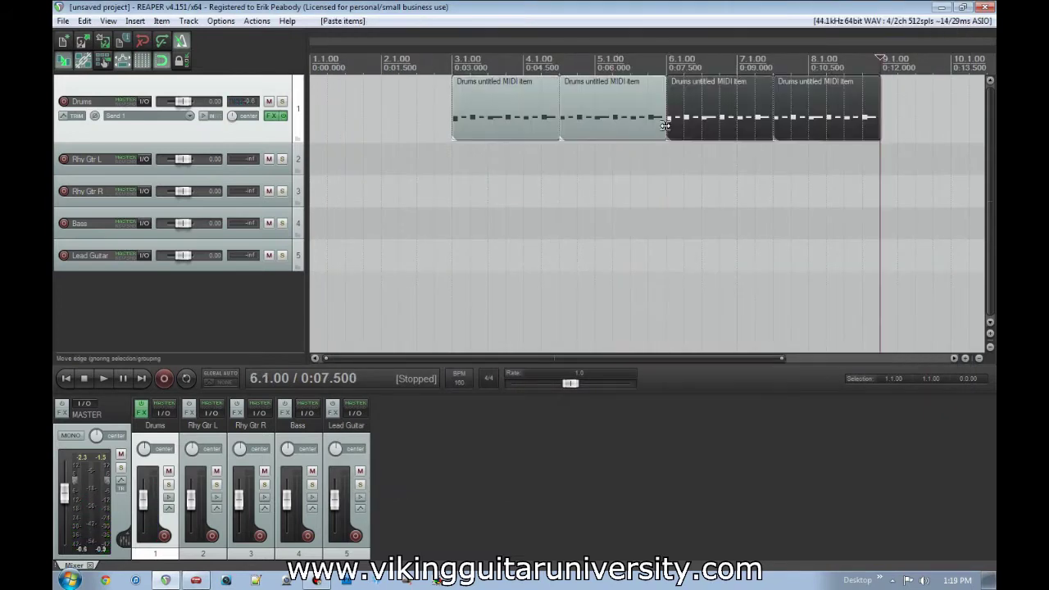
left_click(431, 192)
key("space")
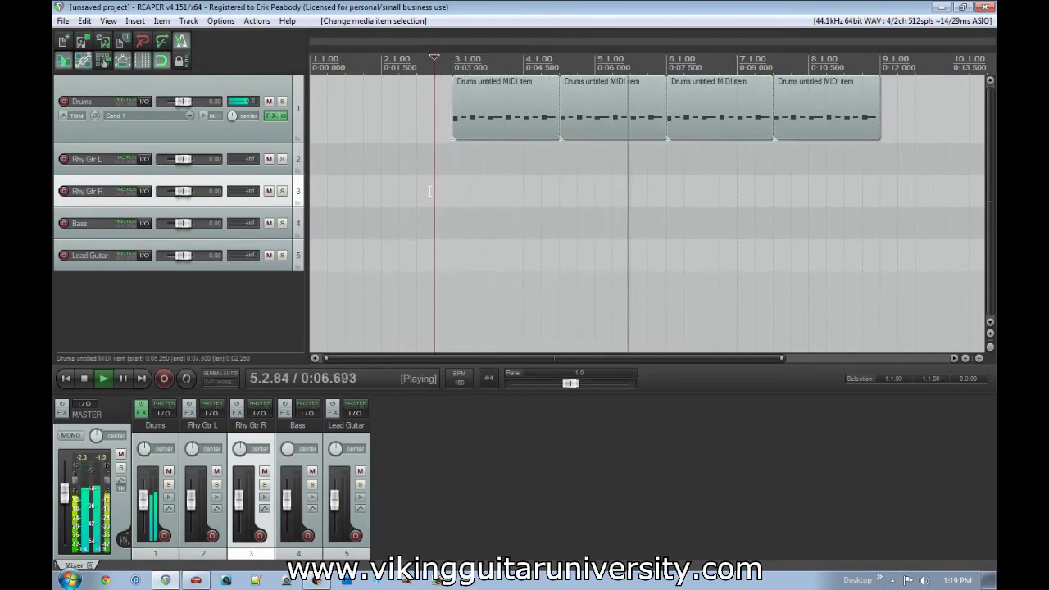
scroll(629, 221, "down", 3)
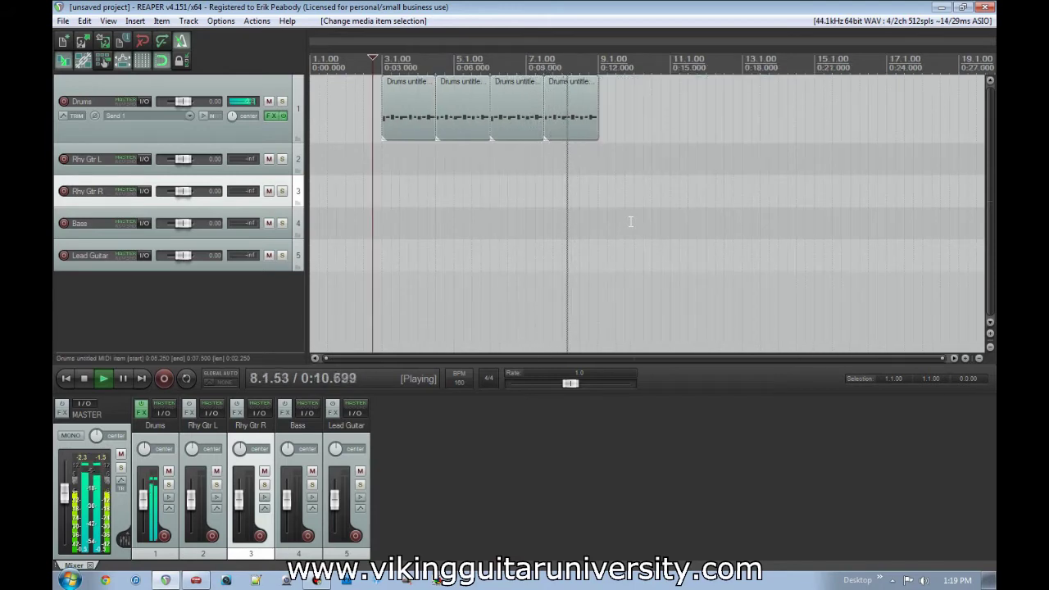
key("space")
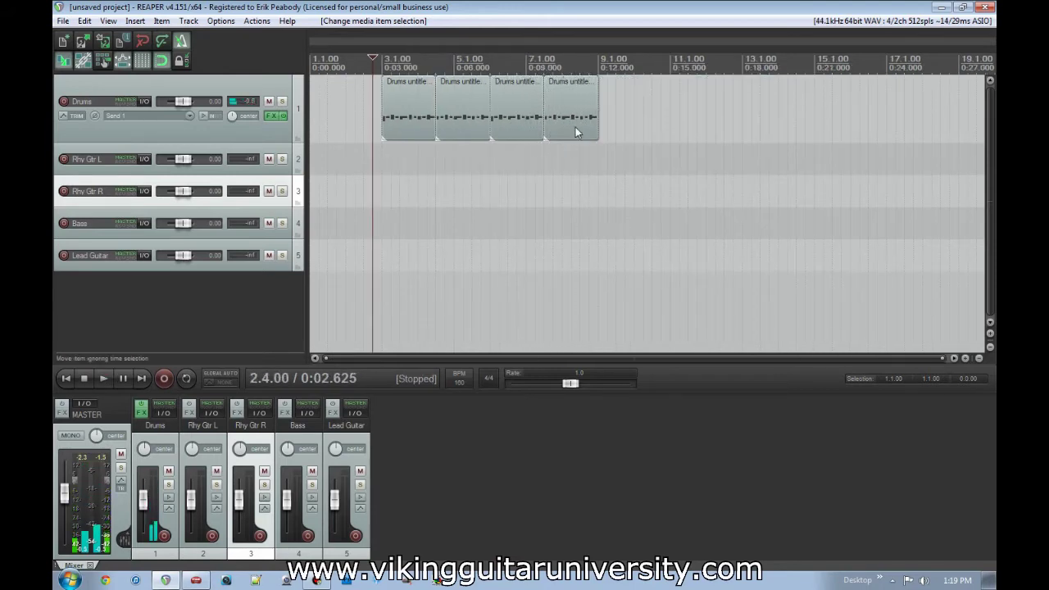
Paste copies of all four drum items at 9.1.00 and play the extended arrangement from 2.1.00.
left_click(576, 128)
left_click(422, 112, "shift")
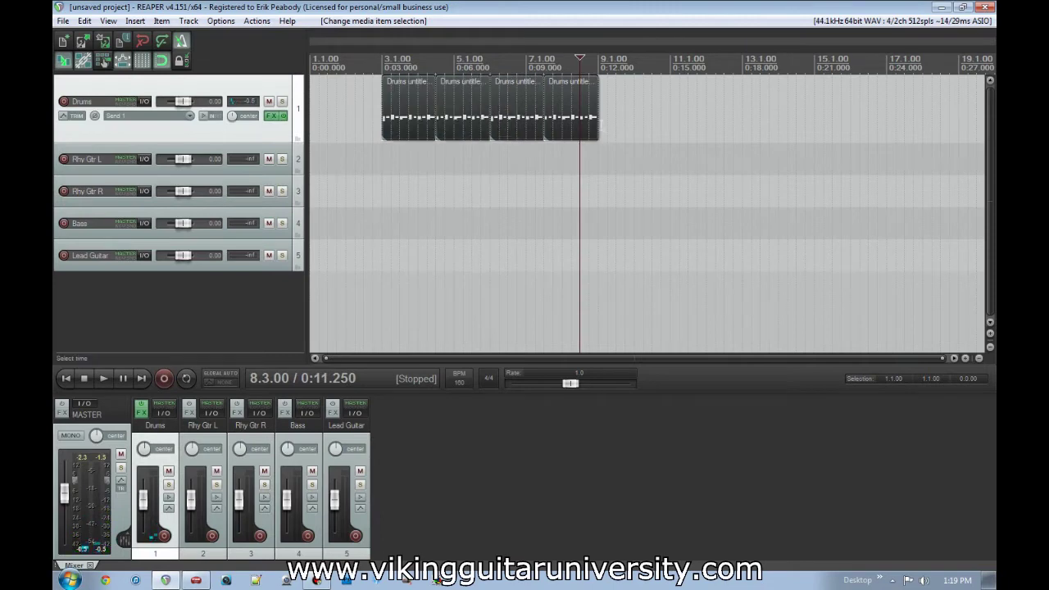
key("ctrl+v")
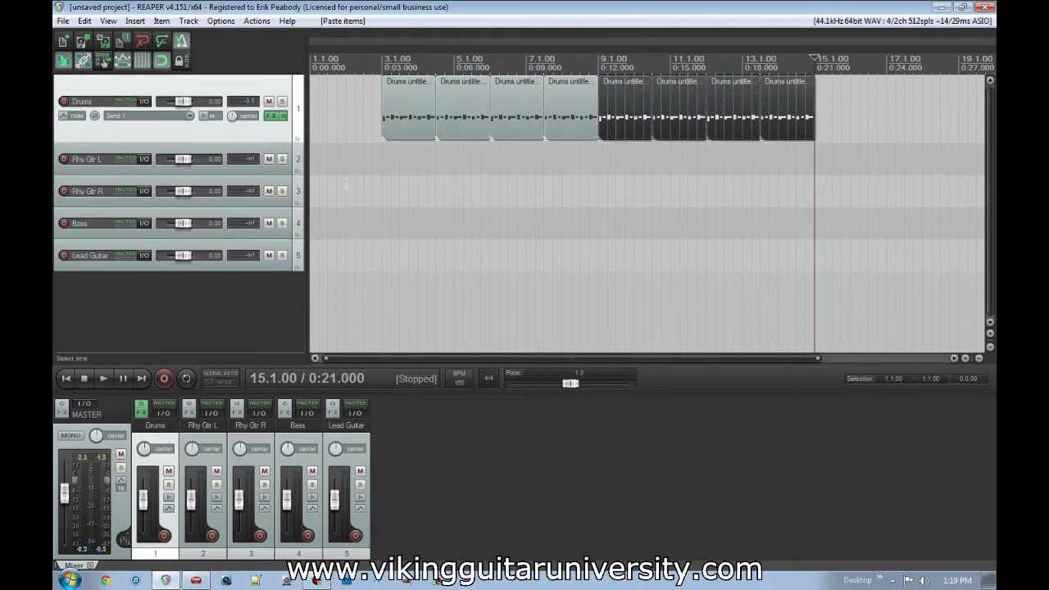
left_click(348, 181)
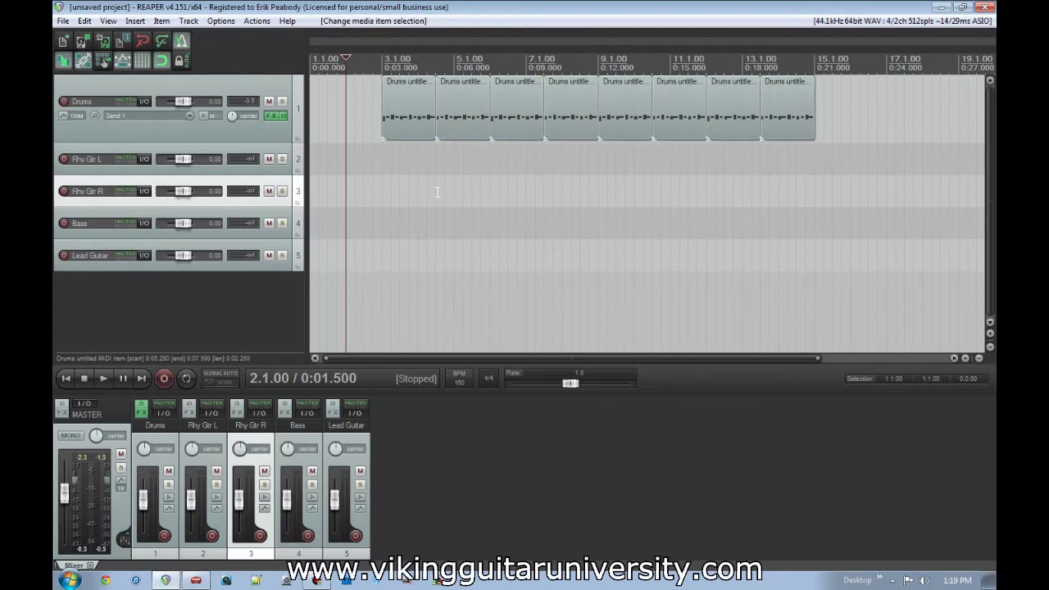
key("space")
Extend the last drum item to 15.3.00 and delete its repeated notes from 15.1.00 onward in the MIDI editor.
left_click_drag(813, 123, 832, 123)
left_click(819, 133)
double_click(819, 133)
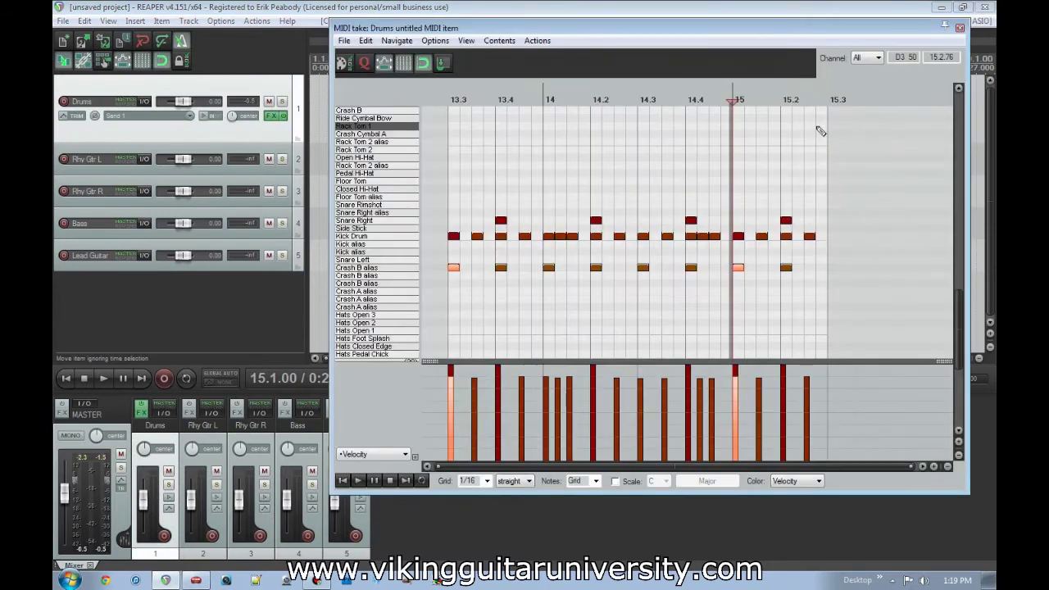
key("space")
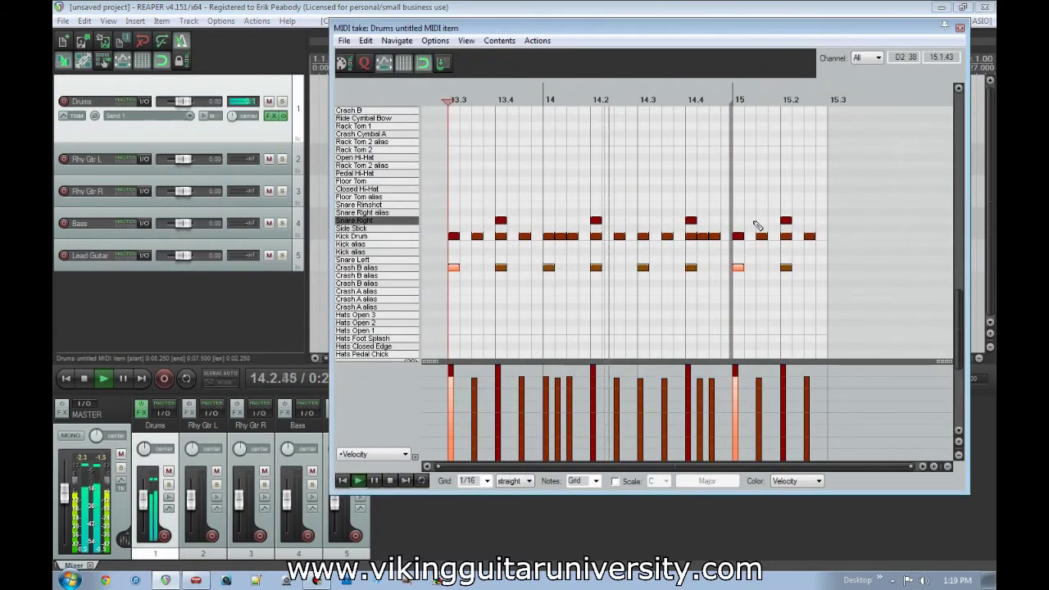
key("Return")
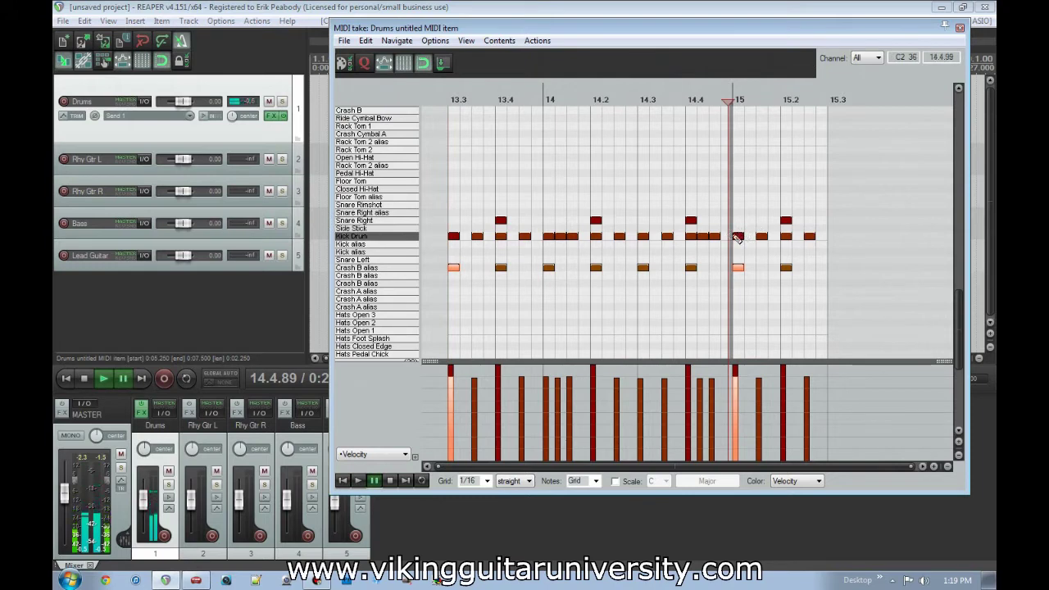
left_click_drag(730, 235, 824, 233)
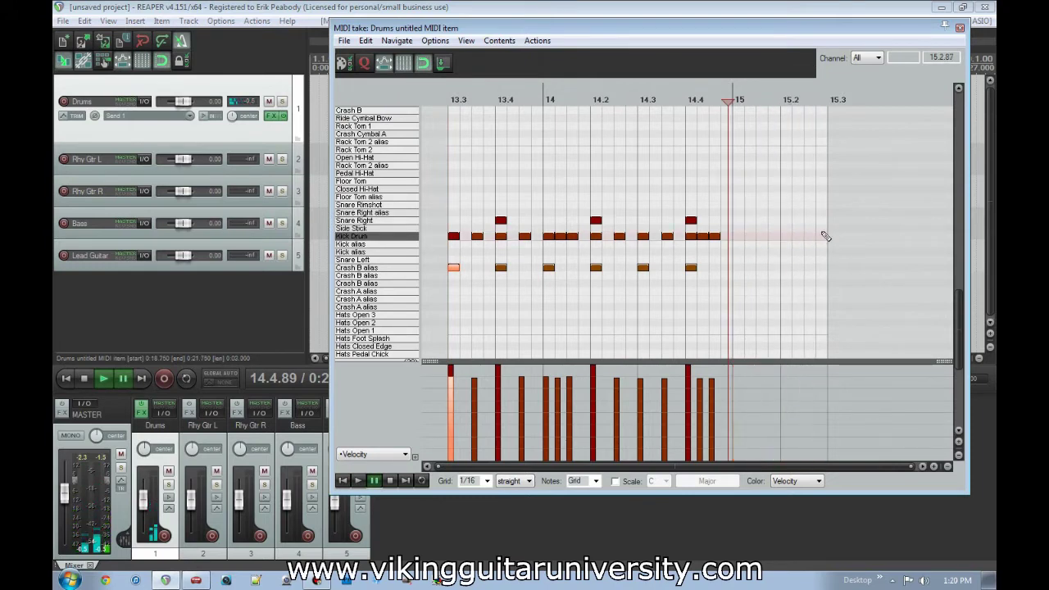
Add an ending of Kick Drum and Crash A alias at 15.1.00 and Kick Drum and Crash B alias at 15.2.00, and audition it.
left_click(737, 236)
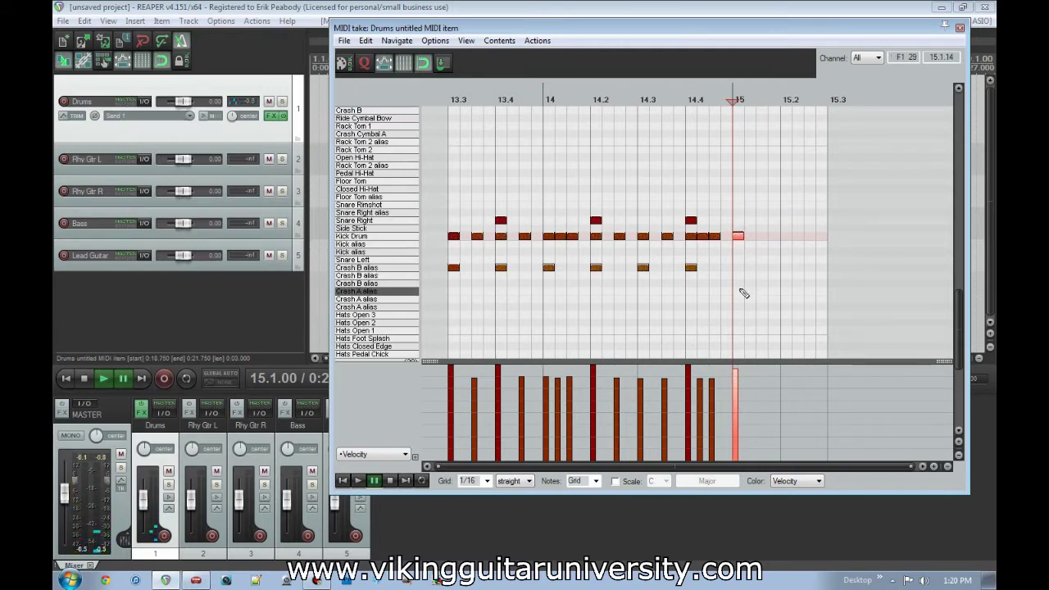
left_click(739, 298)
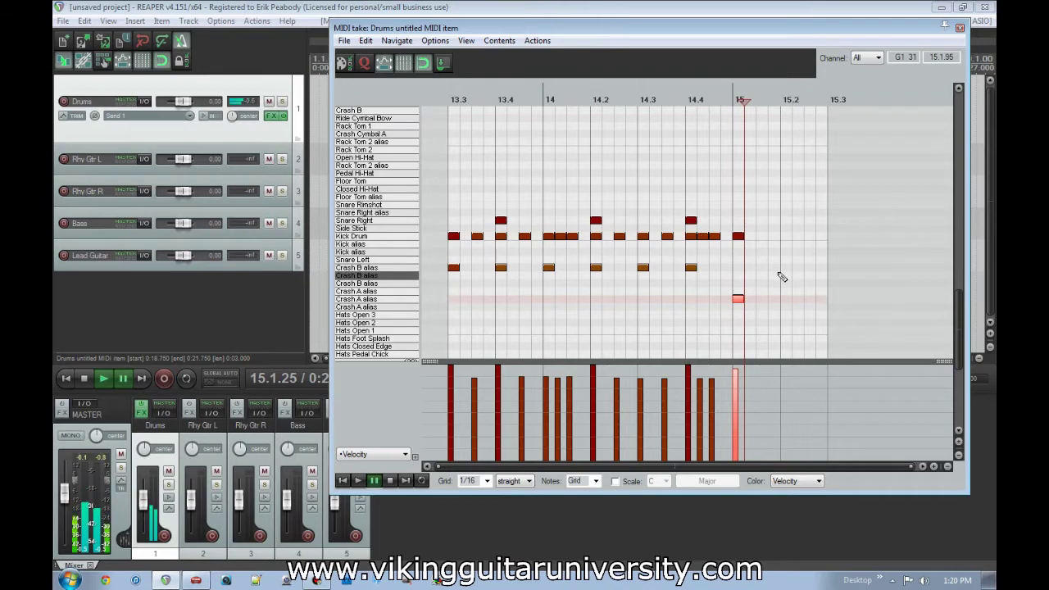
left_click(787, 283)
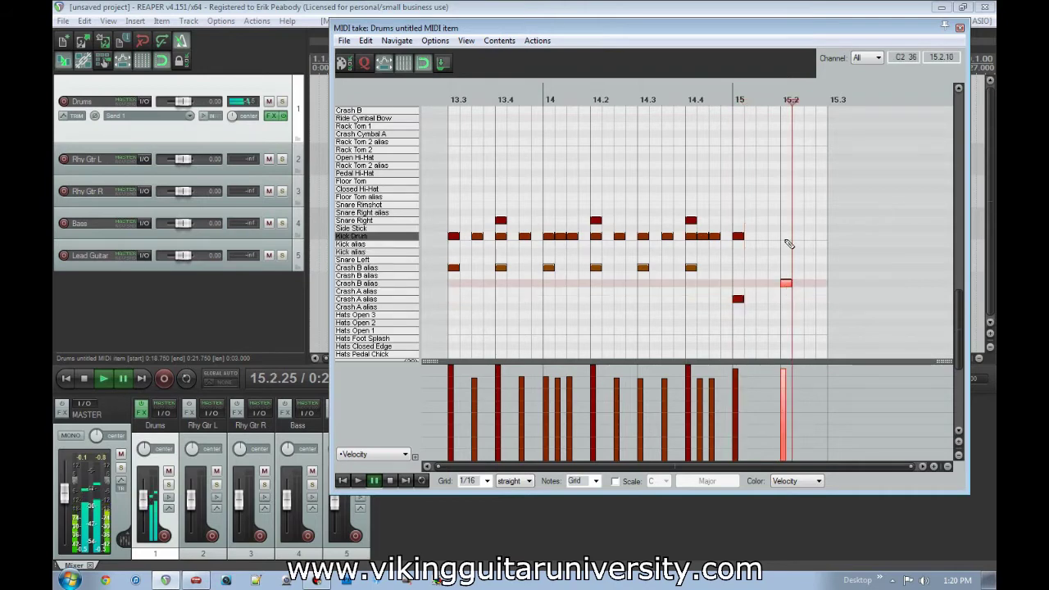
left_click(787, 235)
key("space")
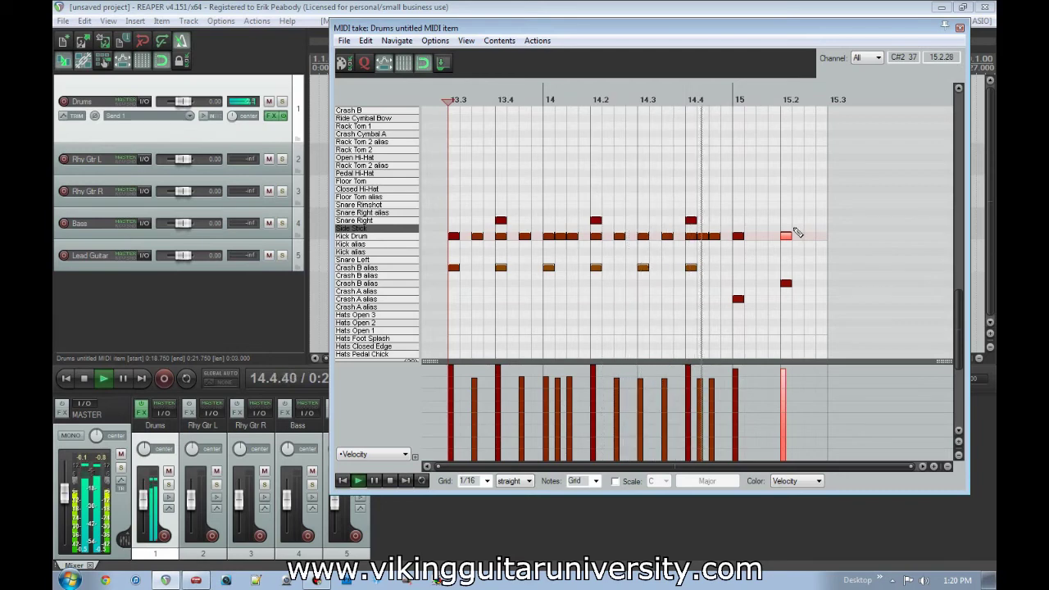
key("space")
left_click(959, 28)
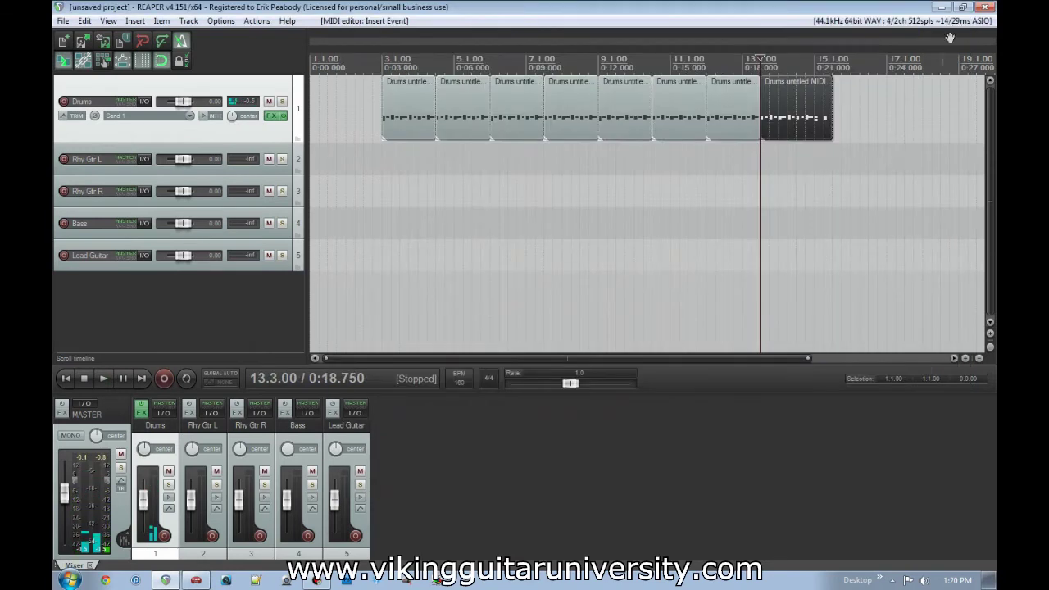
Reduce the Drums track's height slightly and freeze the track to stereo.
left_click(770, 221)
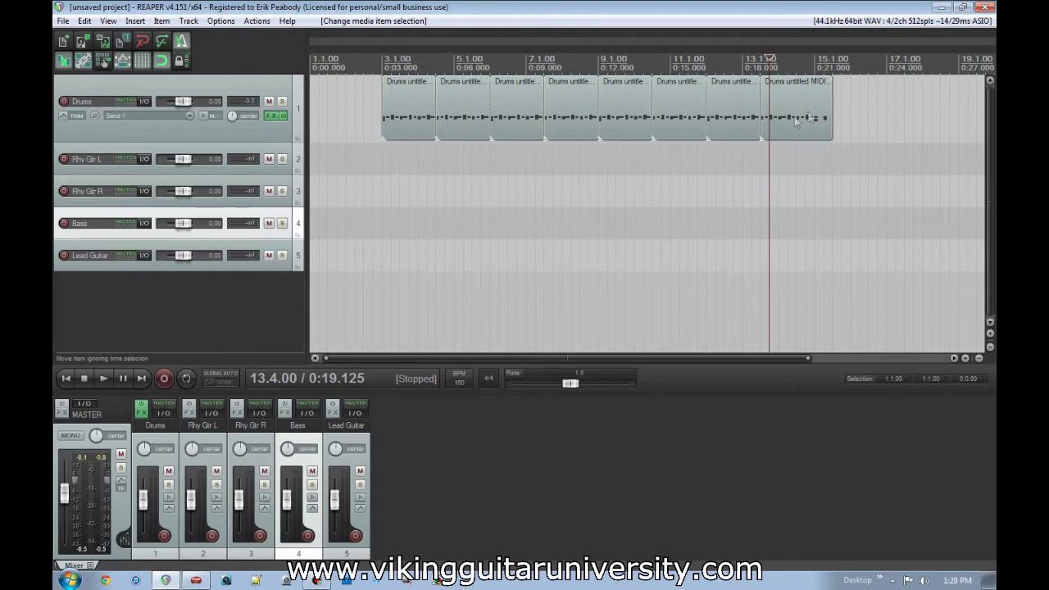
left_click(410, 130)
left_click_drag(191, 142, 200, 124)
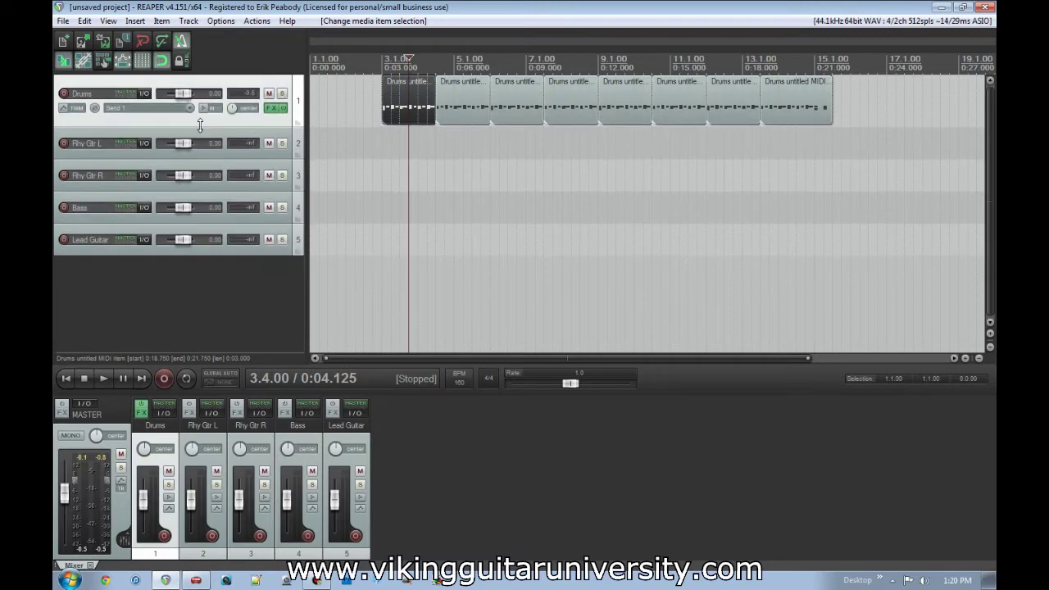
right_click(264, 125)
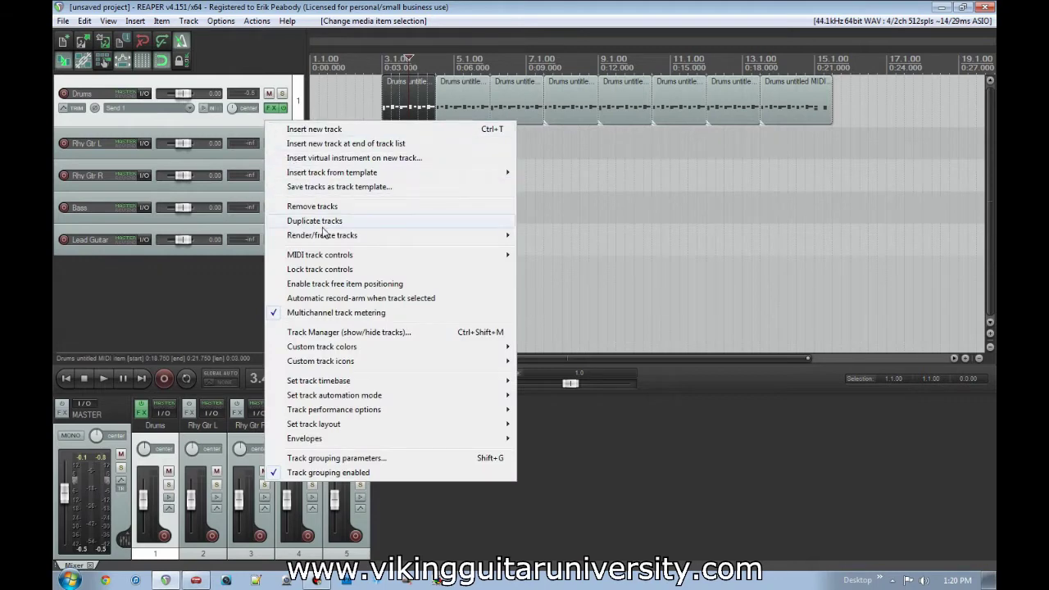
mouse_move(328, 237)
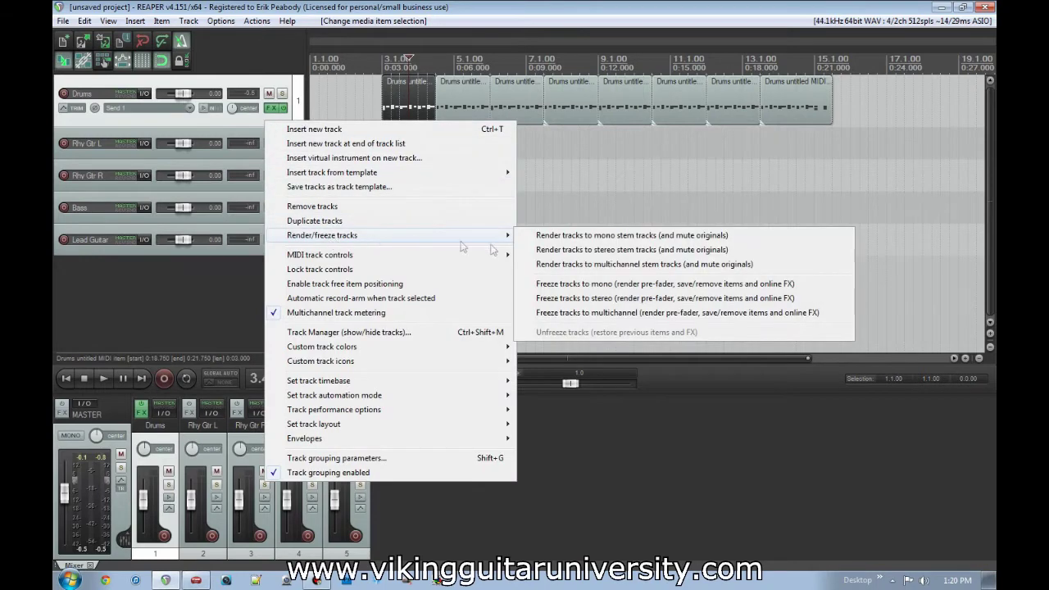
left_click(665, 300)
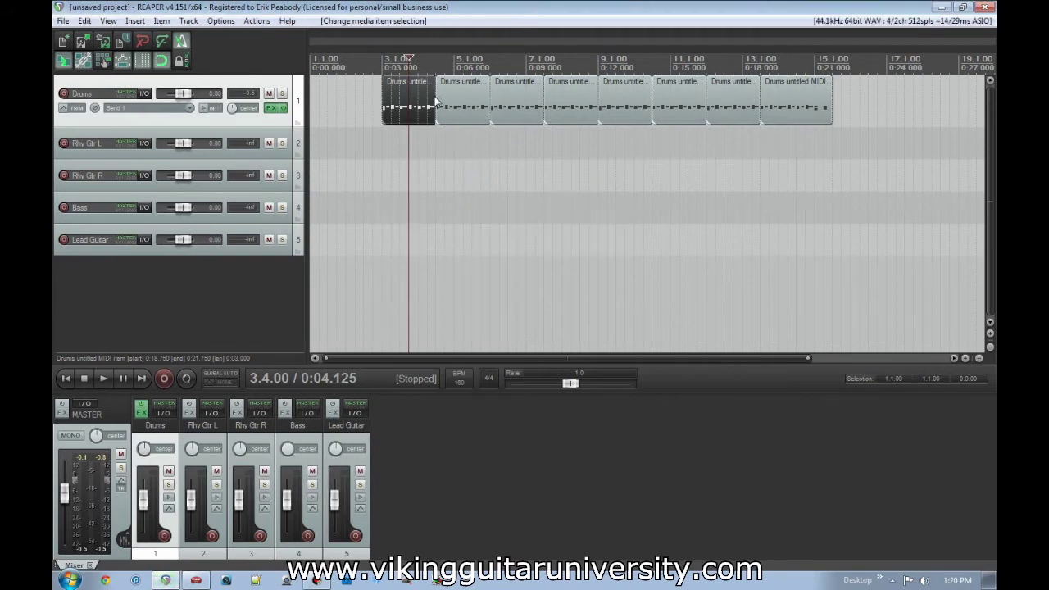
Play the frozen drum audio briefly from 2.1.00.
left_click(347, 155)
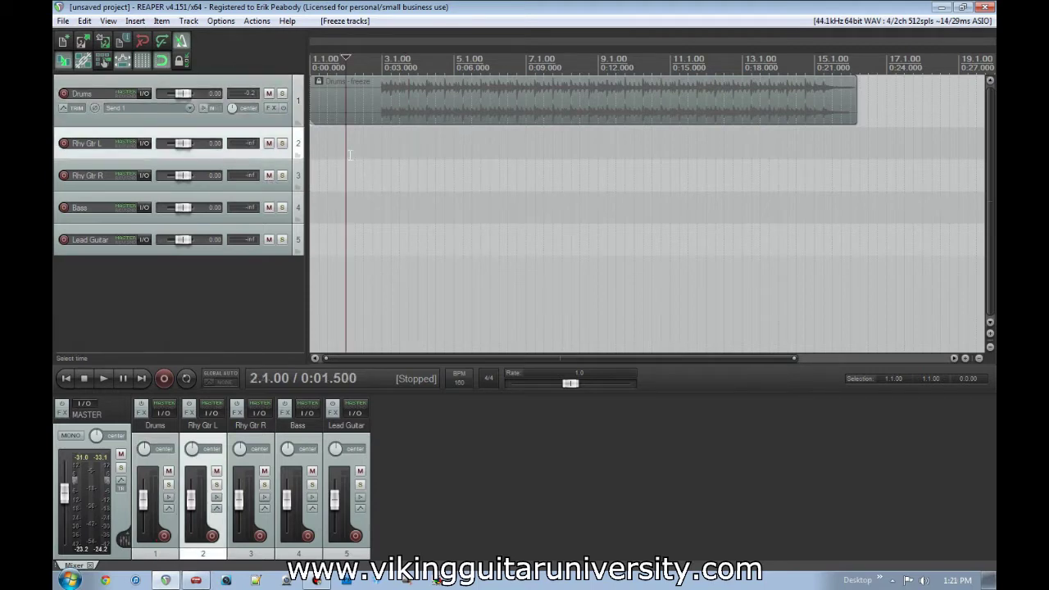
key("space")
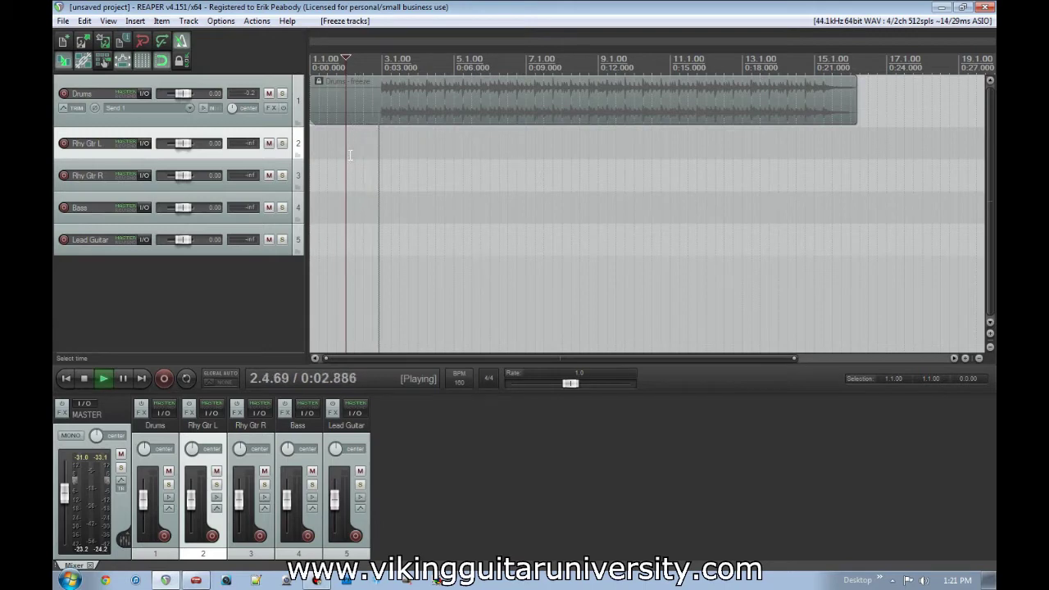
key("space")
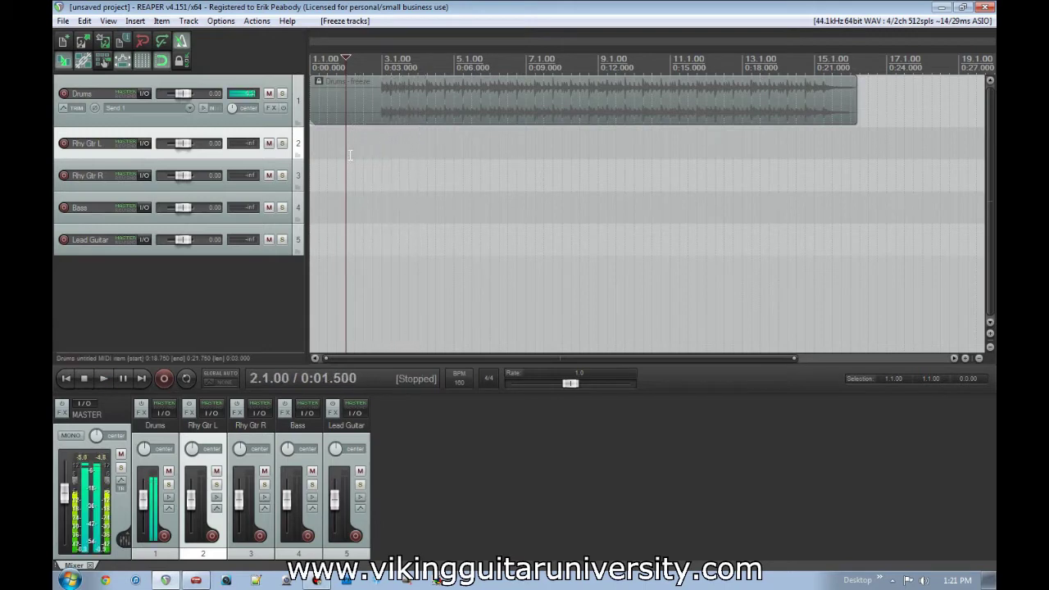
Arm the Rhy Gtr L track, record a guitar take over the drums from 1.1.00 to just before measure 17, and save it.
key("Home")
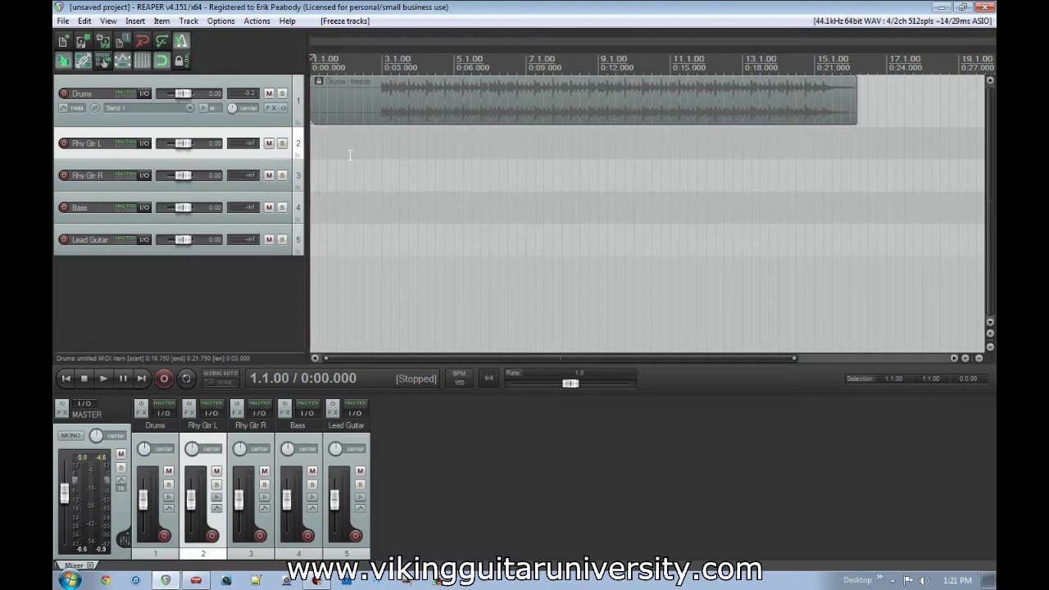
left_click(64, 145)
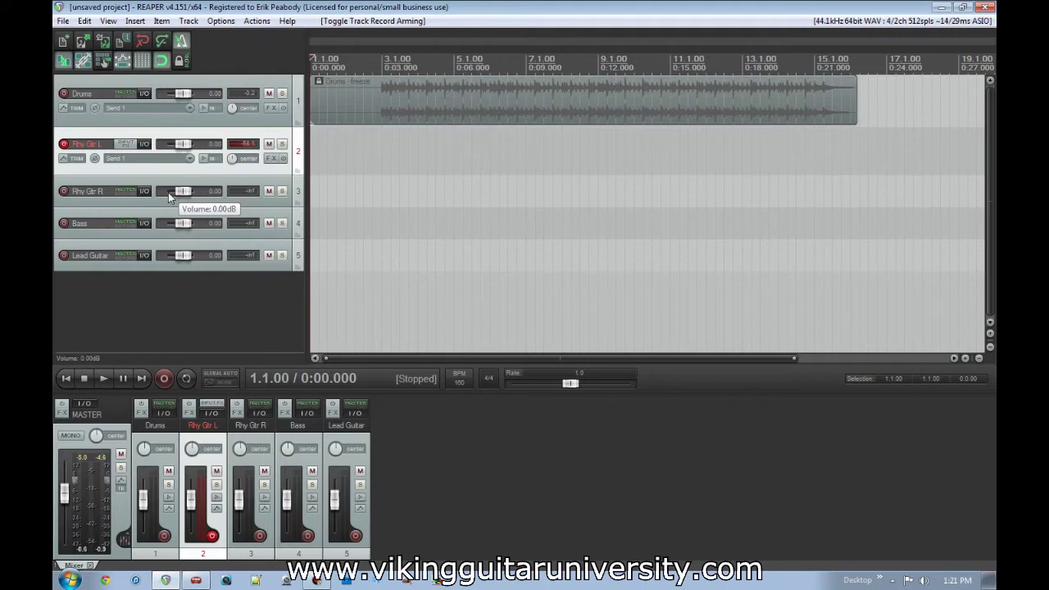
key("ctrl+r")
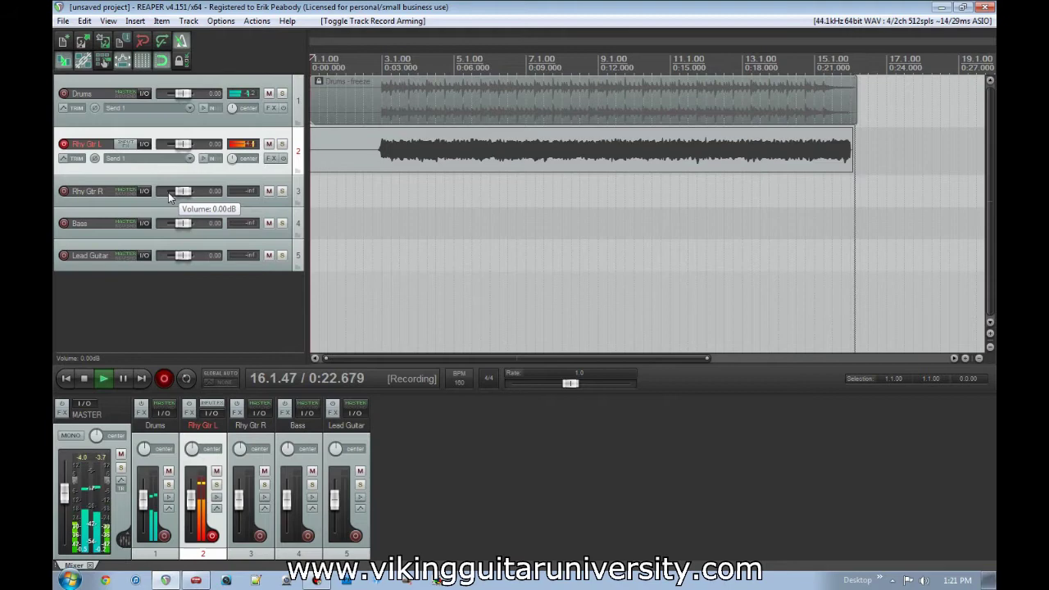
key("space")
key("Return")
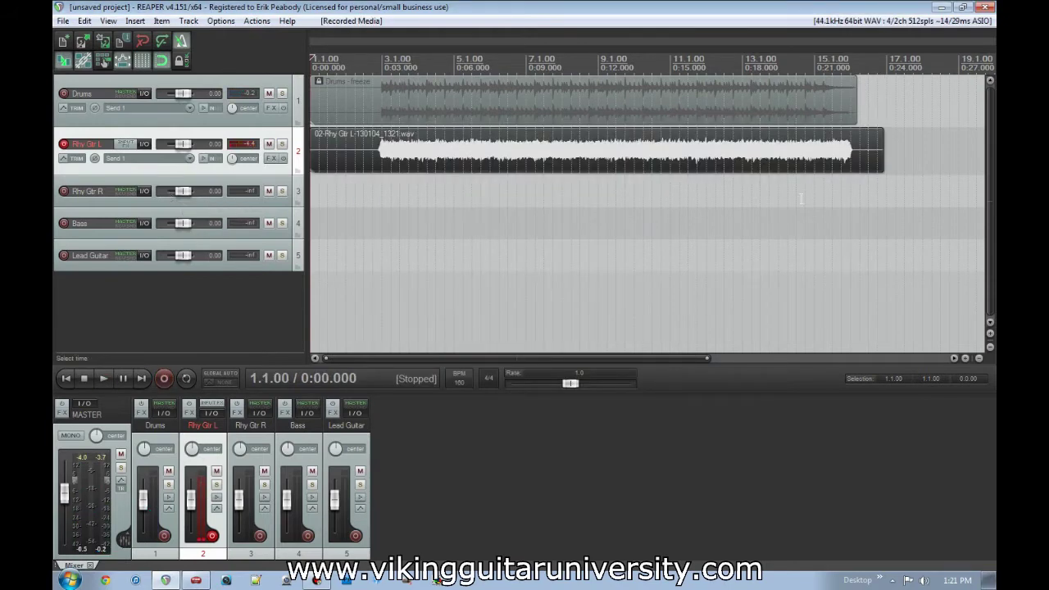
Solo the Rhy Gtr L track and play its recording from measure 14 to hear the ending.
left_click(282, 144)
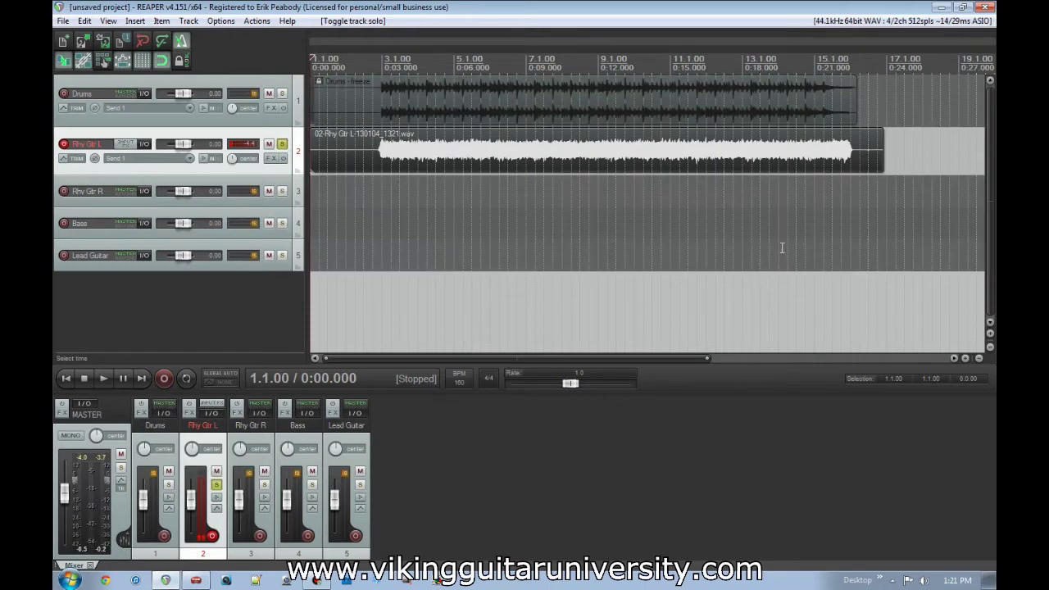
left_click(779, 246)
key("space")
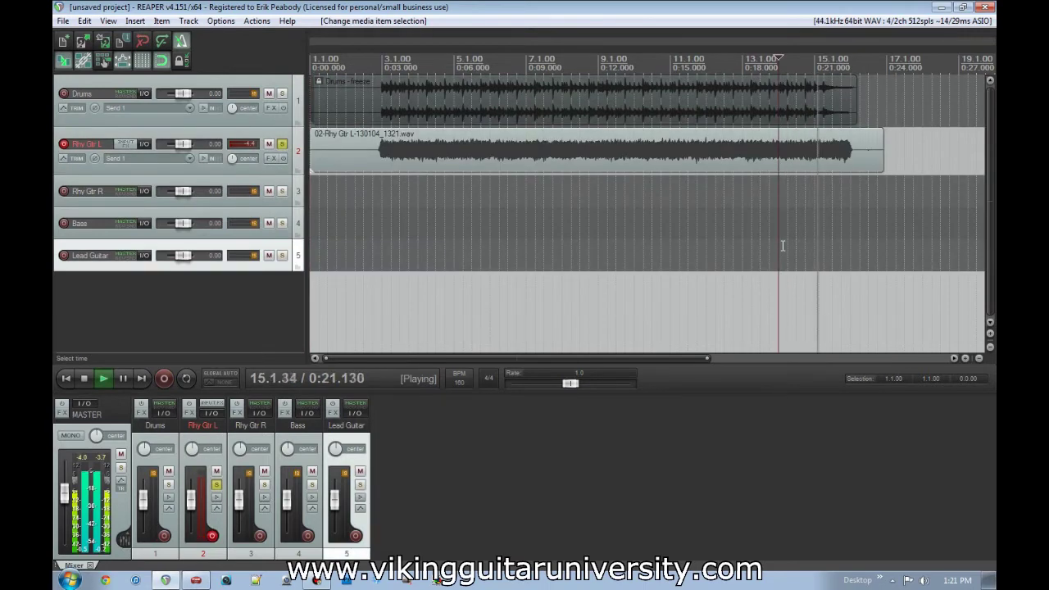
Stop playback, unsolo the Rhy Gtr L track and increase its height.
key("space")
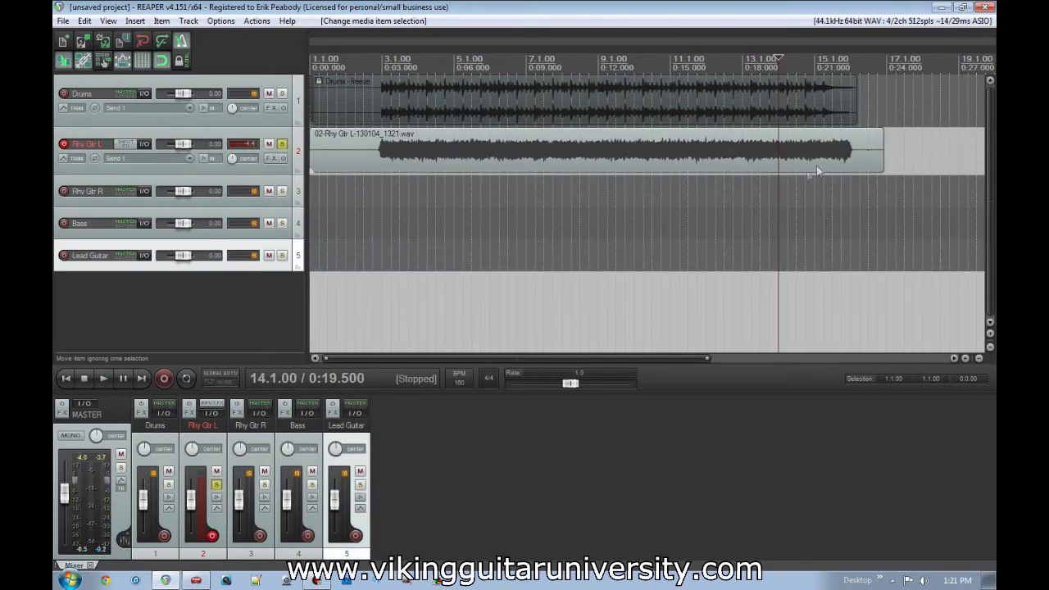
left_click(282, 144)
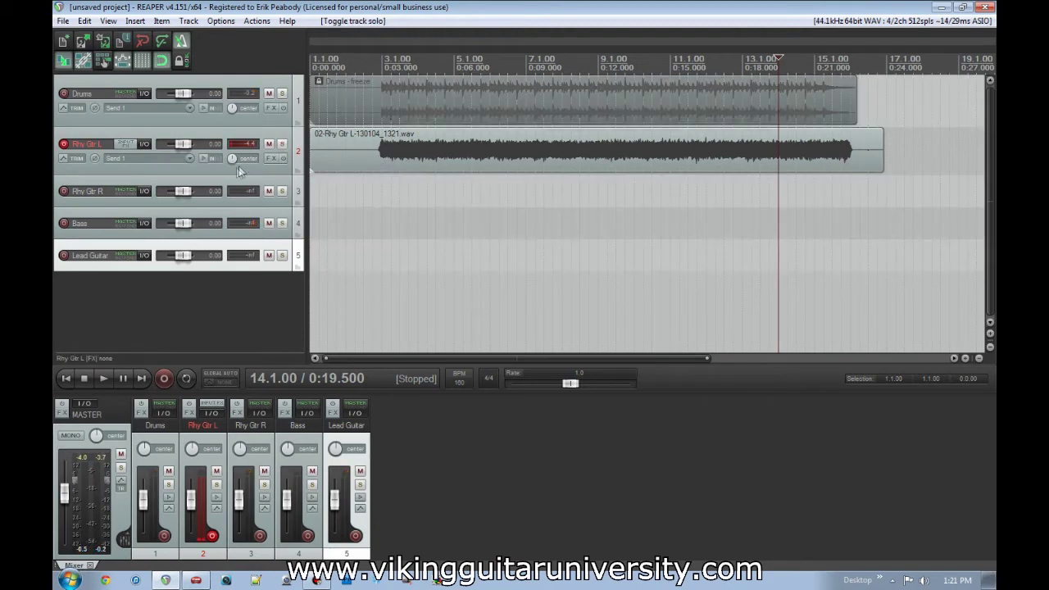
left_click_drag(236, 173, 237, 210)
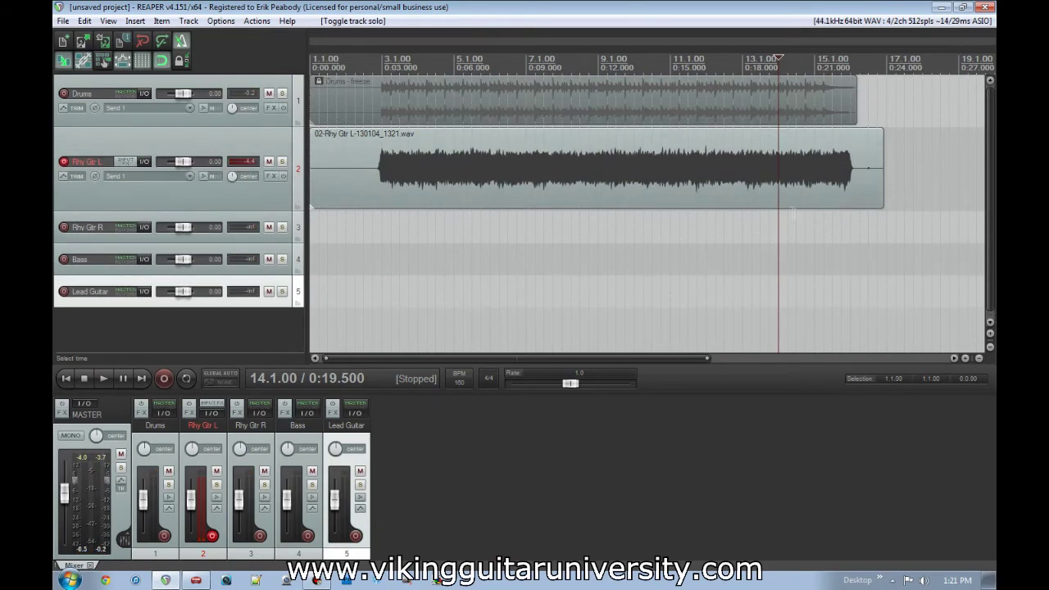
Play short passages of the guitar recording, including from 13.2.00 and 13.3.00, to choose a punch-in point.
left_click(691, 189)
key("space")
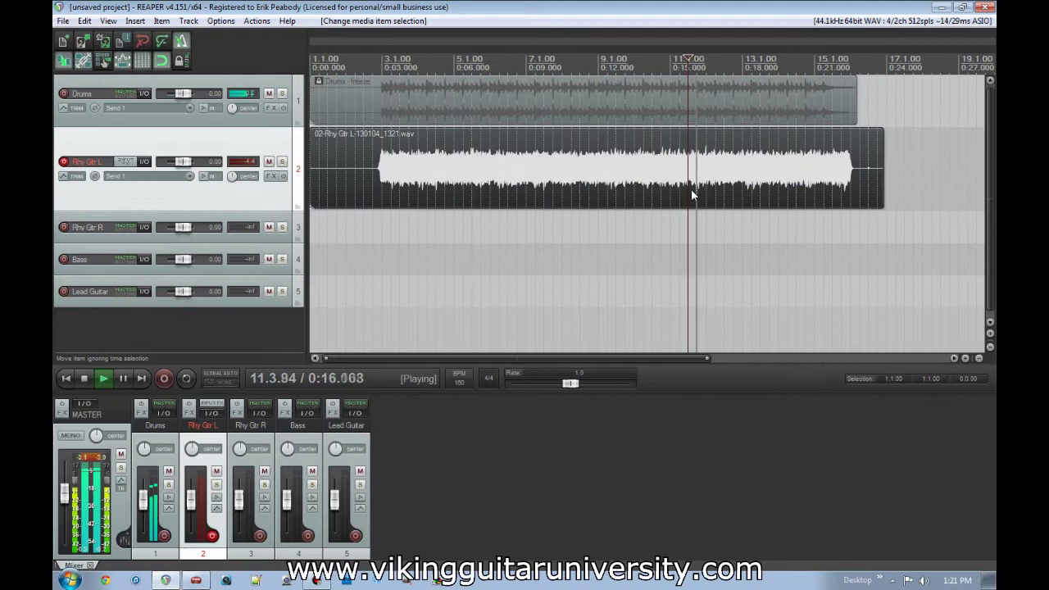
key("space")
left_click(753, 184)
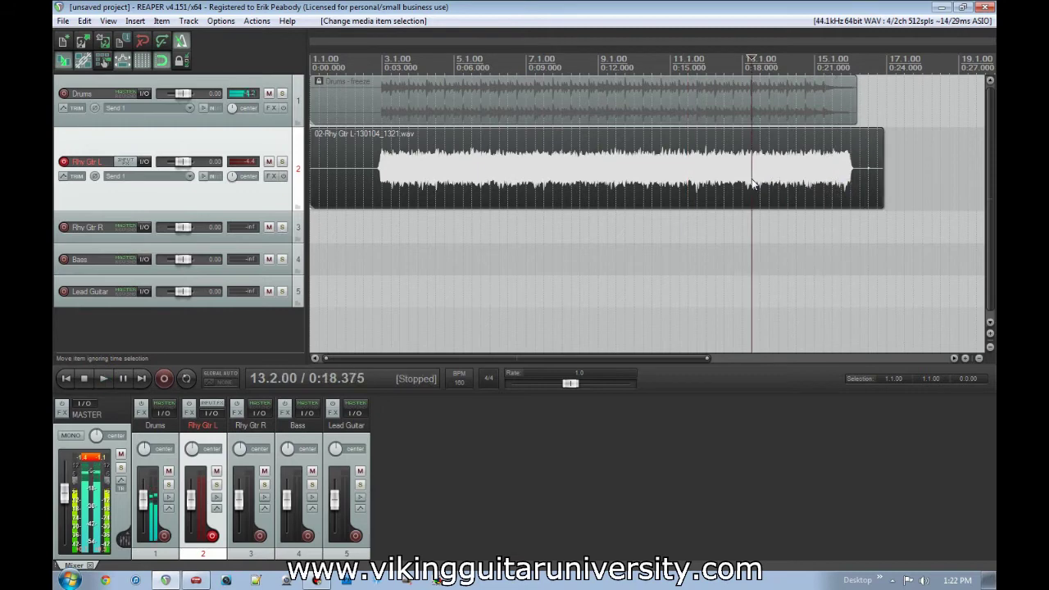
key("space")
key("space")
key("space")
key("space")
key("space")
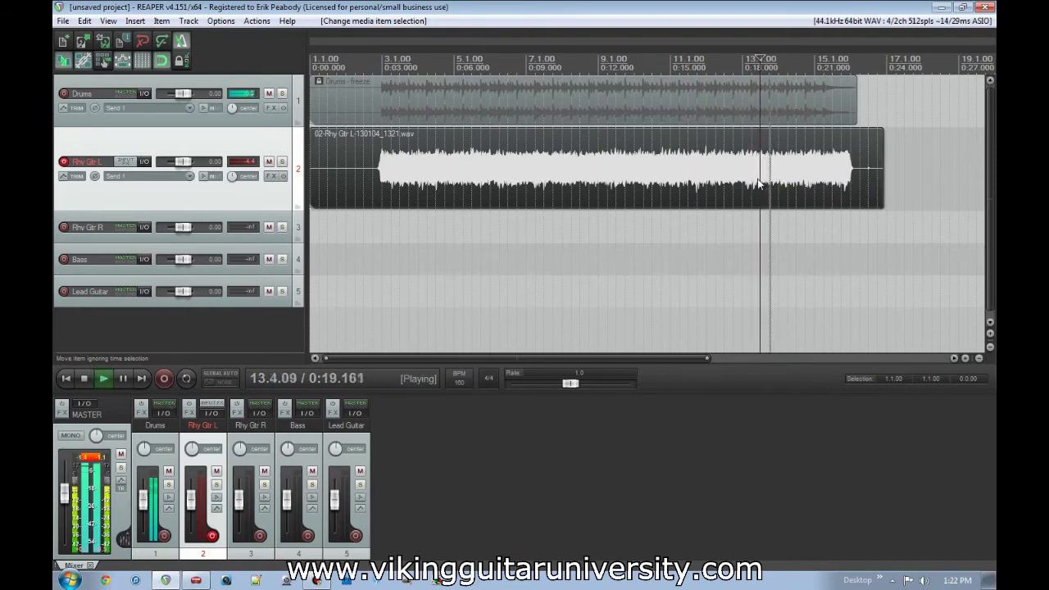
key("space")
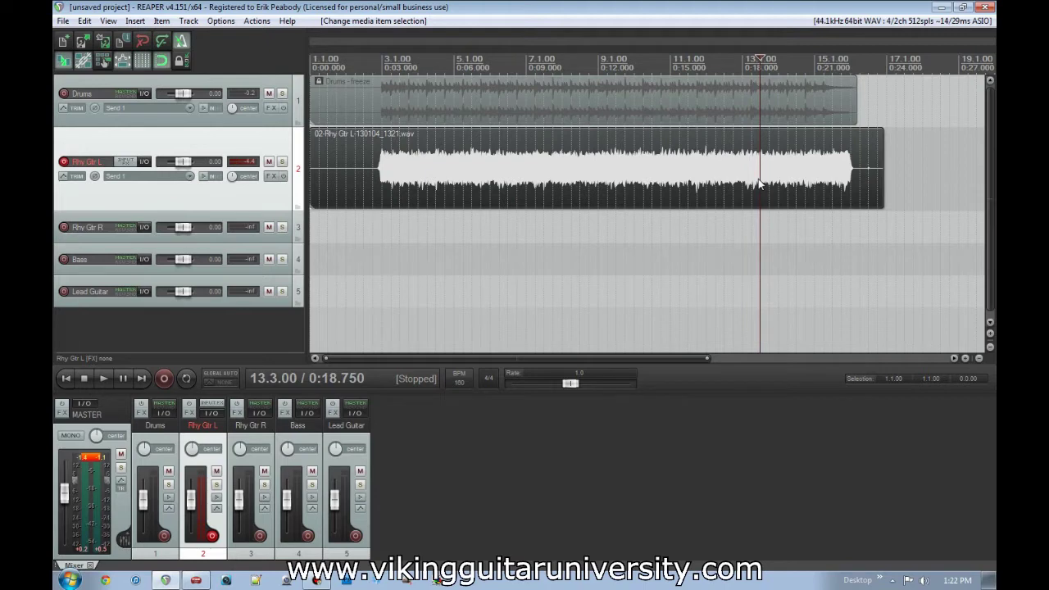
Record a new guitar ending on the Rhy Gtr L track from 13.3.00 and save it as a second take.
key("ctrl+r")
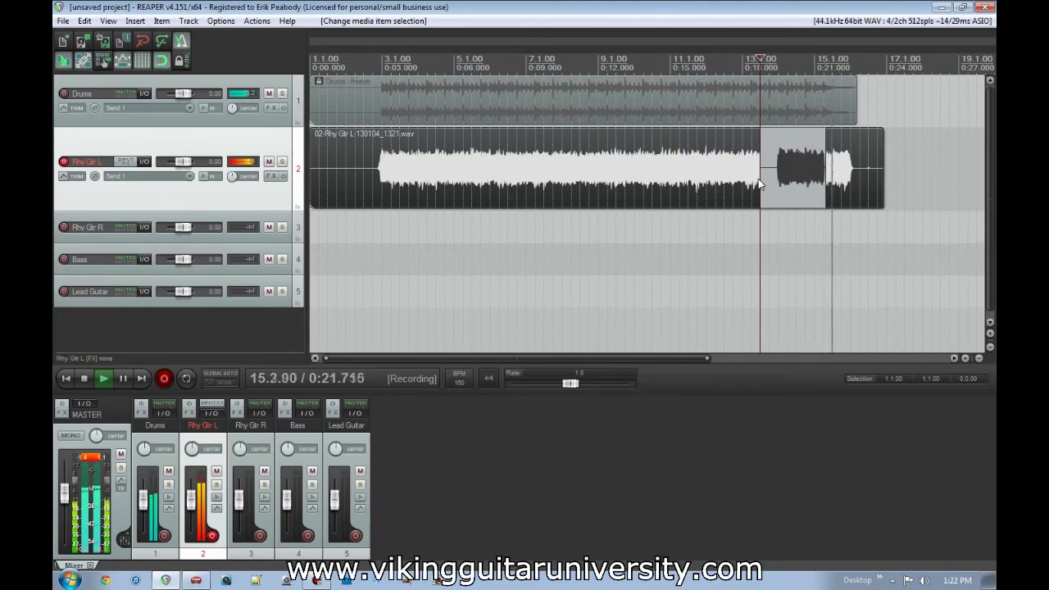
key("ctrl+r")
key("Return")
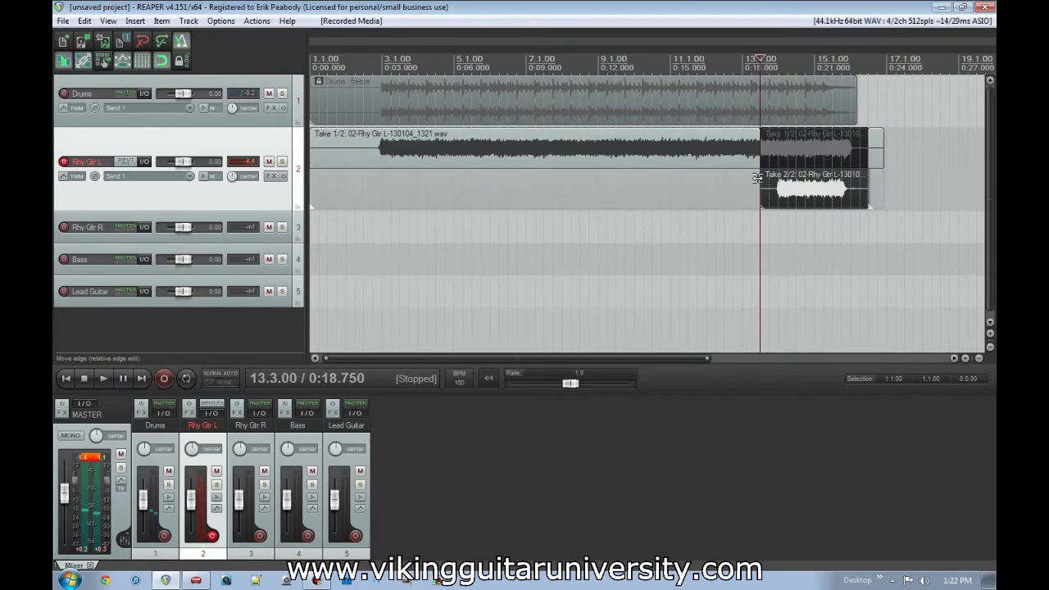
Increase the Rhy Gtr L track's height further and play the new take from 14.1.00.
left_click_drag(224, 210, 216, 277)
left_click(794, 259)
scroll(790, 271, "up", 6)
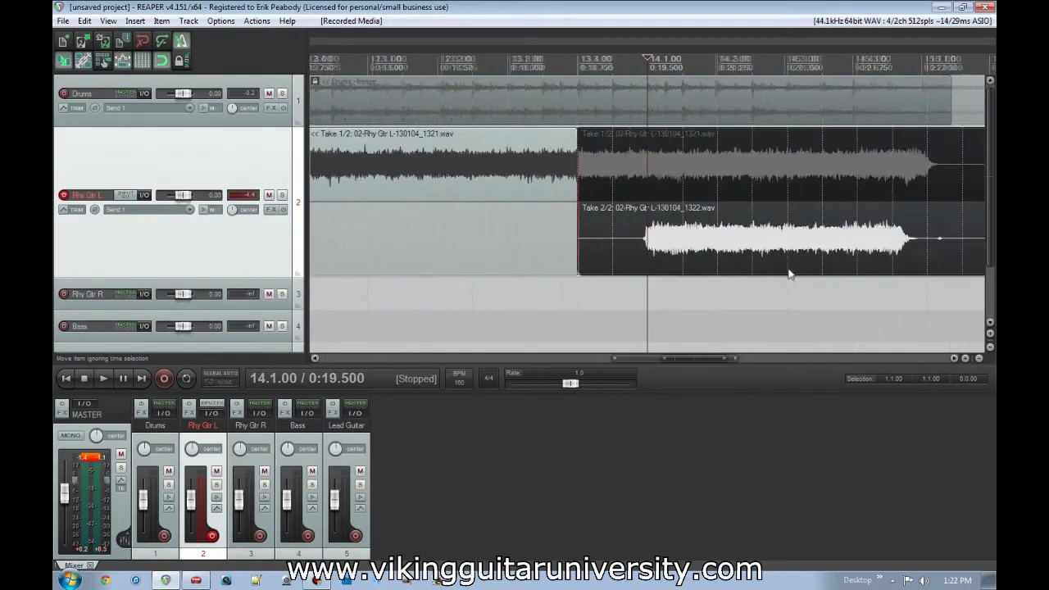
scroll(789, 280, "down", 2)
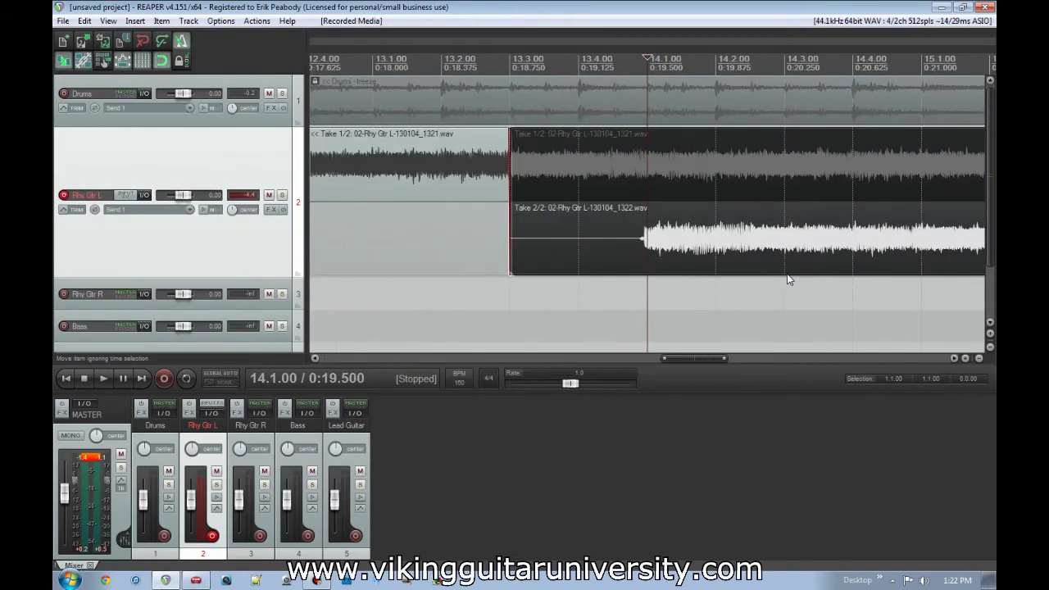
left_click_drag(236, 275, 232, 299)
scroll(788, 283, "down", 2)
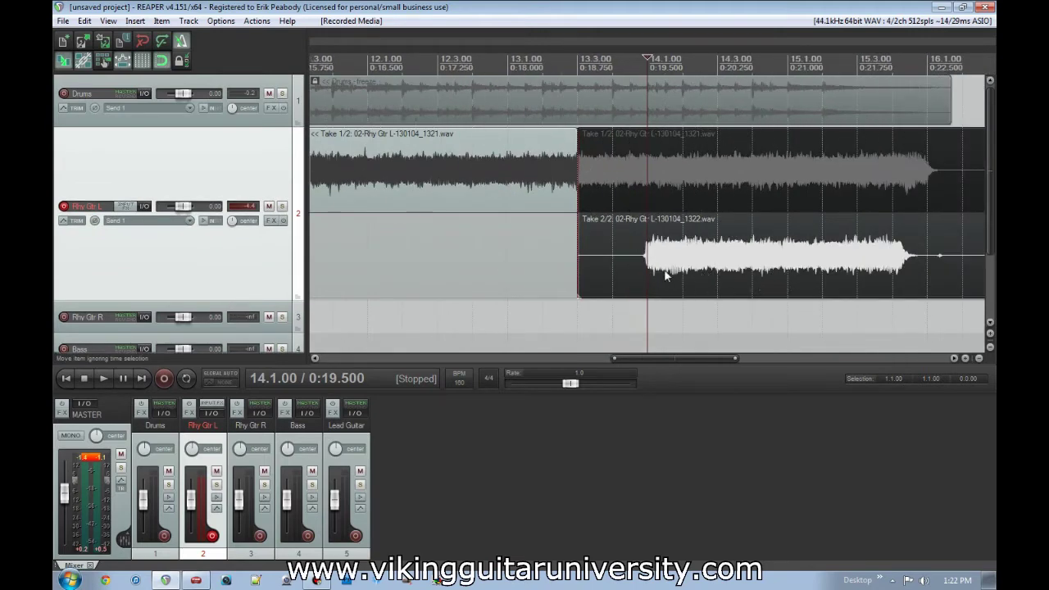
key("space")
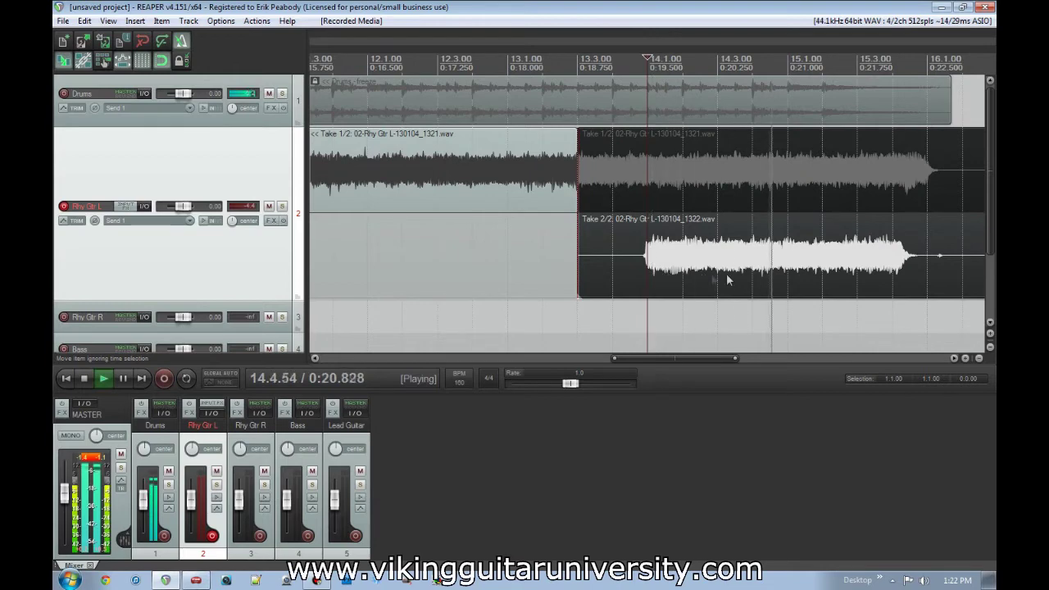
key("space")
With snapping off, split the two-take Rhy Gtr L item at 14.4.92 and make take 1 active before the split.
left_click(786, 270)
scroll(793, 269, "up", 2)
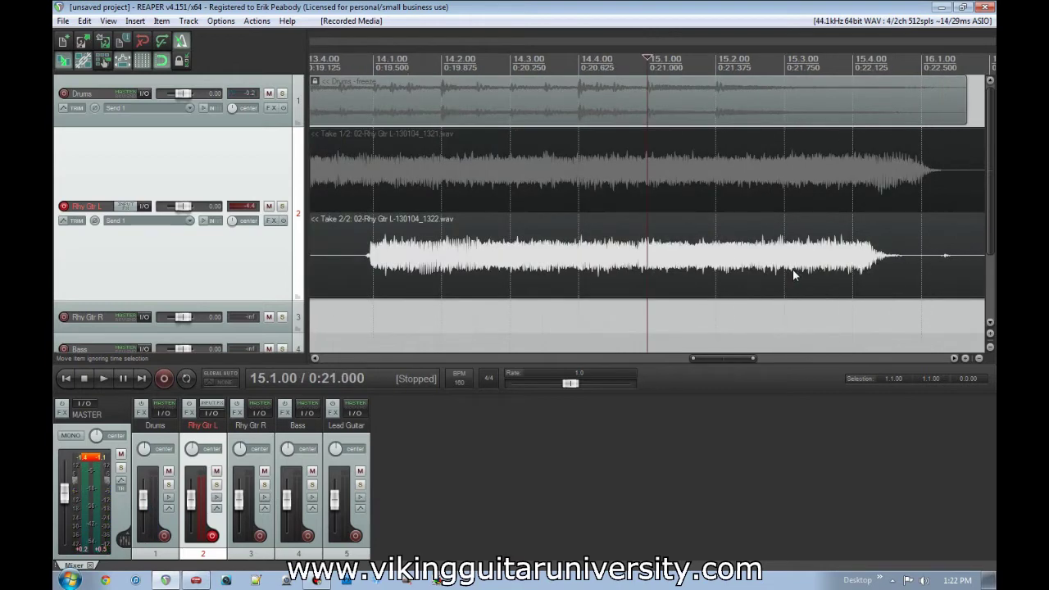
left_click(642, 264)
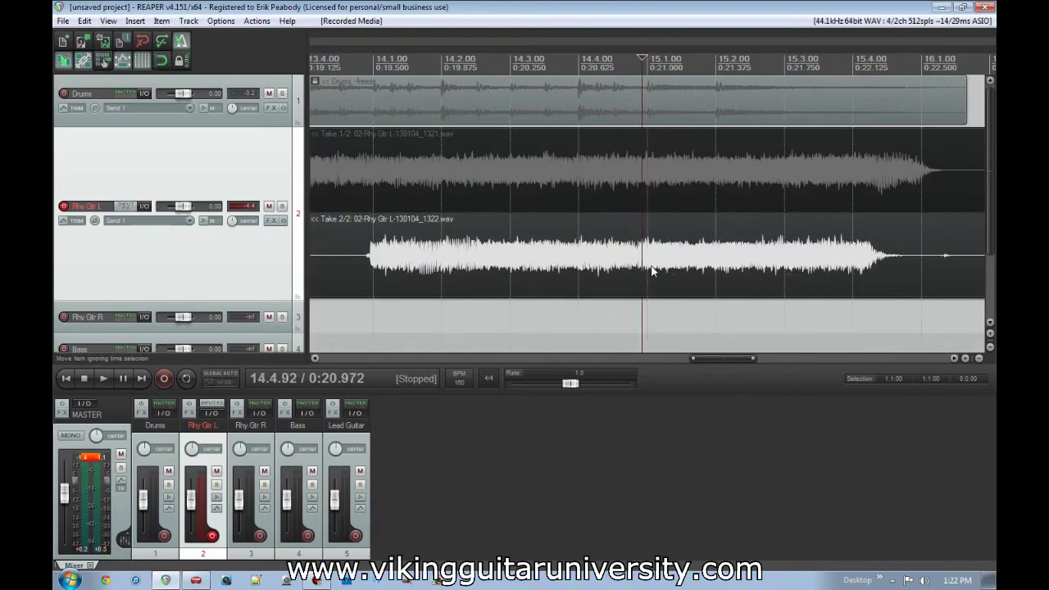
key("s")
left_click(561, 165)
scroll(617, 246, "down", 3)
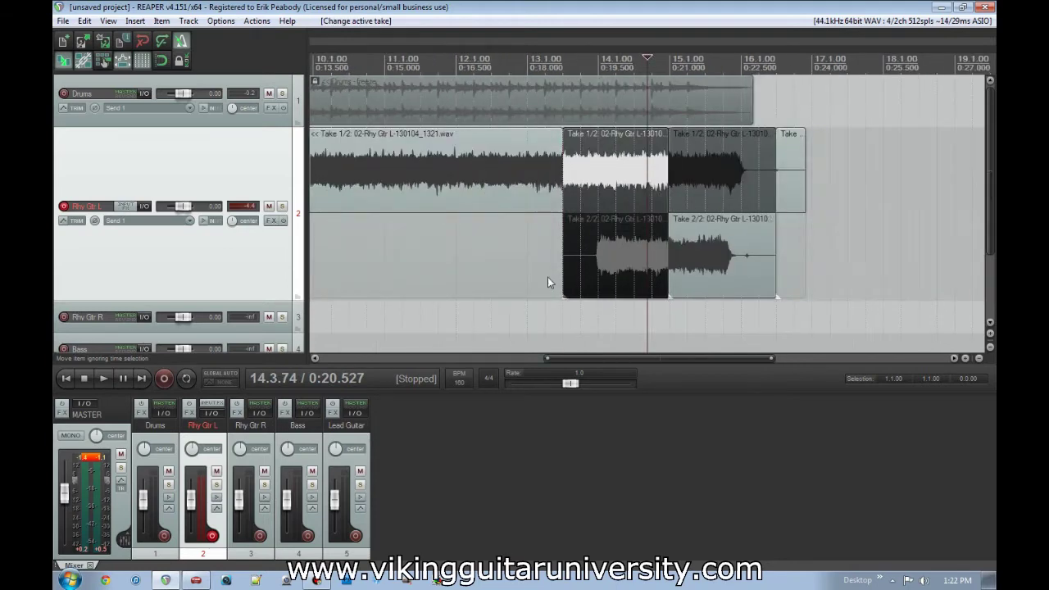
Play the edited guitar with the drums from 12.1.92 to hear the change between takes.
left_click(473, 308)
key("space")
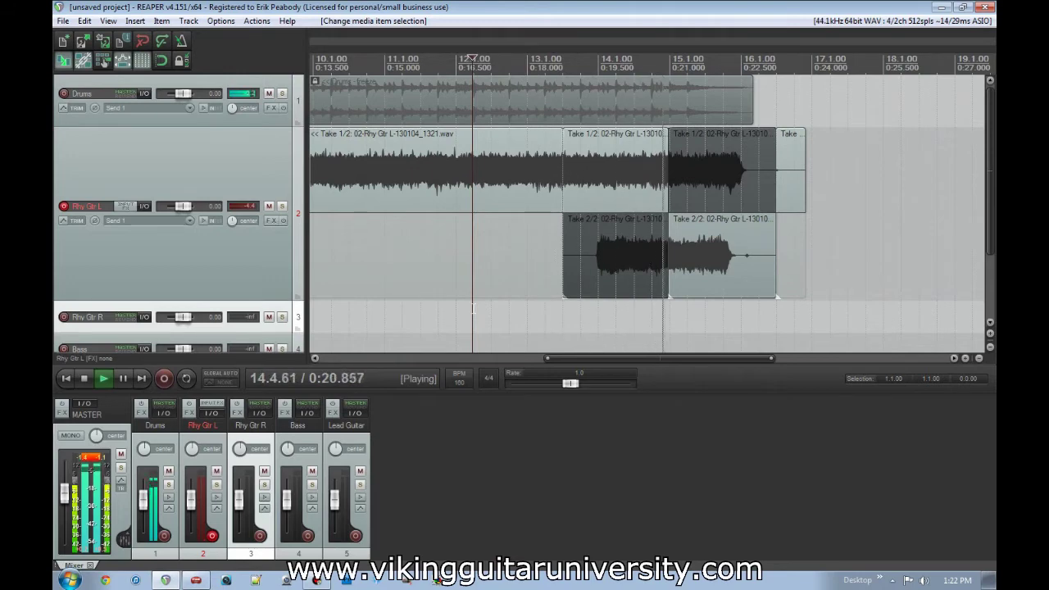
key("space")
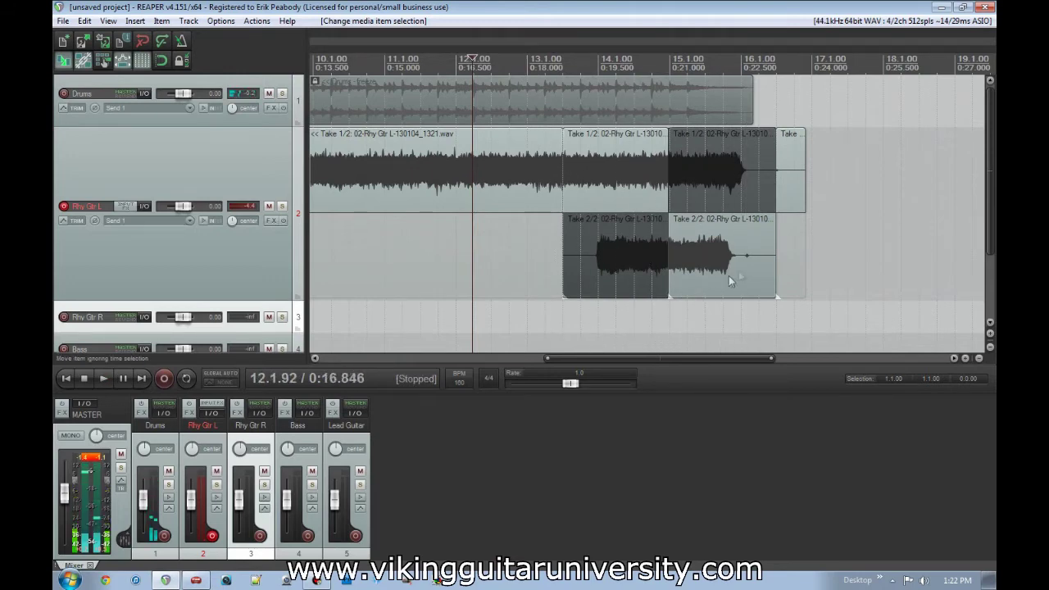
Split the Rhy Gtr L recording at 16.1.08 and delete all of its material after that point.
left_click(746, 271)
key("s")
scroll(756, 291, "up", 3)
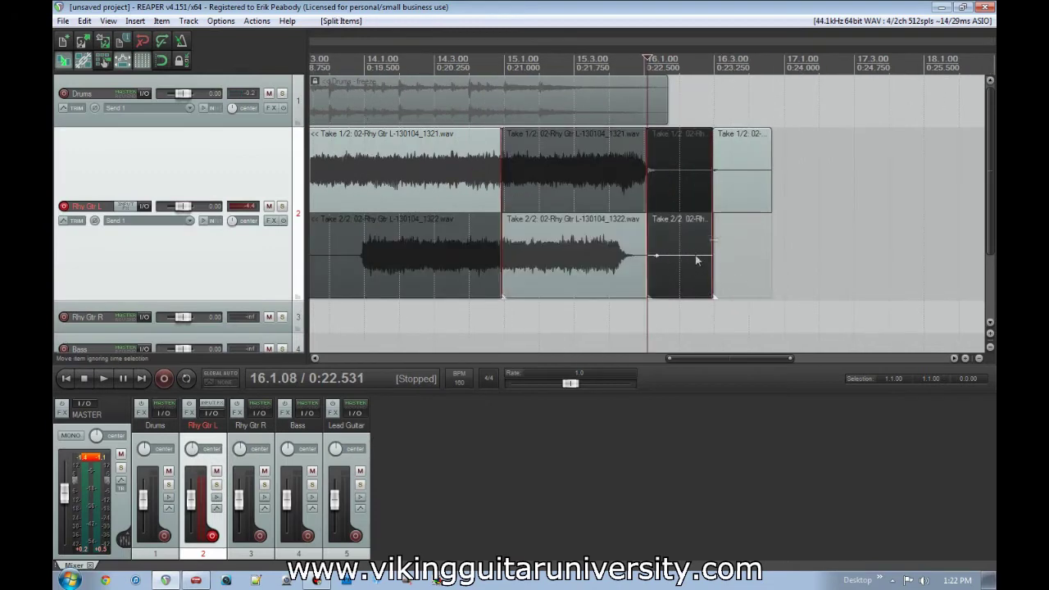
left_click(748, 197, "ctrl")
key("Delete")
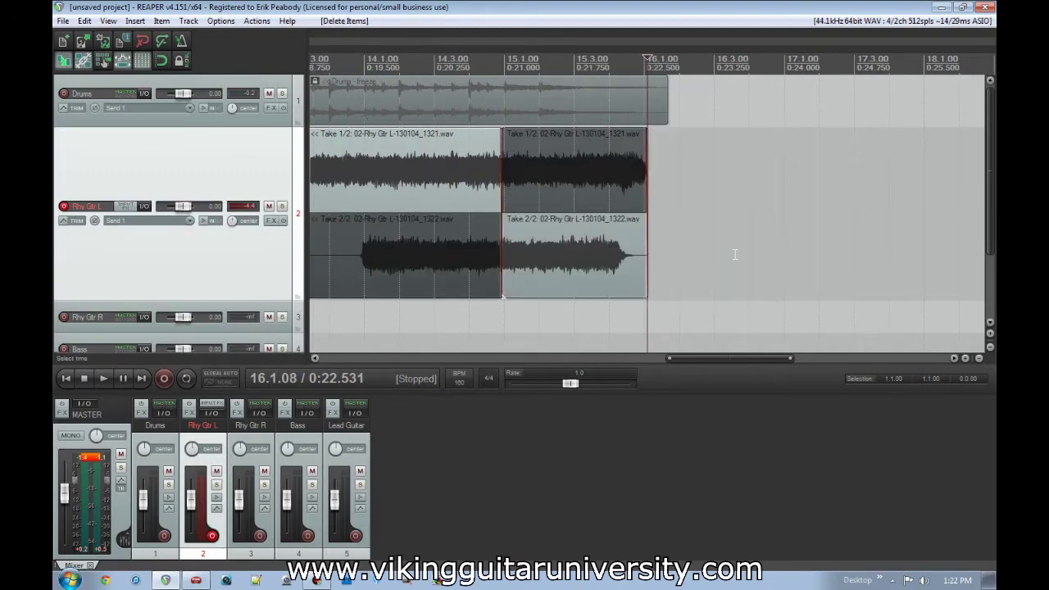
scroll(736, 254, "down", 2)
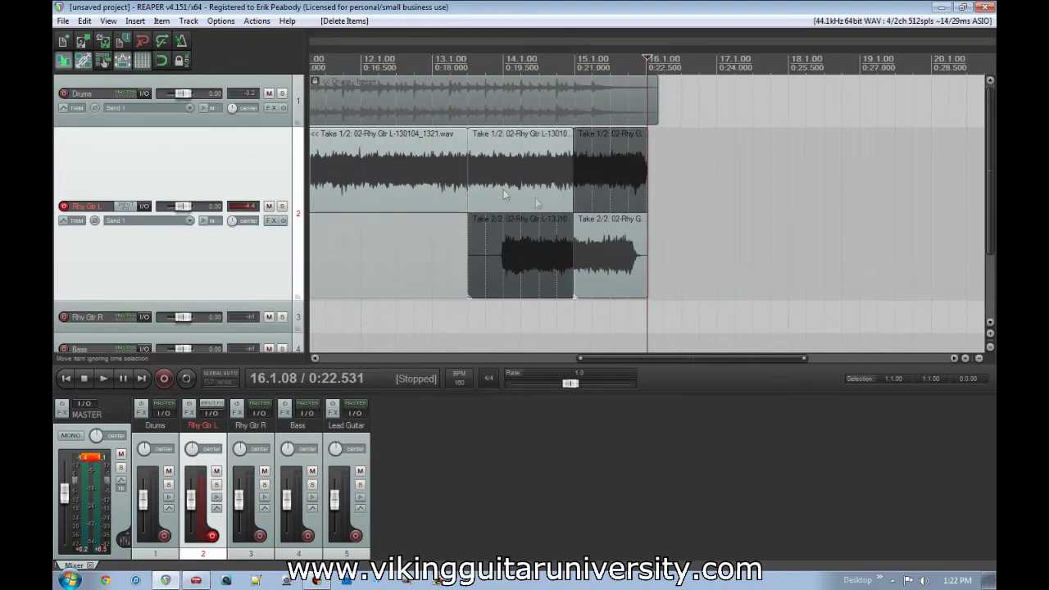
Solo the Rhy Gtr L track and play across the split at 13.3.00 to check the join.
left_click(472, 197)
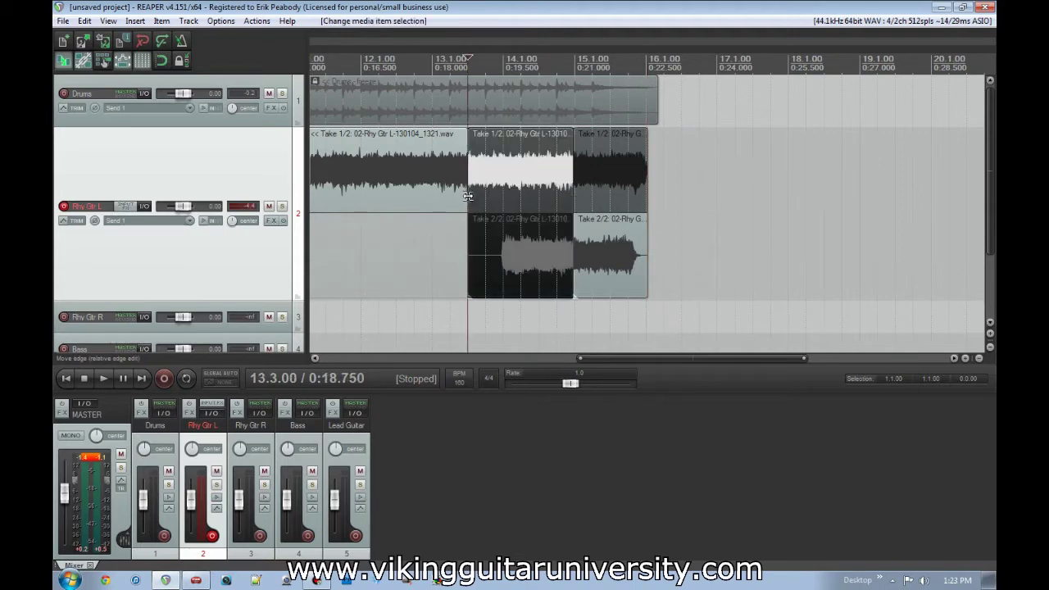
scroll(485, 211, "up", 4)
scroll(538, 238, "down", 3)
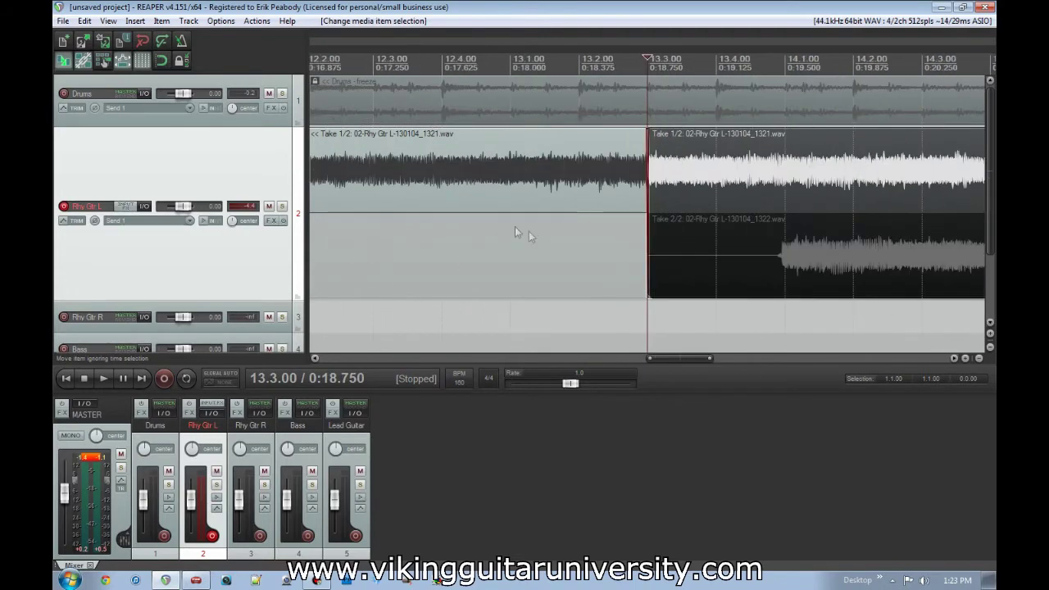
left_click(282, 207)
left_click(447, 283)
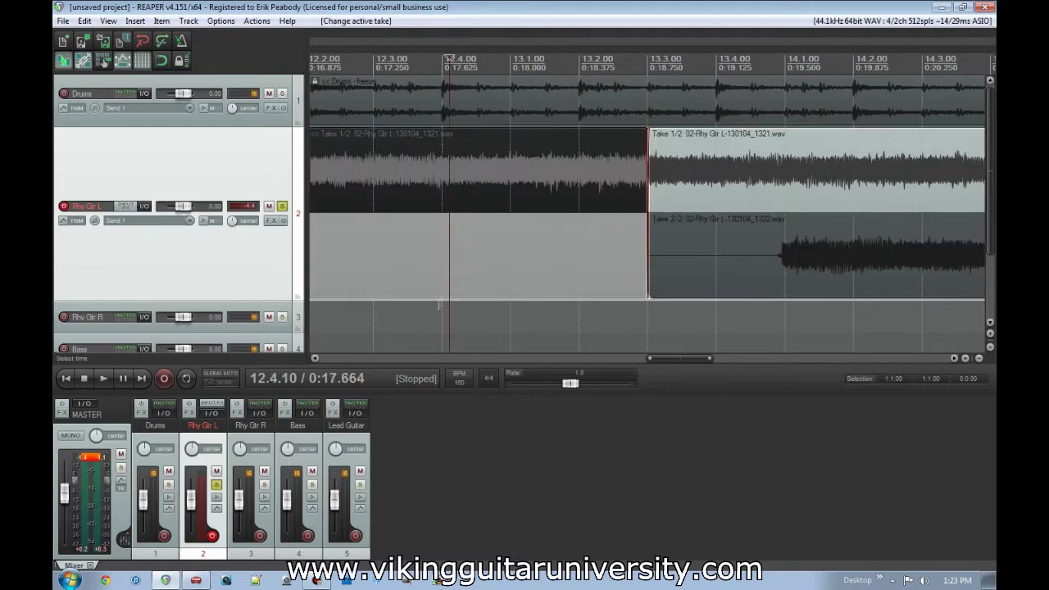
left_click(418, 193)
left_click(388, 338)
key("space")
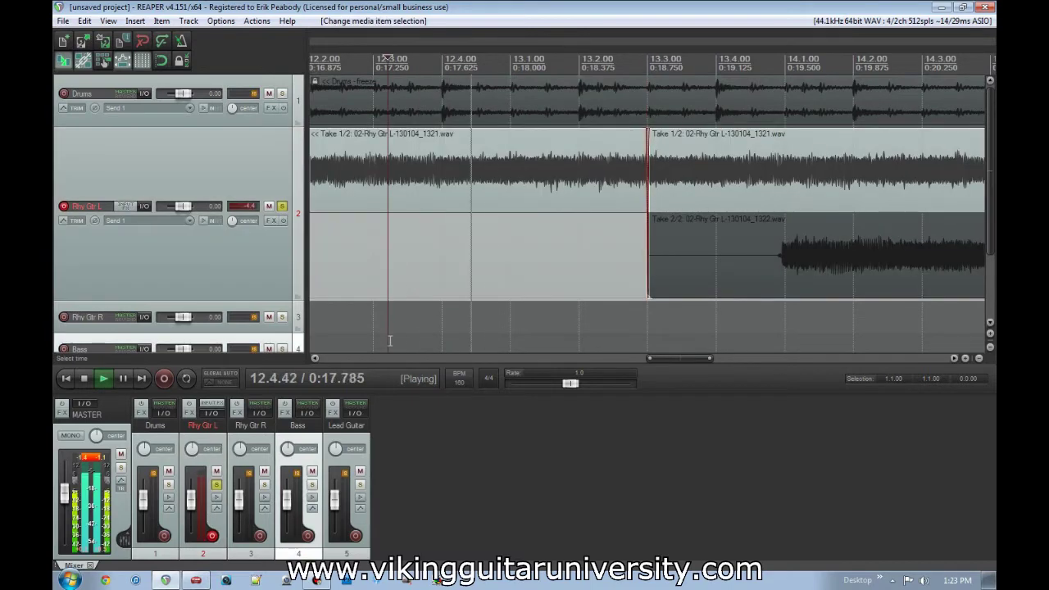
key("space")
left_click(582, 335)
key("space")
key("space")
Remove the fade-out and fade-in of the two Rhy Gtr L items meeting at the 13.3.00 split.
left_click(646, 173)
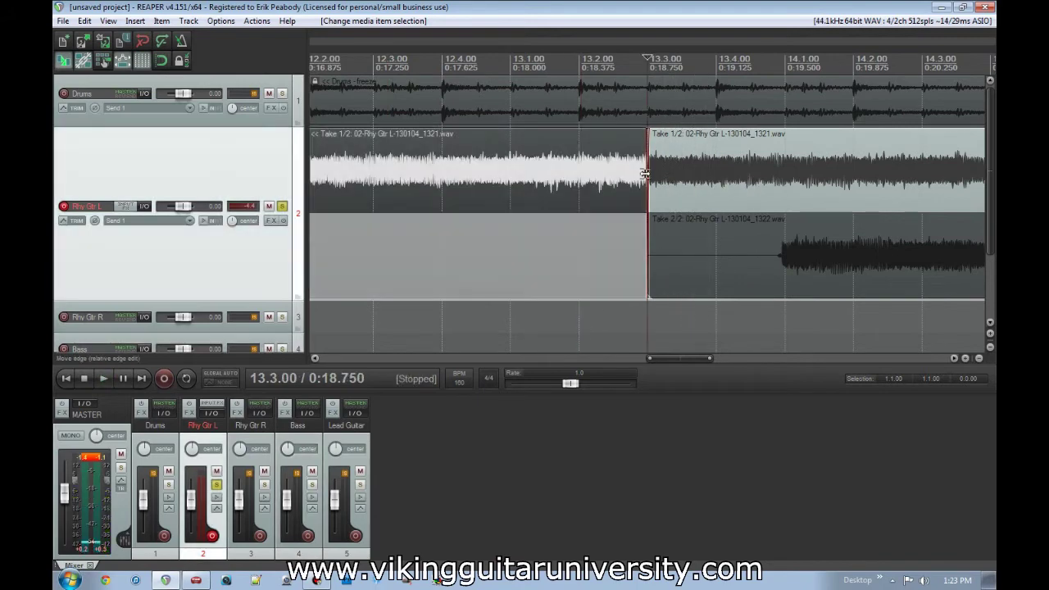
scroll(668, 192, "up", 9)
left_click_drag(543, 162, 656, 160)
left_click_drag(749, 173, 648, 172)
scroll(829, 216, "down", 10)
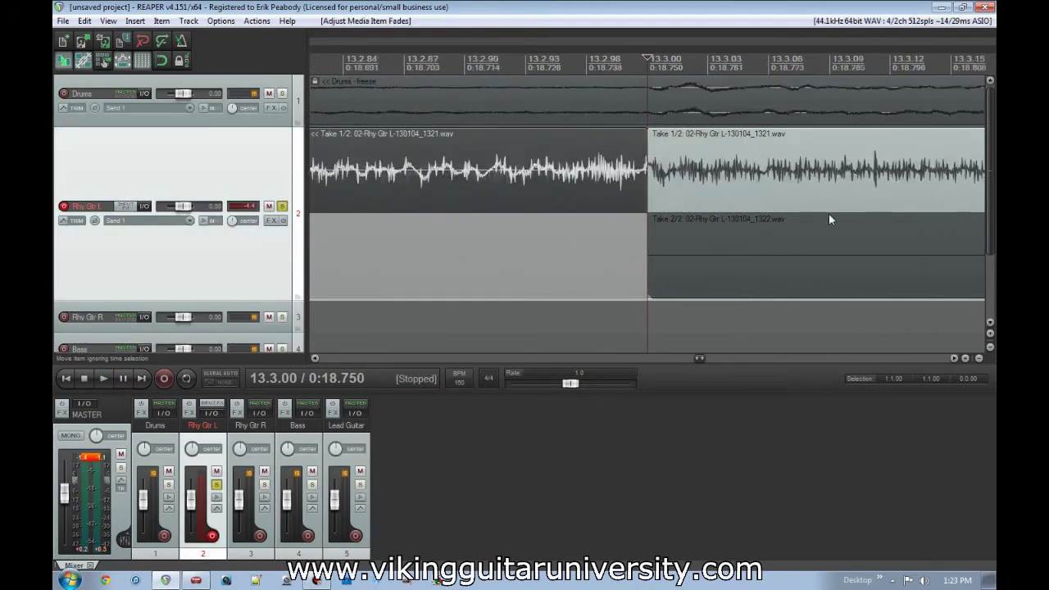
Select all the Rhy Gtr L items and glue them into a single item.
left_click(756, 246)
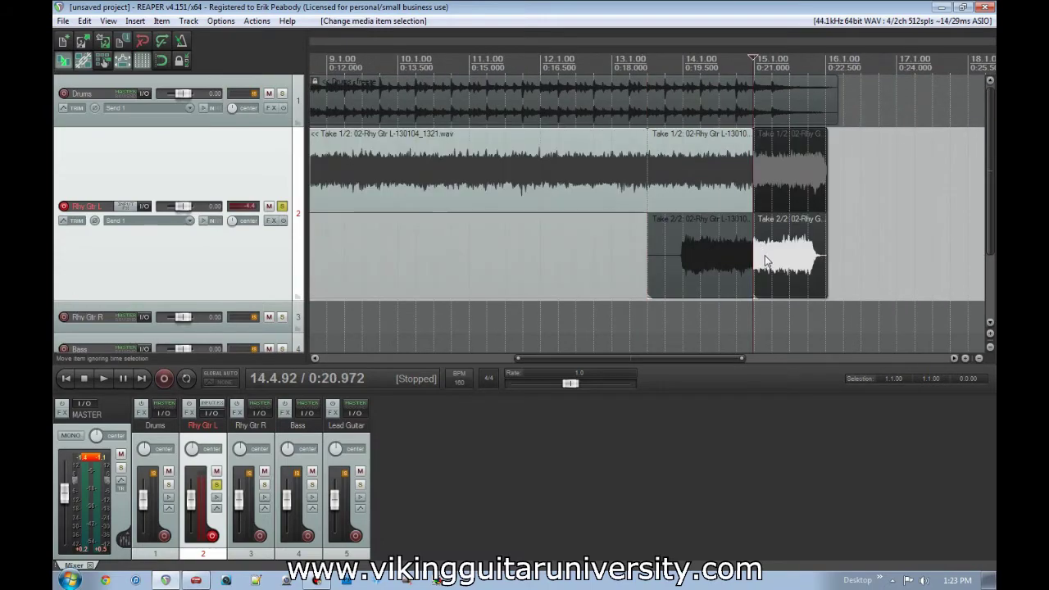
scroll(737, 266, "up", 8)
scroll(742, 269, "down", 8)
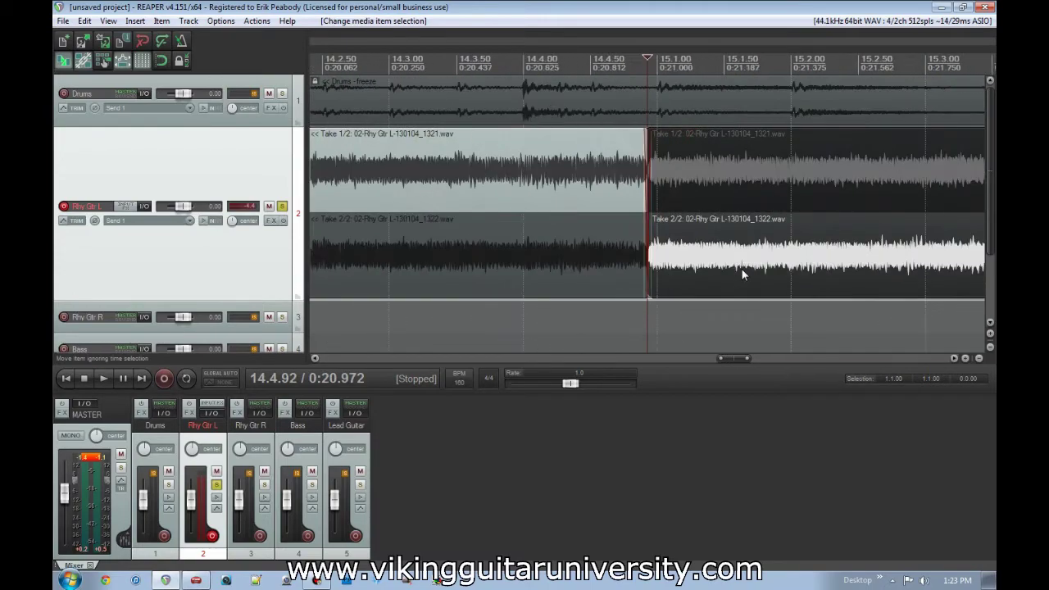
left_click(692, 277)
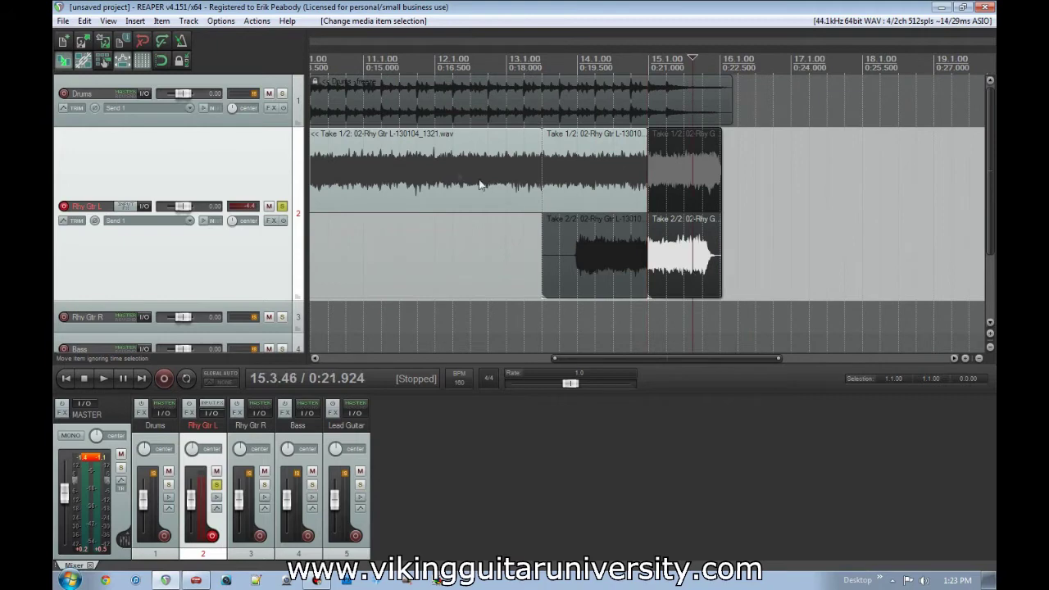
left_click(403, 161)
right_click(403, 161)
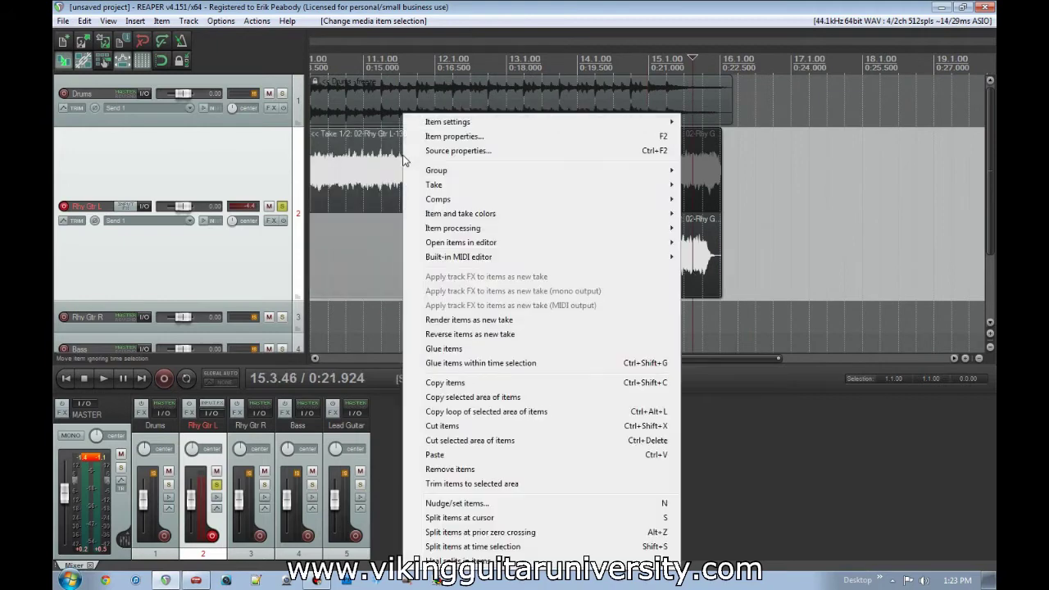
left_click(419, 348)
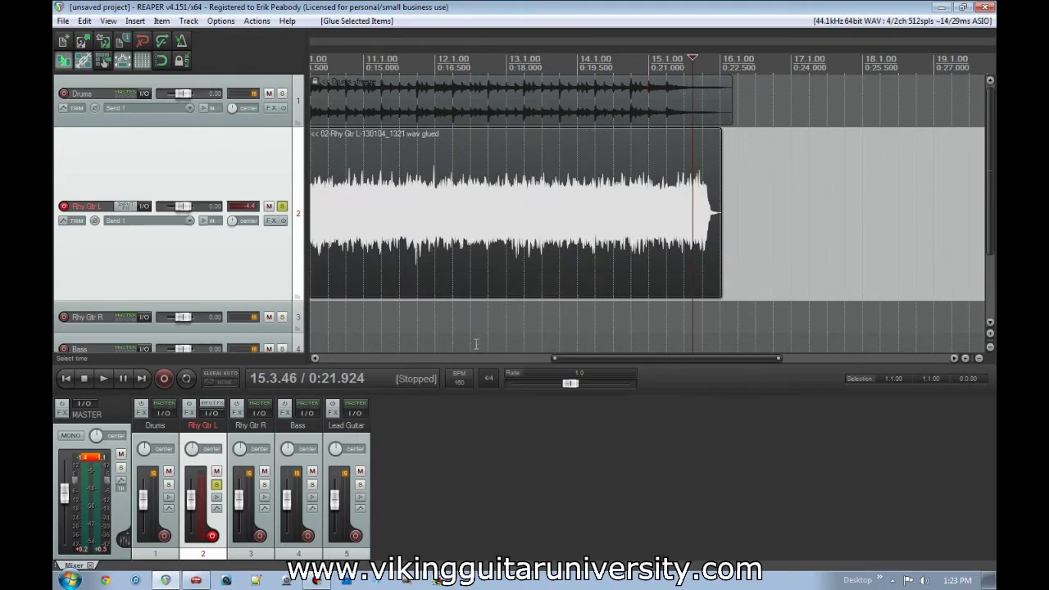
scroll(562, 252, "down", 4)
scroll(562, 252, "up", 3)
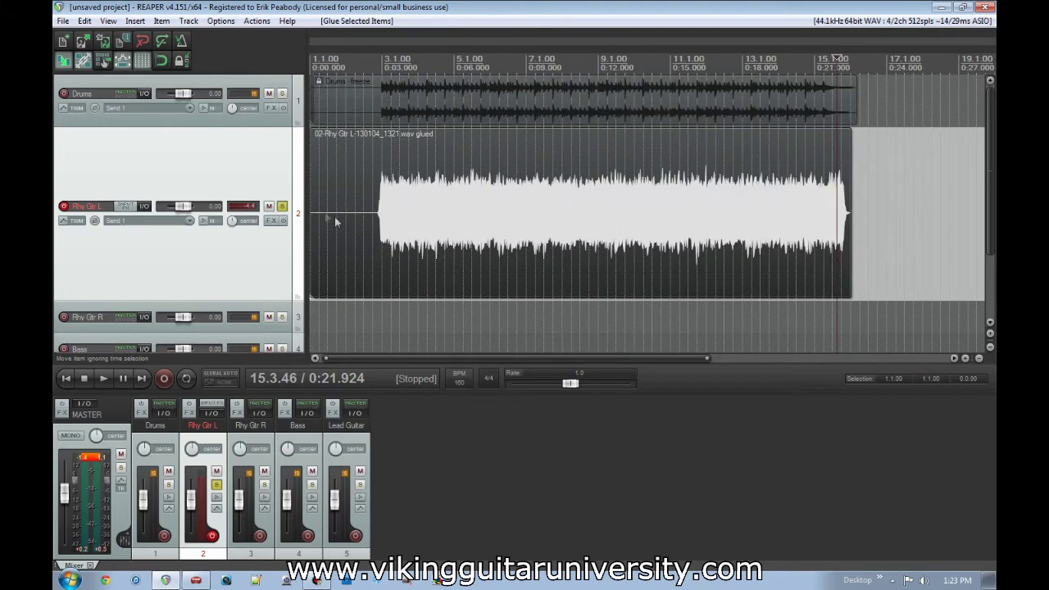
Unsolo the Rhy Gtr L track and play the glued guitar with the drums from 2.4.92.
left_click(283, 207)
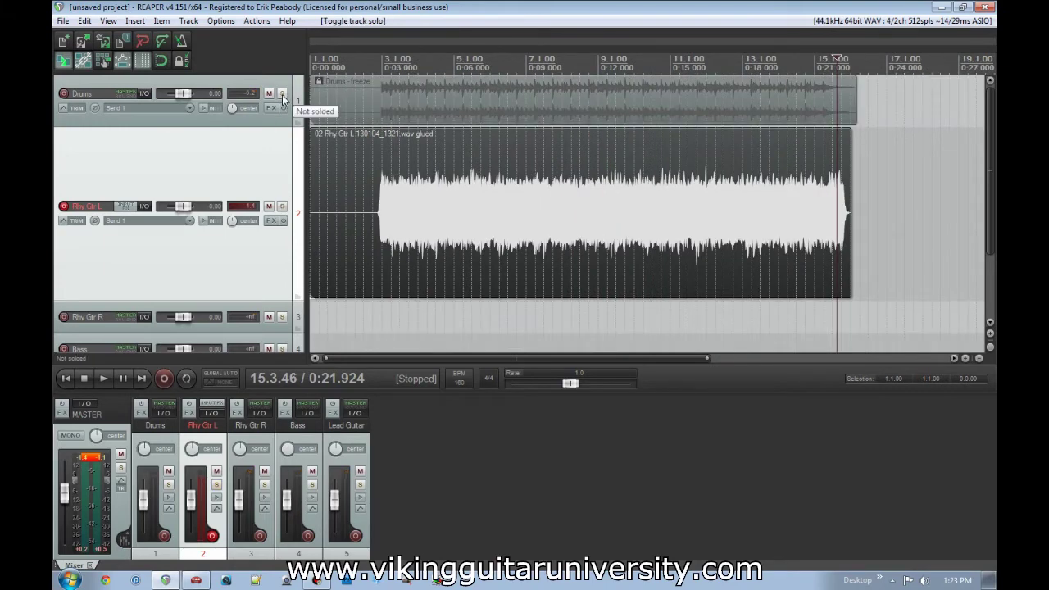
left_click(381, 315)
key("space")
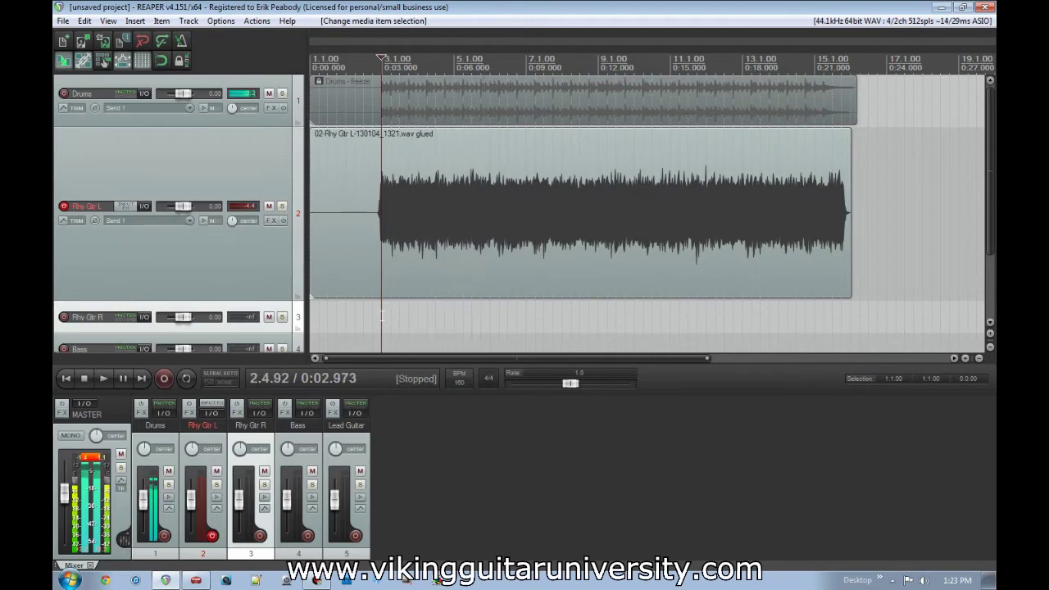
Stop playback and pan the Rhy Gtr L track to 83% left.
key("space")
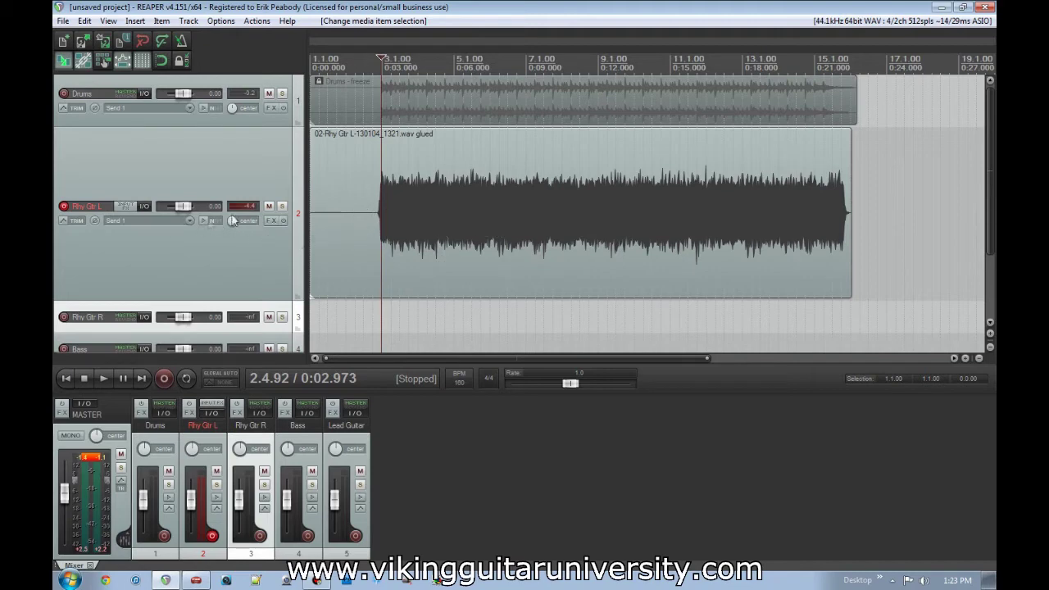
left_click_drag(232, 221, 232, 233)
left_click_drag(232, 238, 223, 252)
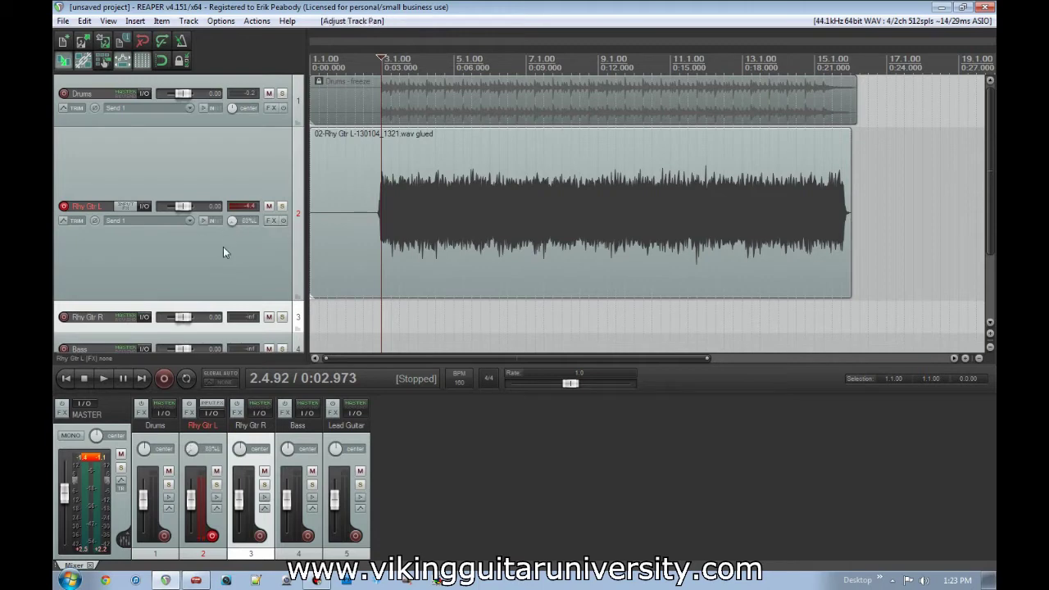
Reduce the height of the Rhy Gtr L track, enlarge Rhy Gtr R, and pan Rhy Gtr R to 83% right.
left_click_drag(216, 300, 224, 184)
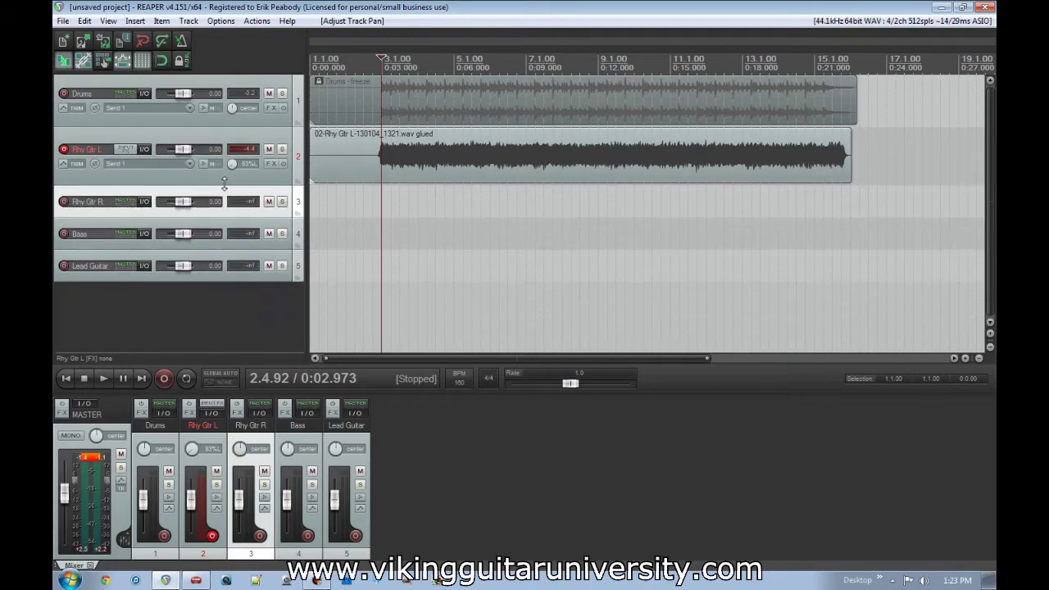
left_click_drag(83, 215, 84, 261)
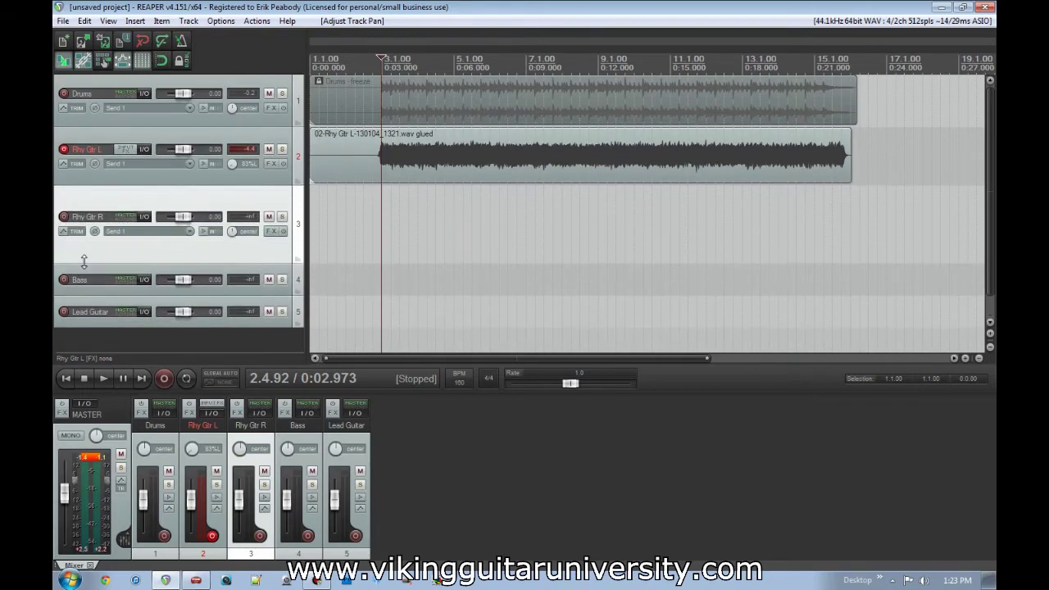
left_click_drag(232, 232, 232, 223)
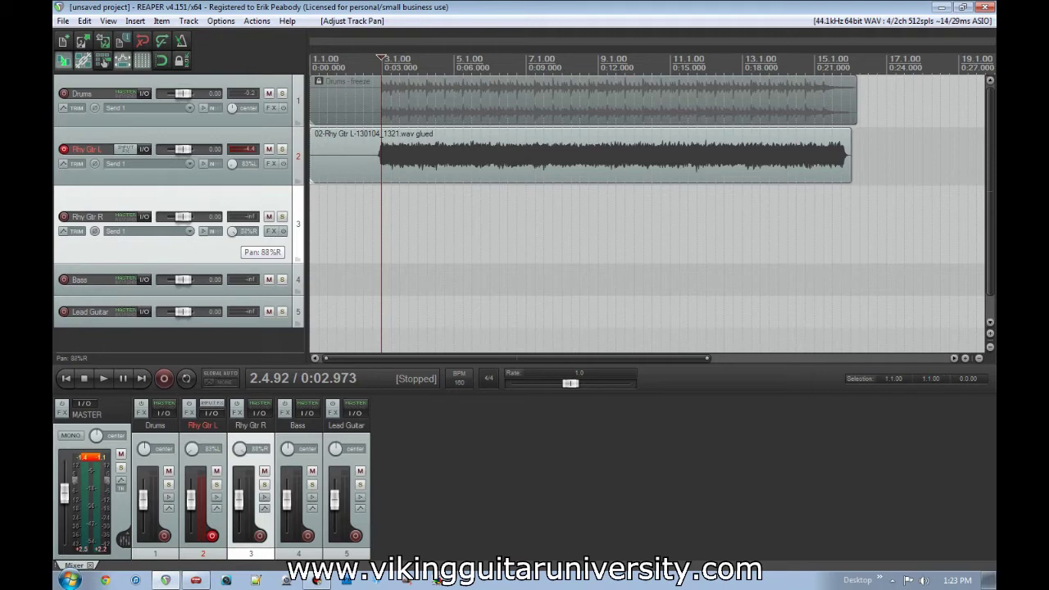
left_click_drag(232, 232, 232, 234)
left_click_drag(232, 232, 232, 235)
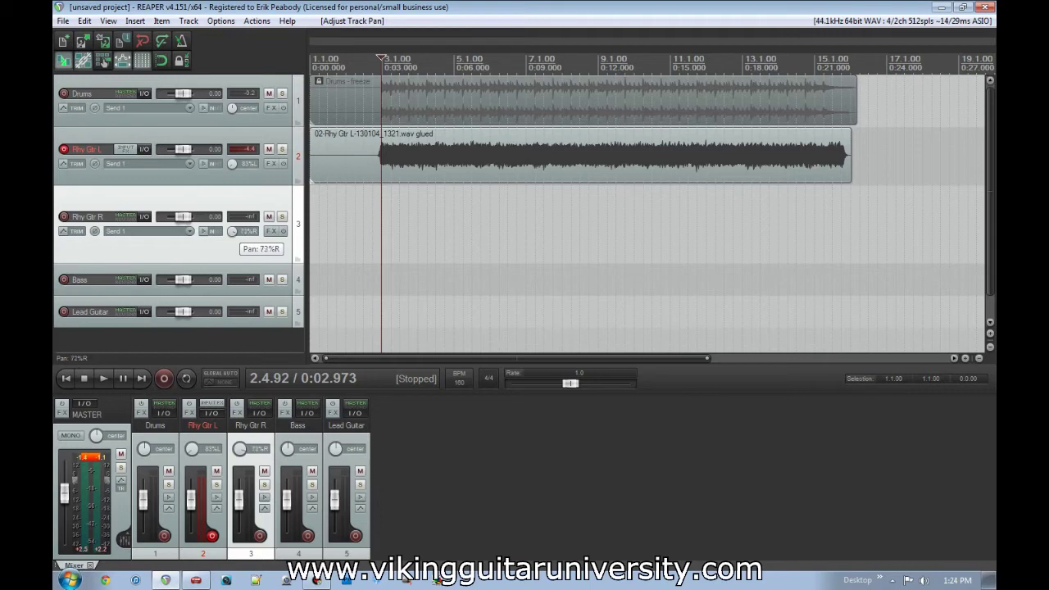
left_click_drag(232, 232, 232, 232)
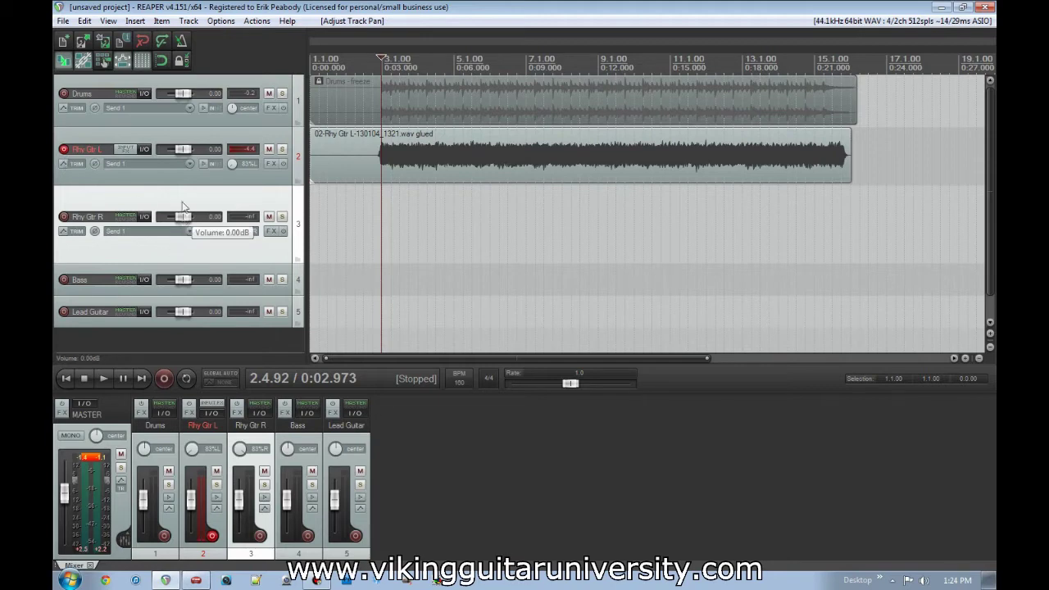
Insert a new track above Rhy Gtr L and make it a folder containing only Rhy Gtr L and Rhy Gtr R.
right_click(207, 256)
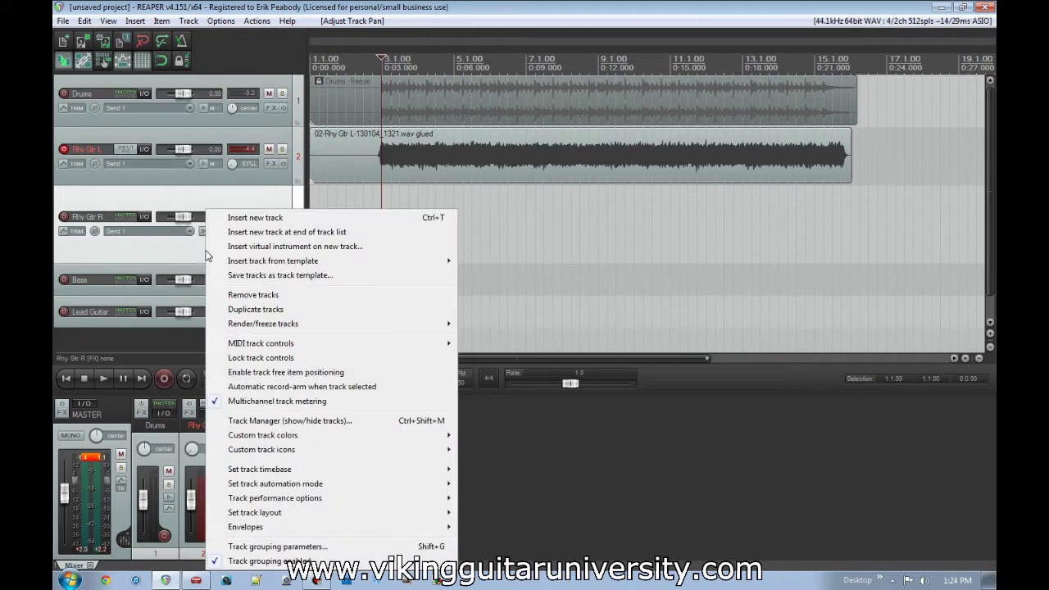
left_click(246, 217)
left_click_drag(139, 269, 119, 146)
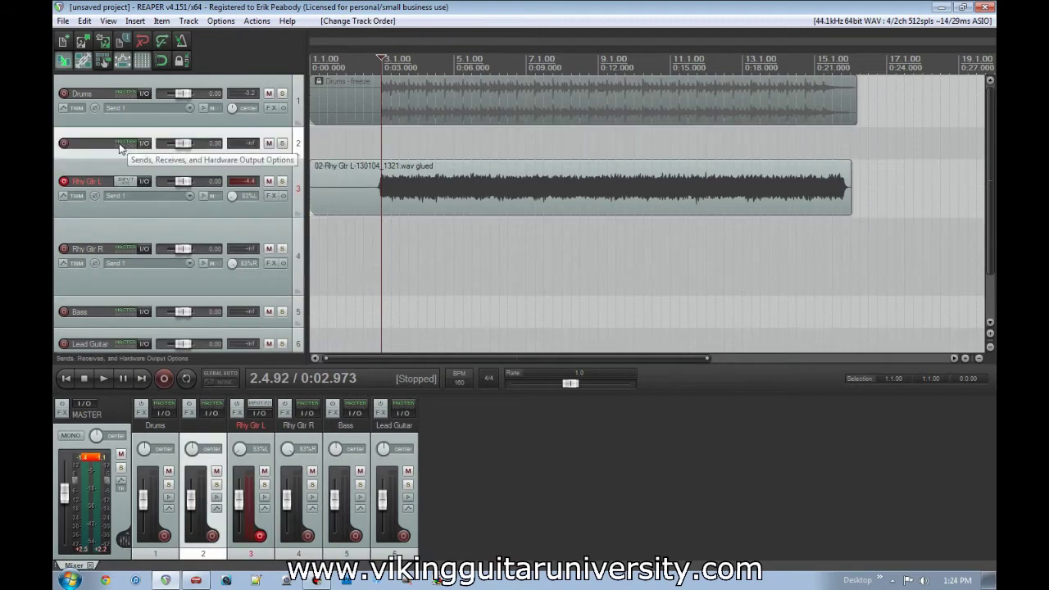
left_click(299, 156)
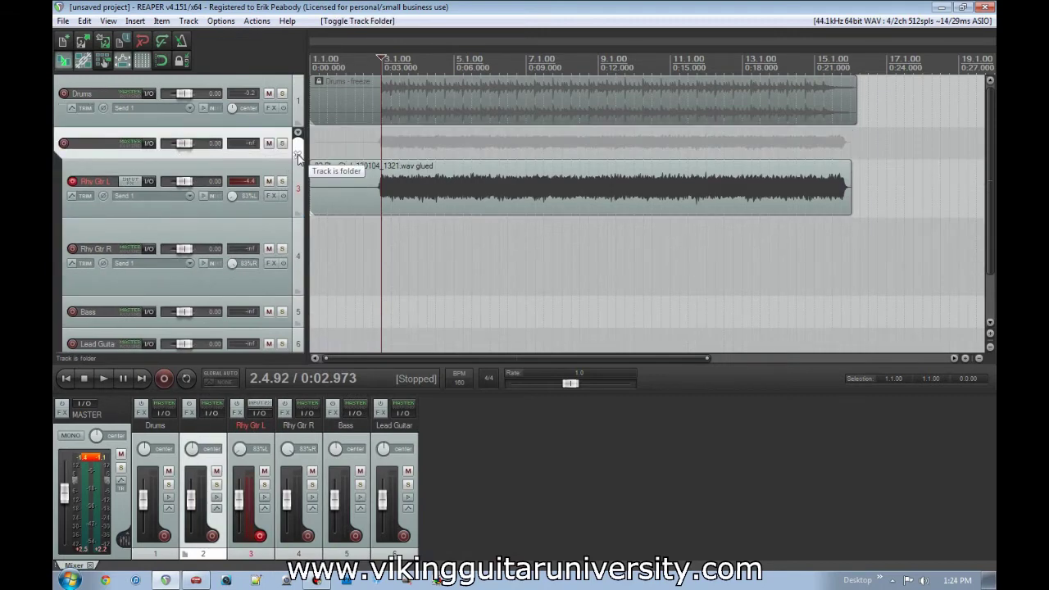
left_click(298, 292)
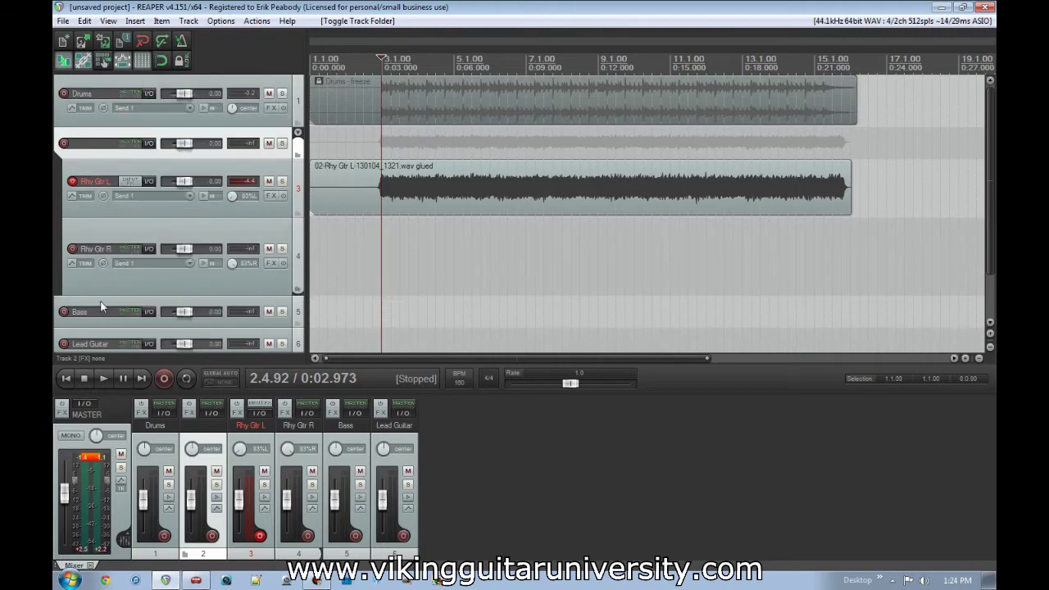
Name the new folder track Gtr Folder and set its volume to -2.50 dB.
double_click(111, 150)
type("Gtr Folder")
key("Return")
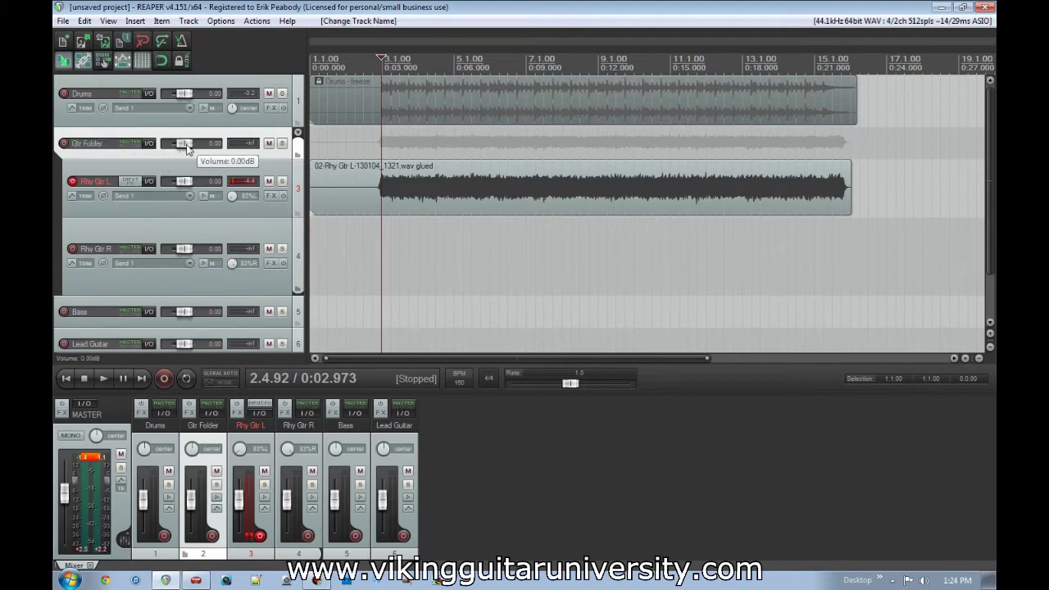
right_click(187, 148)
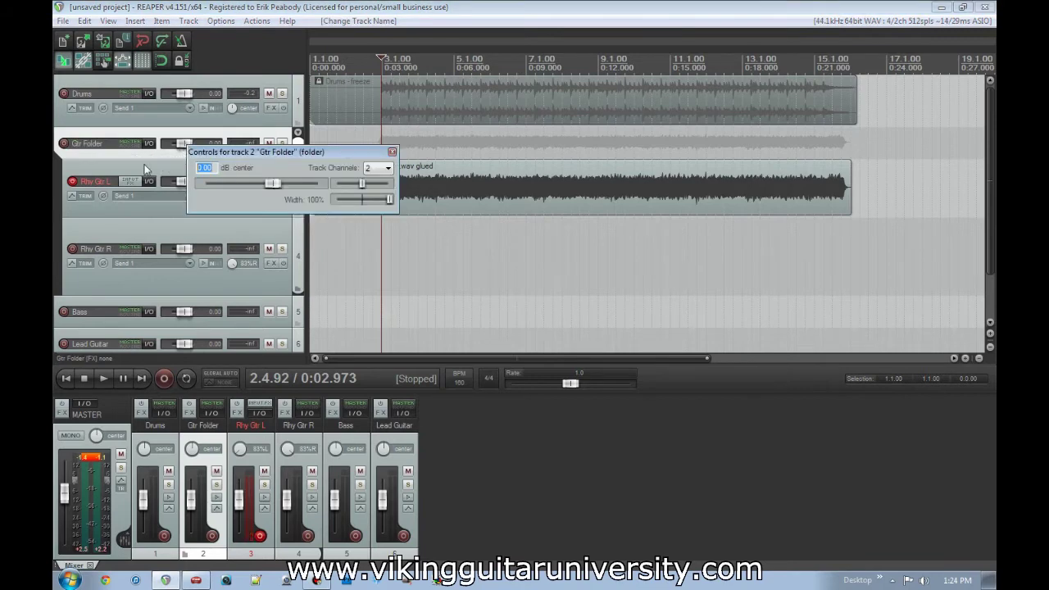
type("-2.58")
key("Return")
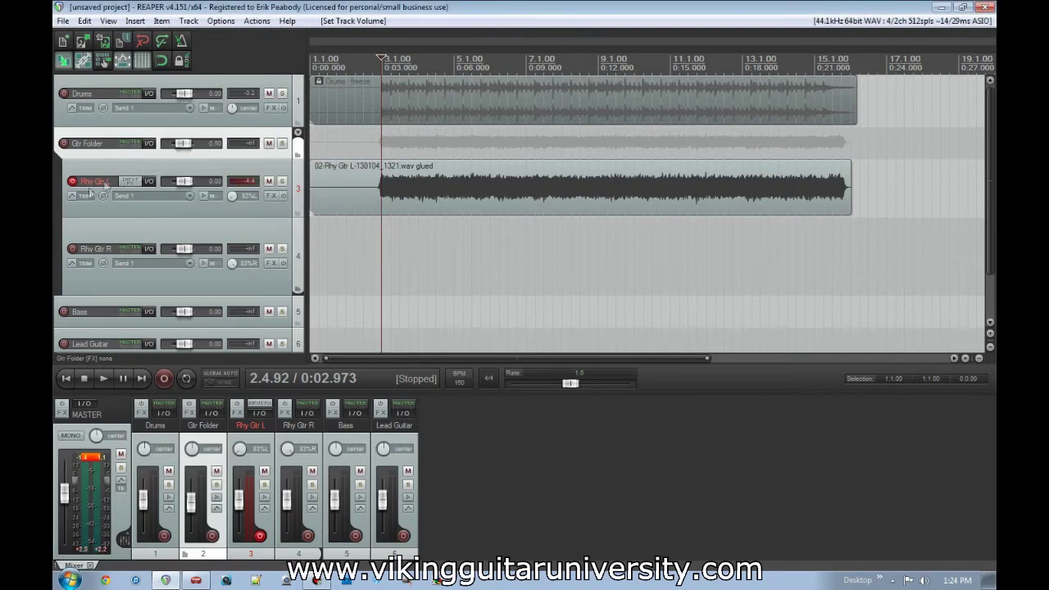
Disarm Rhy Gtr L, collapse its height, and arm Rhy Gtr R for recording.
left_click(72, 183)
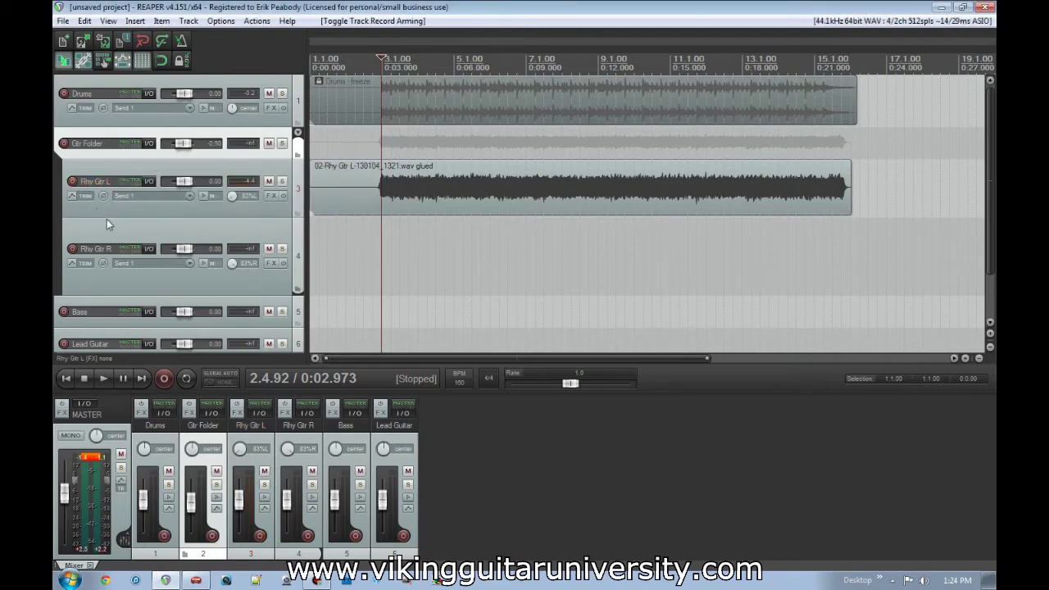
left_click_drag(109, 217, 113, 175)
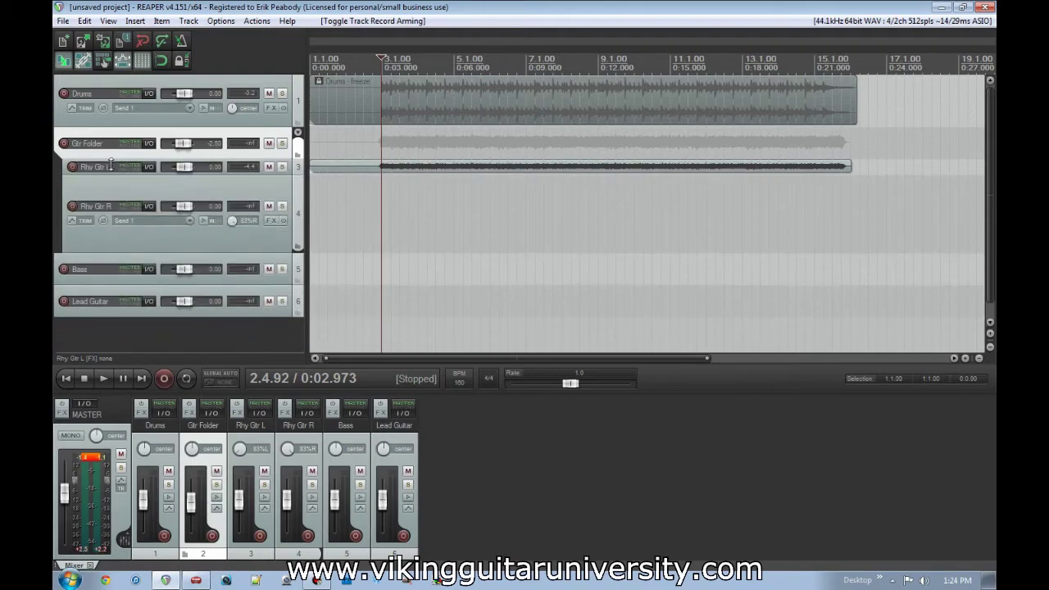
left_click(72, 205)
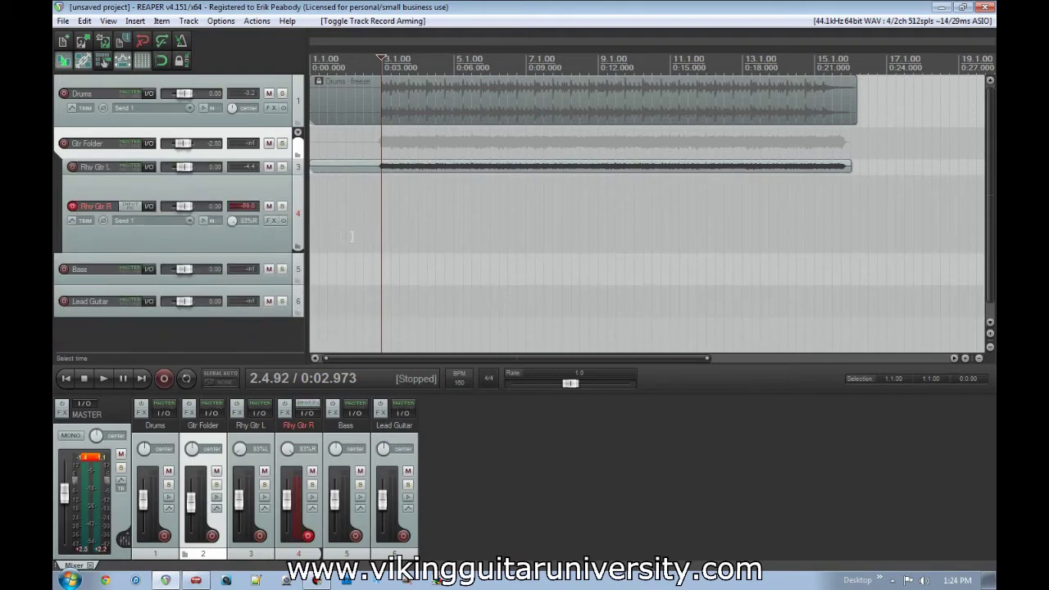
Record and keep a full take on Rhy Gtr R from the project start with the metronome on, and disarm and collapse the track.
key("Home")
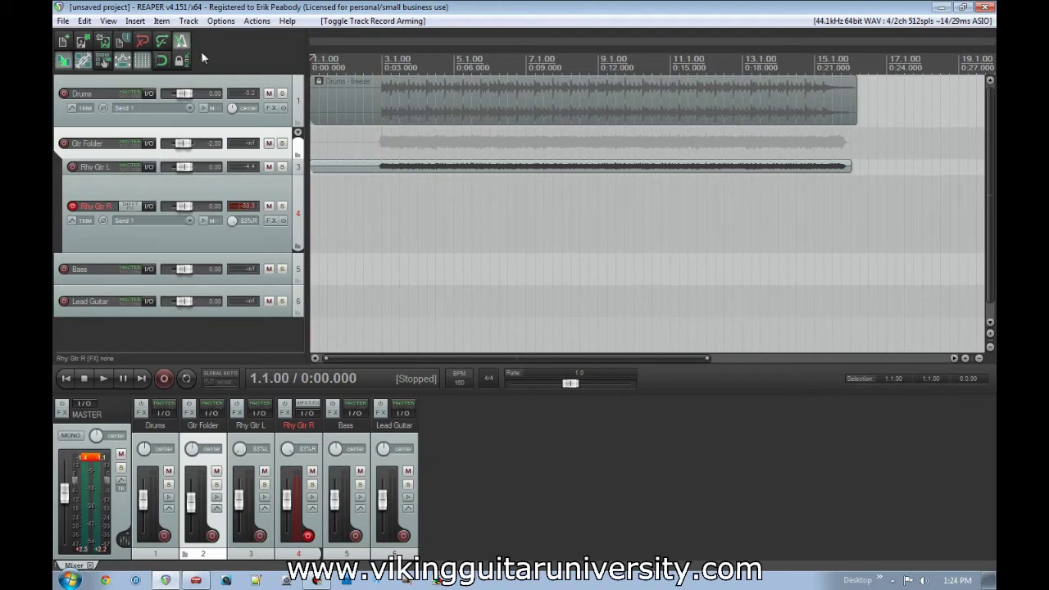
key("ctrl+r")
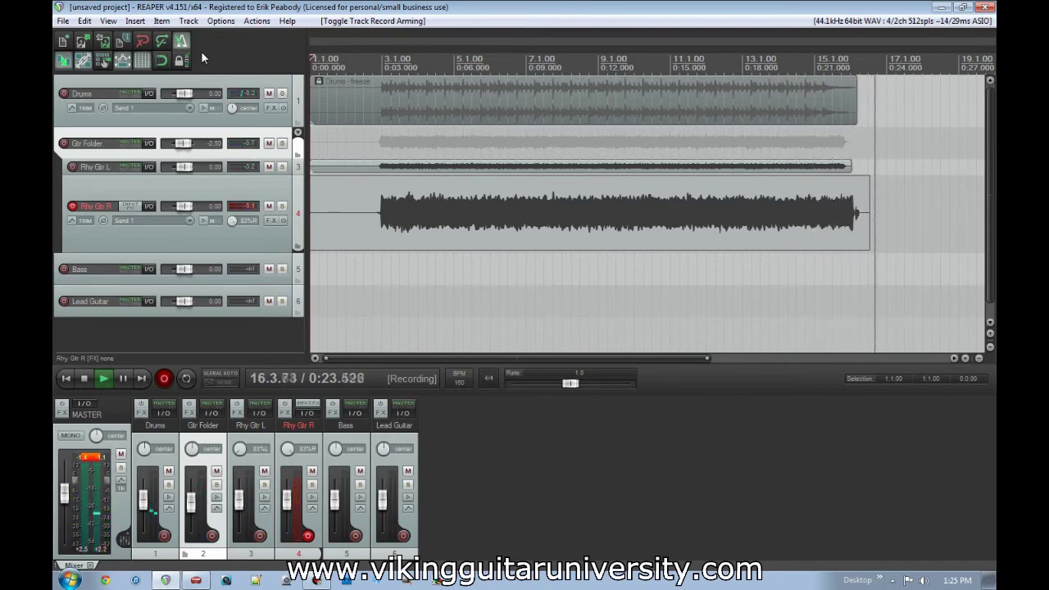
key("space")
key("Return")
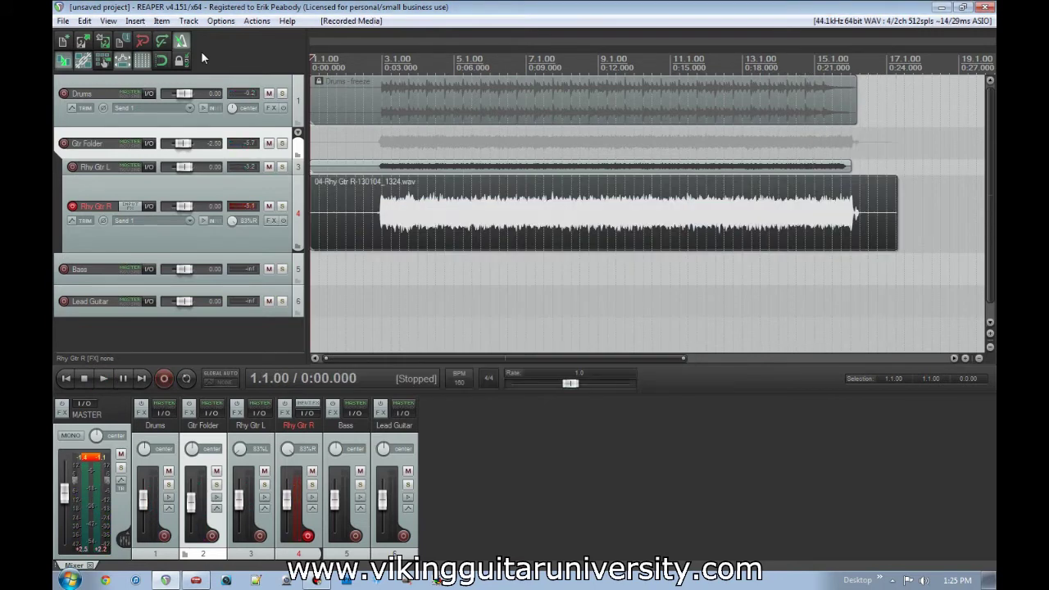
left_click(72, 207)
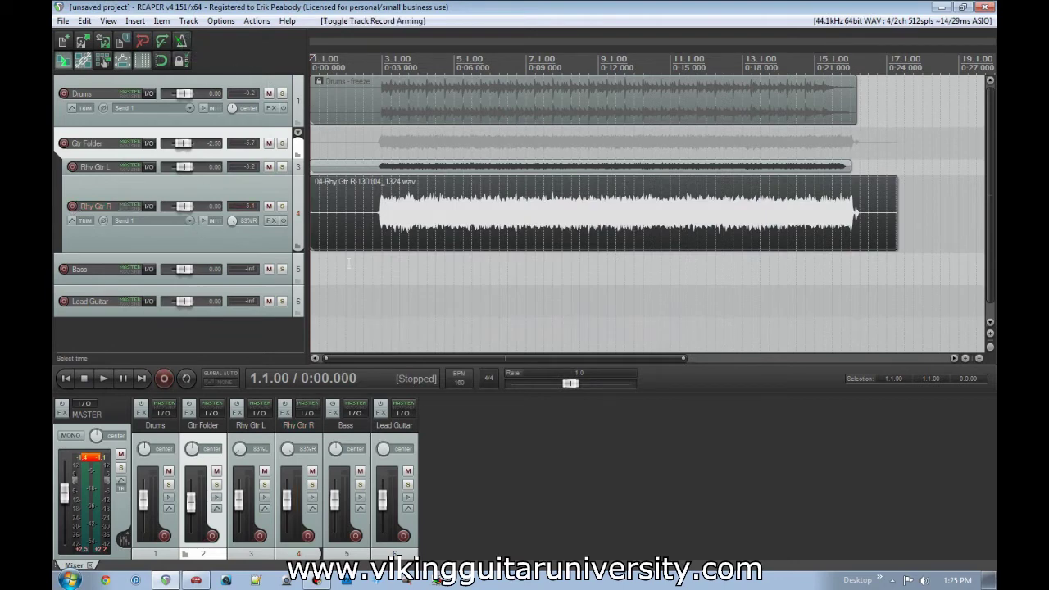
left_click_drag(281, 252, 284, 200)
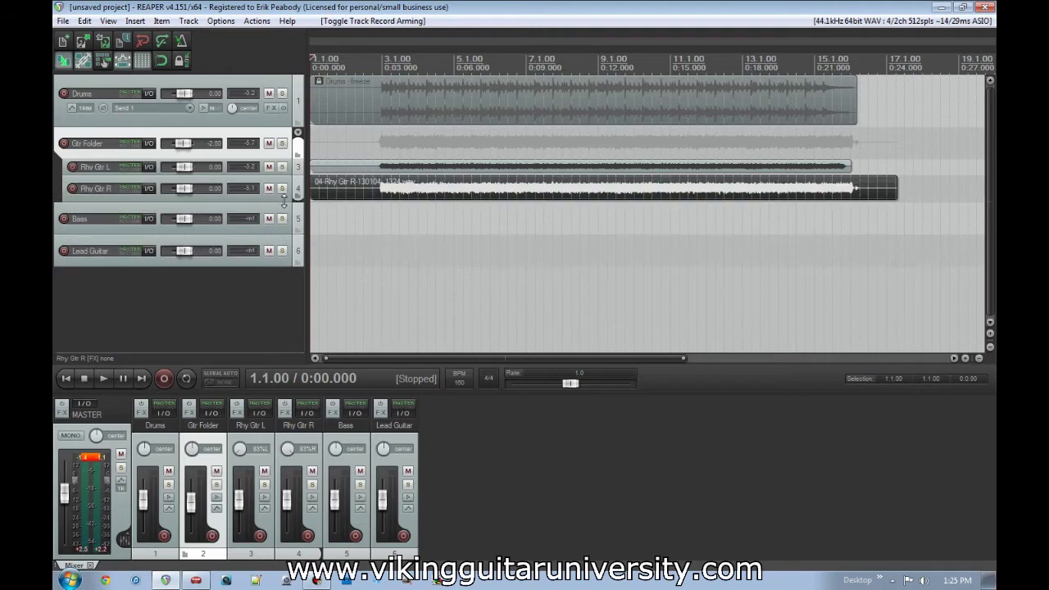
Play both guitars with the drums from 2.3.18 and set the Gtr Folder volume to -3.5 dB during playback.
left_click(367, 281)
key("space")
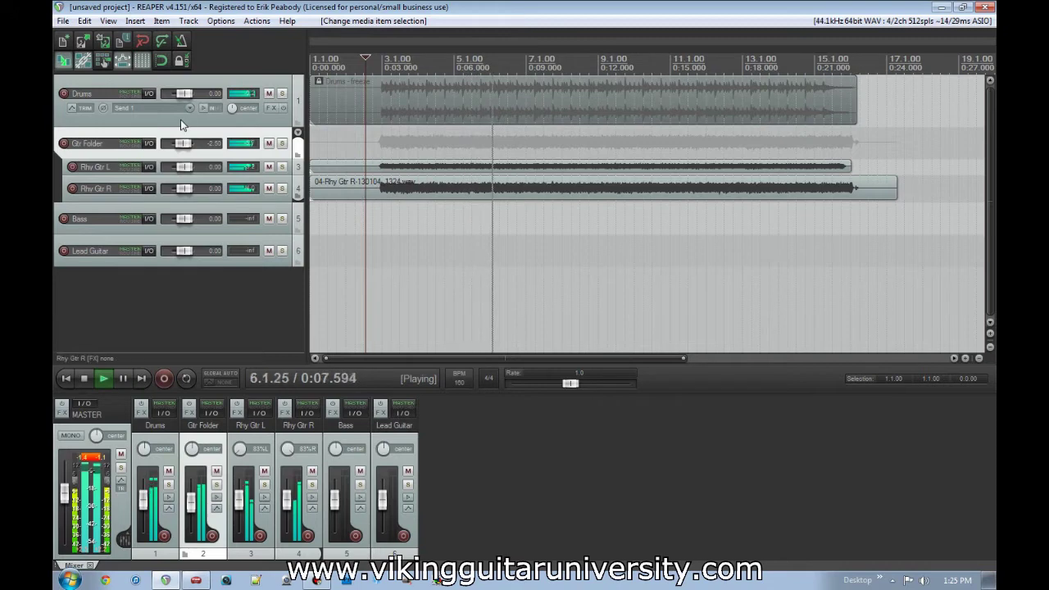
right_click(185, 146)
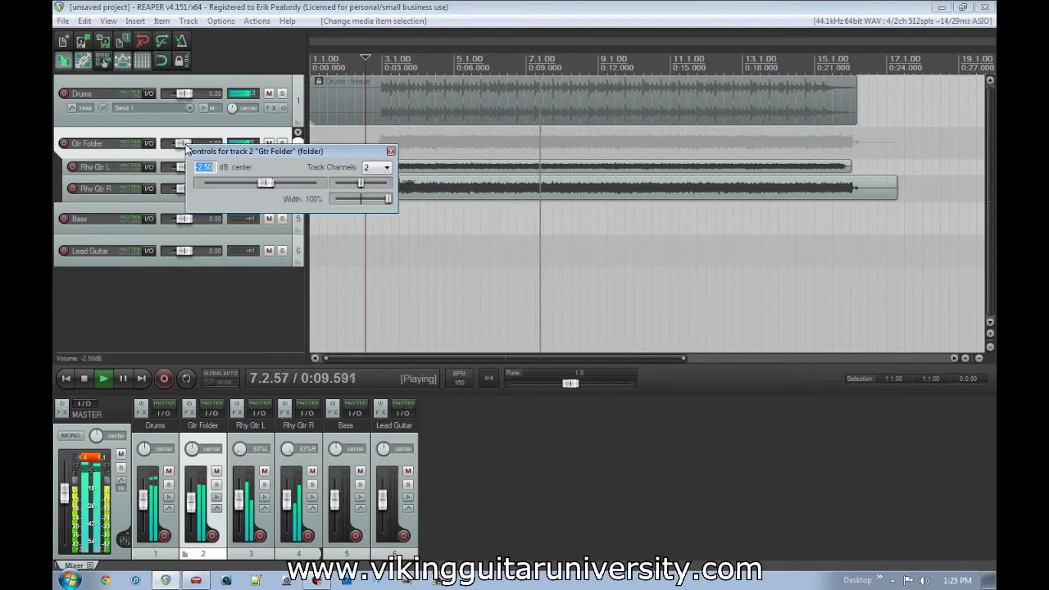
type("-3.5")
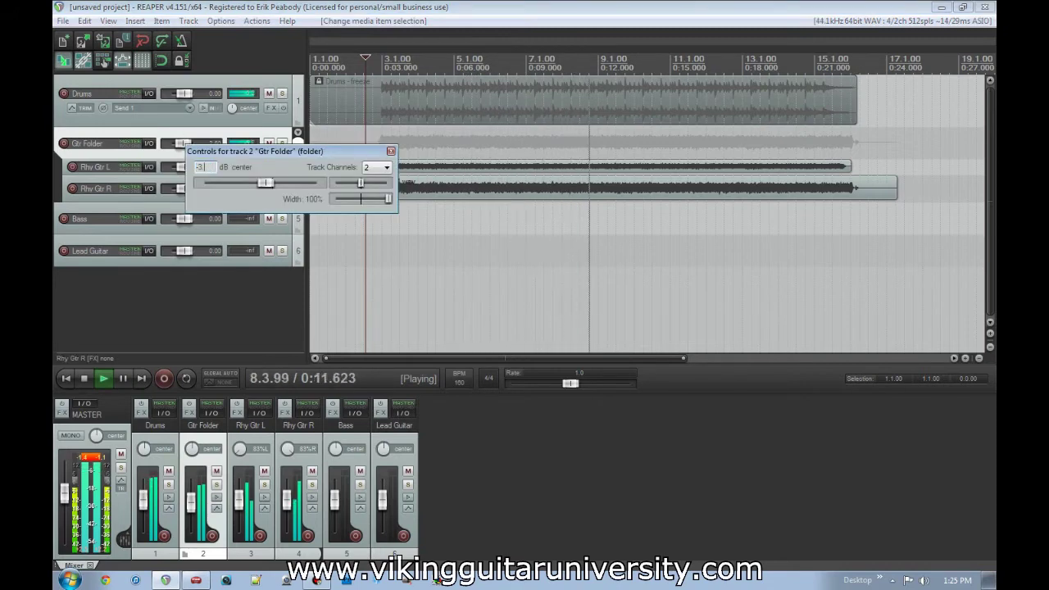
key("Return")
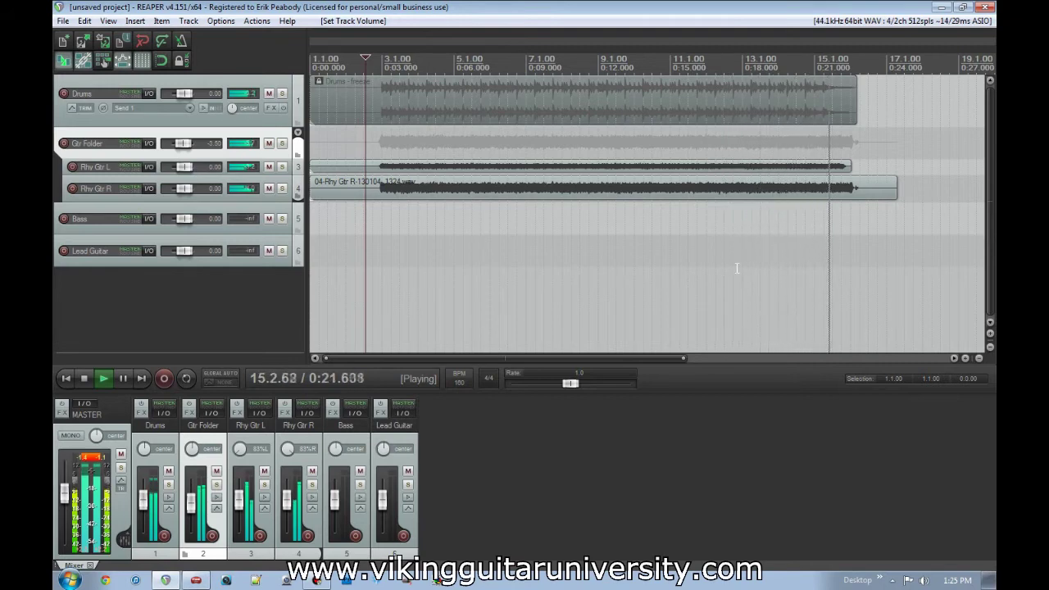
key("space")
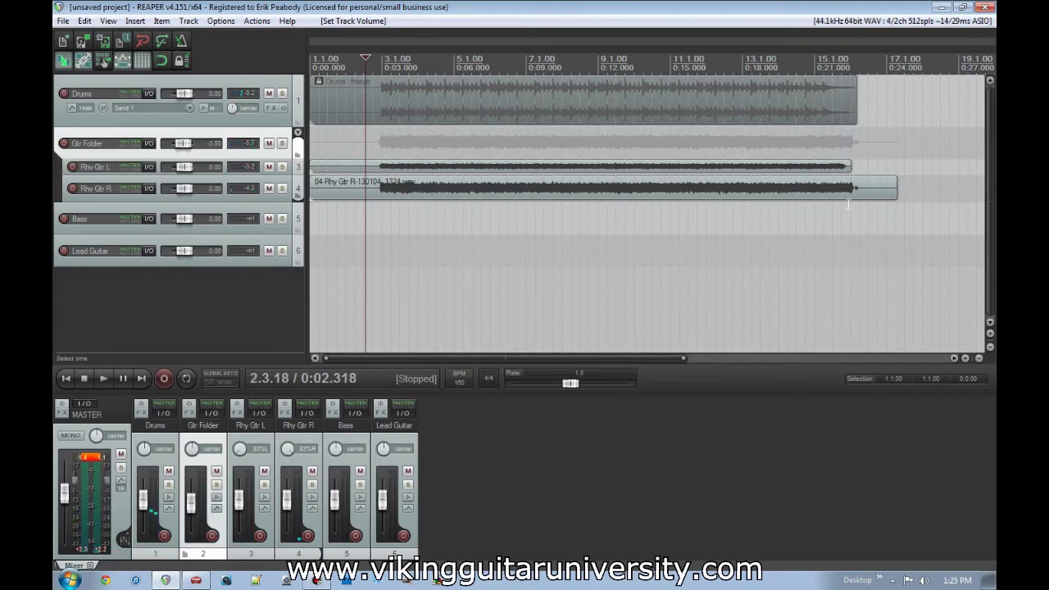
Split the Rhy Gtr R item at 16.1.50 and delete the part after the split.
left_click(851, 190)
scroll(851, 190, "up", 8)
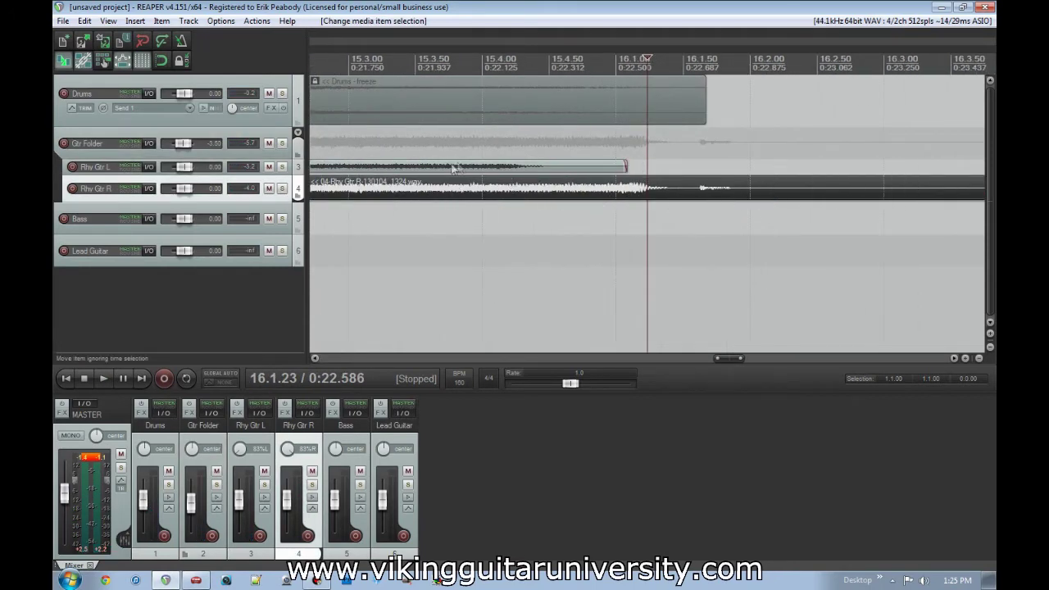
left_click(684, 195)
key("s")
left_click(791, 189)
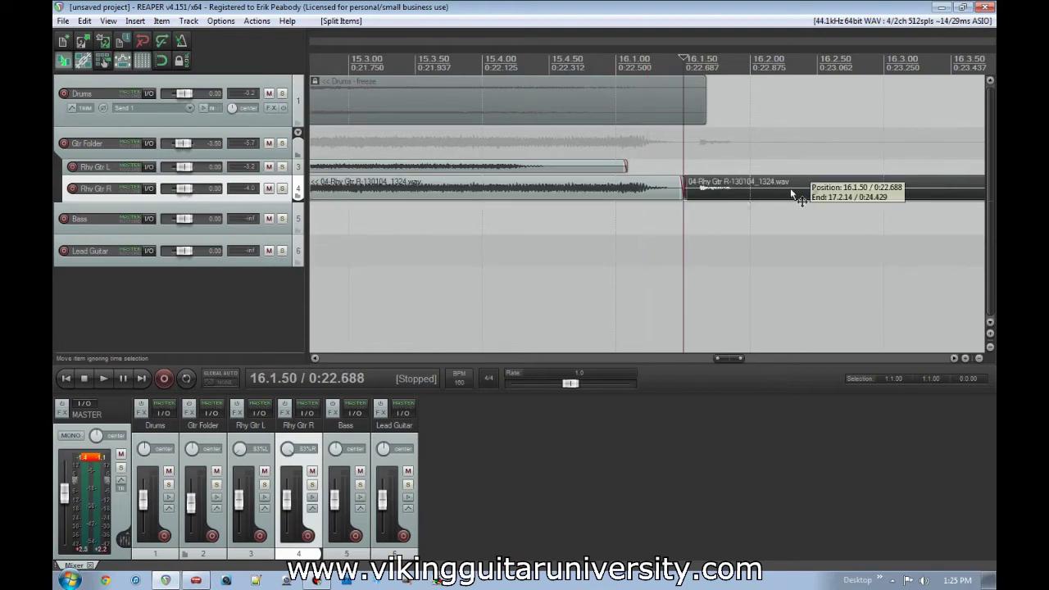
key("Delete")
scroll(779, 196, "down", 8)
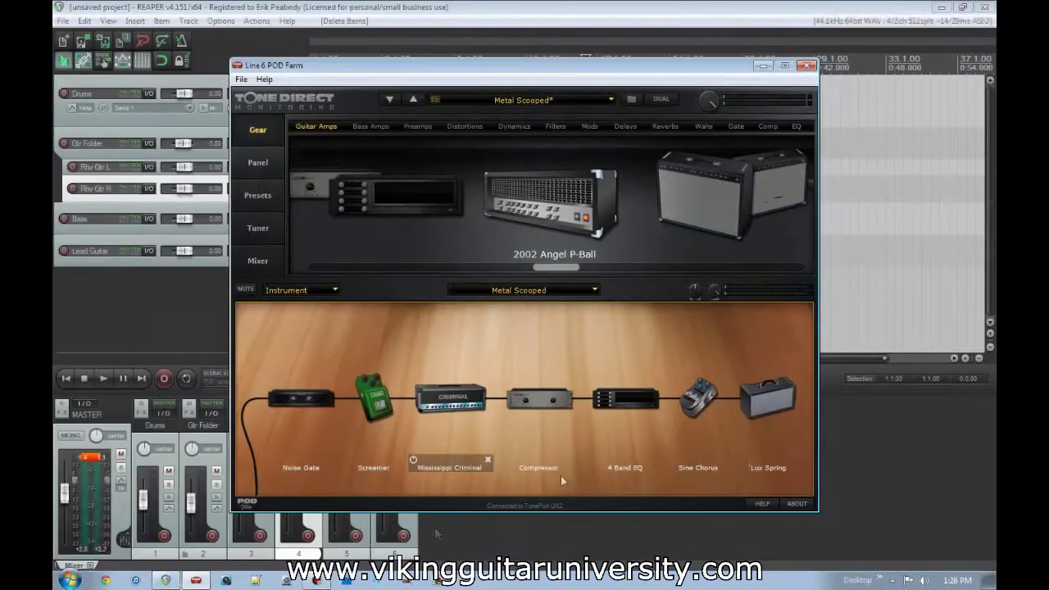
In Line 6 POD Farm, load the Bass - Dimension tone from the User presets.
left_click(285, 198)
left_click(297, 179)
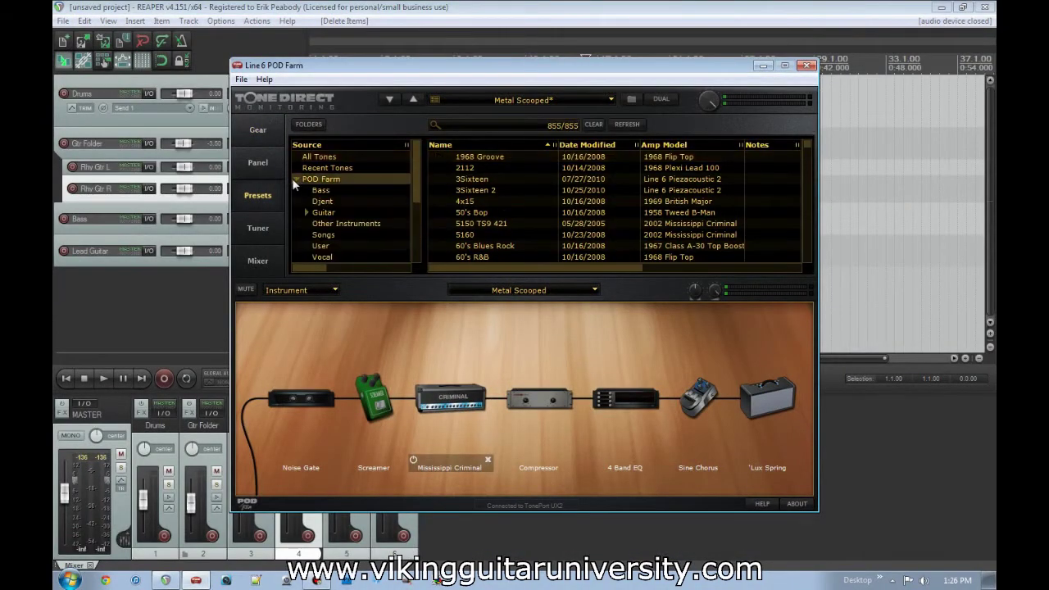
left_click(320, 246)
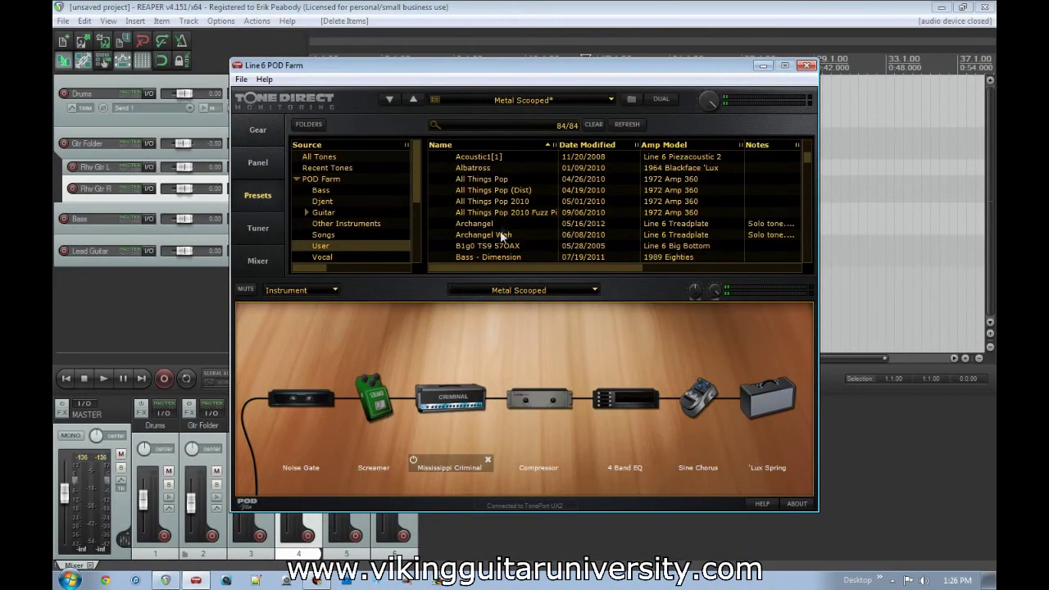
scroll(501, 231, "down", 1)
left_click(502, 234)
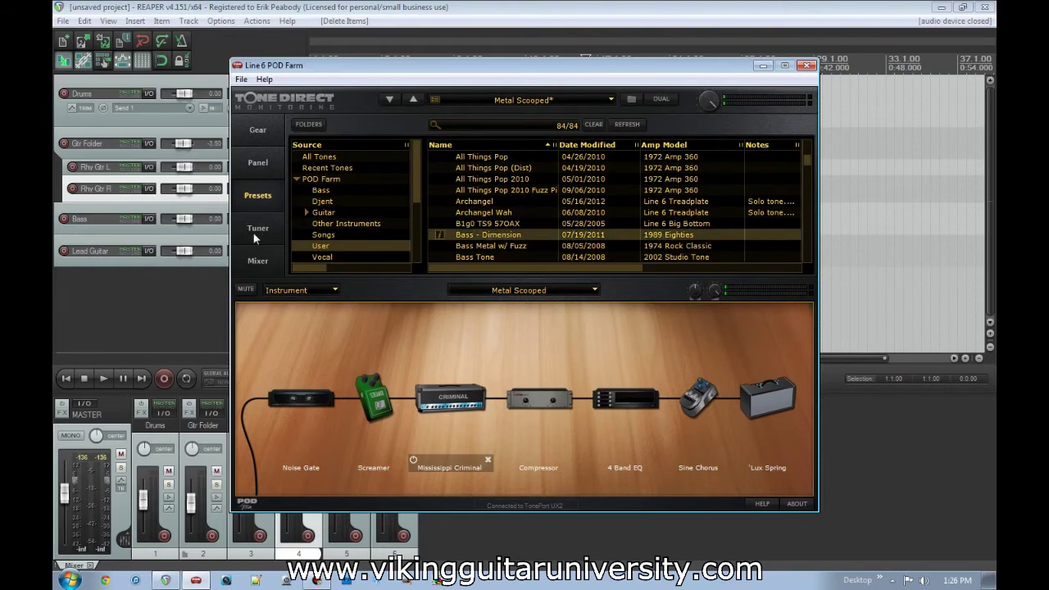
Tune the bass with the POD Farm tuner and return to the preset browser.
left_click(257, 228)
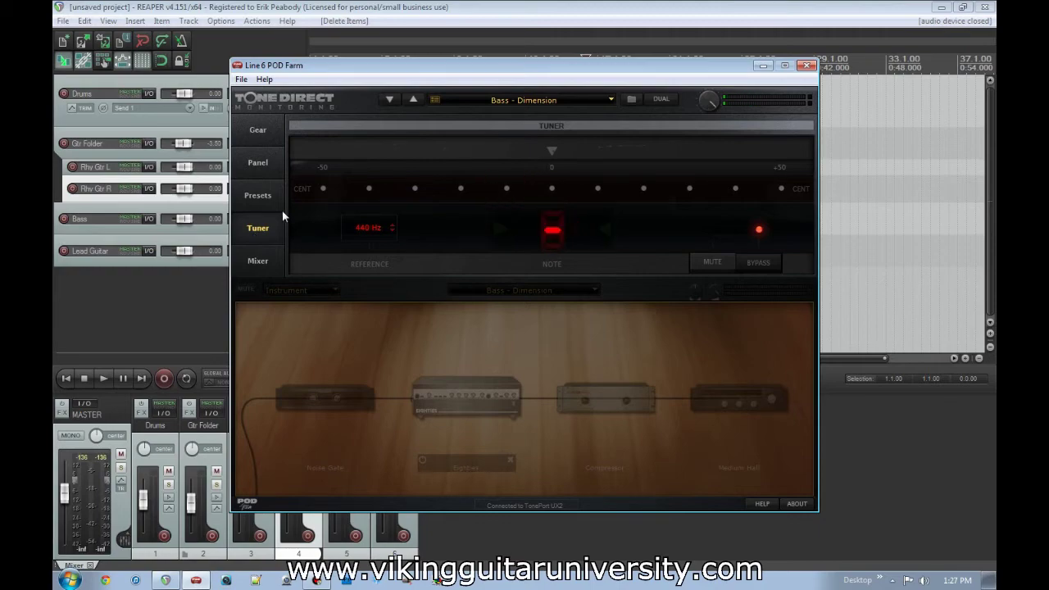
left_click(271, 198)
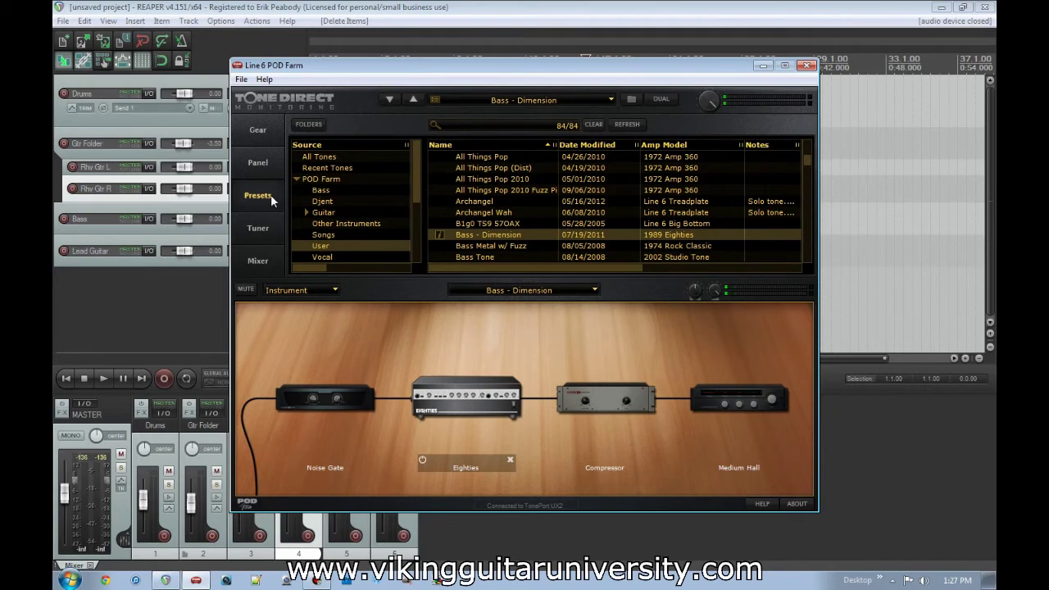
Switch back to REAPER, arm the Bass track for recording and reactivate the closed audio device.
left_click(762, 67)
left_click(92, 240)
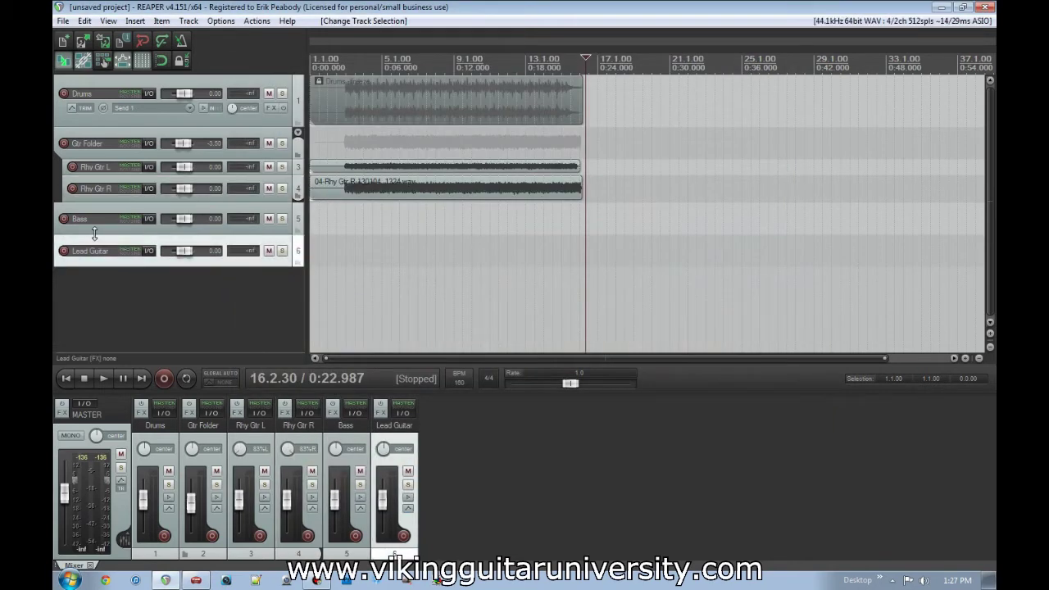
left_click(64, 219)
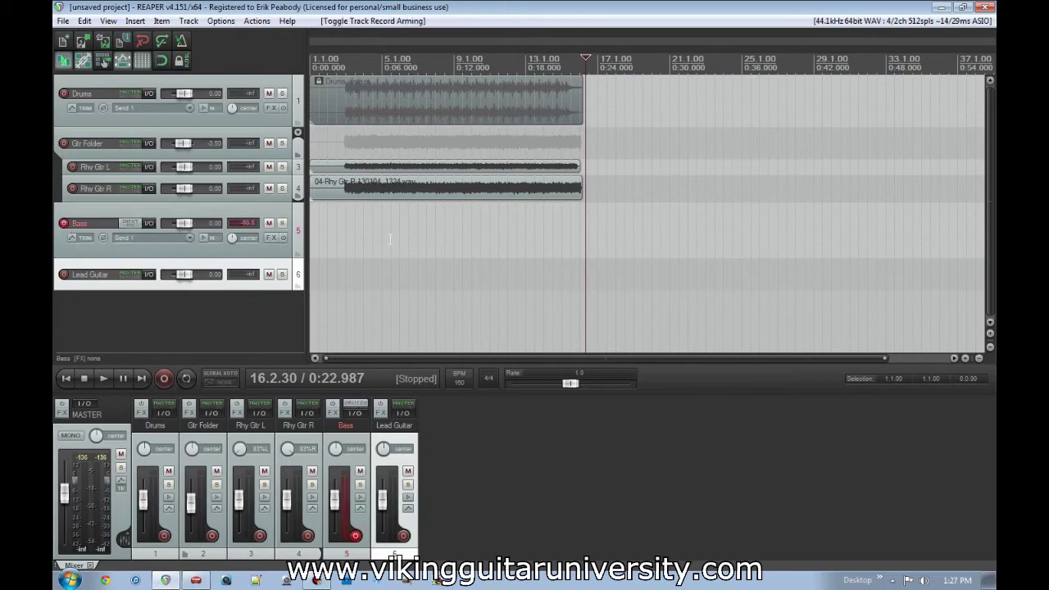
left_click(886, 30)
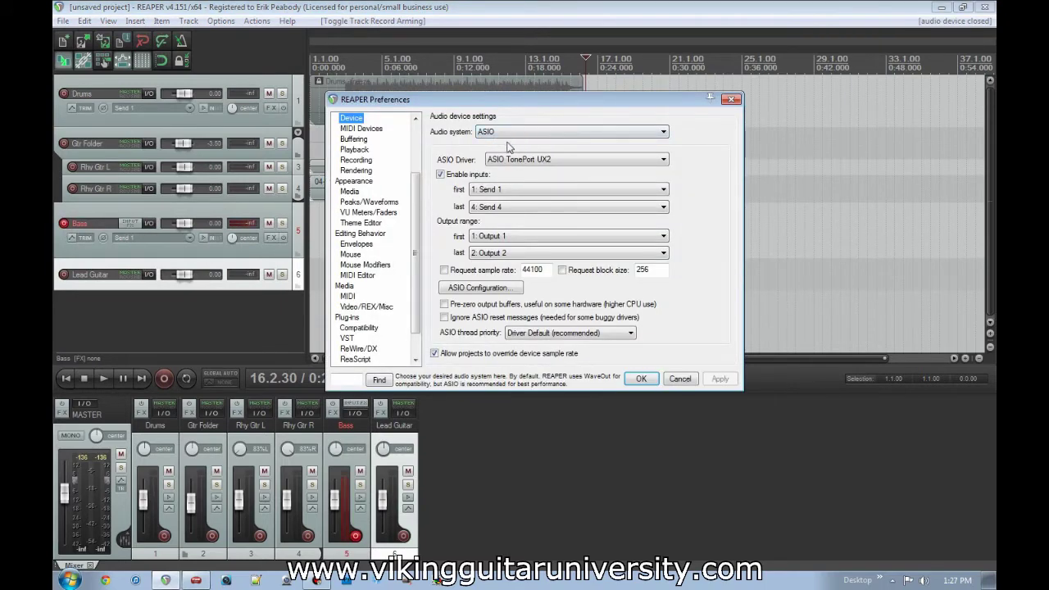
left_click(731, 99)
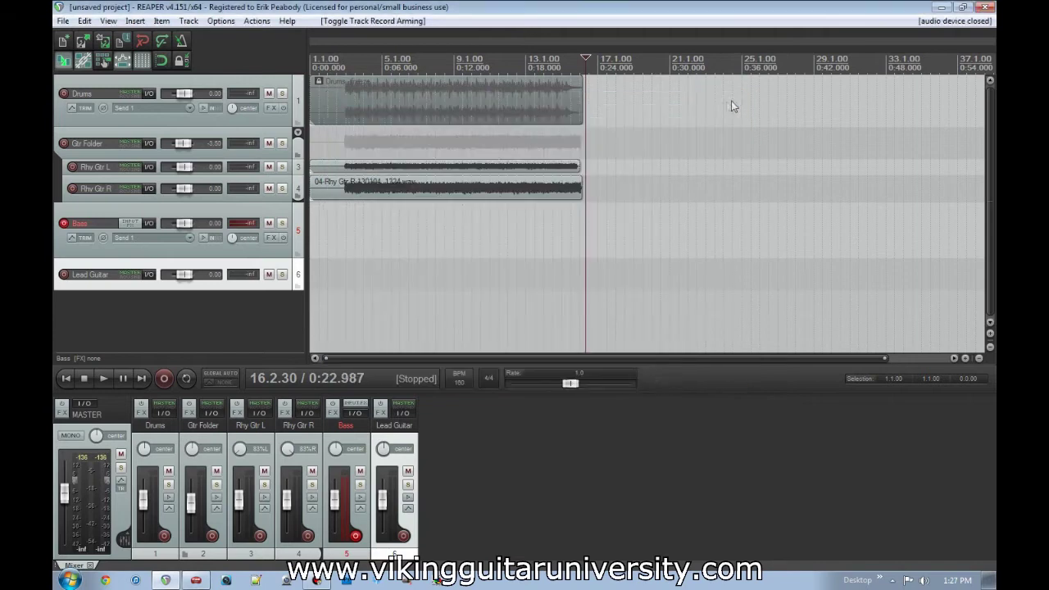
Check the Bass track's input assignment and the record send sources in the Line 6 POD Farm mixer.
left_click(176, 239)
mouse_move(207, 250)
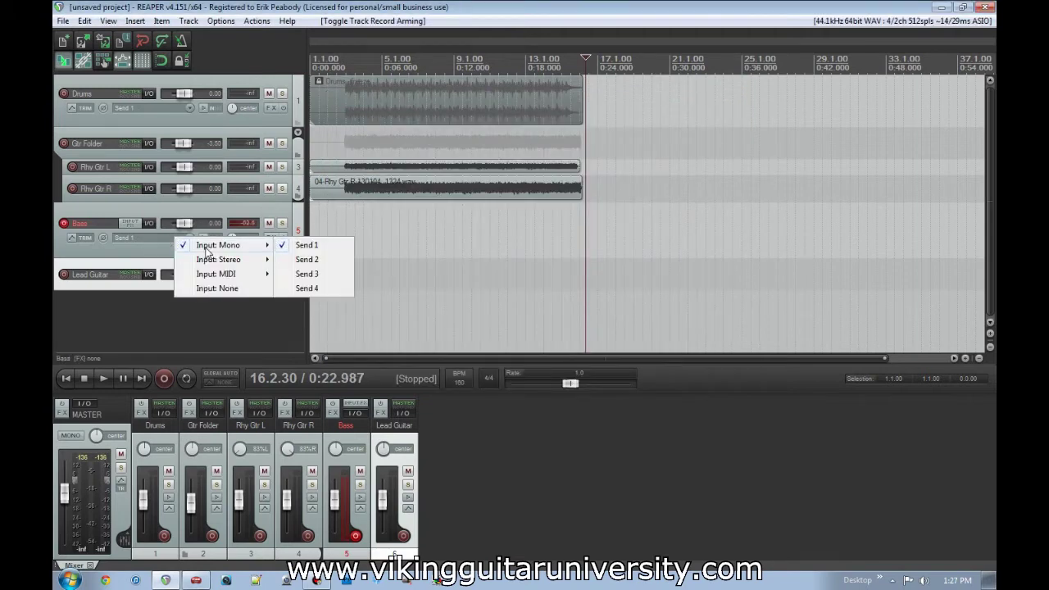
left_click(129, 316)
left_click(196, 581)
left_click(259, 268)
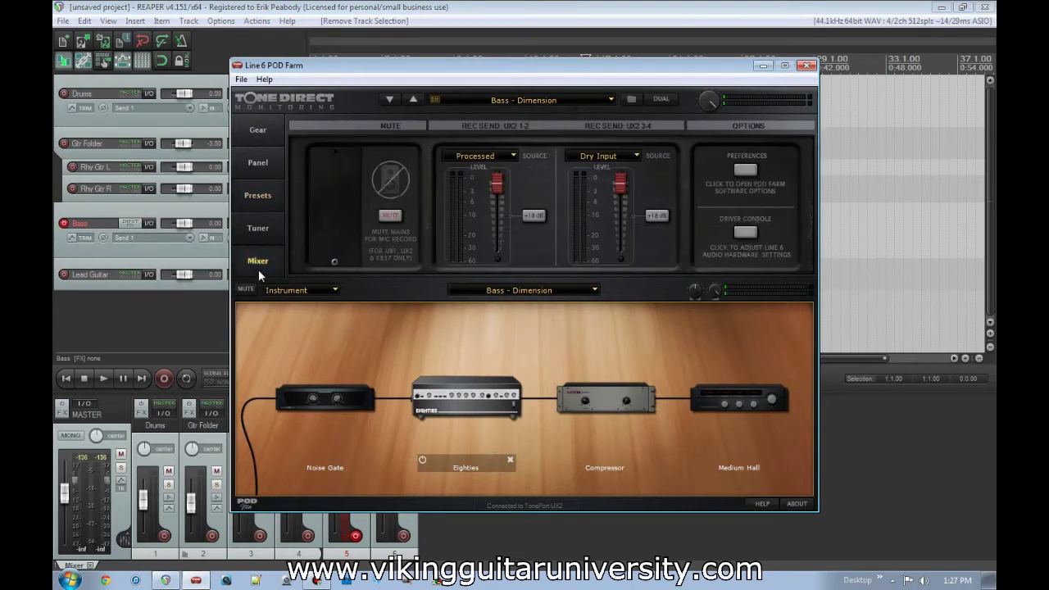
left_click(763, 66)
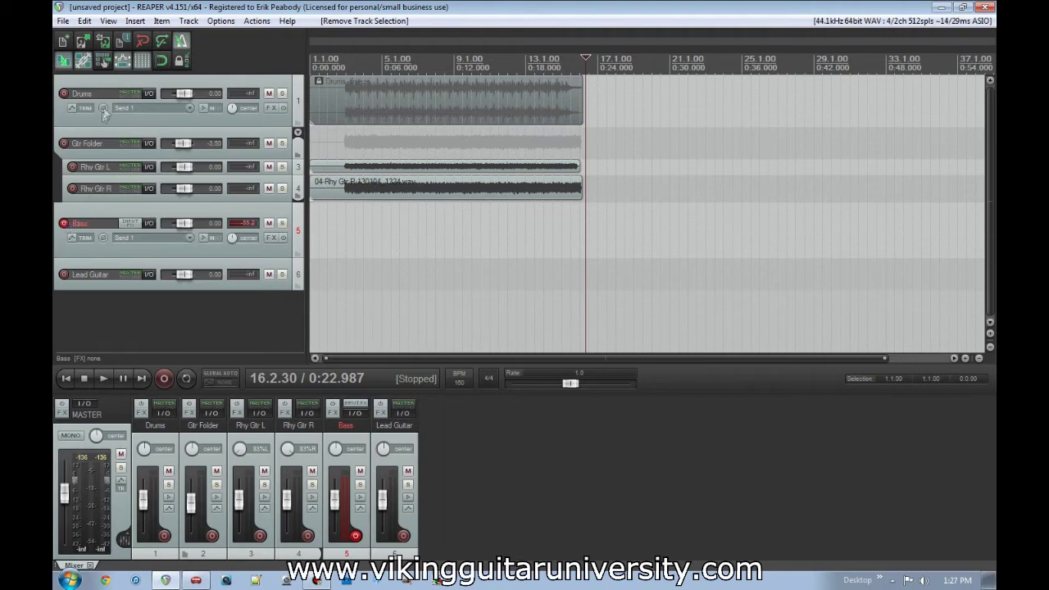
Record the bass part from the project start with the metronome on and save the take.
left_click(67, 379)
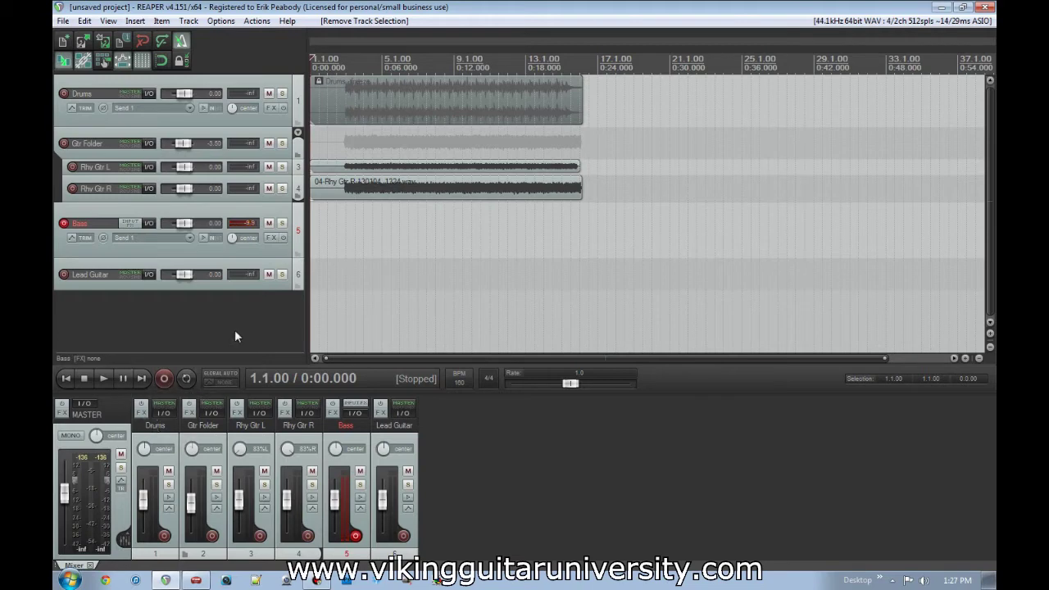
key("ctrl+r")
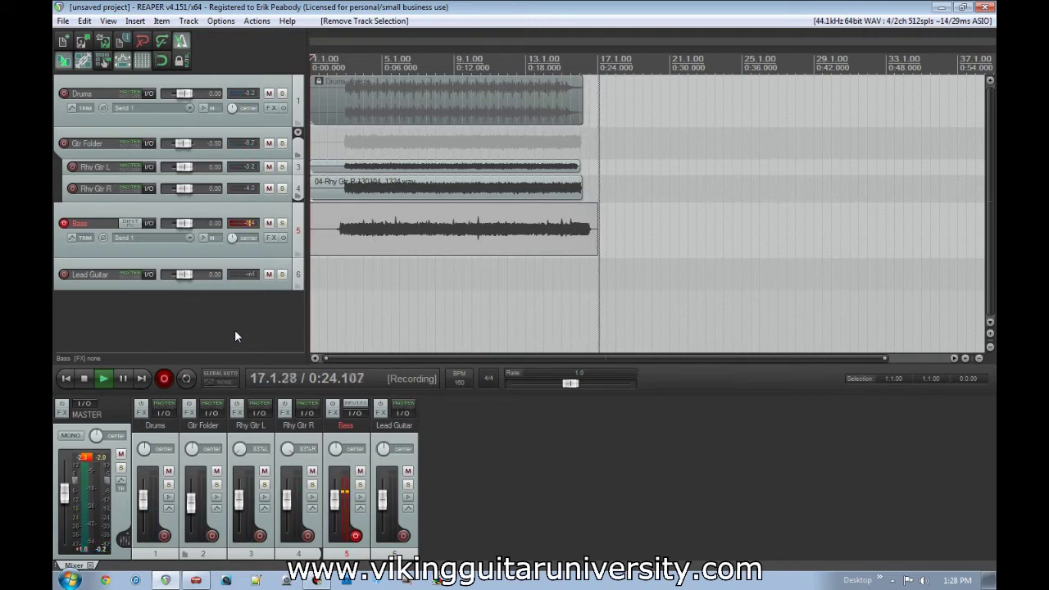
key("space")
key("Return")
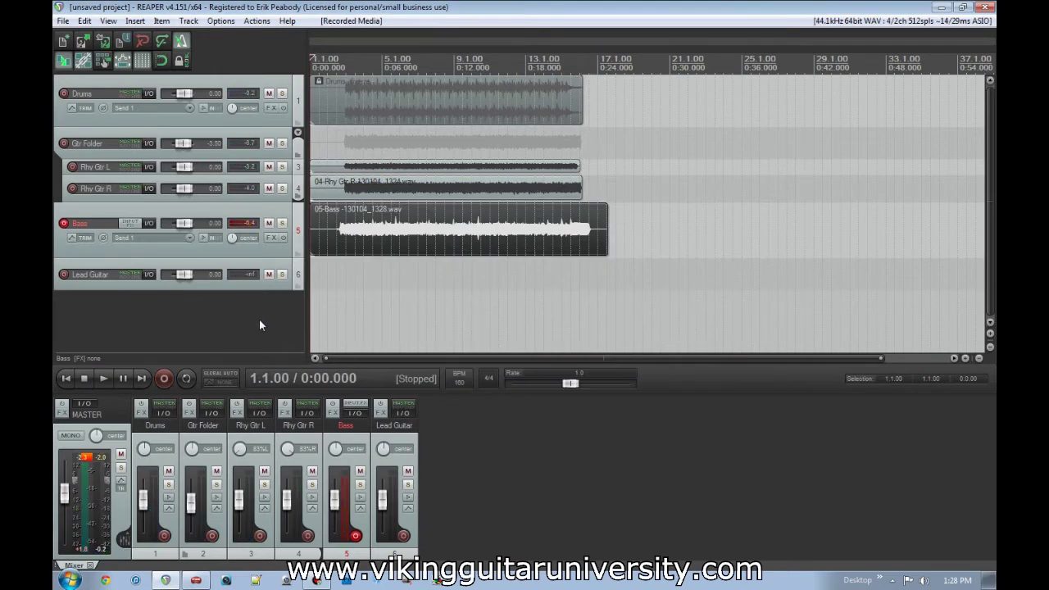
Play the song from 2.2.68, adding solo to Bass, Drums and Gtr Folder in turn, and clear all solos before stopping.
left_click(335, 301)
key("space")
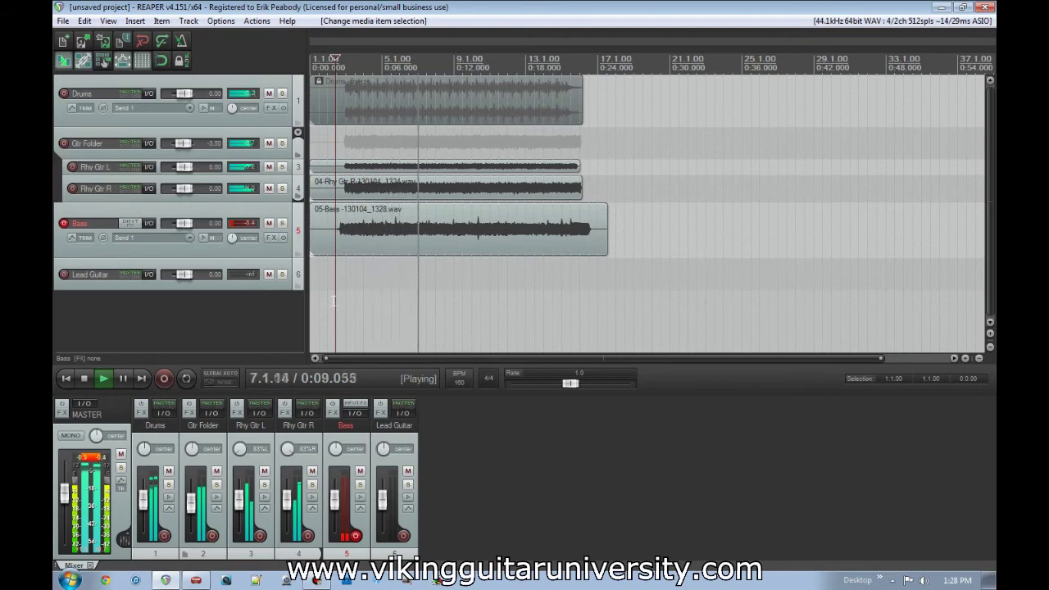
left_click(283, 225)
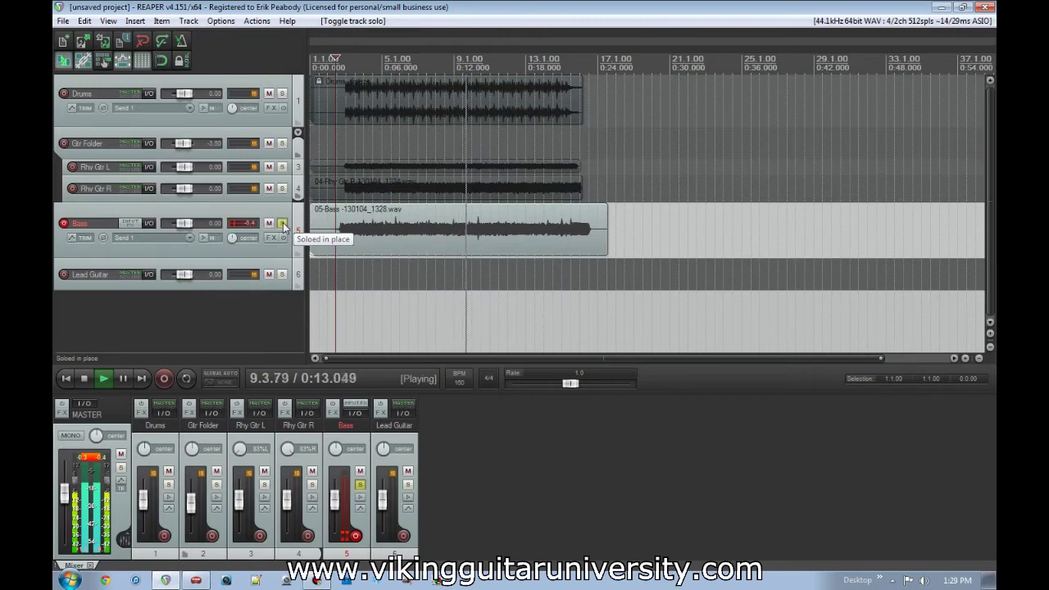
left_click(282, 93)
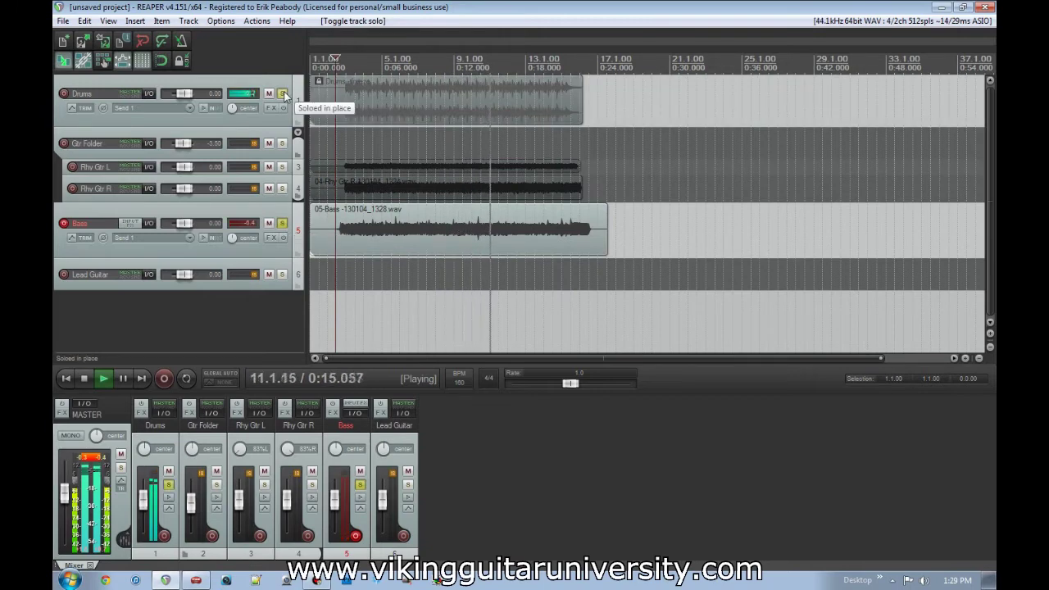
left_click(282, 143)
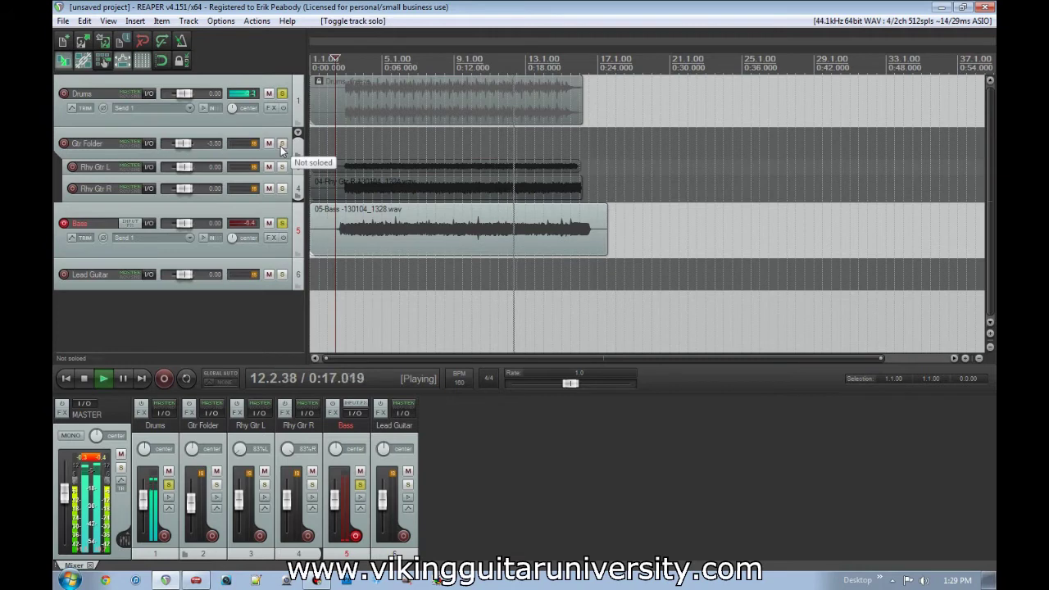
left_click(126, 84)
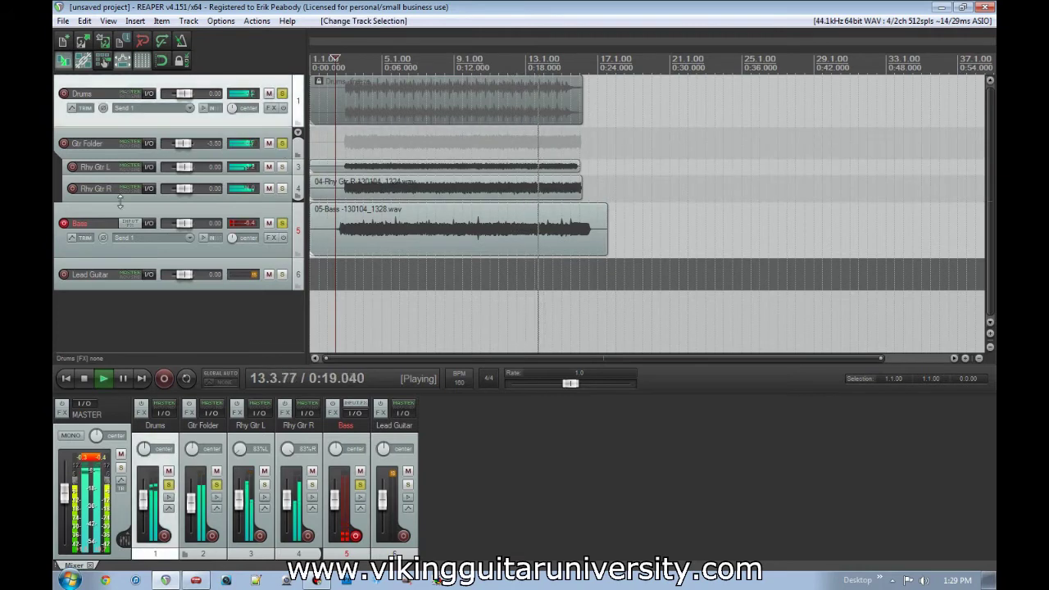
left_click(116, 211, "shift")
left_click(282, 223)
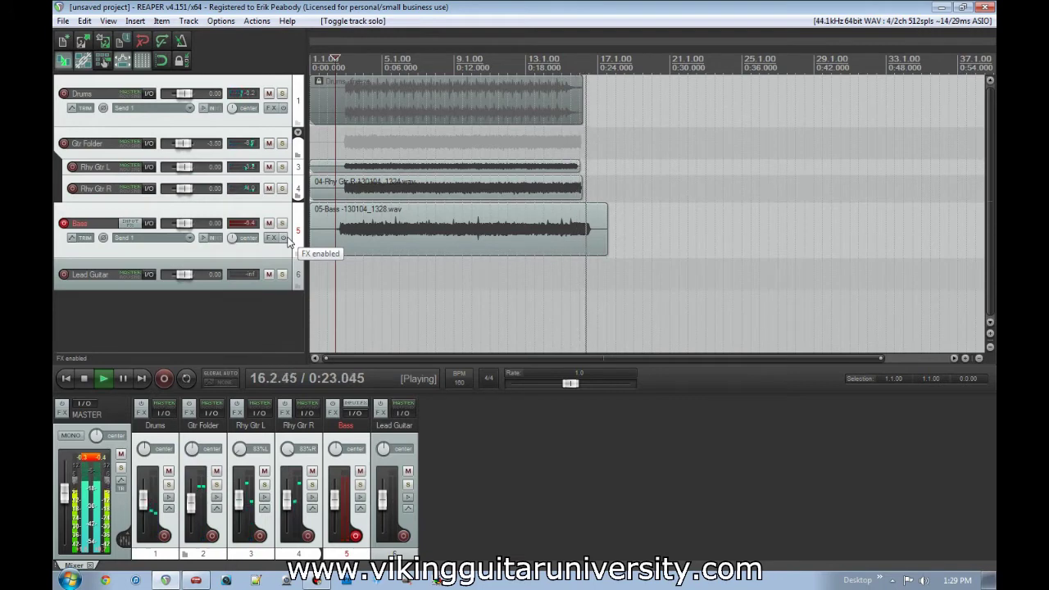
key("space")
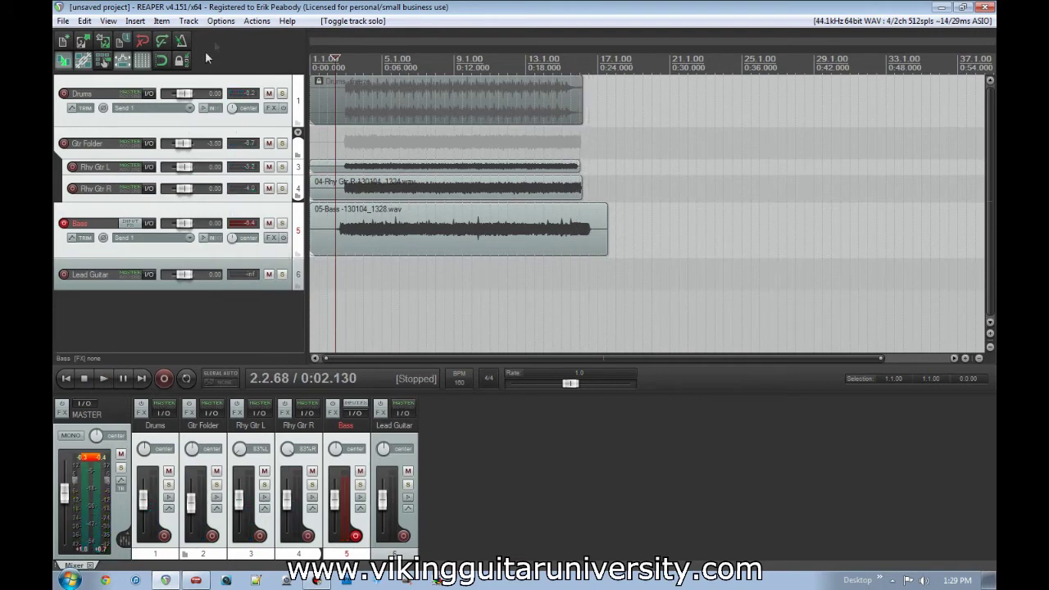
Enable Solo in front and audition the soloed Bass track over the mix, clearing its solo after playback.
left_click(221, 20)
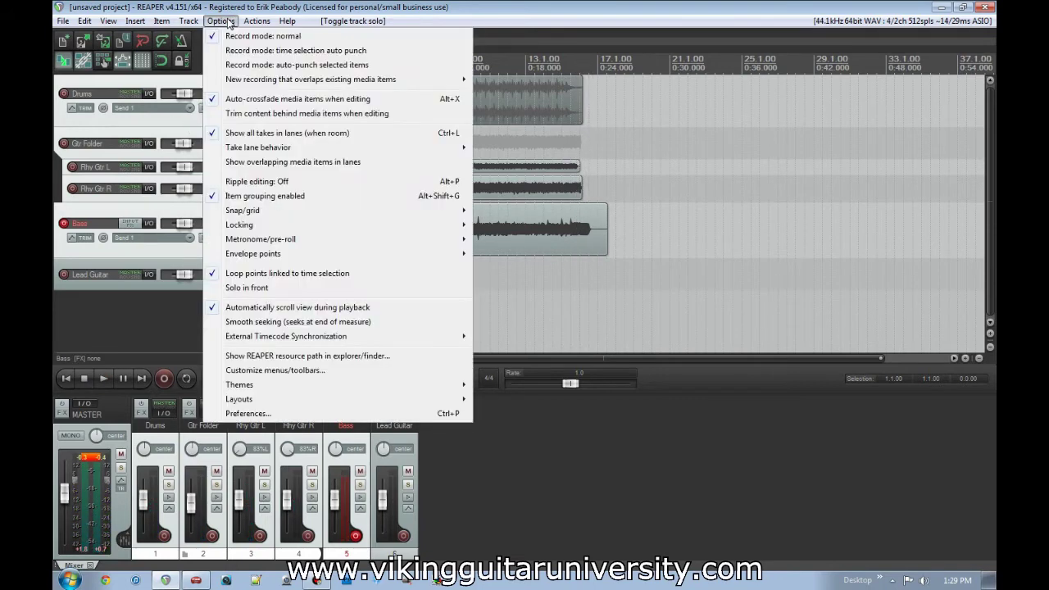
left_click(280, 289)
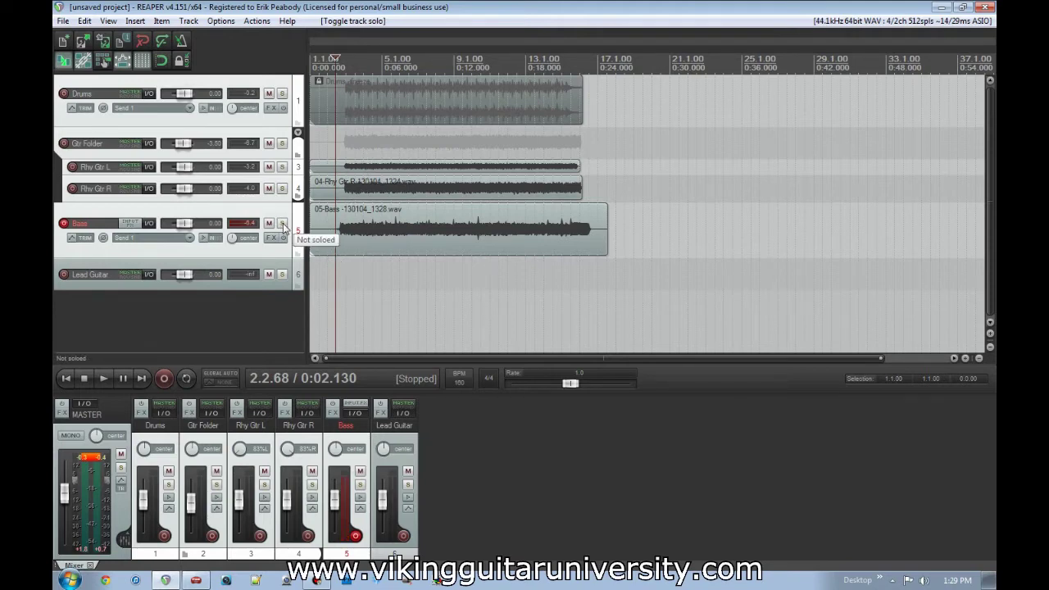
key("space")
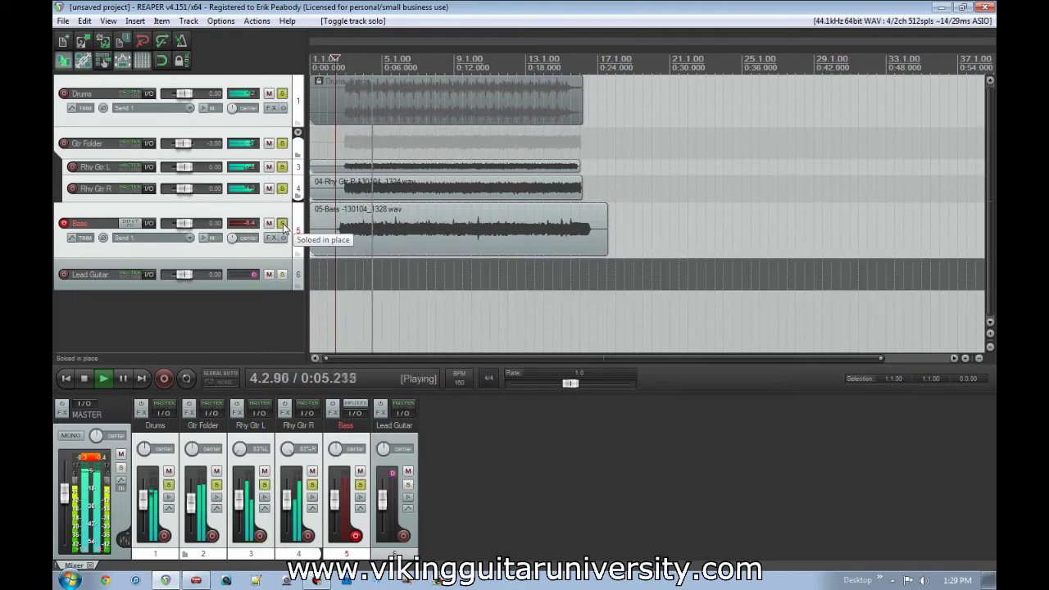
left_click(281, 223)
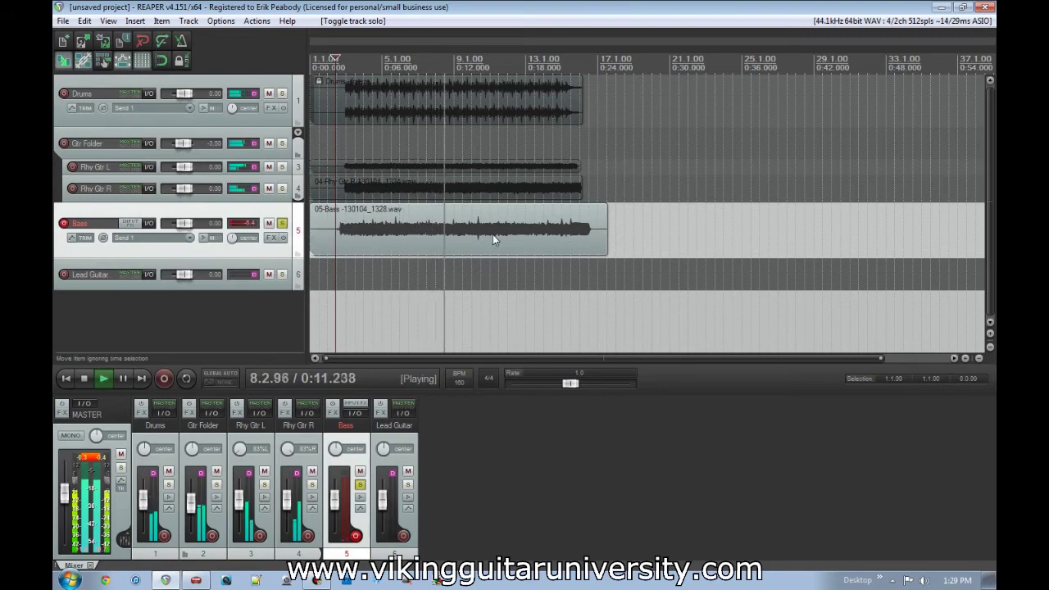
key("space")
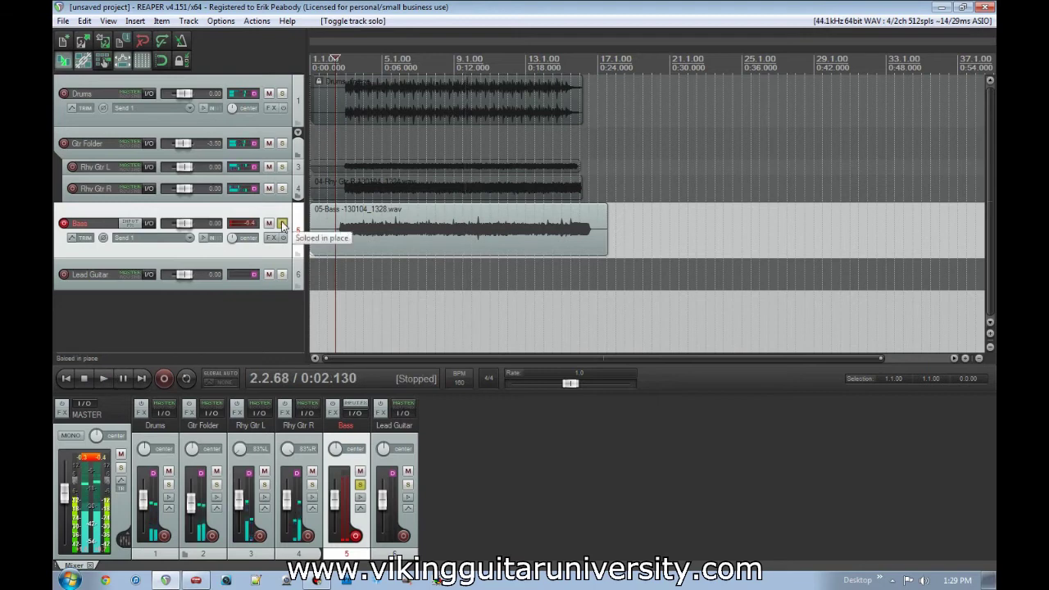
left_click(281, 223)
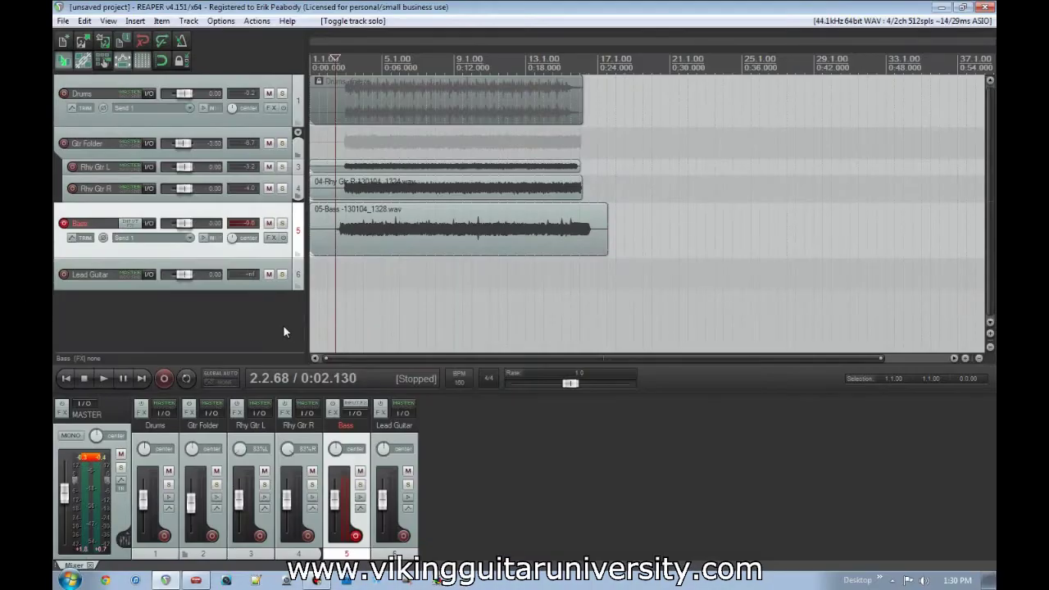
In Line 6 POD Farm, load the Archangel tone from the User presets and bypass its Digital Delay.
left_click(196, 581)
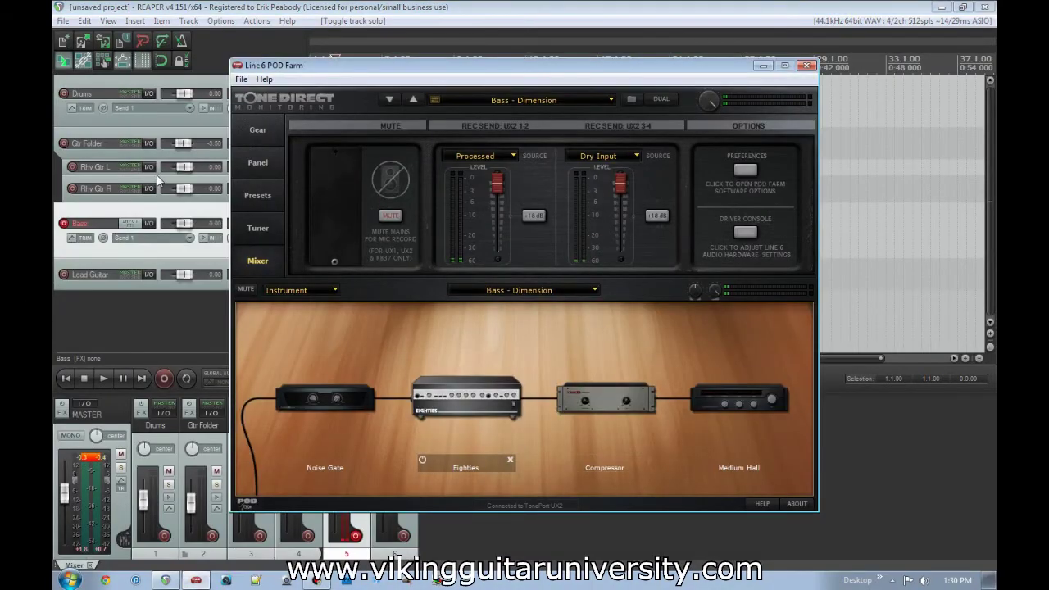
left_click(258, 195)
left_click(479, 205)
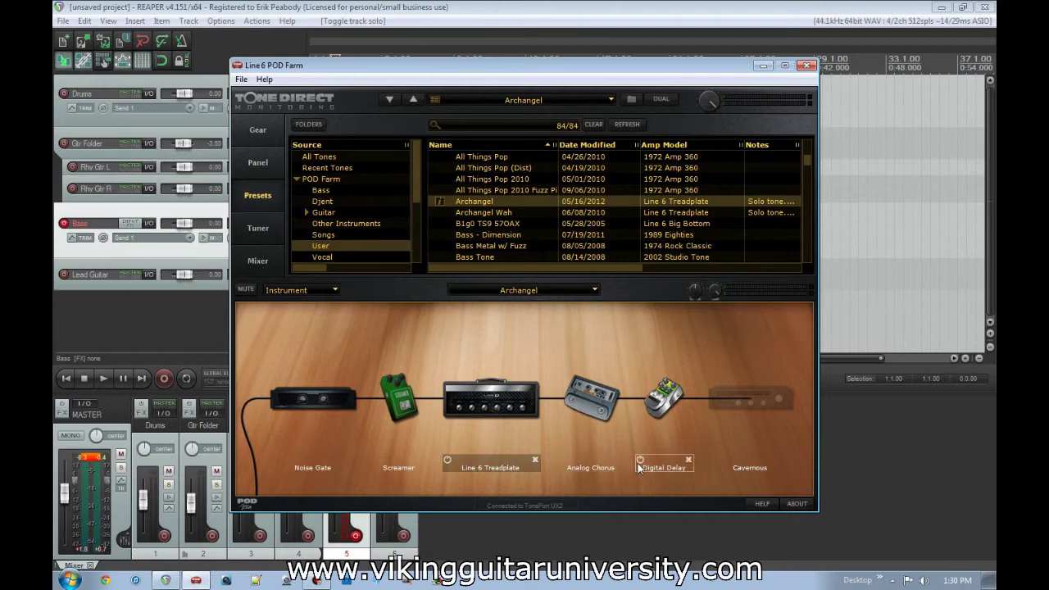
left_click(640, 460)
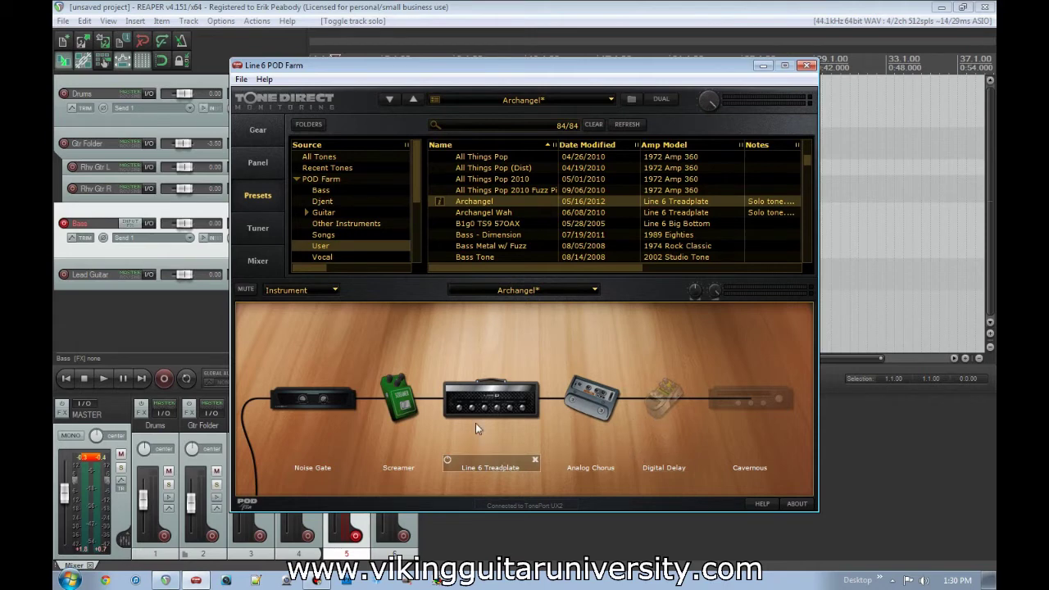
Raise the Noise Gate threshold slightly in the Archangel tone and return to REAPER.
left_click(353, 400)
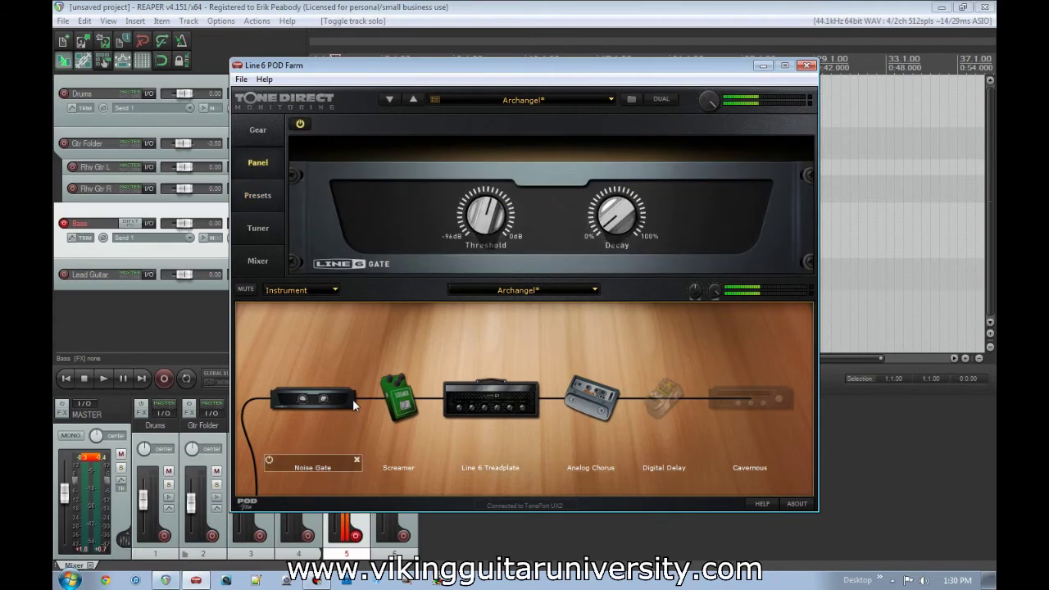
mouse_move(490, 205)
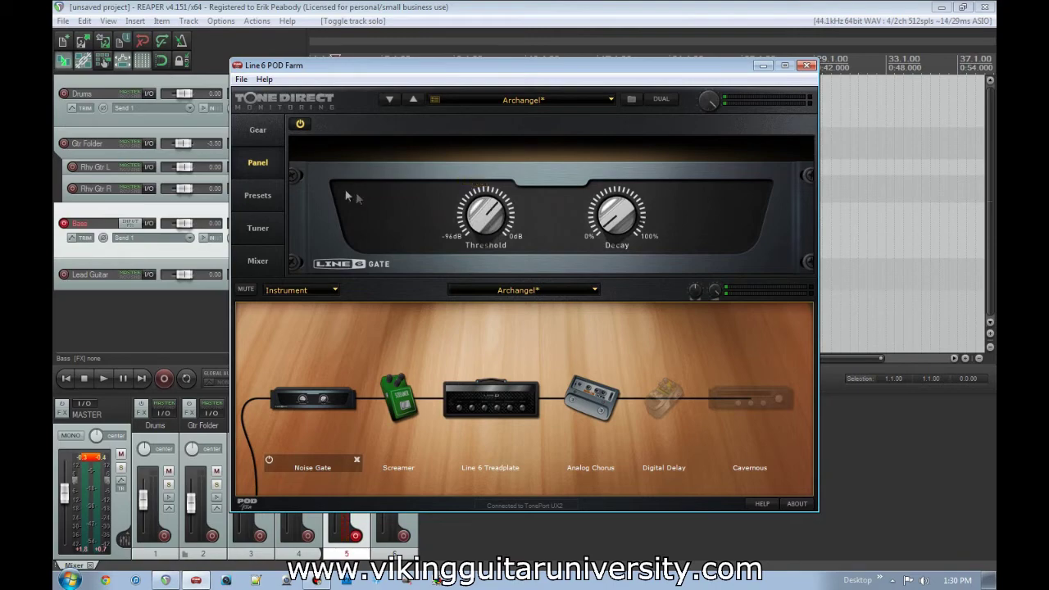
left_click(258, 195)
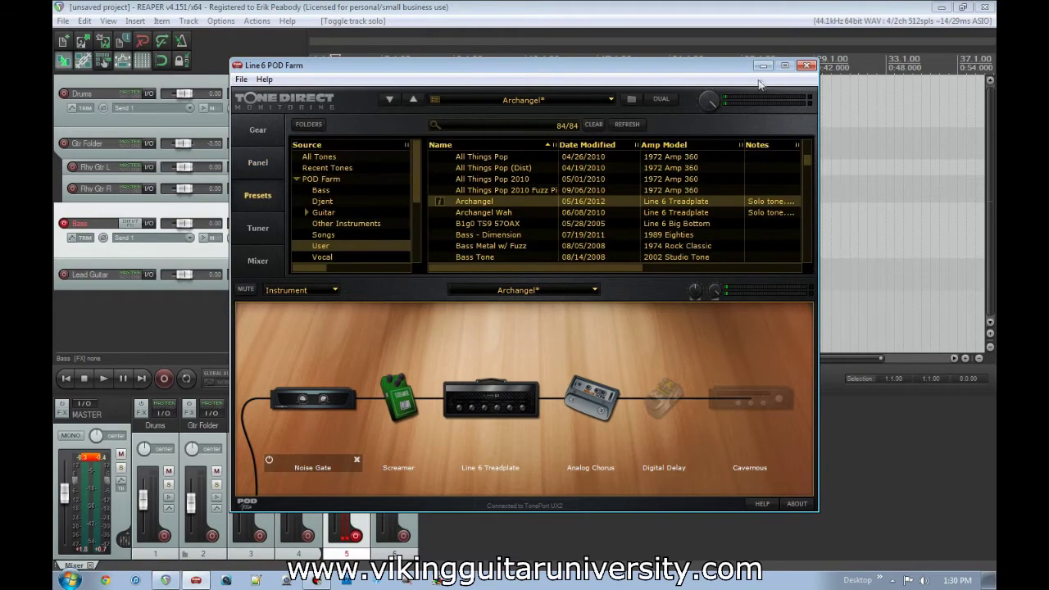
left_click(764, 65)
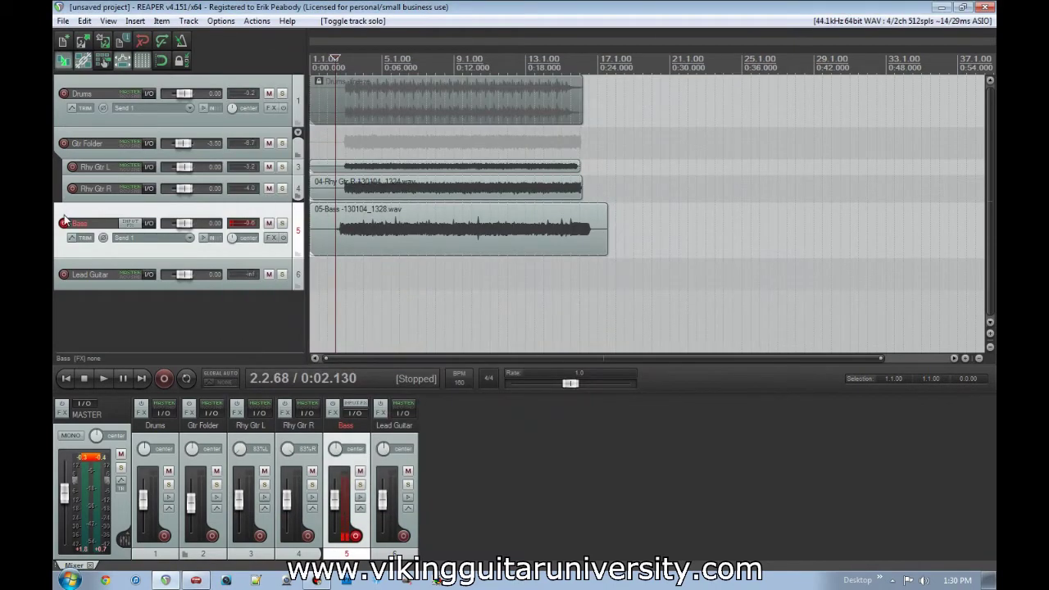
Switch record arming from Bass to Lead Guitar, then record a lead take from the project start and save the recorded file.
left_click(63, 223)
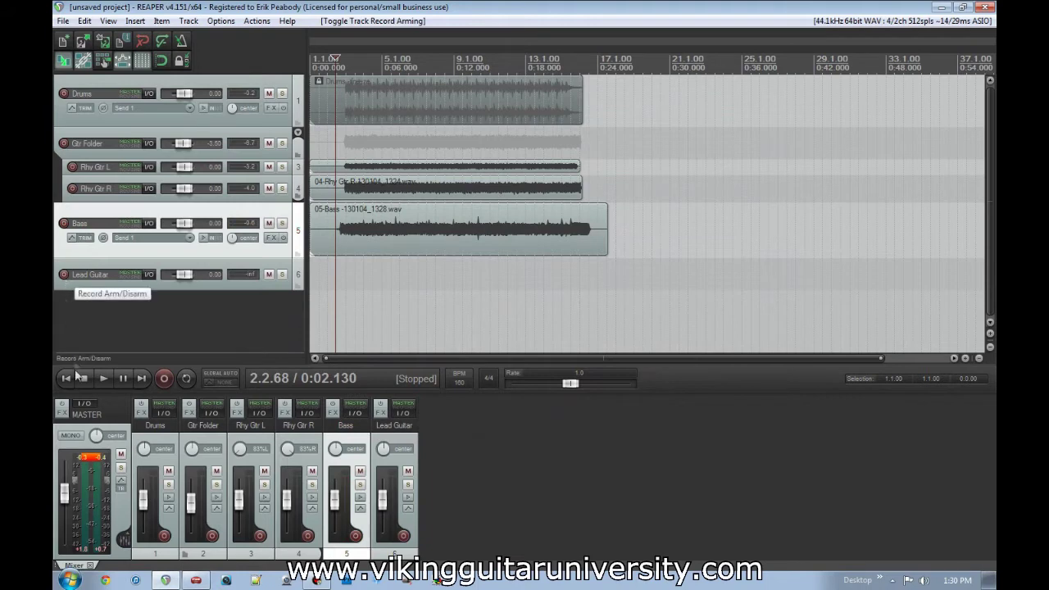
left_click(63, 276)
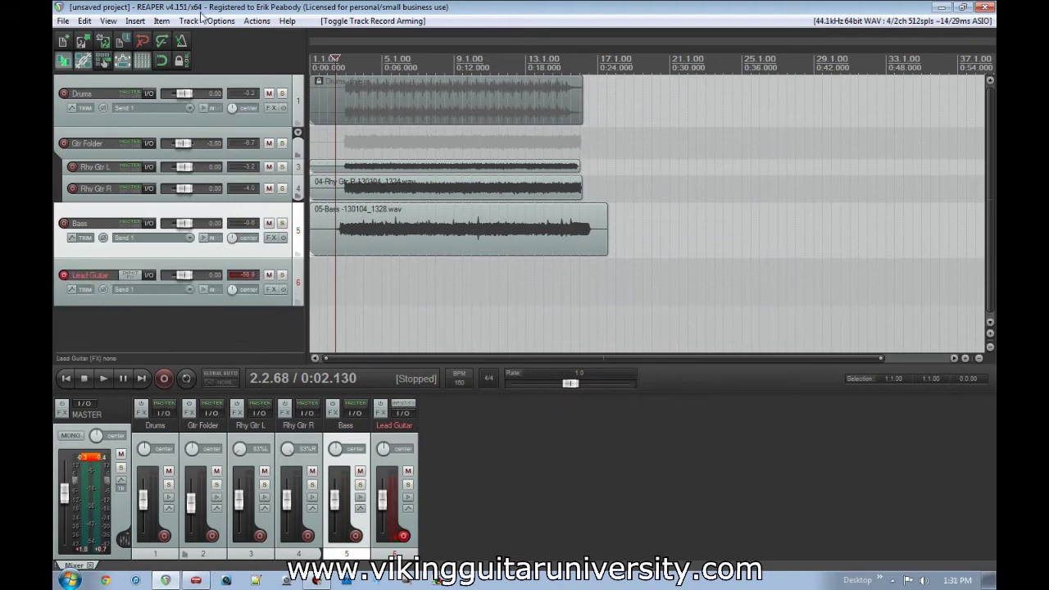
left_click(66, 378)
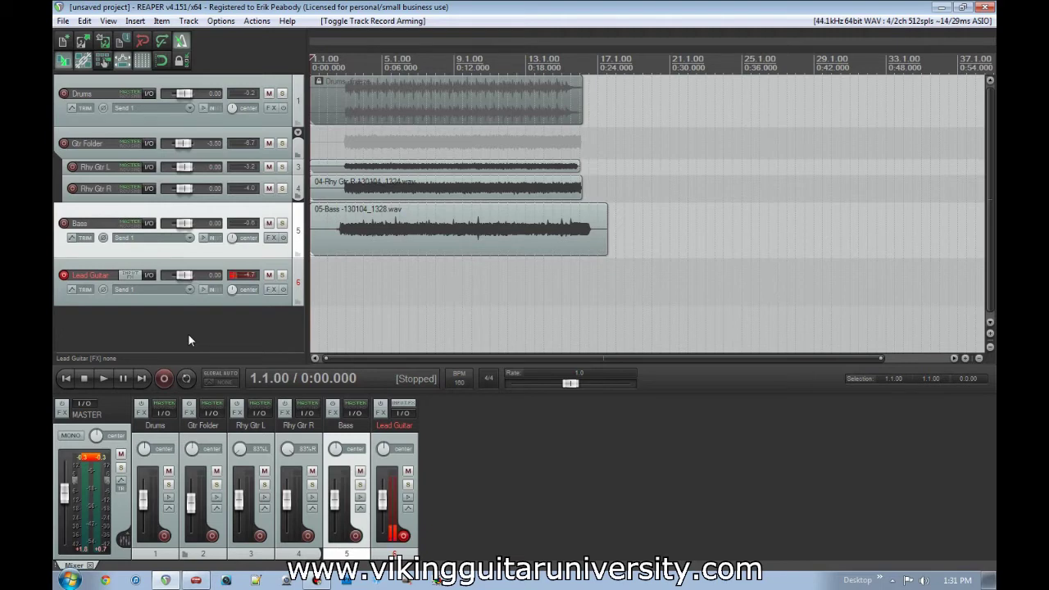
key("ctrl+r")
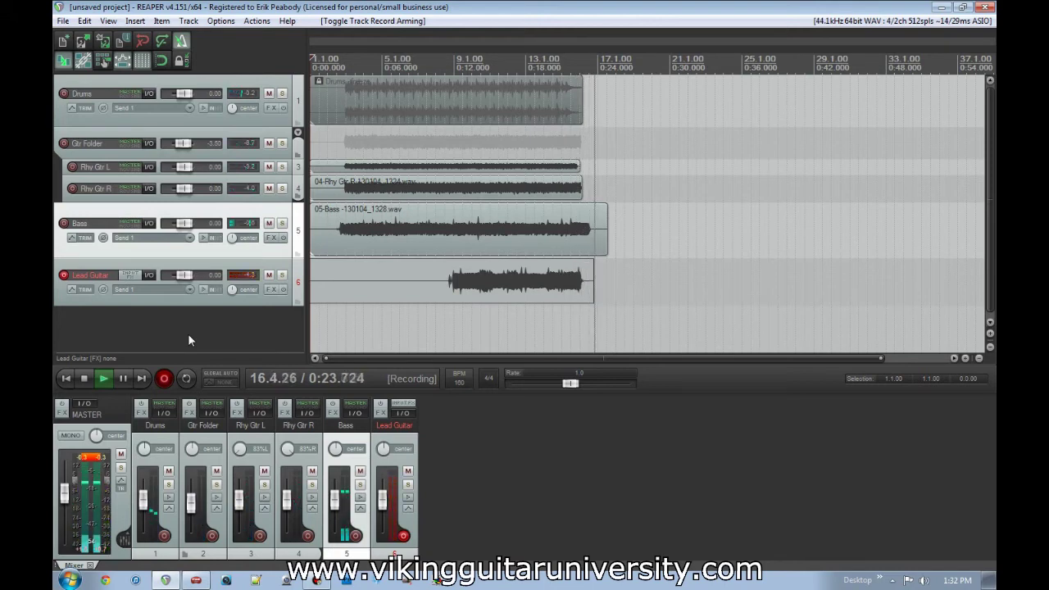
key("space")
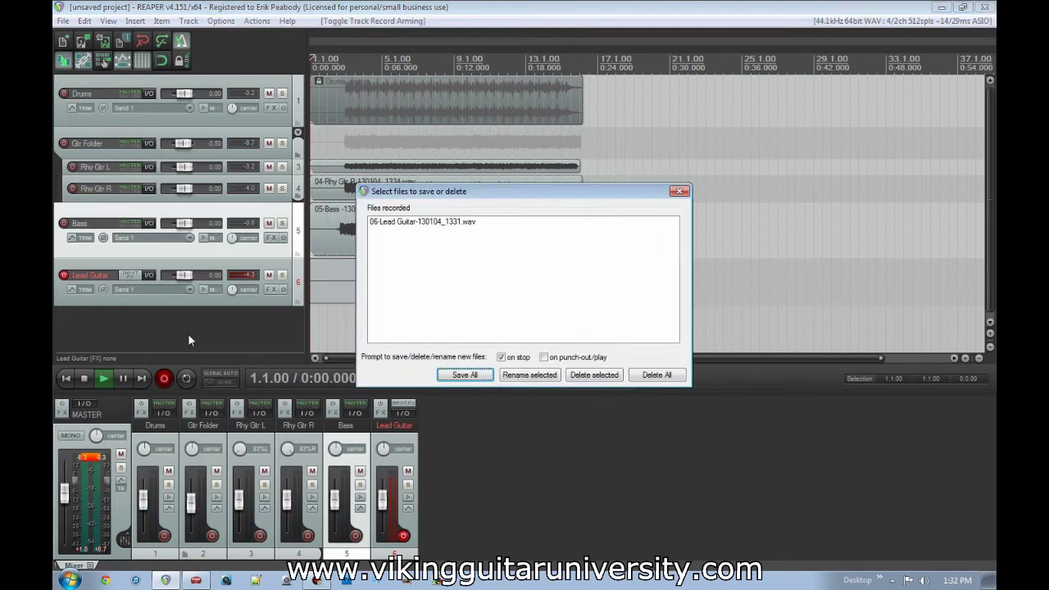
key("Return")
Play the mix from 7.3.07 through the lead part, stop playback and disarm the Lead Guitar track.
left_click(427, 327)
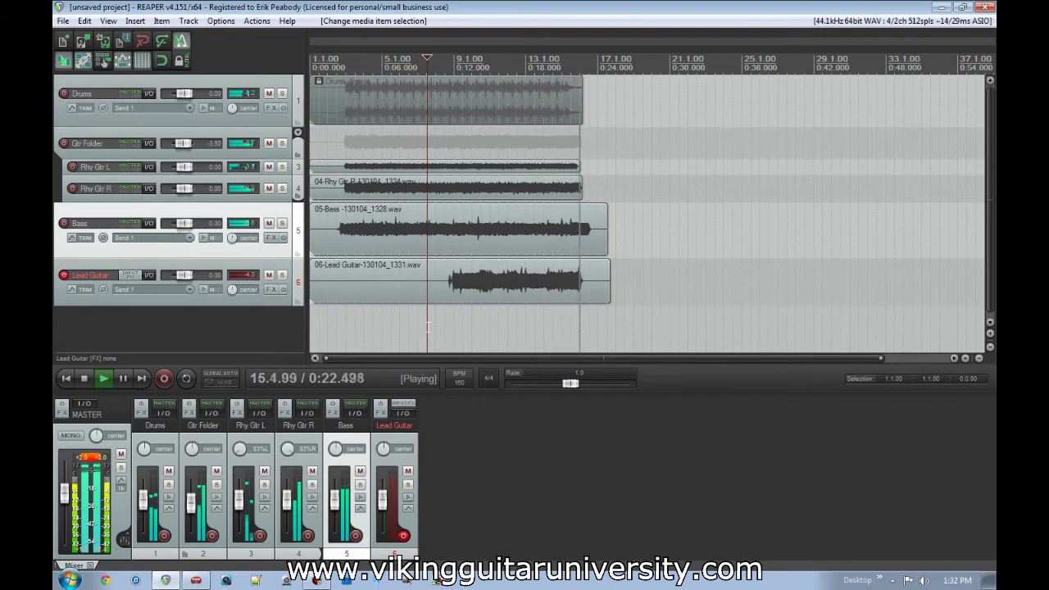
key("space")
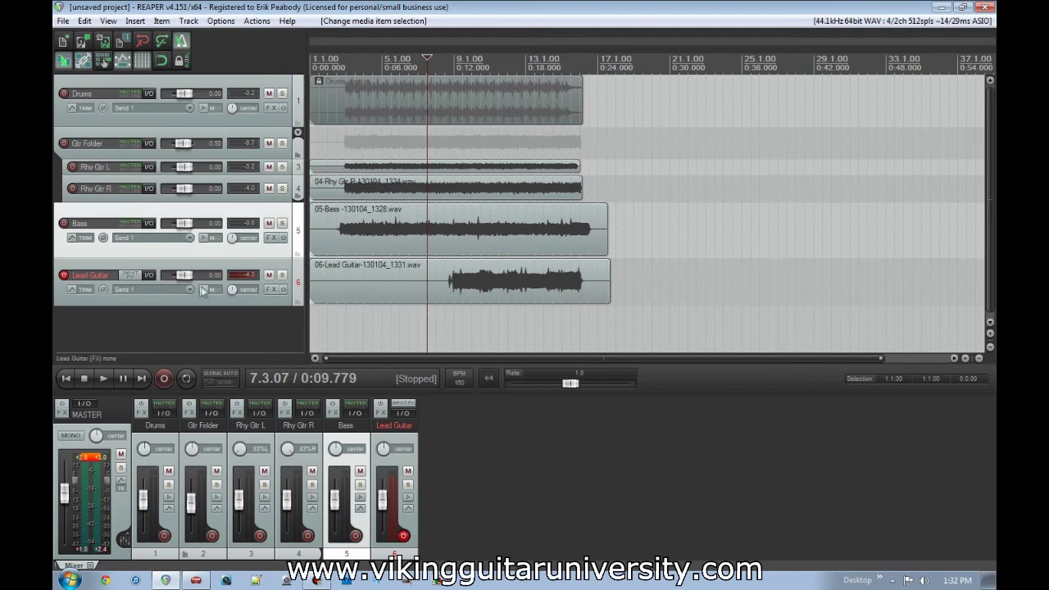
left_click(65, 275)
Set the Lead Guitar track's volume to -2.5 dB and enlarge its track height to expose its second row of controls.
mouse_move(185, 281)
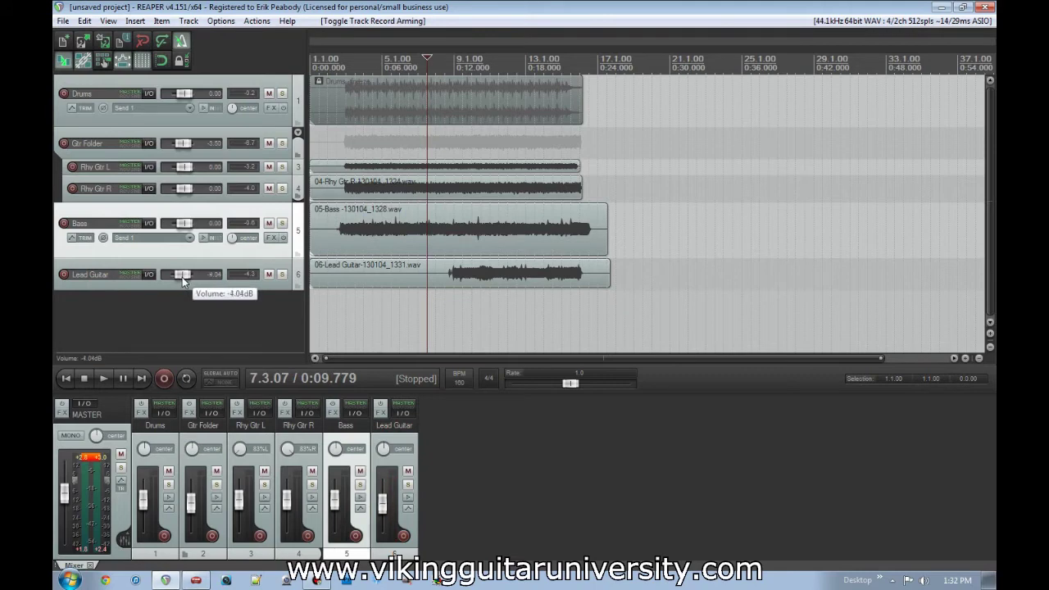
scroll(184, 277, "down", 3)
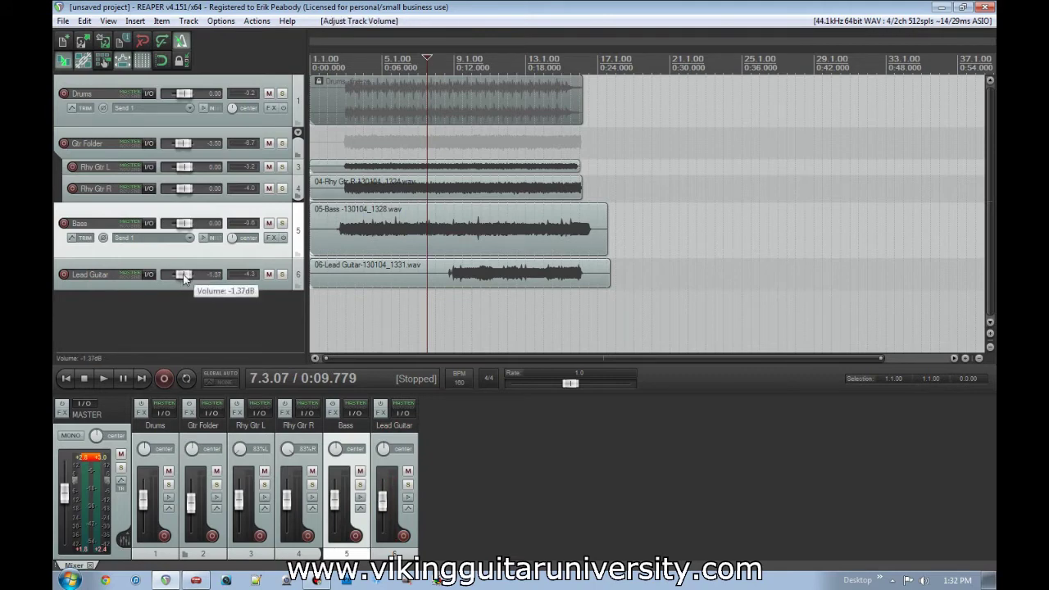
right_click(184, 277)
key("BackSpace")
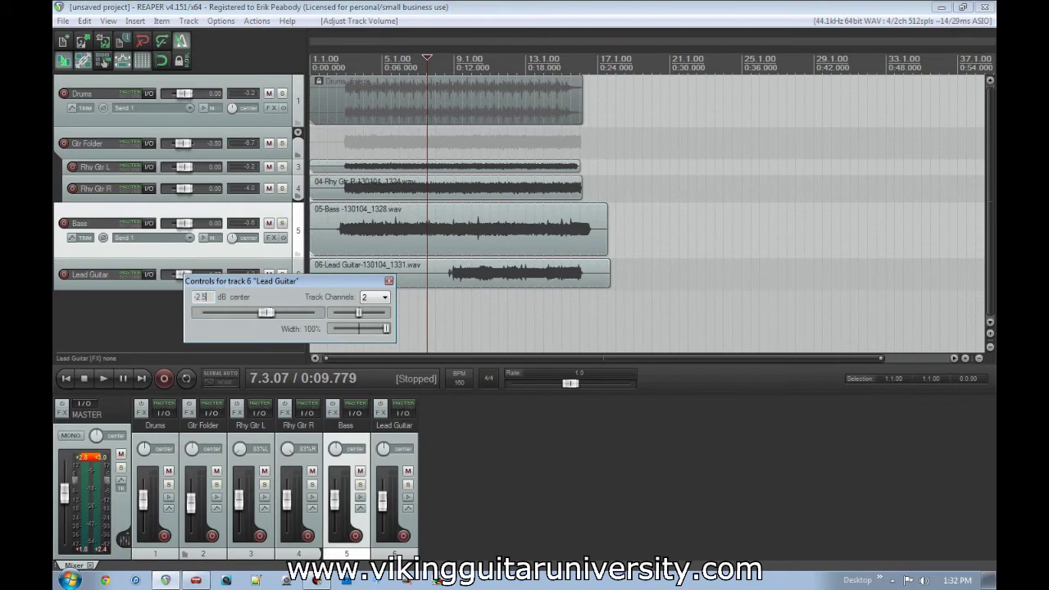
key("Return")
left_click_drag(257, 288, 257, 304)
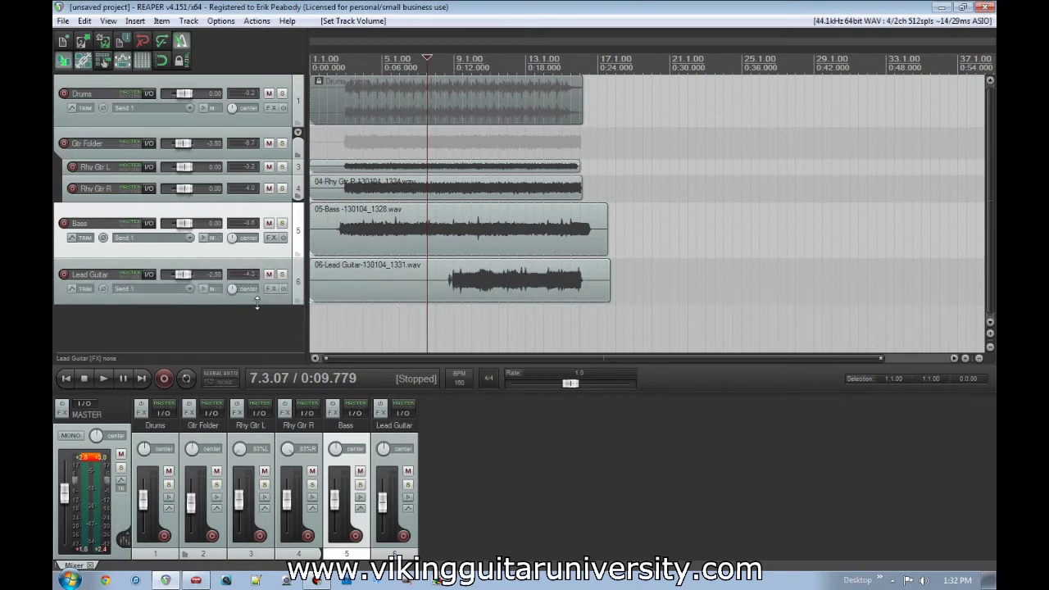
Add the Classic Chorus effect from the favorites to the Lead Guitar track, load its Lead Guitar Chorus preset and close the effect windows.
left_click(271, 290)
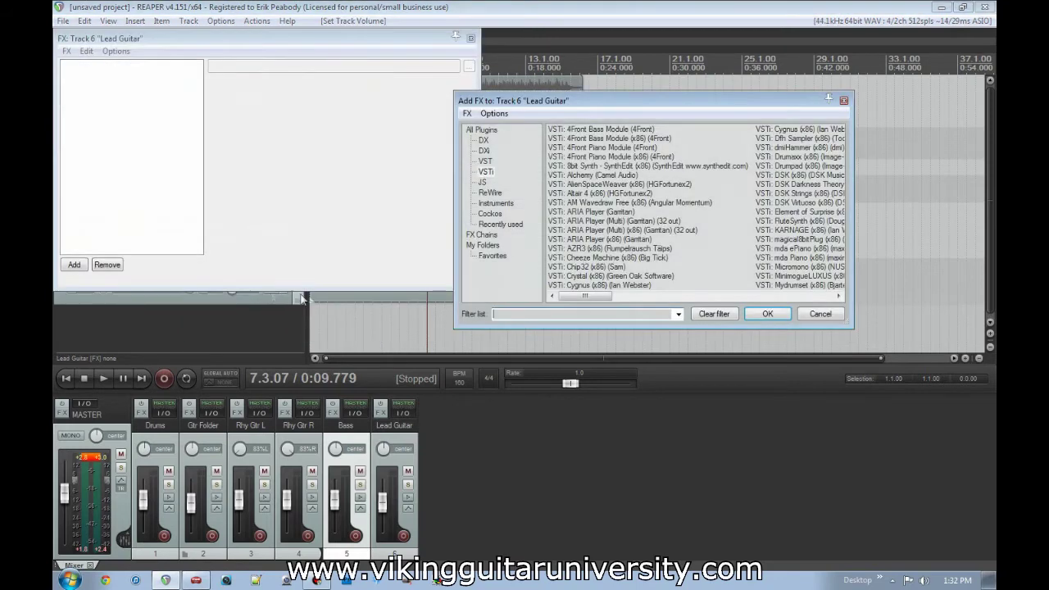
left_click(493, 256)
double_click(615, 167)
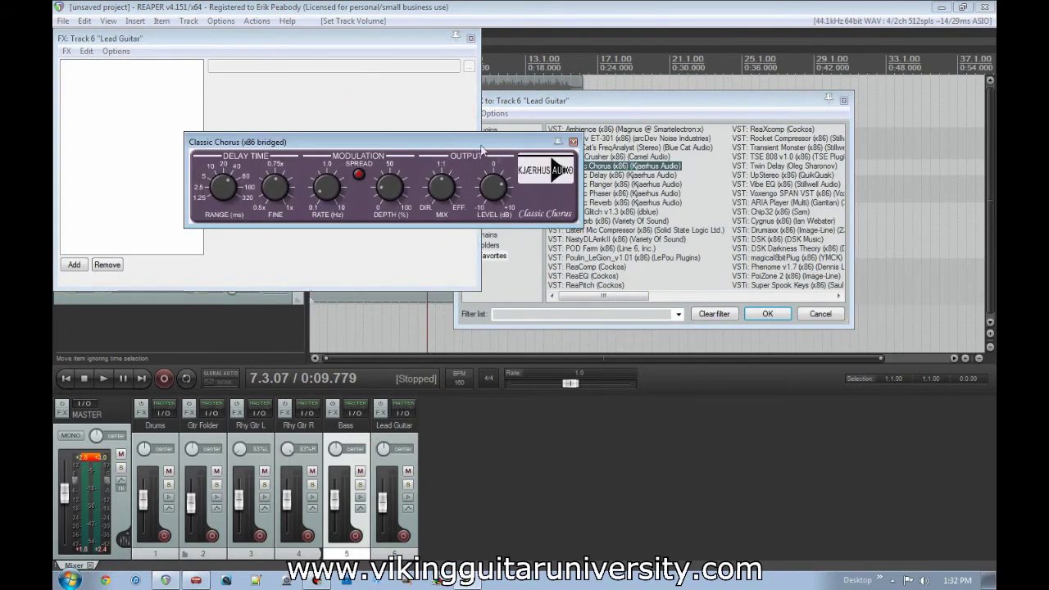
left_click(271, 82)
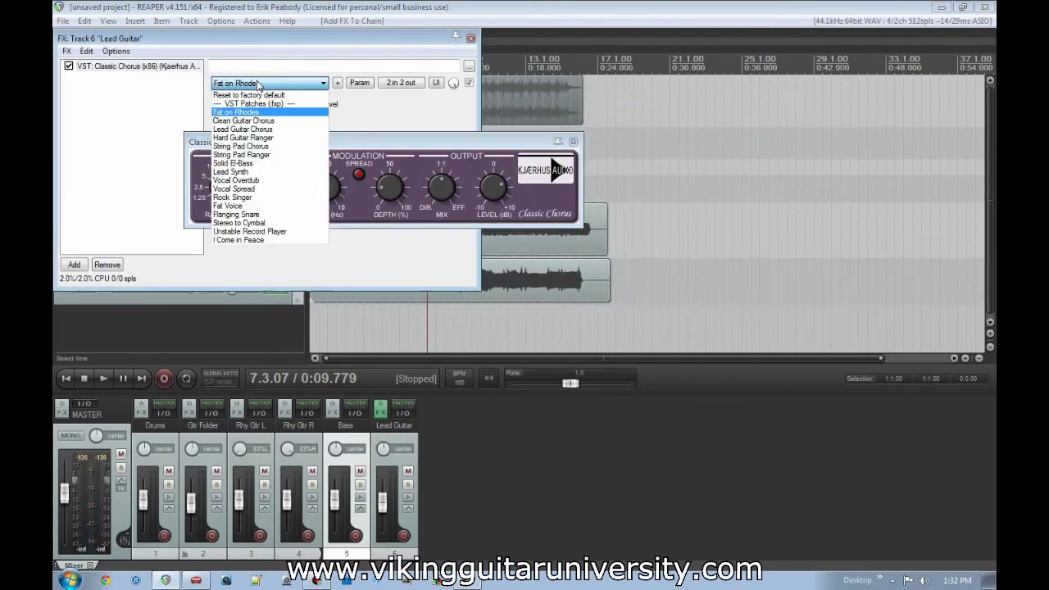
left_click(261, 130)
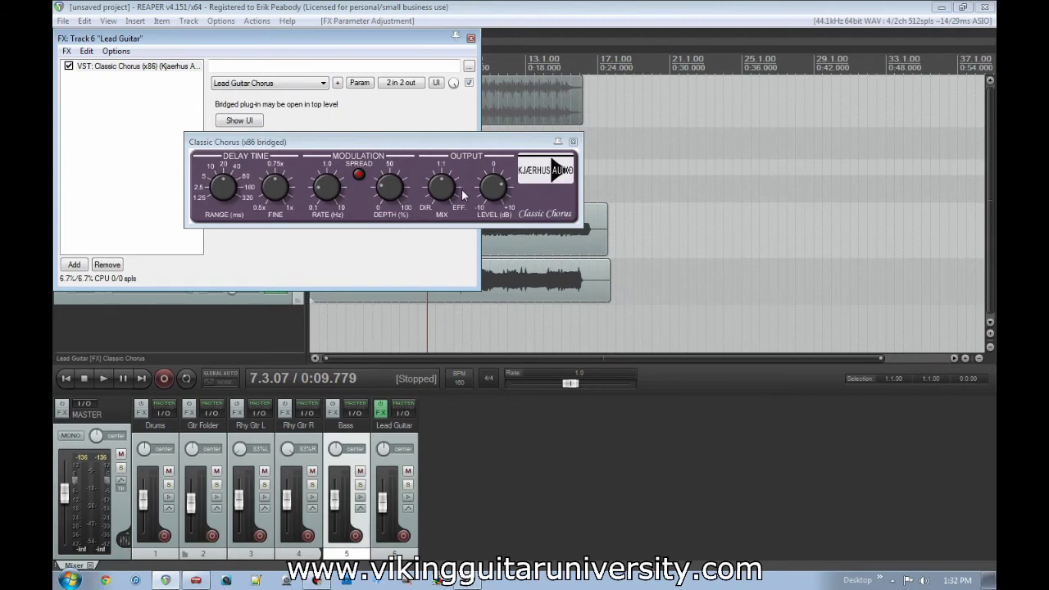
left_click(434, 191)
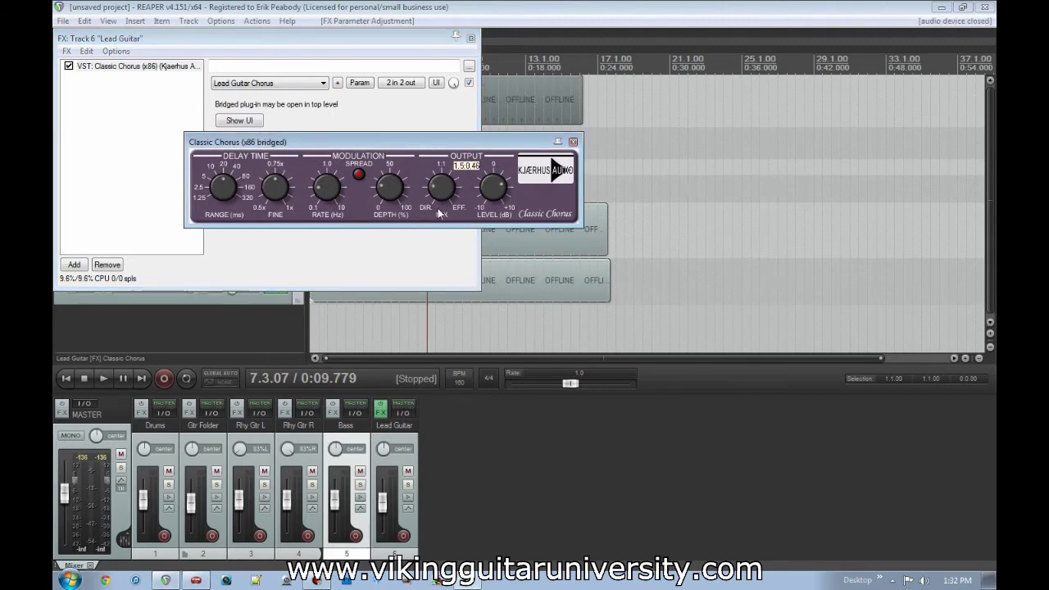
left_click(573, 142)
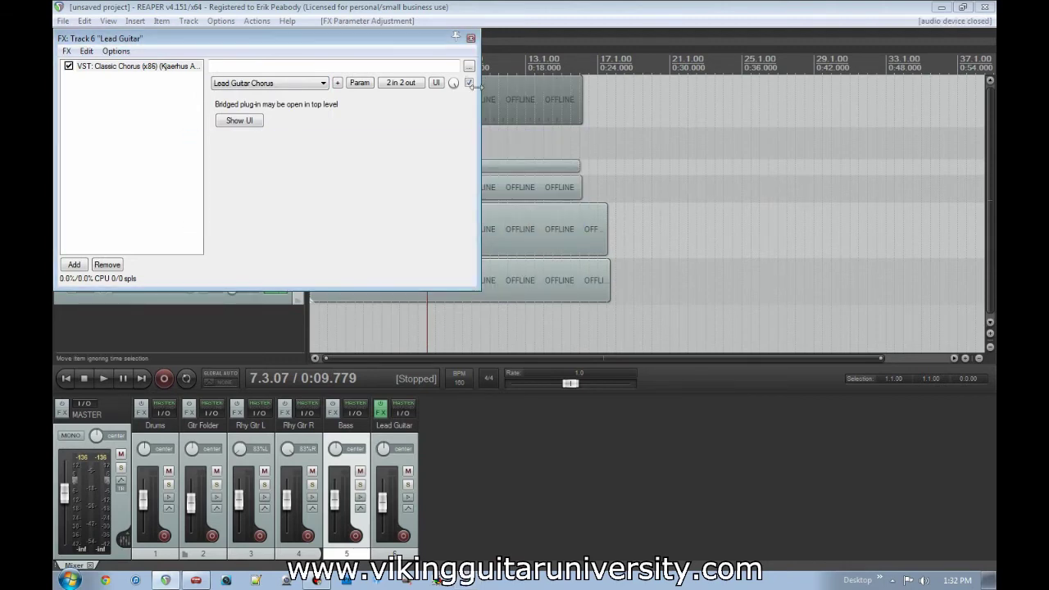
left_click(470, 38)
Solo the Lead Guitar track and play its opening, comparing the sound with its effects bypassed and enabled.
left_click(282, 275)
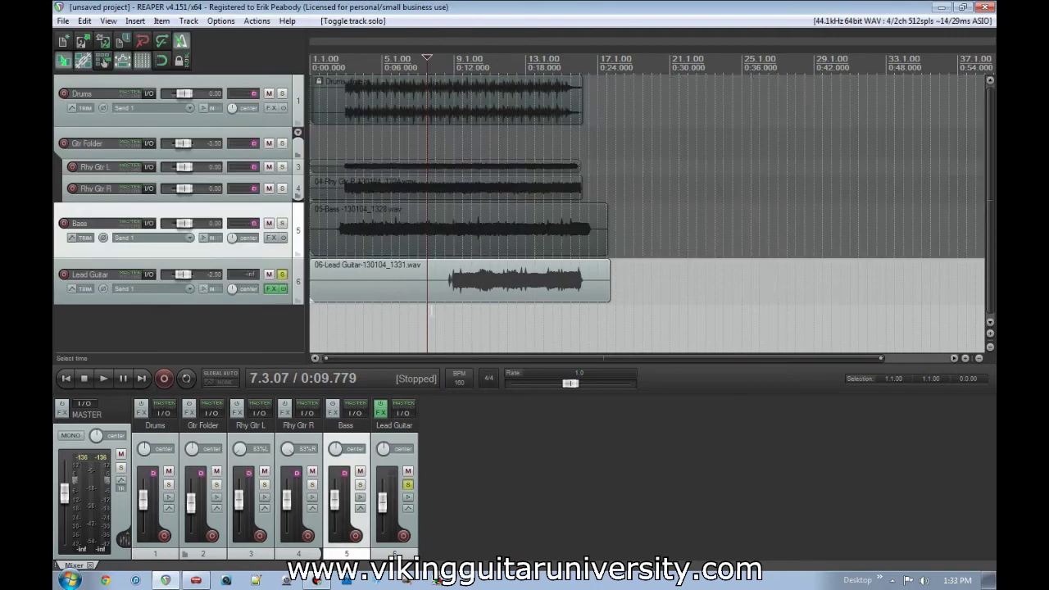
left_click(450, 318)
left_click(285, 289)
key("space")
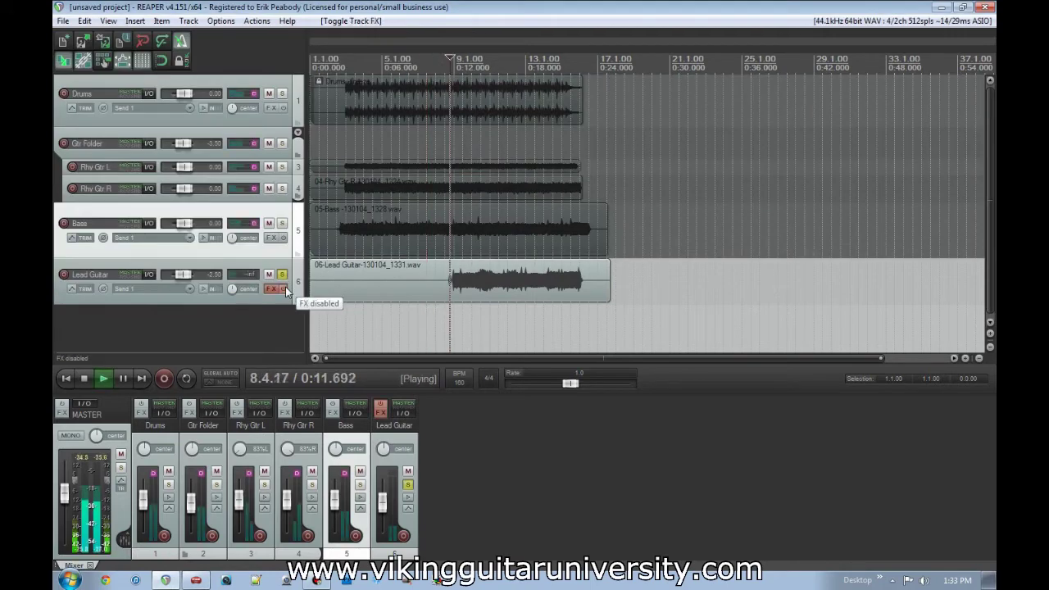
left_click(286, 287)
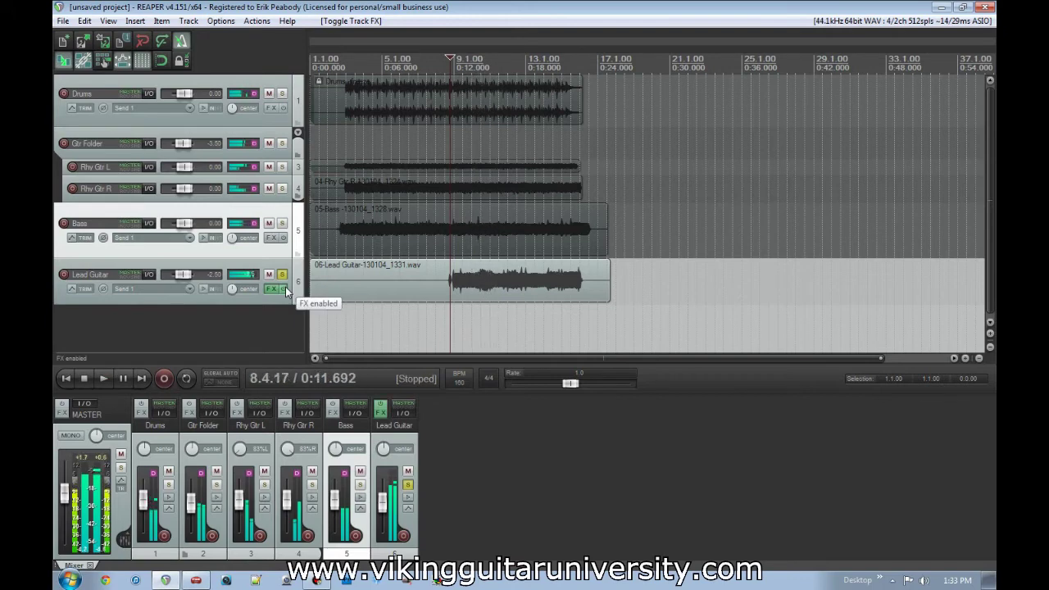
key("space")
Split the Lead Guitar item just before its first sustained note, delete the part before the split and play back the trimmed start.
scroll(503, 304, "up", 4)
left_click(631, 318)
key("space")
key("space")
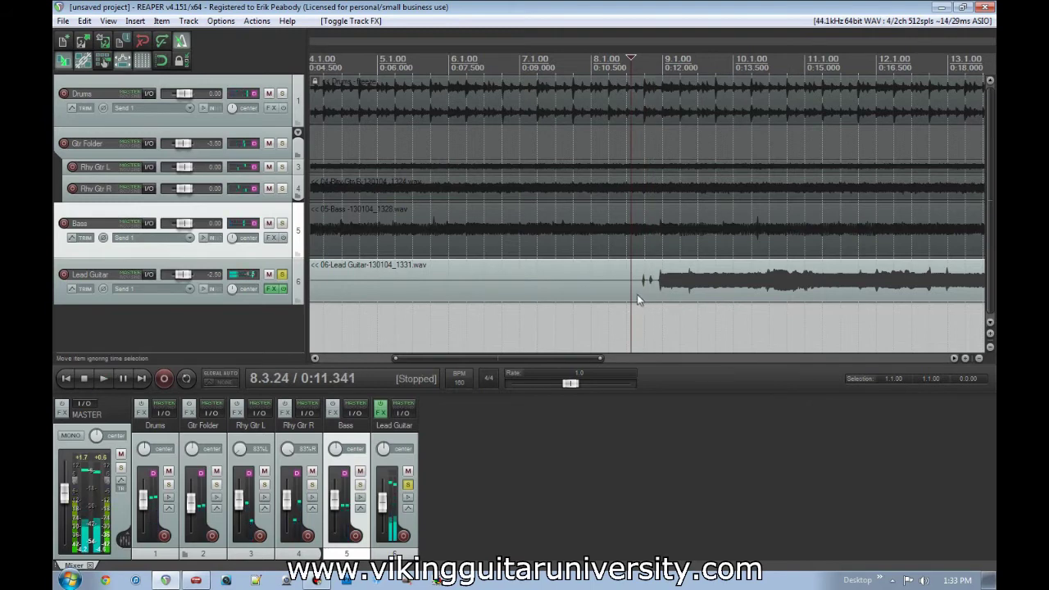
left_click(656, 292)
scroll(658, 317, "up", 8)
left_click(718, 293)
key("s")
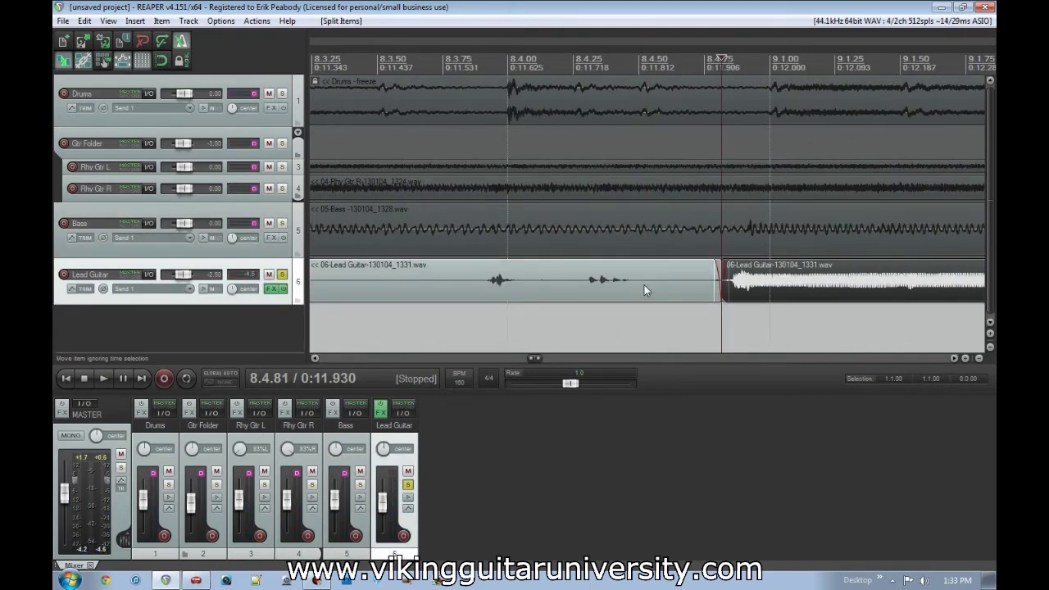
left_click(645, 290)
key("Delete")
scroll(645, 287, "down", 8)
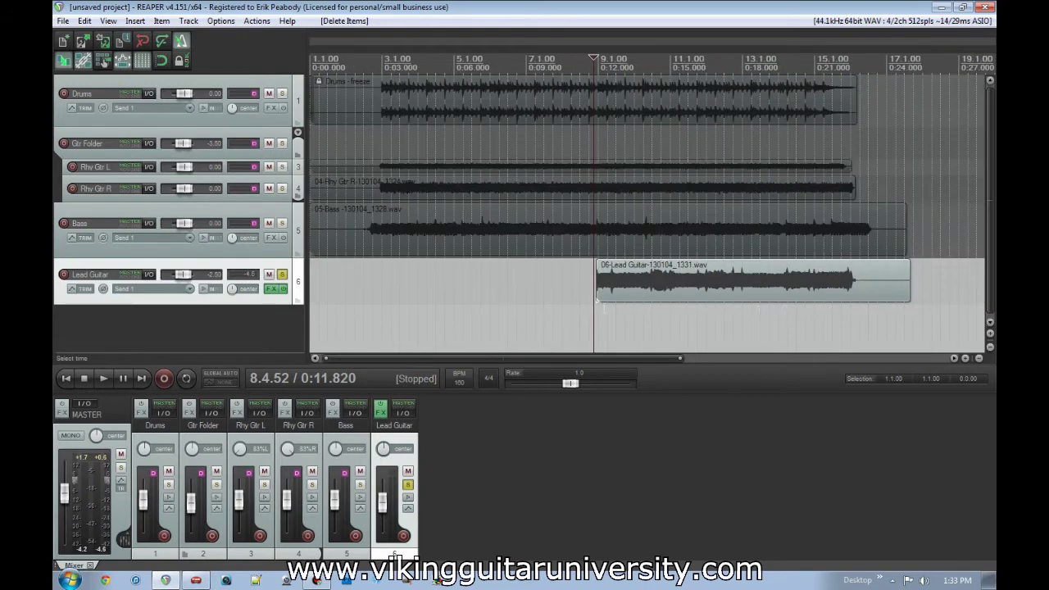
key("space")
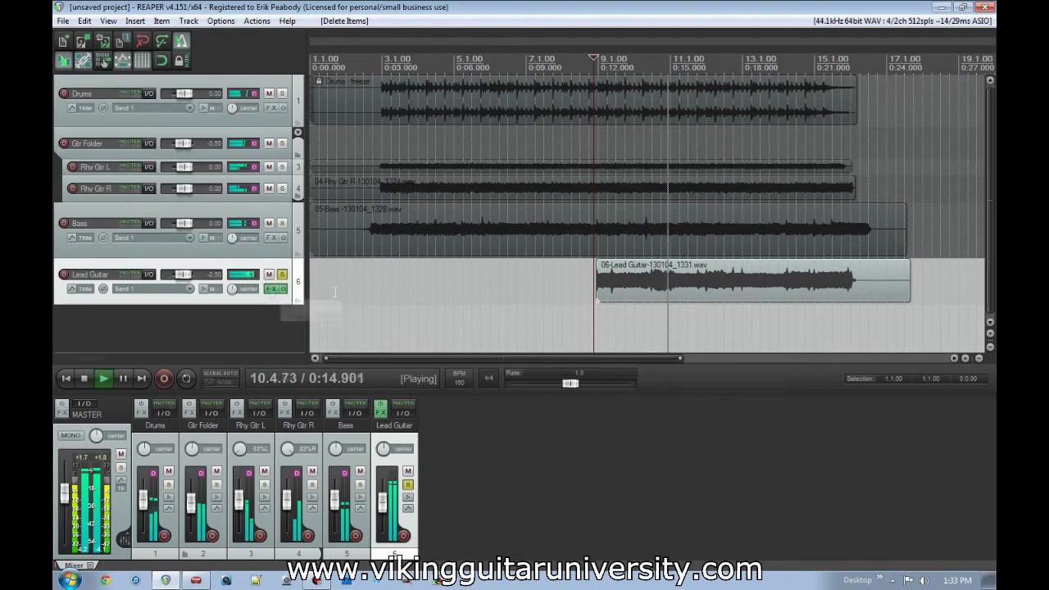
key("space")
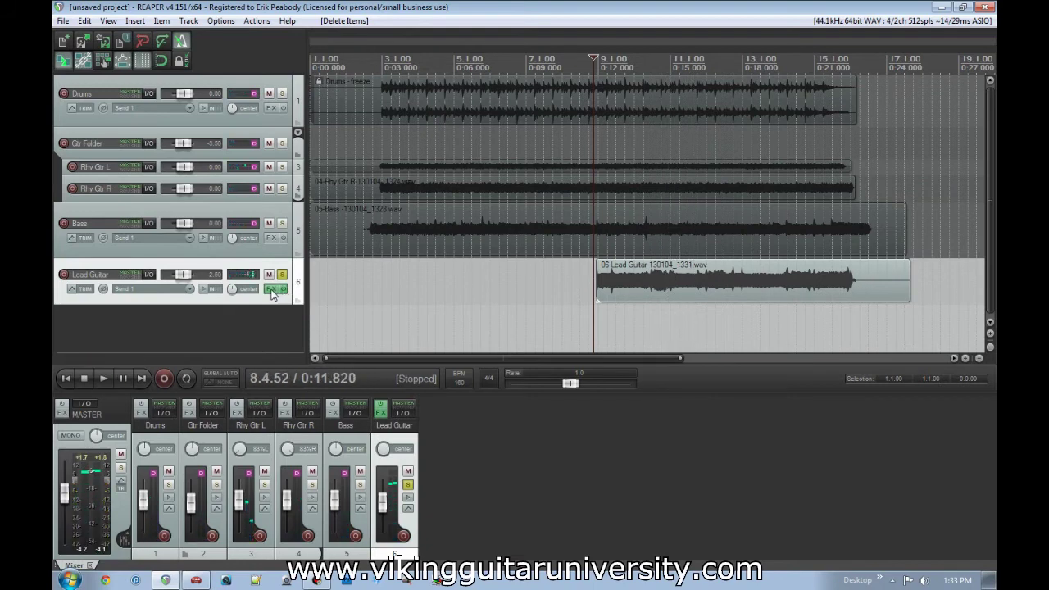
Add the Classic Delay effect after the chorus in the Lead Guitar track's effect chain.
left_click(273, 292)
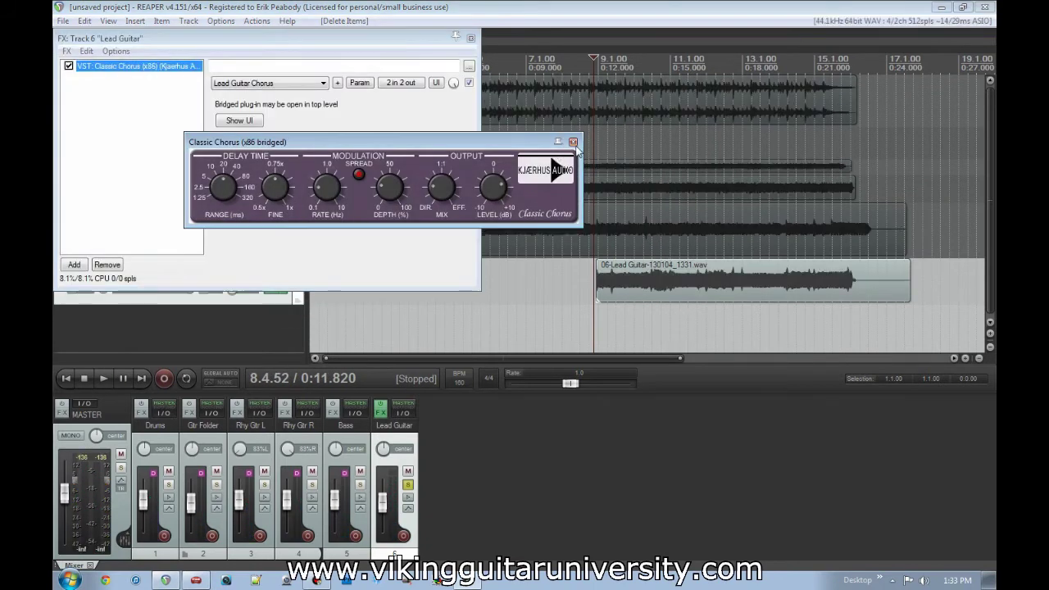
left_click(73, 265)
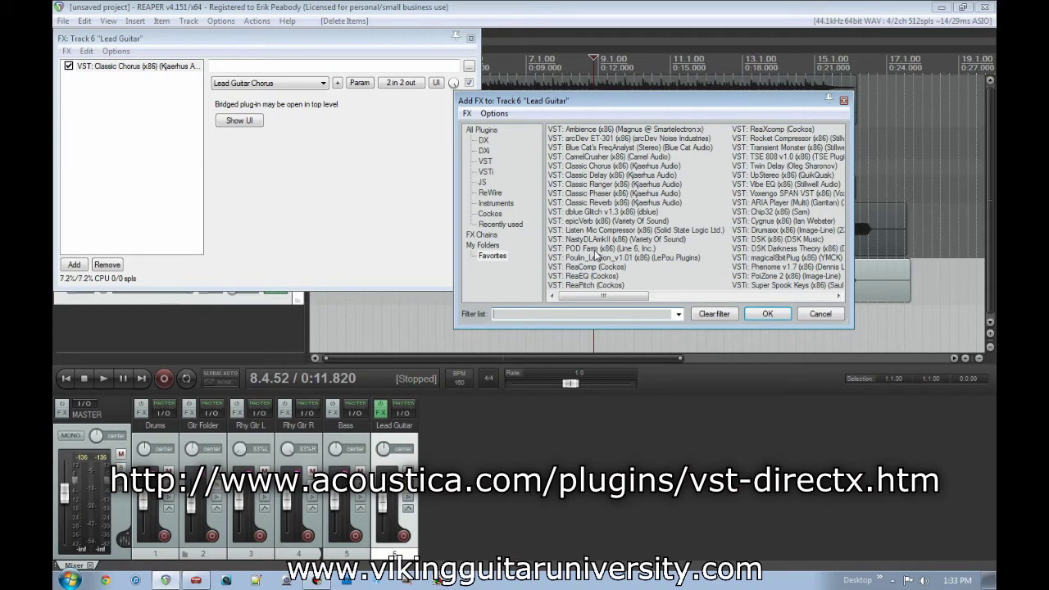
double_click(587, 175)
left_click_drag(245, 47, 276, 154)
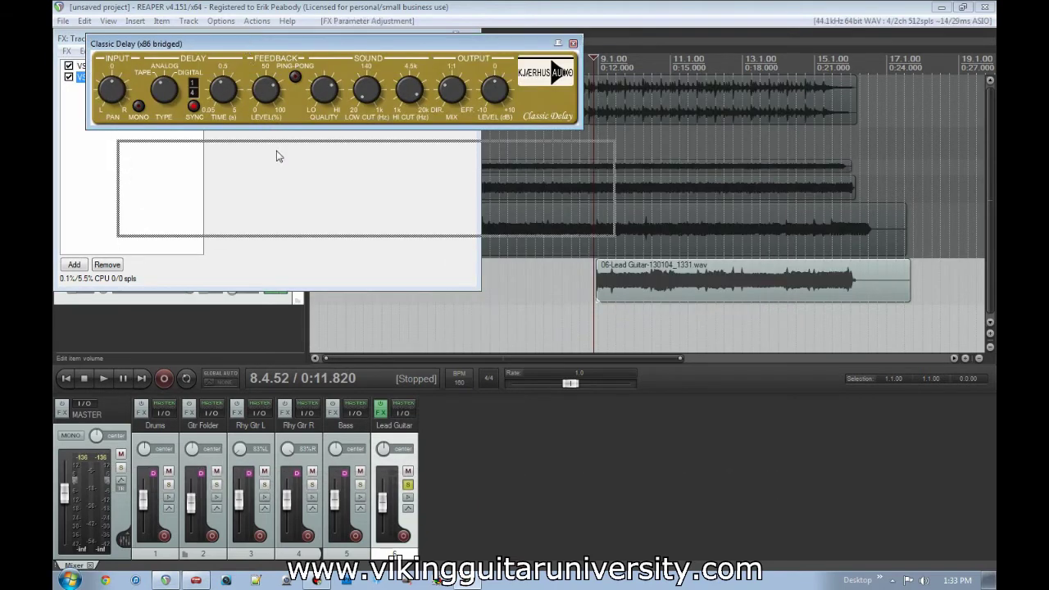
mouse_move(482, 205)
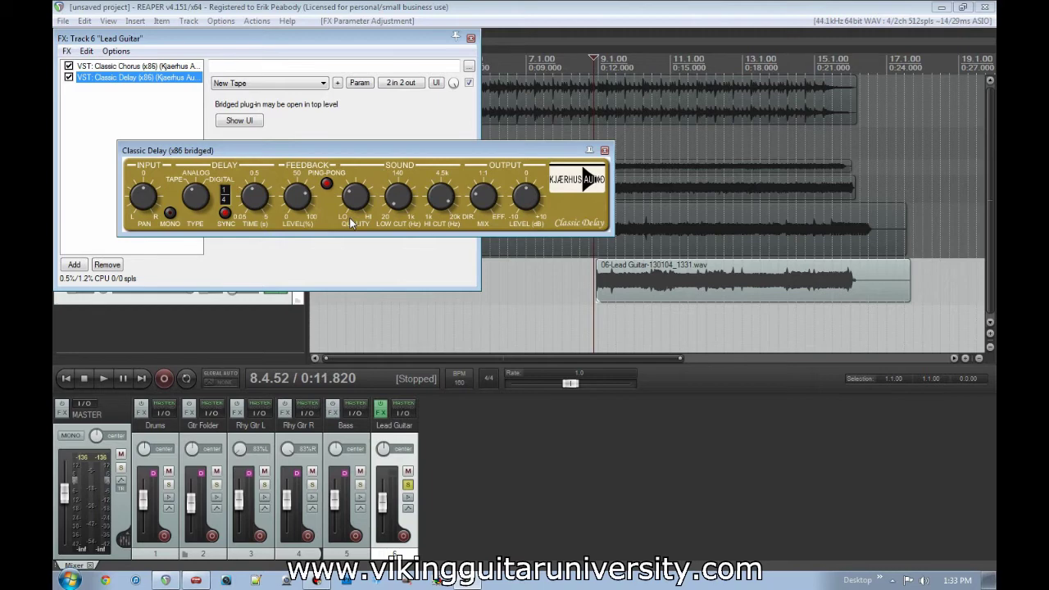
Play the end of the lead guitar part to hear the delay tail, and check the delay's type control.
left_click(846, 322)
key("space")
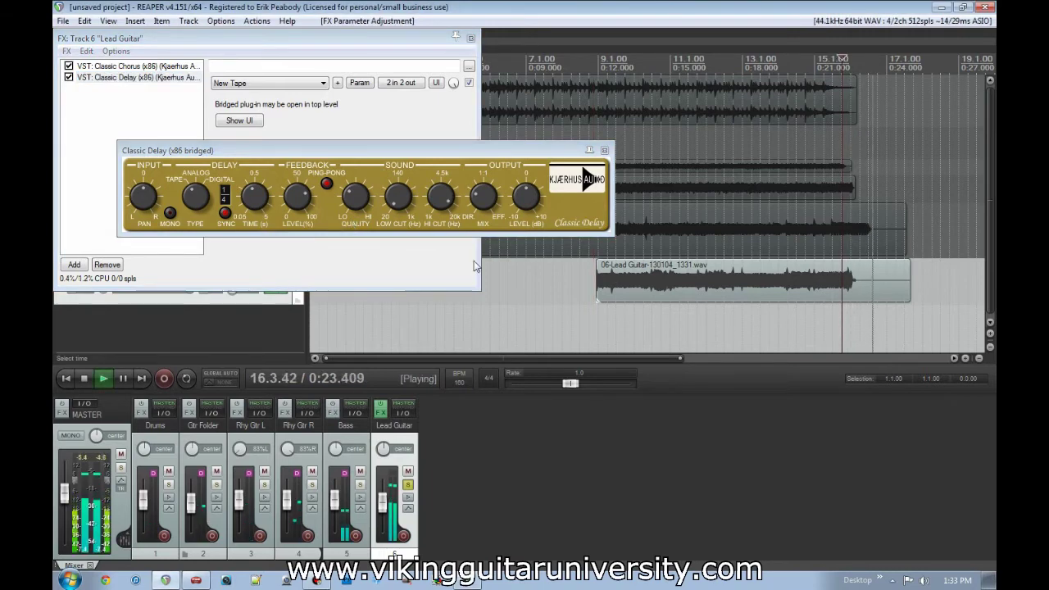
key("space")
left_click(196, 193)
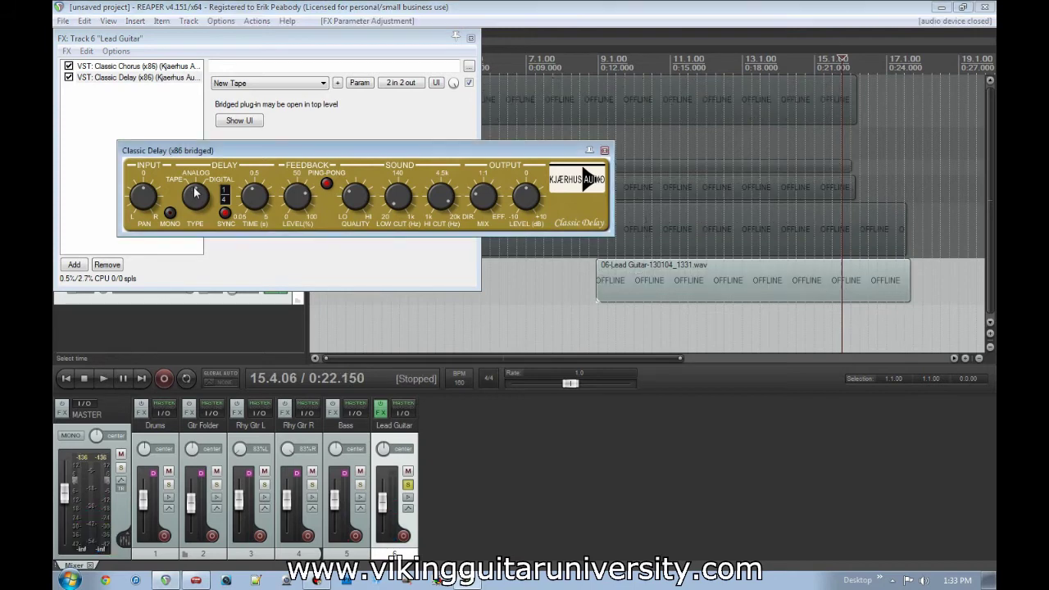
left_click(358, 274)
key("space")
key("space")
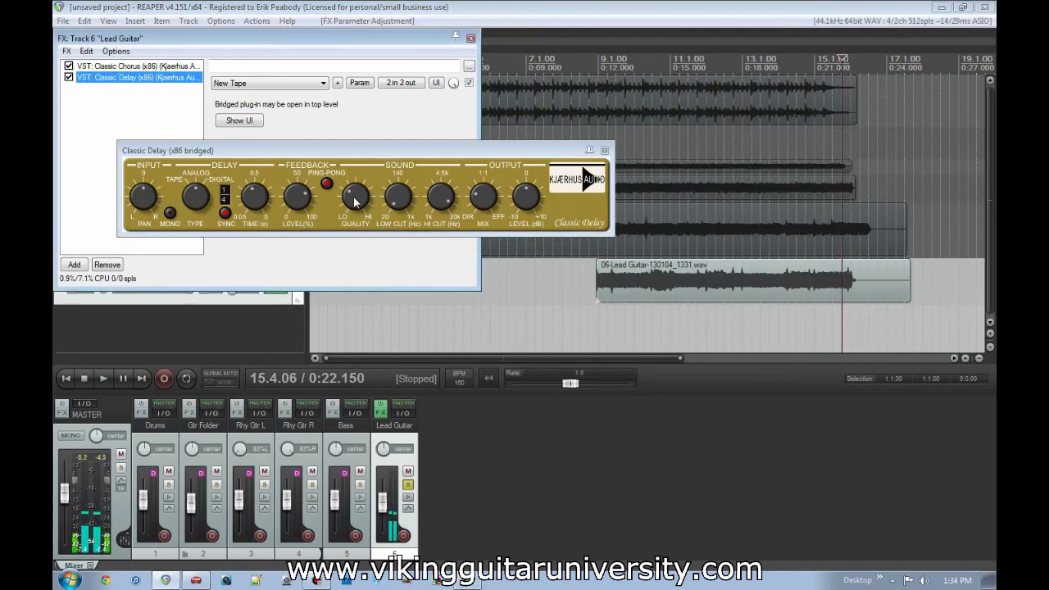
Set the Classic Delay's synced delay time to 3/8 and close the effect windows.
left_click(226, 194)
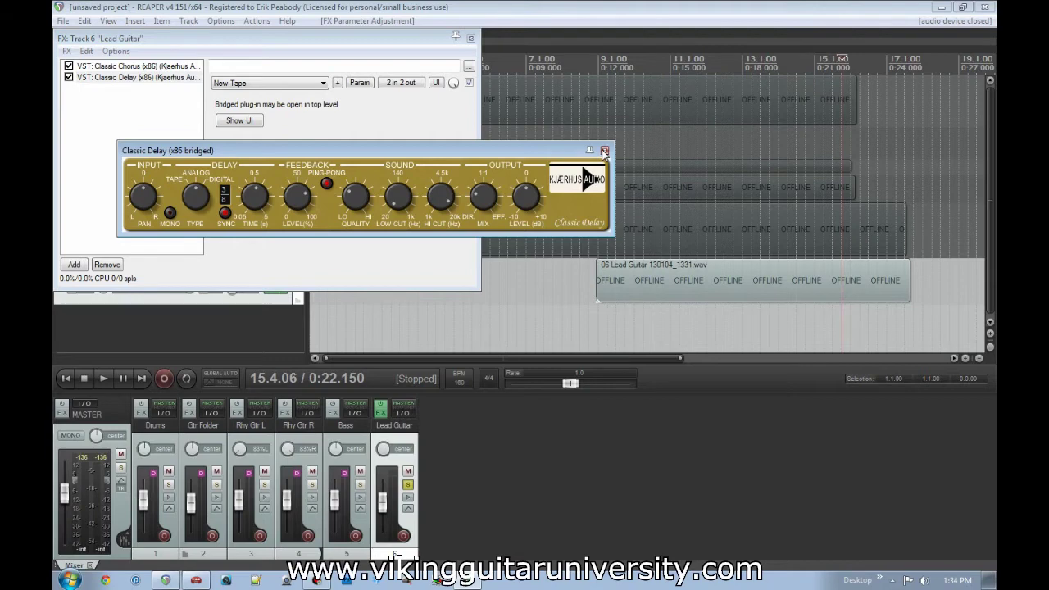
left_click(604, 150)
left_click(472, 39)
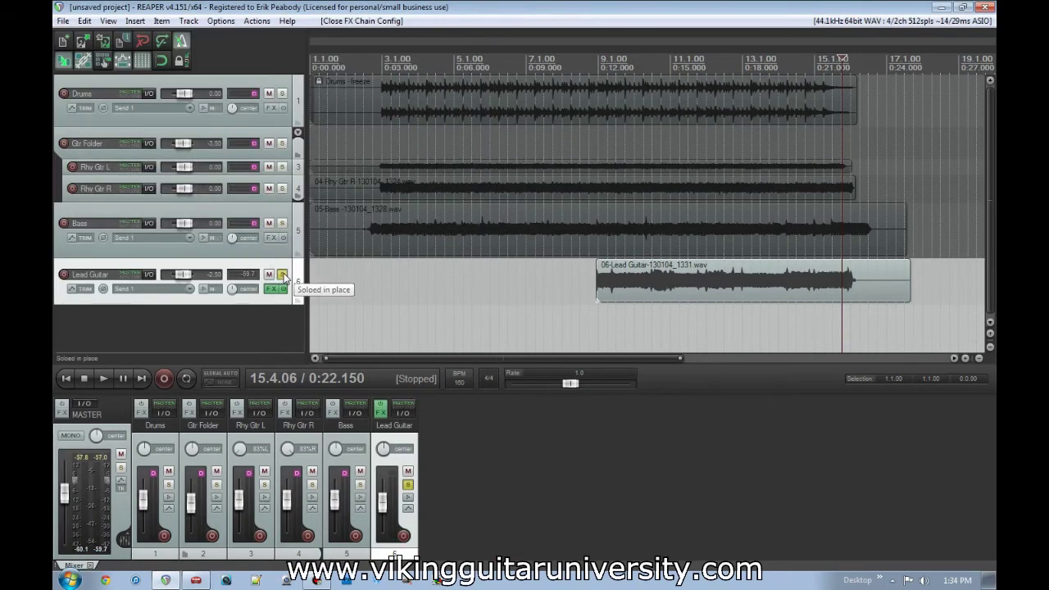
Unsolo the Lead Guitar track and play the full mix from just before the drums enter.
left_click(282, 275)
left_click(346, 299)
key("space")
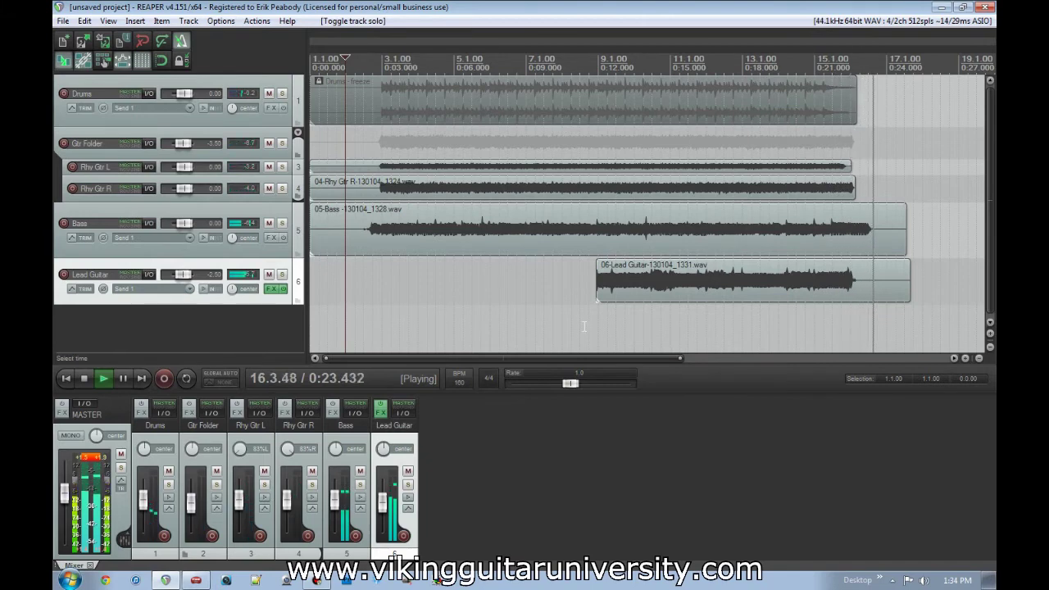
key("space")
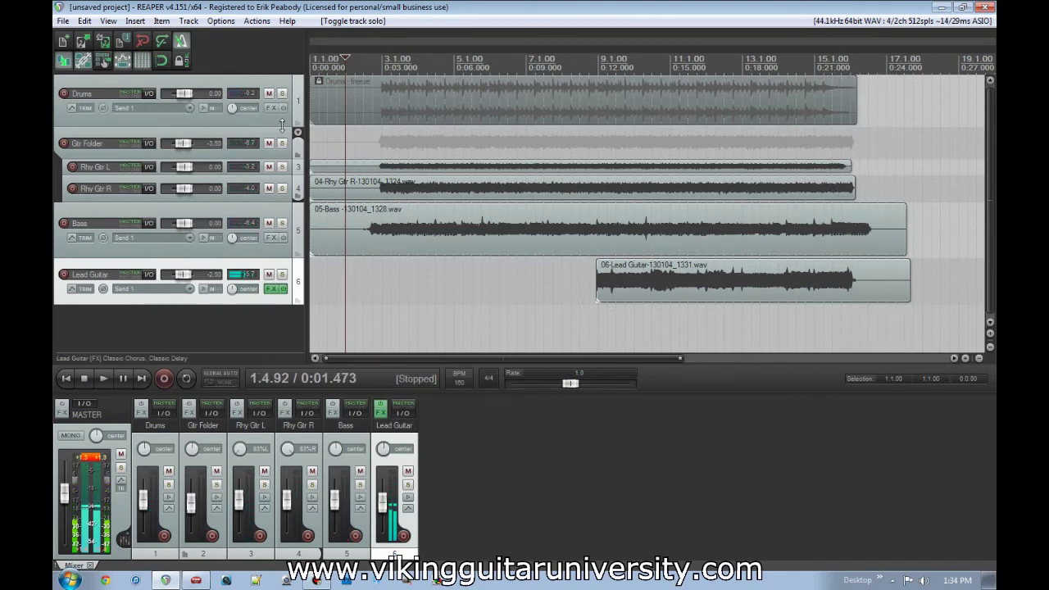
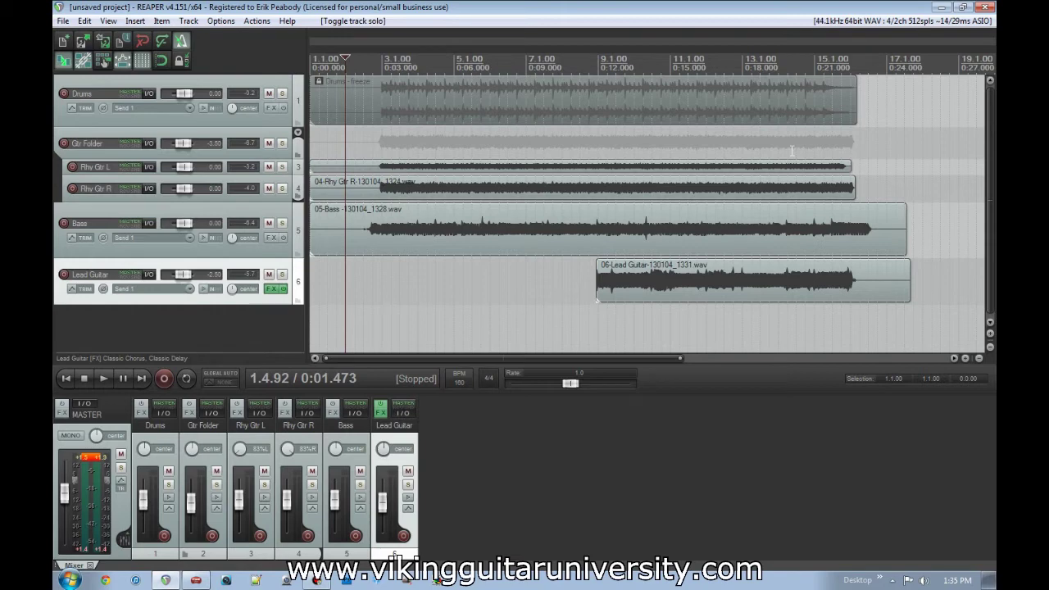
Unfreeze the Drums track to restore its editable MIDI items.
right_click(264, 119)
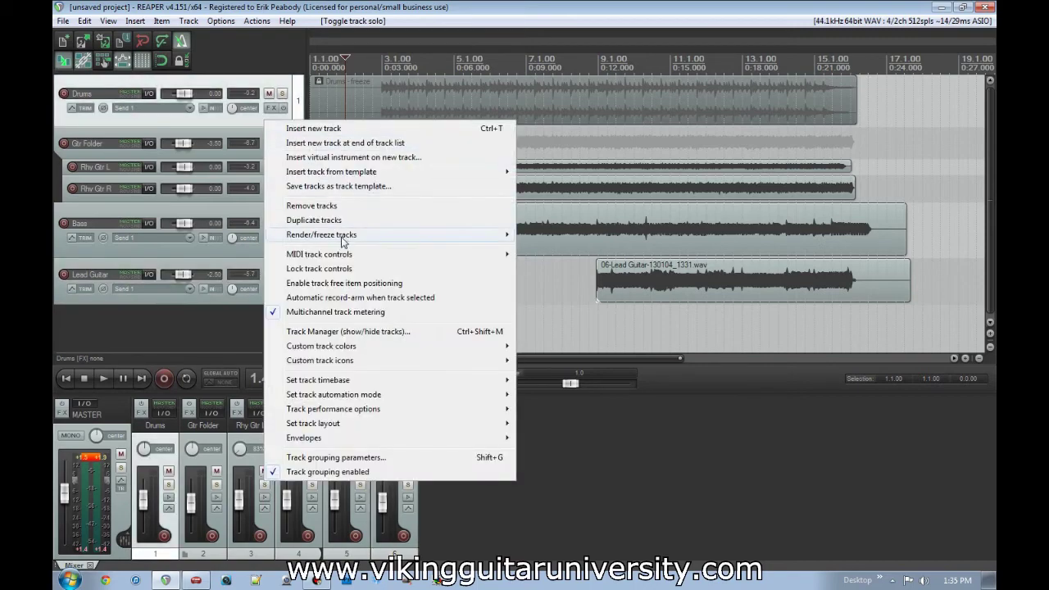
mouse_move(454, 234)
left_click(649, 333)
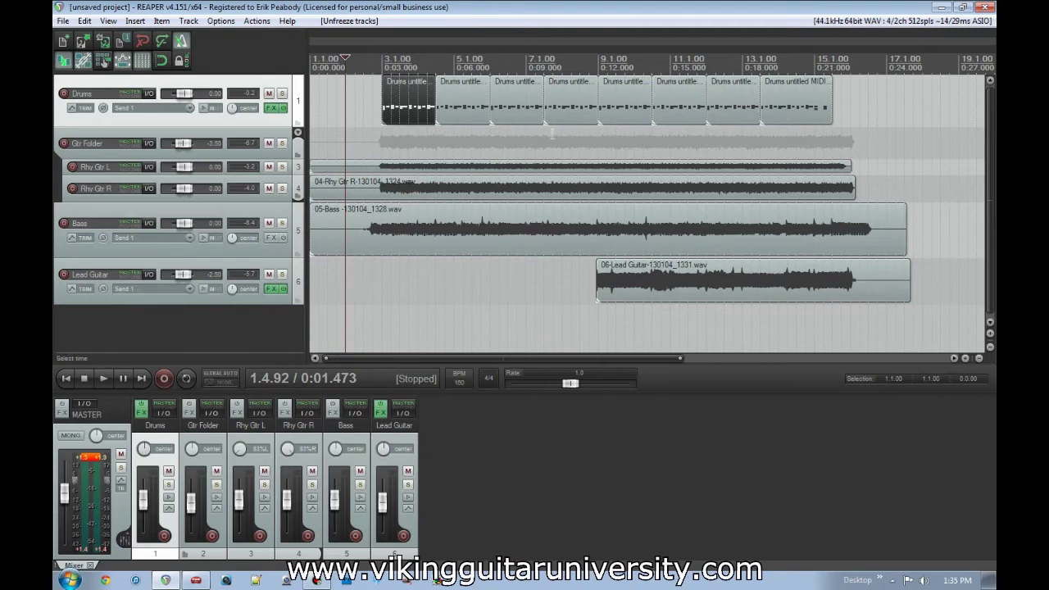
Insert a new MIDI item on the Drums track at 15.3.00, directly after the last drum item, and open it for note editing.
left_click(830, 111)
scroll(830, 111, "up", 3)
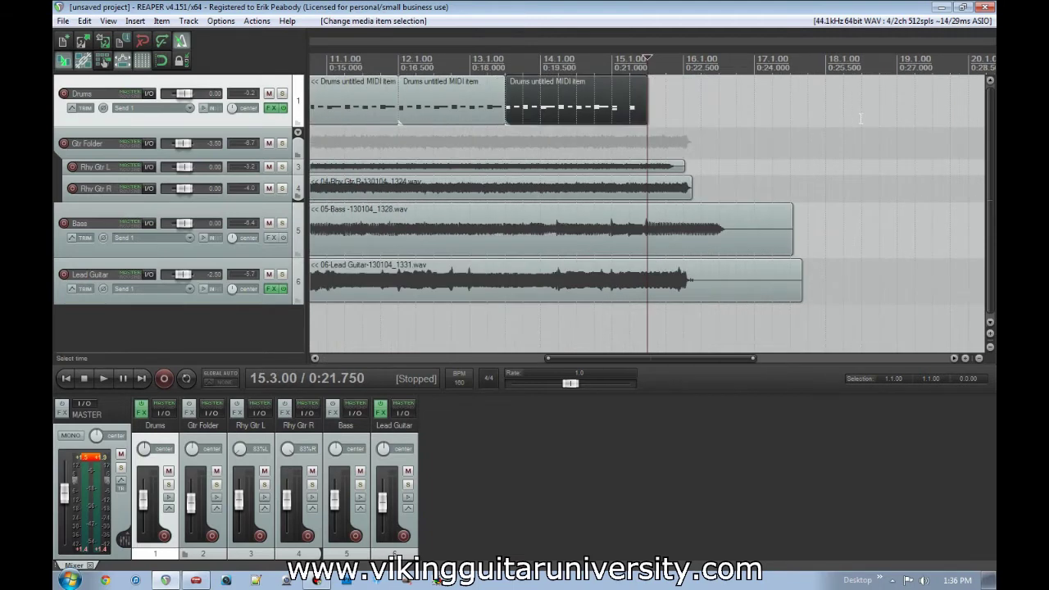
left_click(135, 21)
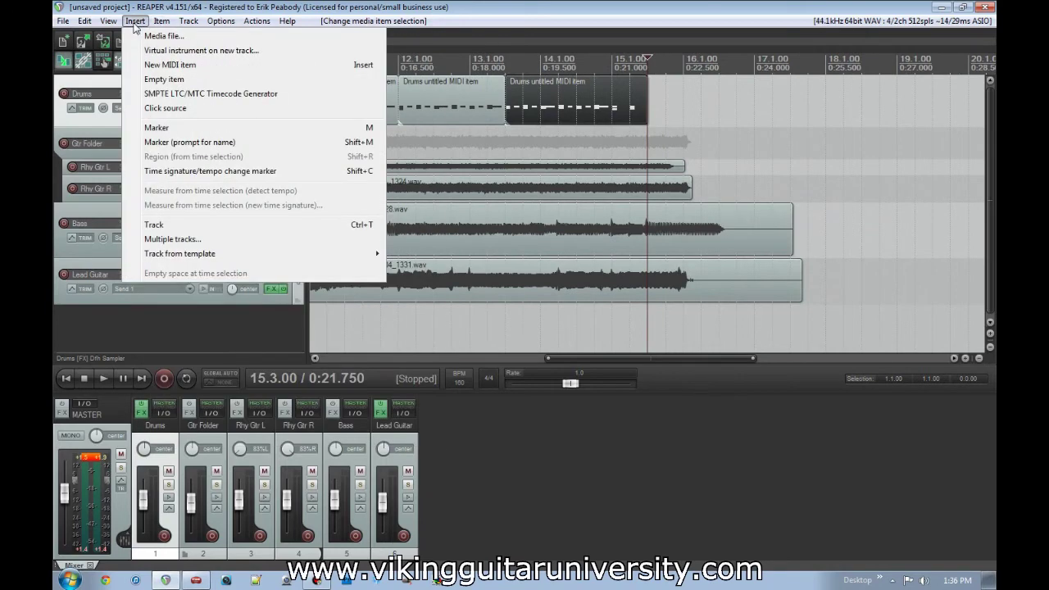
left_click(163, 65)
double_click(699, 106)
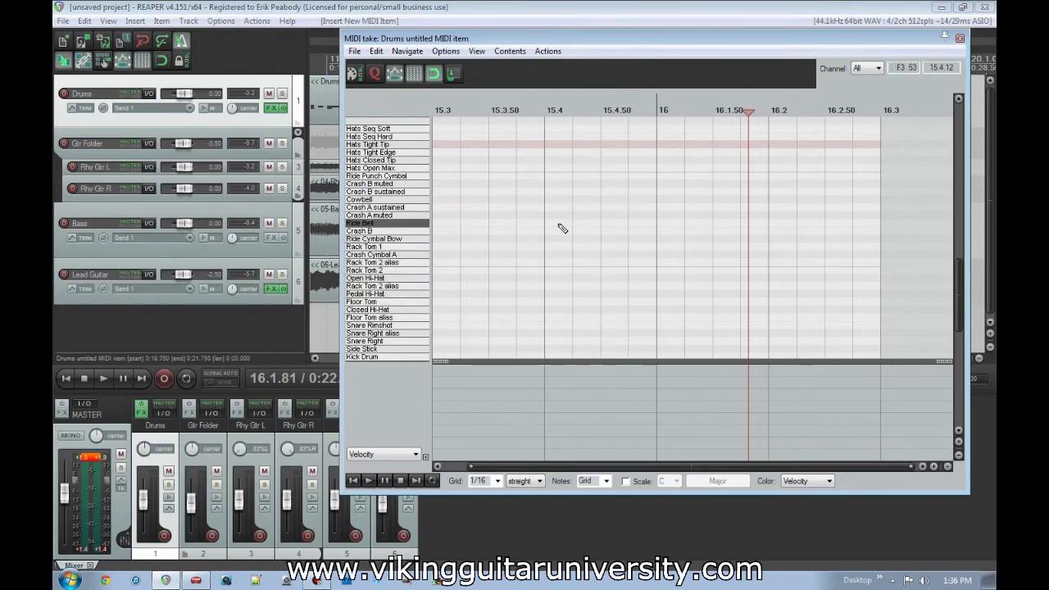
Add Kick Drum notes at 15.3, 15.4, 15.4.50 and 16.2.50 and a Snare Right note at 16.
scroll(408, 320, "down", 2)
left_click(446, 312)
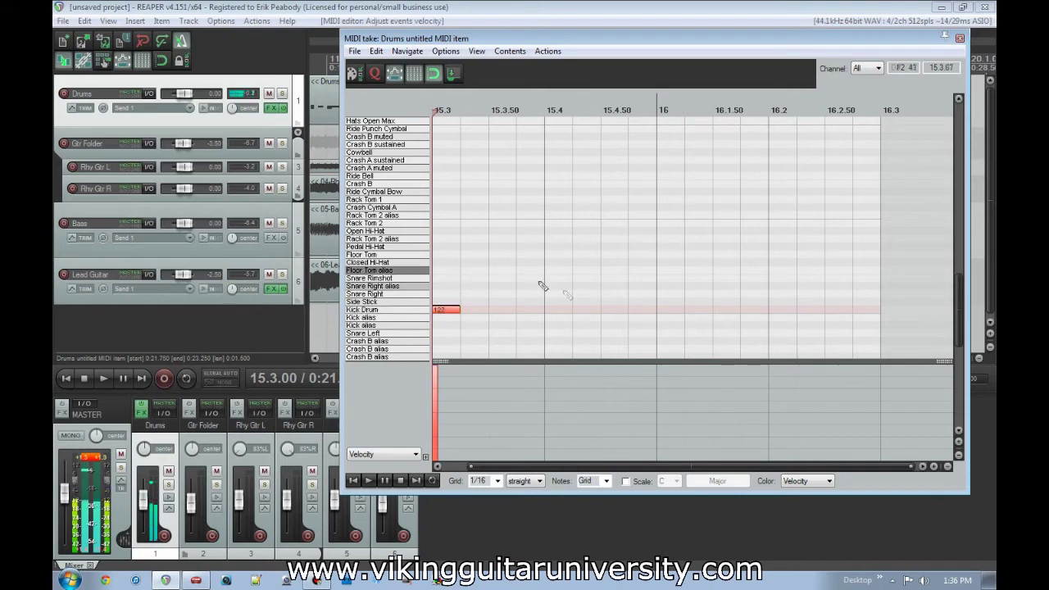
left_click(562, 311)
left_click(615, 312)
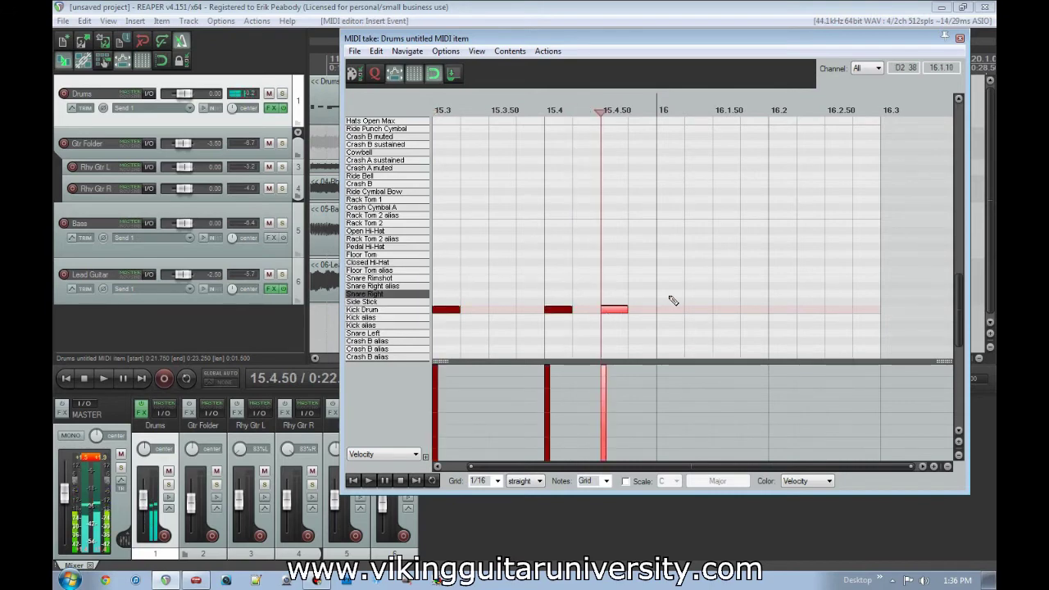
left_click(671, 294)
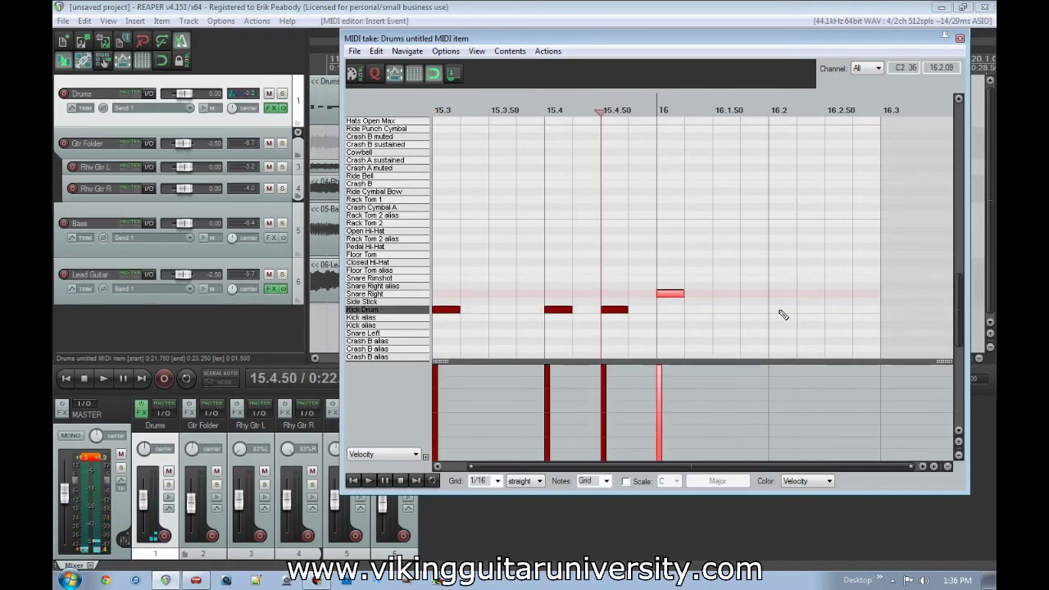
left_click(836, 311)
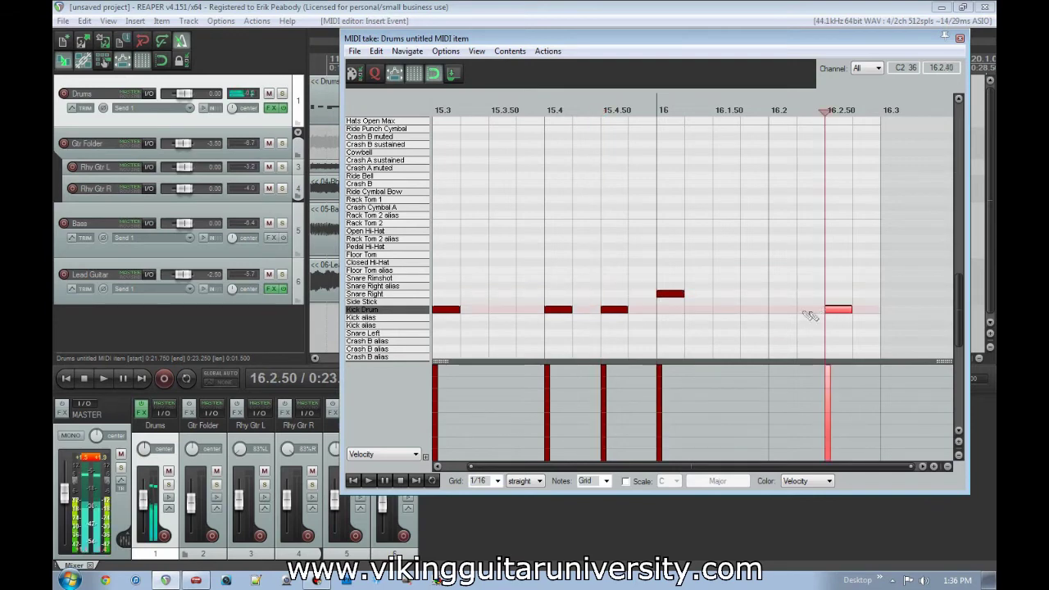
Lower the velocity of the Kick Drum notes at 15.4, 15.4.50 and 16.2.50 slightly.
left_click_drag(855, 310, 560, 308)
left_click(563, 312)
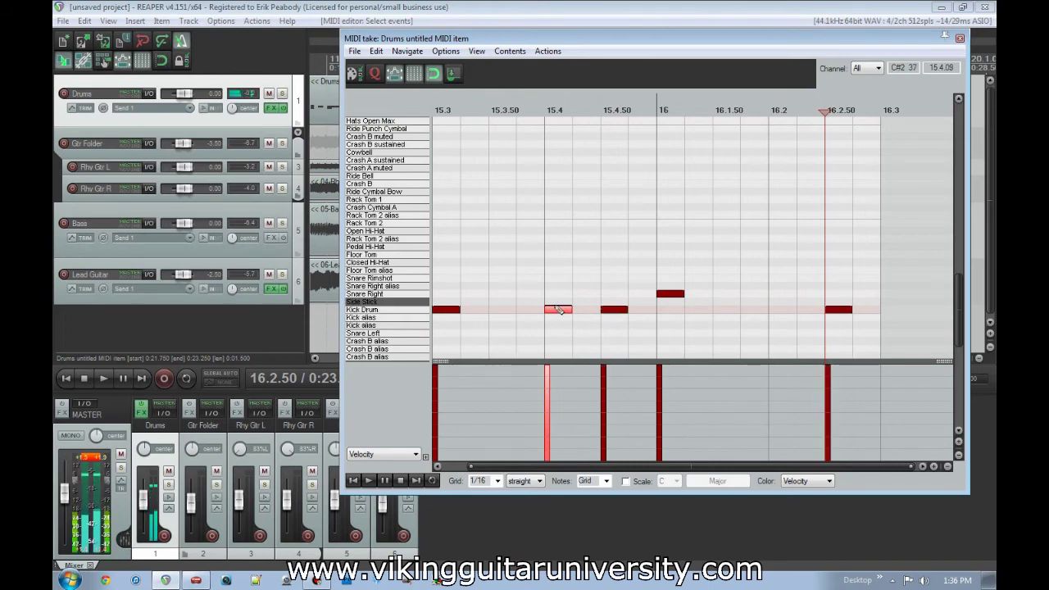
left_click_drag(858, 317, 560, 316)
Add a Crash A alias and a Crash B alias note at 15.3 and raise both to full velocity.
scroll(820, 275, "down", 3)
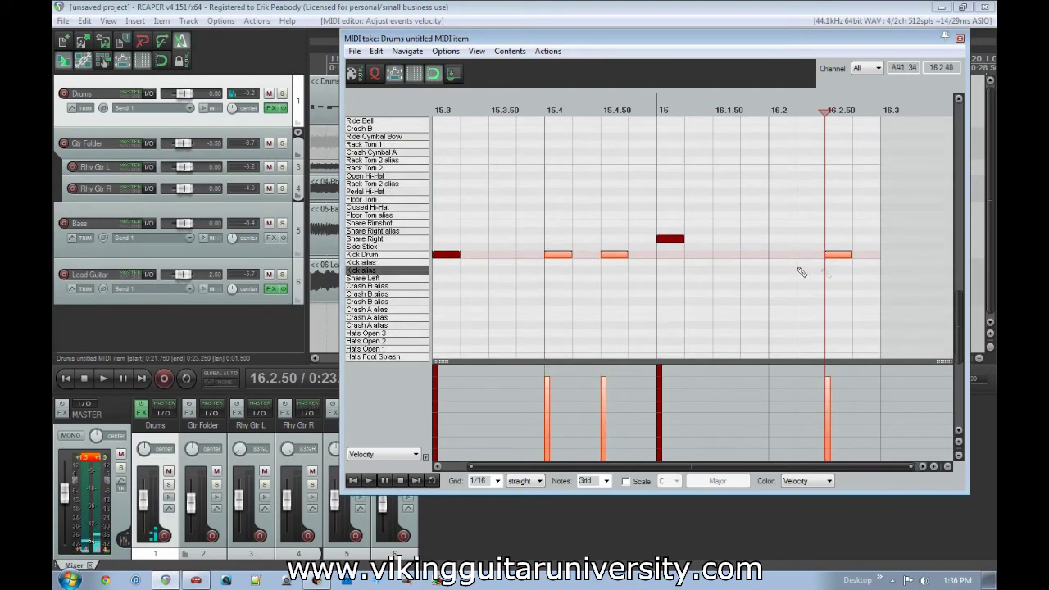
left_click(444, 309)
left_click(447, 302)
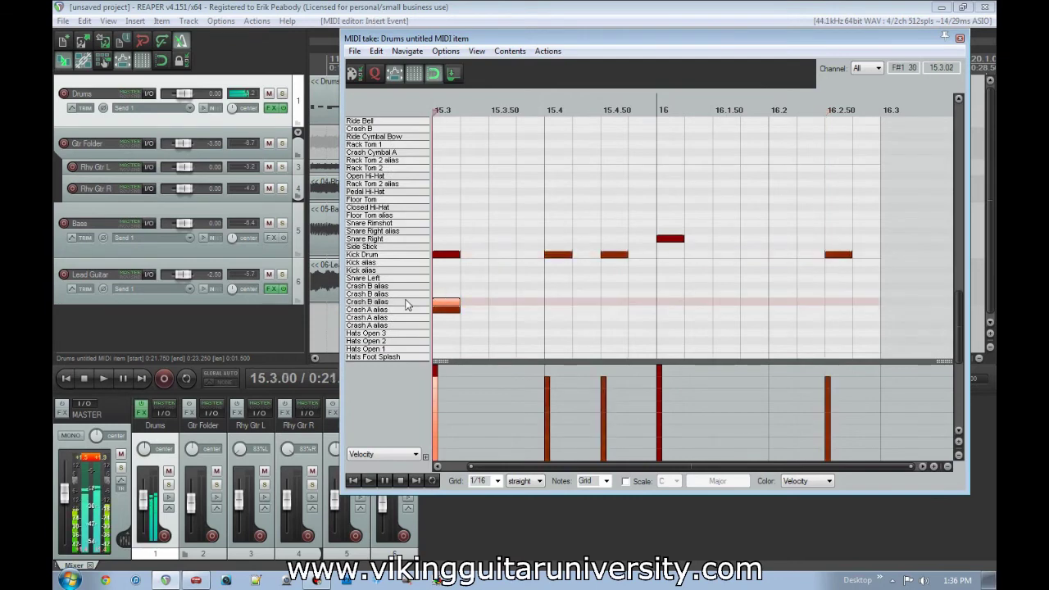
scroll(448, 301, "down", 2)
left_click_drag(448, 297, 455, 230)
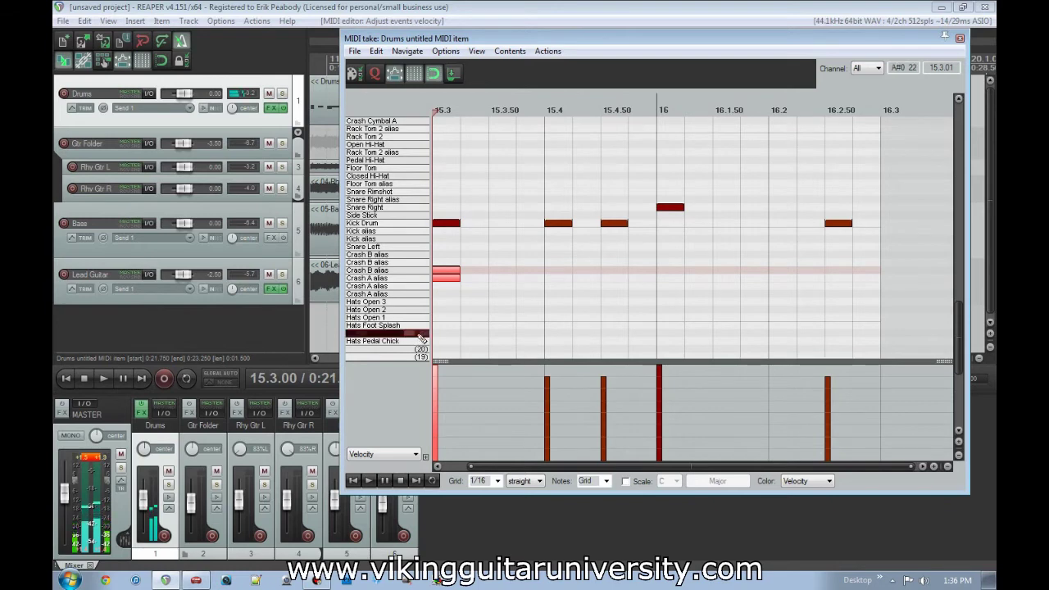
Add Hats Closed Edge notes on every eighth from 15.3.50 to 16.2.50 and play the pattern.
left_click(507, 334)
left_click(556, 335)
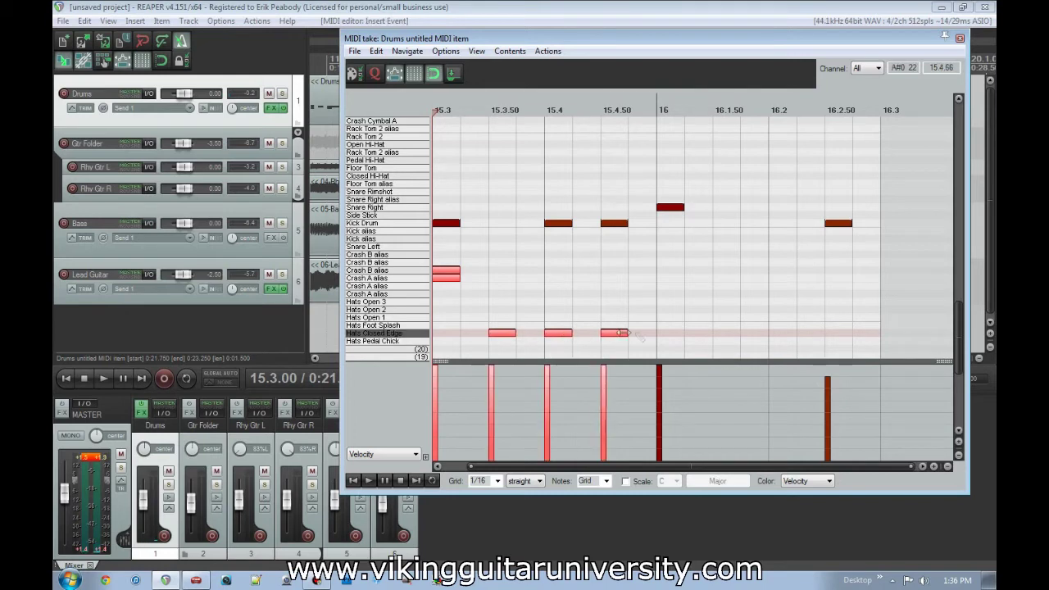
left_click(669, 335)
left_click(724, 335)
left_click(780, 334)
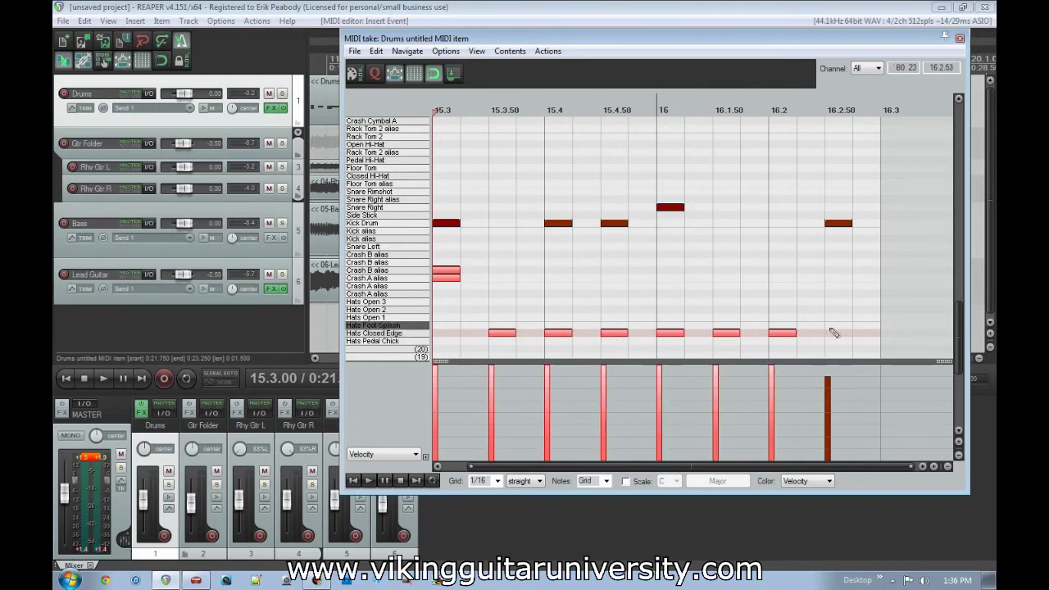
left_click(836, 334)
key("space")
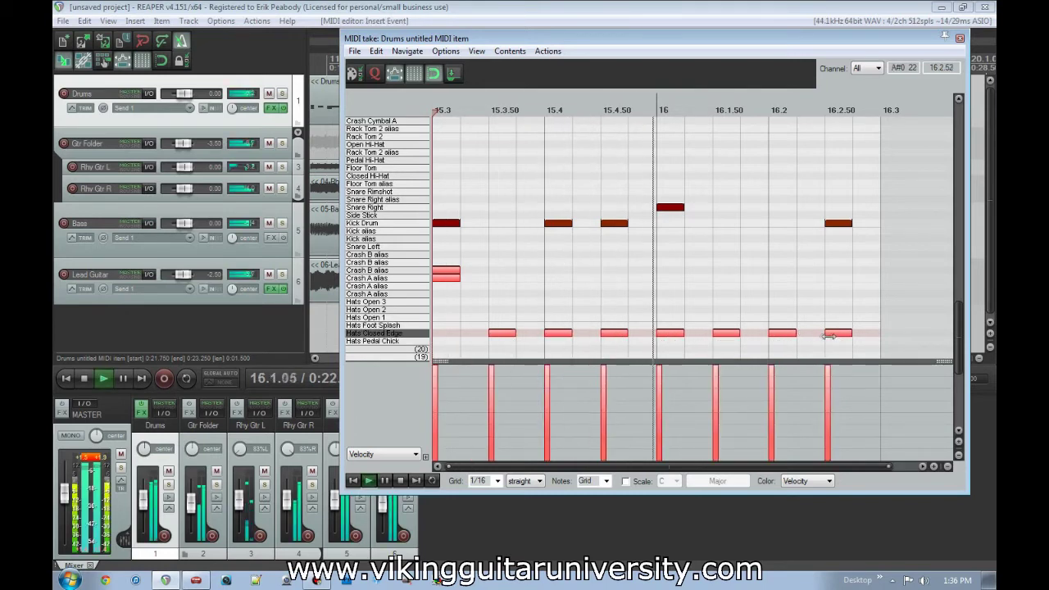
Set the closed hat velocities to about 88 at 15.4 and 16.2 and about 50 on the off-beats.
left_click_drag(487, 323, 838, 337)
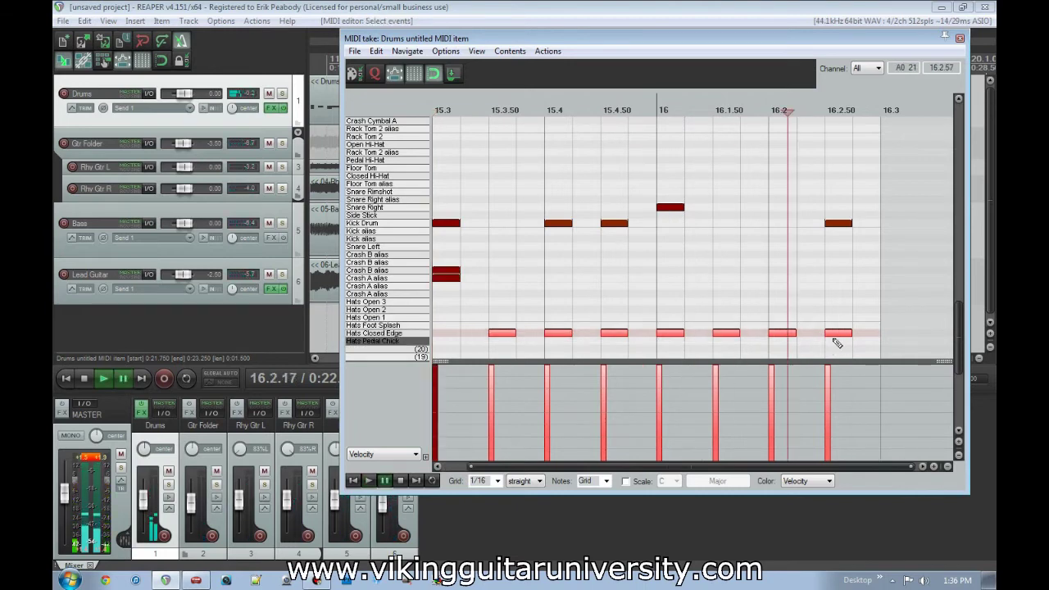
left_click(491, 421)
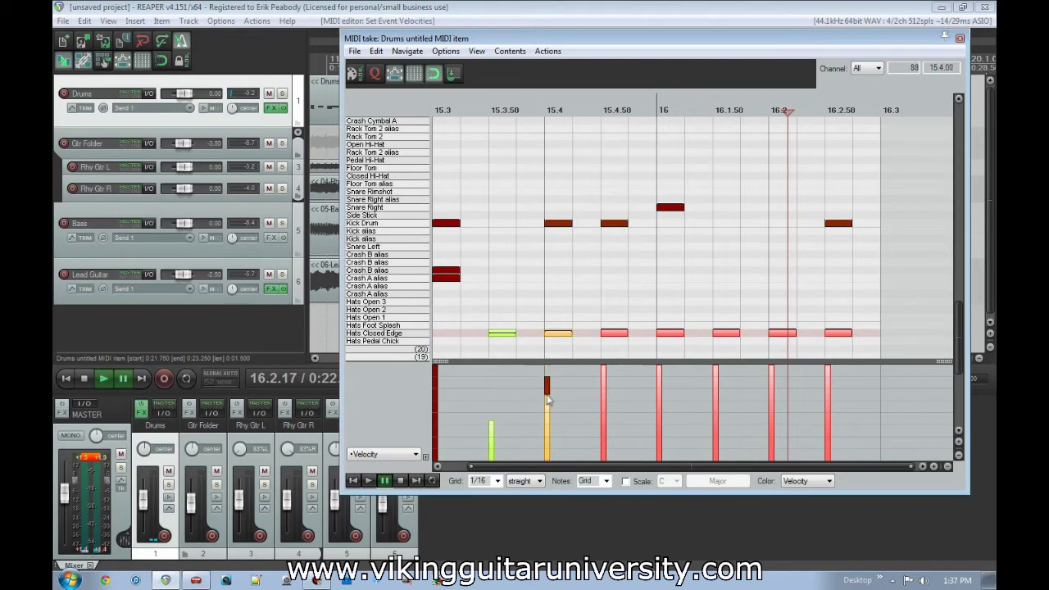
left_click(601, 424)
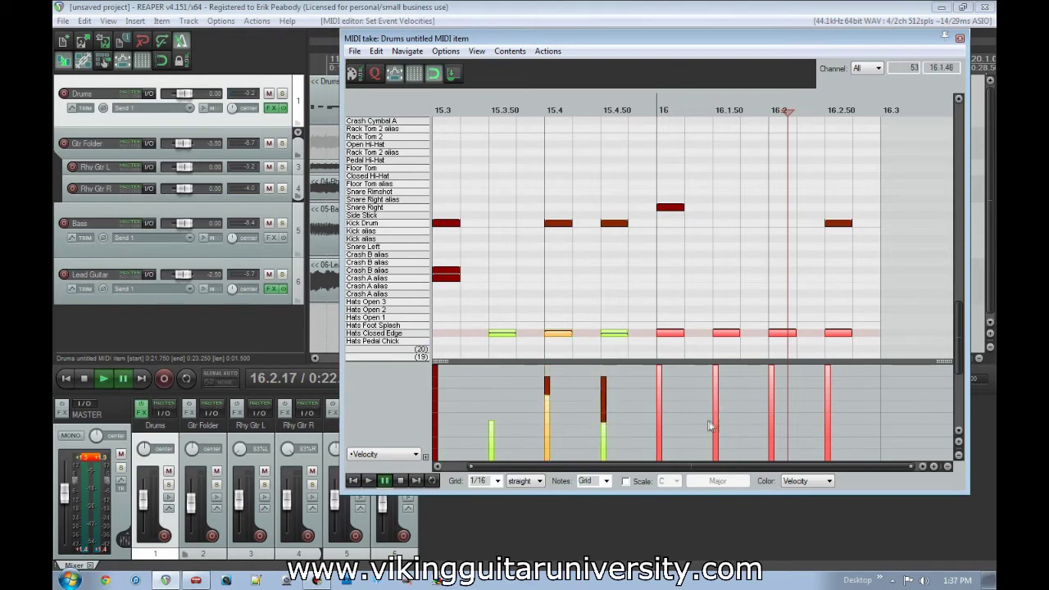
left_click(770, 399)
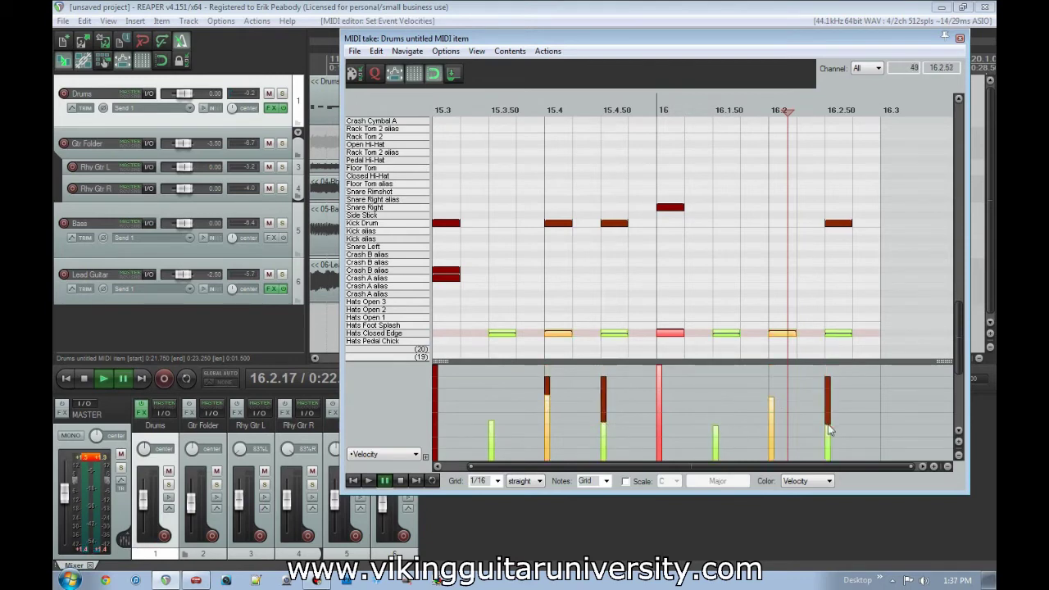
Extend the end of the drum MIDI item to 17.3 with empty space and widen the note editor window.
scroll(853, 180, "down", 2)
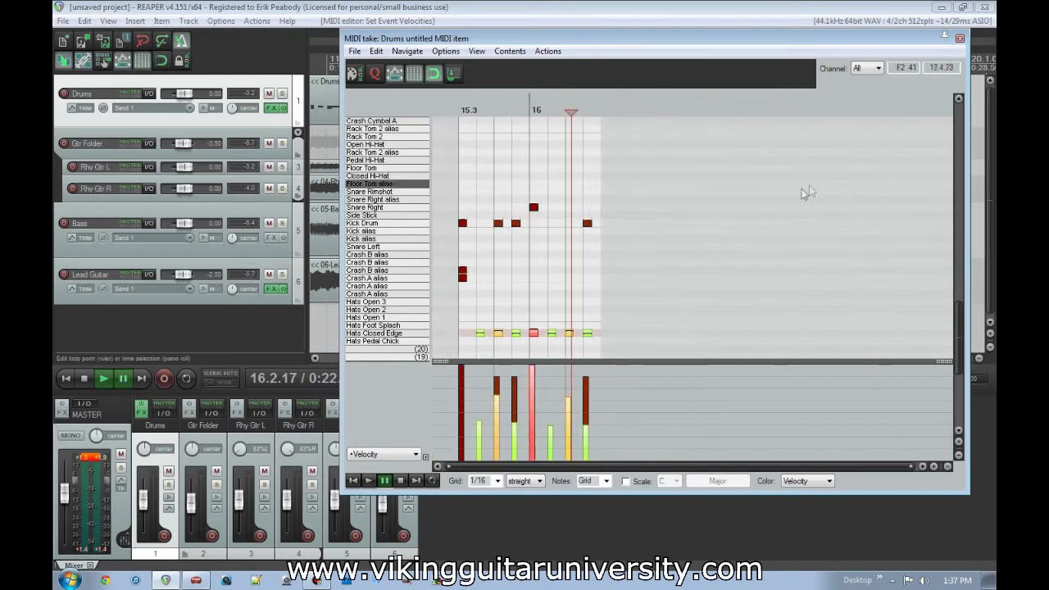
left_click_drag(713, 203, 937, 199)
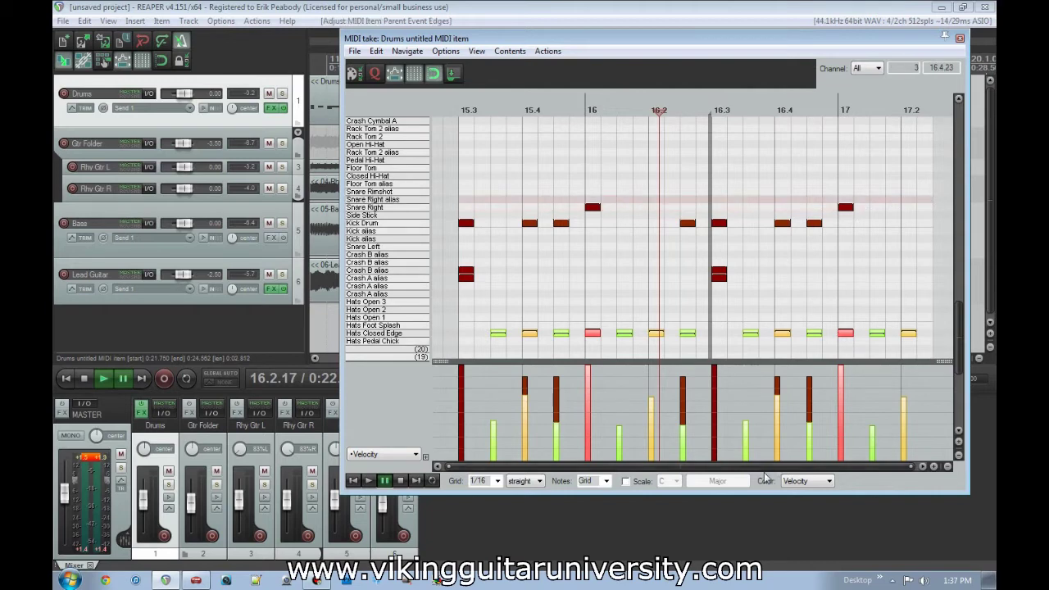
left_click_drag(937, 260, 845, 257)
left_click_drag(582, 201, 832, 200)
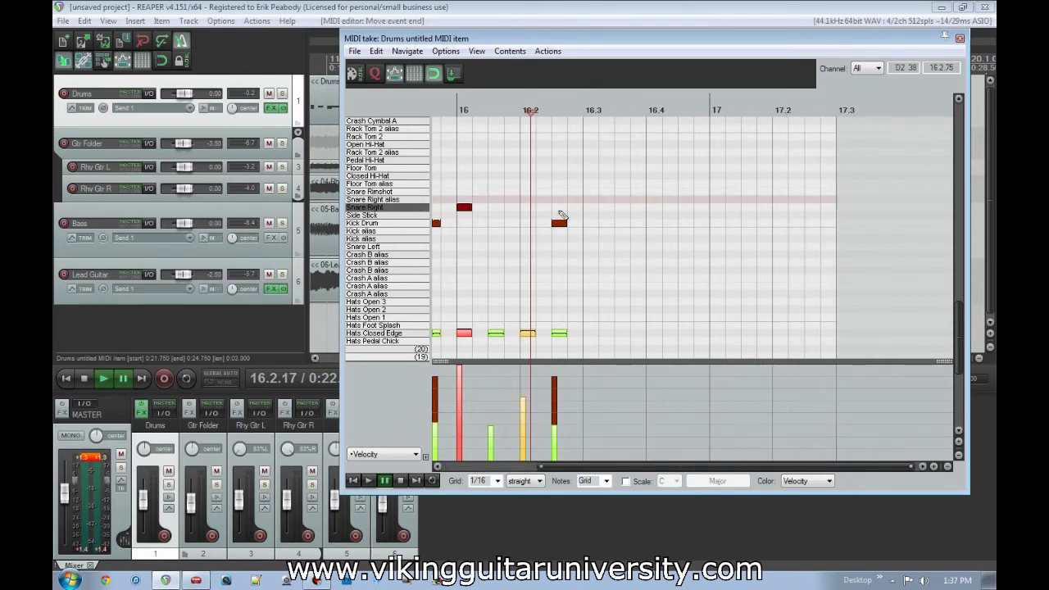
left_click_drag(343, 99, 84, 97)
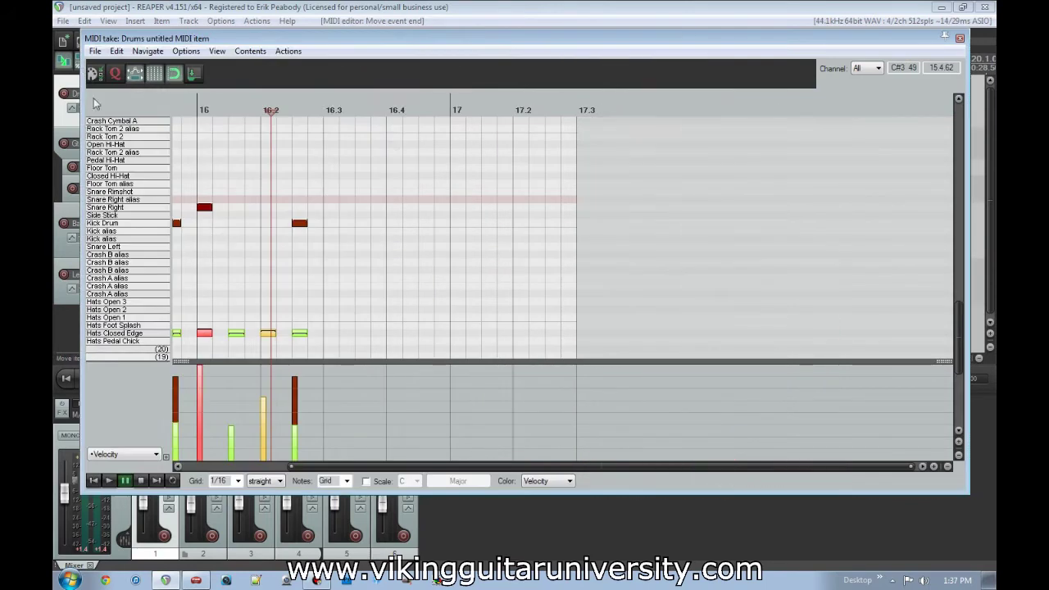
key("space")
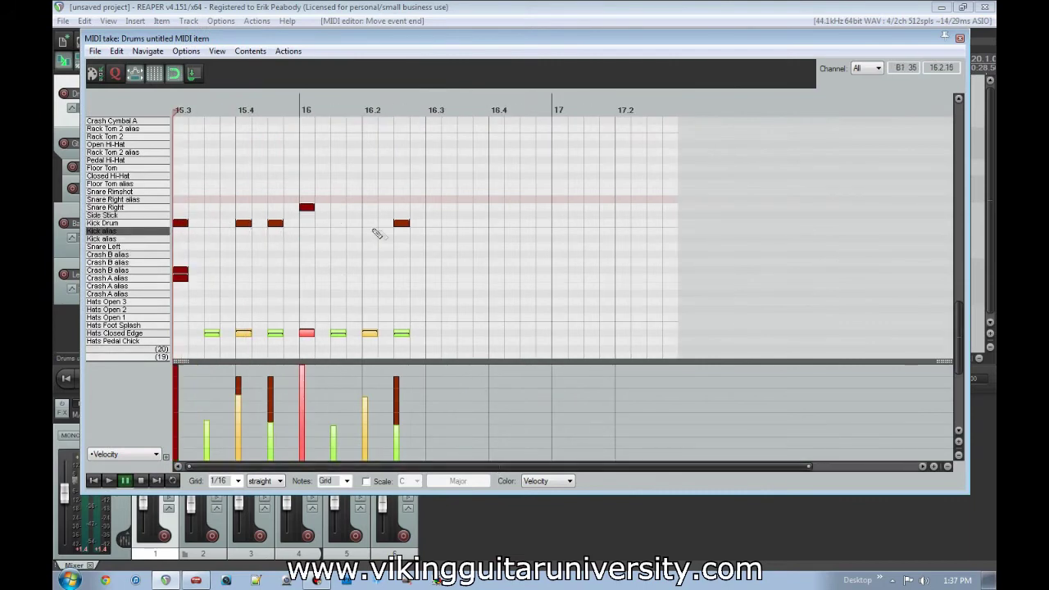
Add Kick Drum notes at 16.4 and 16.4.50 at slightly reduced velocity and a Snare Right note at 17.
left_click(496, 225)
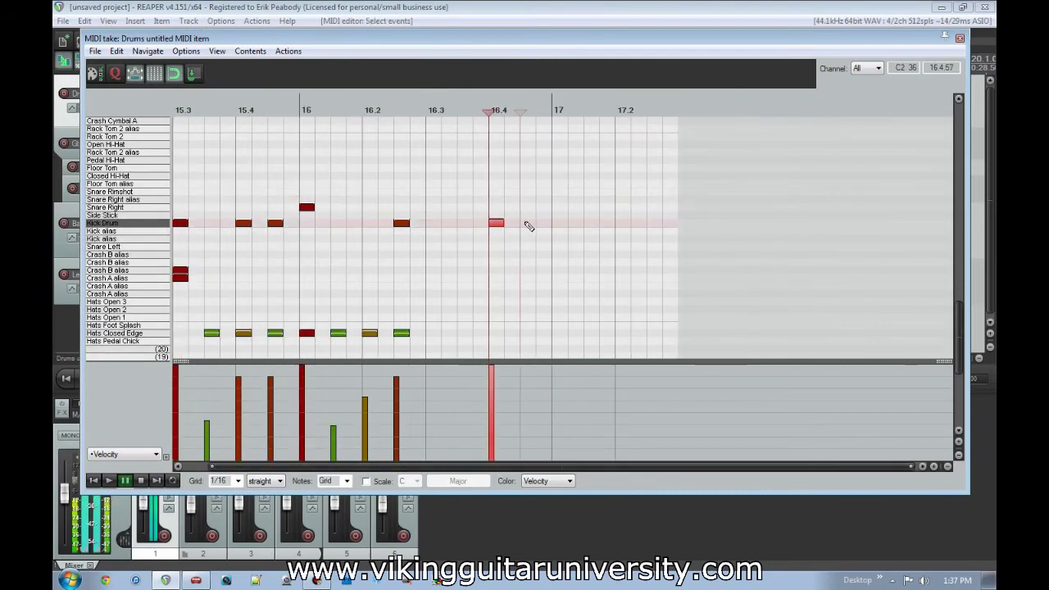
left_click(526, 223)
left_click(558, 209)
left_click_drag(548, 218, 489, 231)
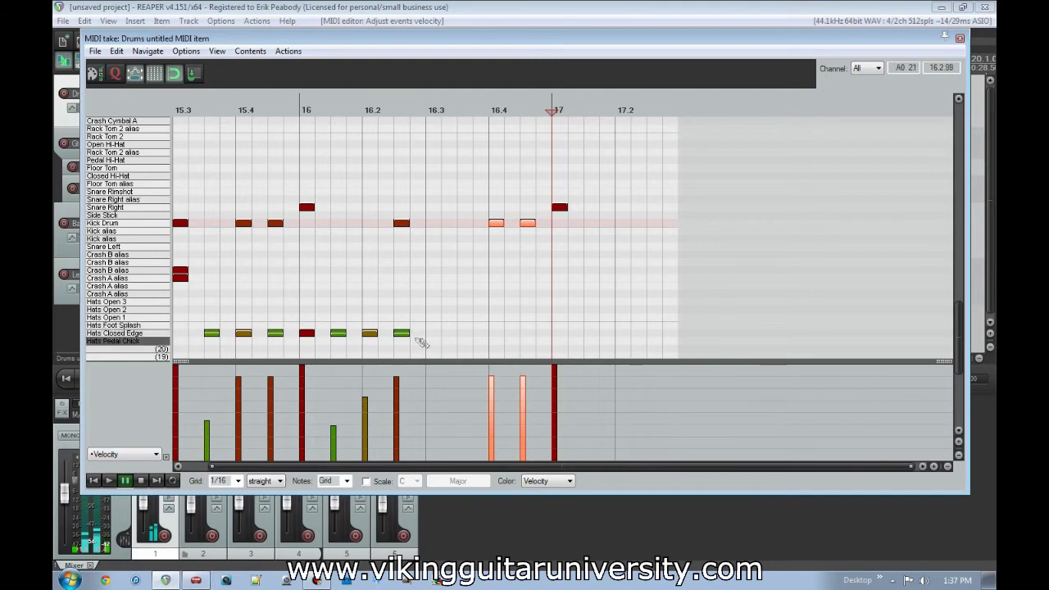
Copy the four Hats Closed Edge notes from 16 to 16.2.50 and paste them at 16.3 and again at 17.
left_click(308, 335)
left_click_drag(305, 317, 429, 342)
left_click(427, 337)
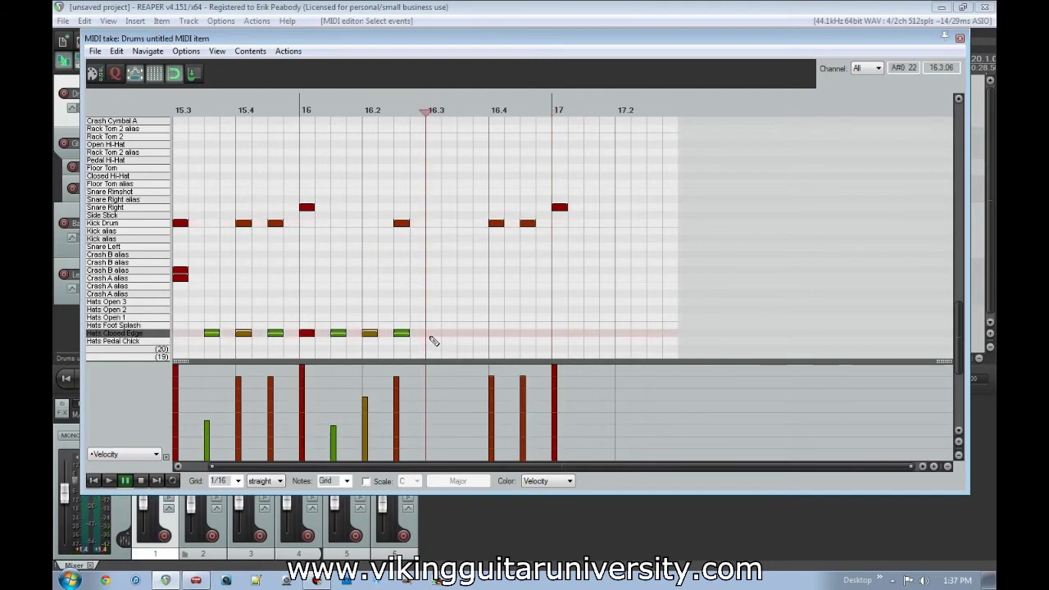
key("ctrl+v")
left_click(559, 340)
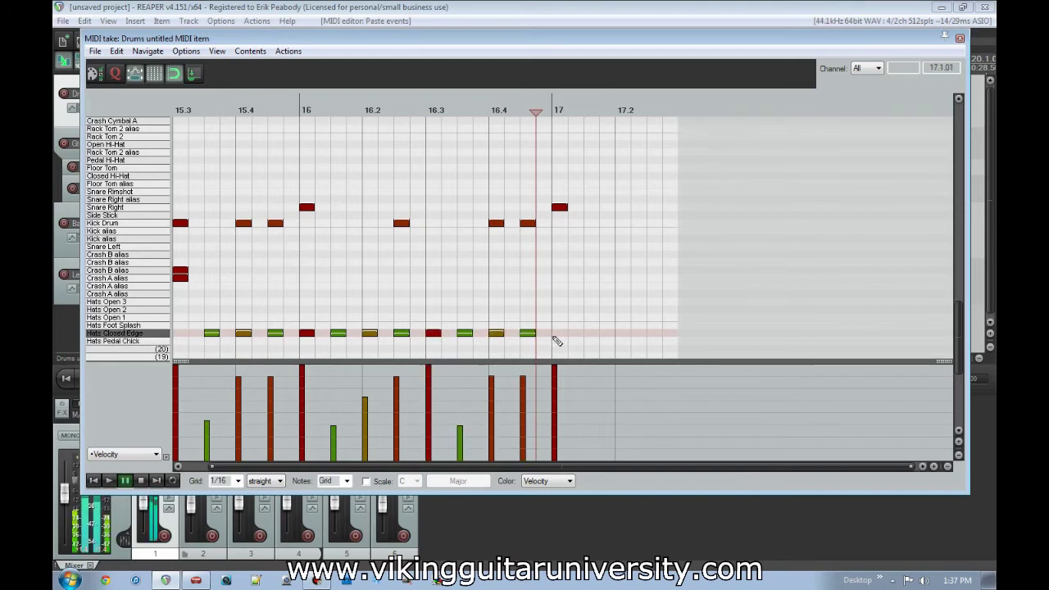
key("ctrl+v")
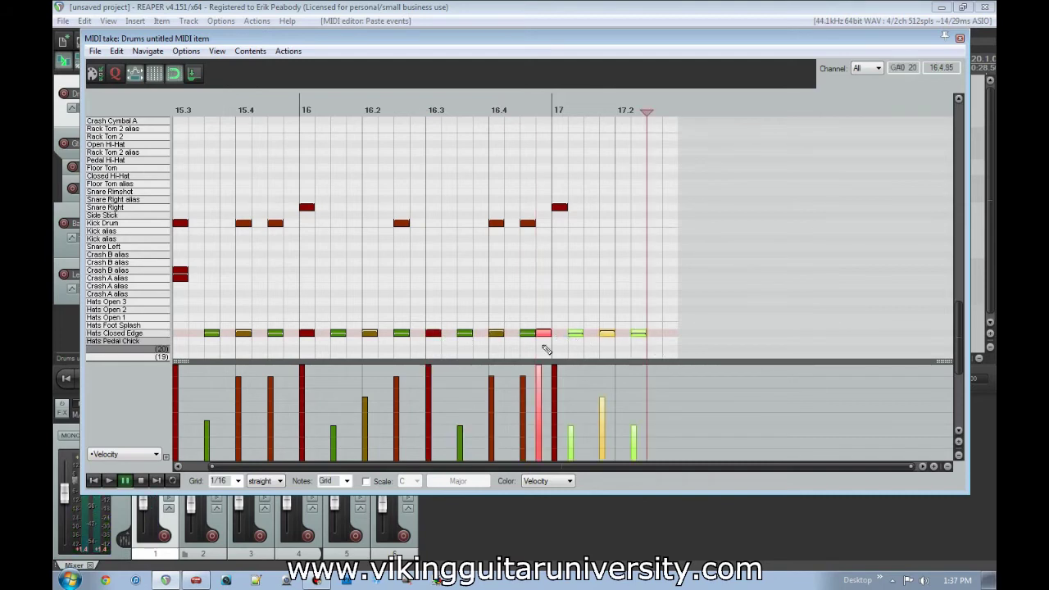
left_click_drag(545, 336, 557, 336)
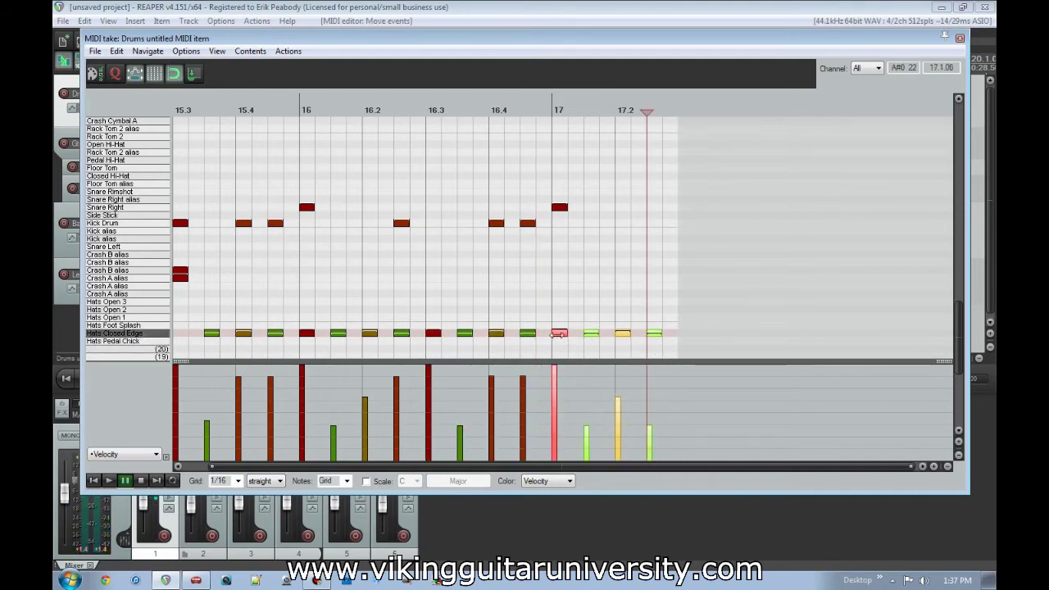
Play the extended drum pattern from 15.3 and close the note editor.
key("space")
key("space")
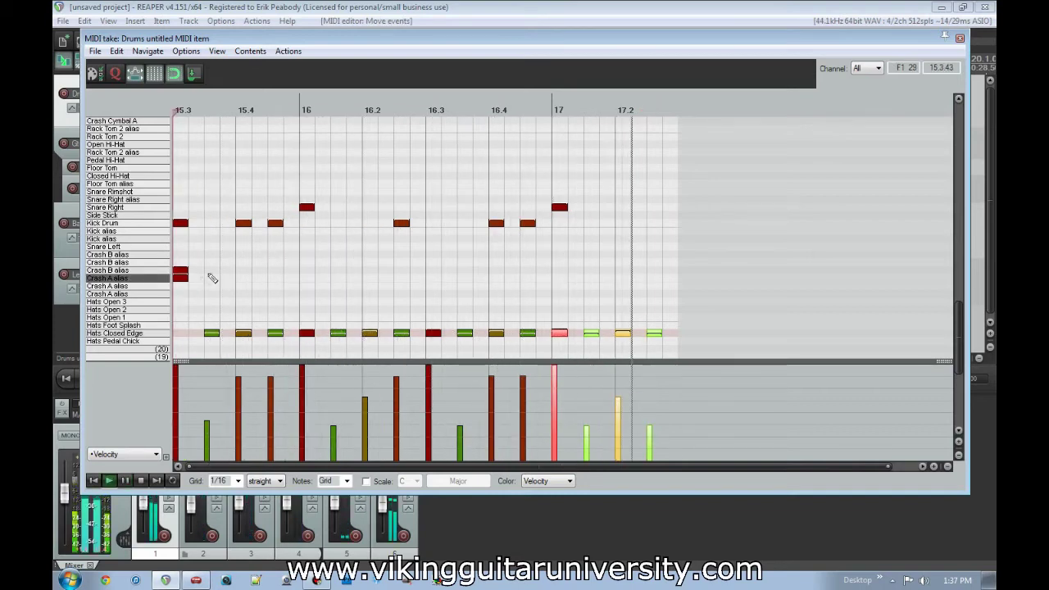
key("Return")
left_click(960, 38)
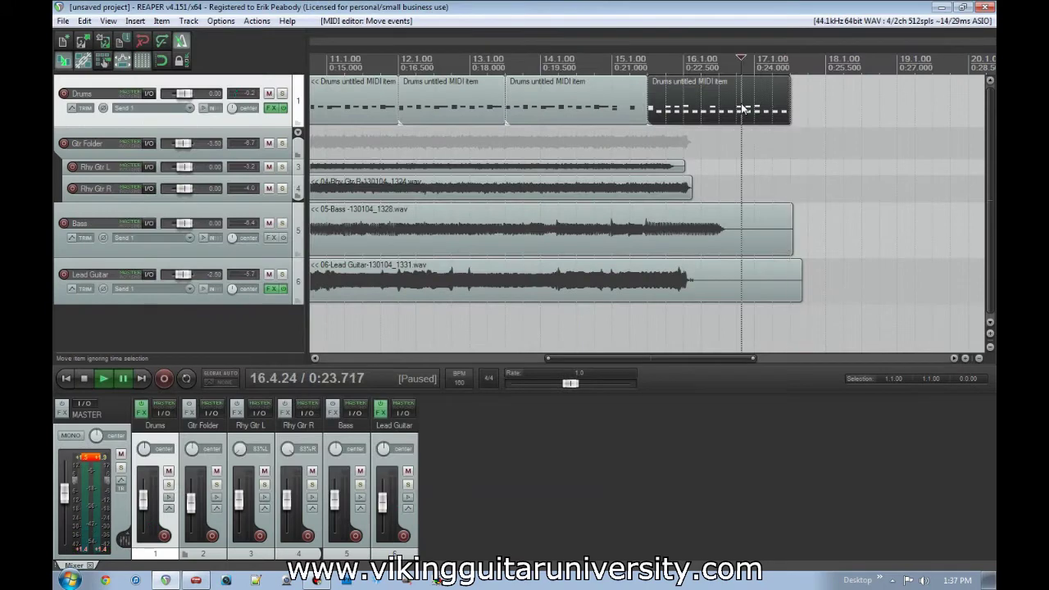
Paste a copy of the new drum item at 17.3 and open the copy for note editing.
left_click(792, 100)
key("ctrl+v")
double_click(815, 105)
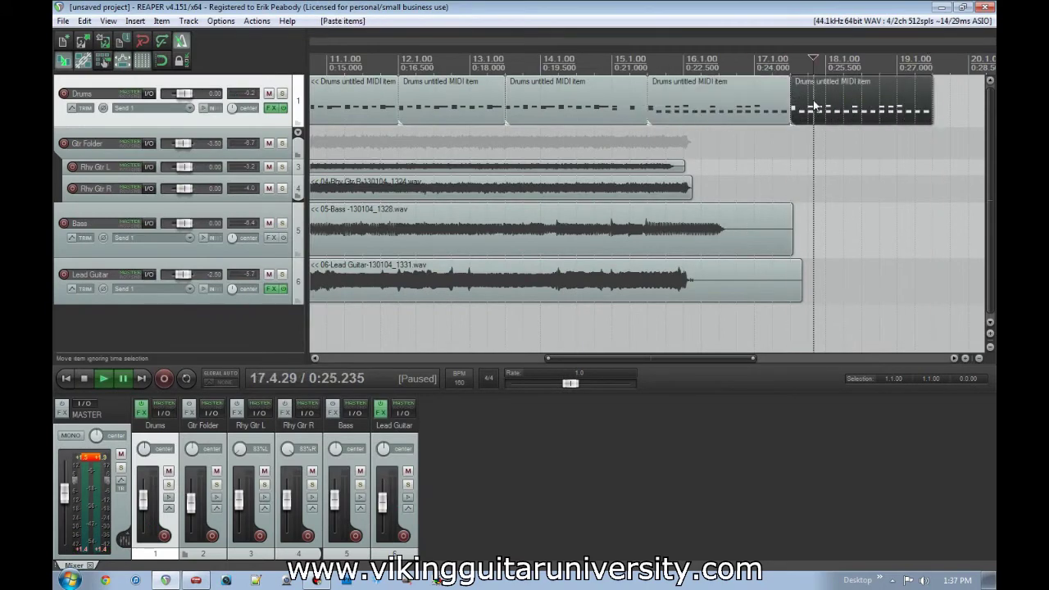
Replace the two crash notes at 17.3 with one Hats Closed Edge note and close the note editor.
left_click_drag(184, 305, 185, 302)
key("Delete")
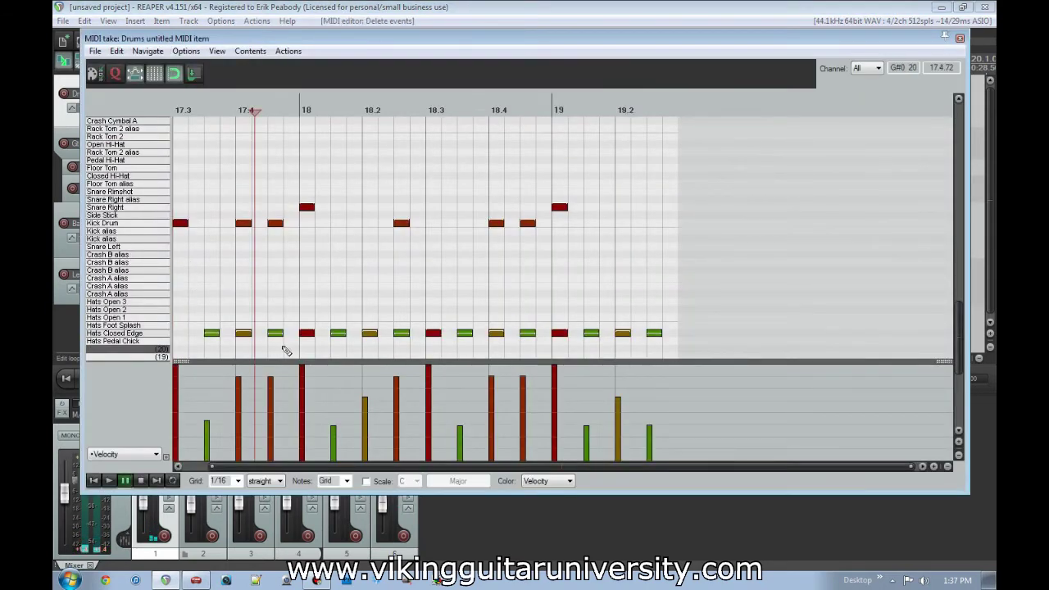
left_click(184, 334)
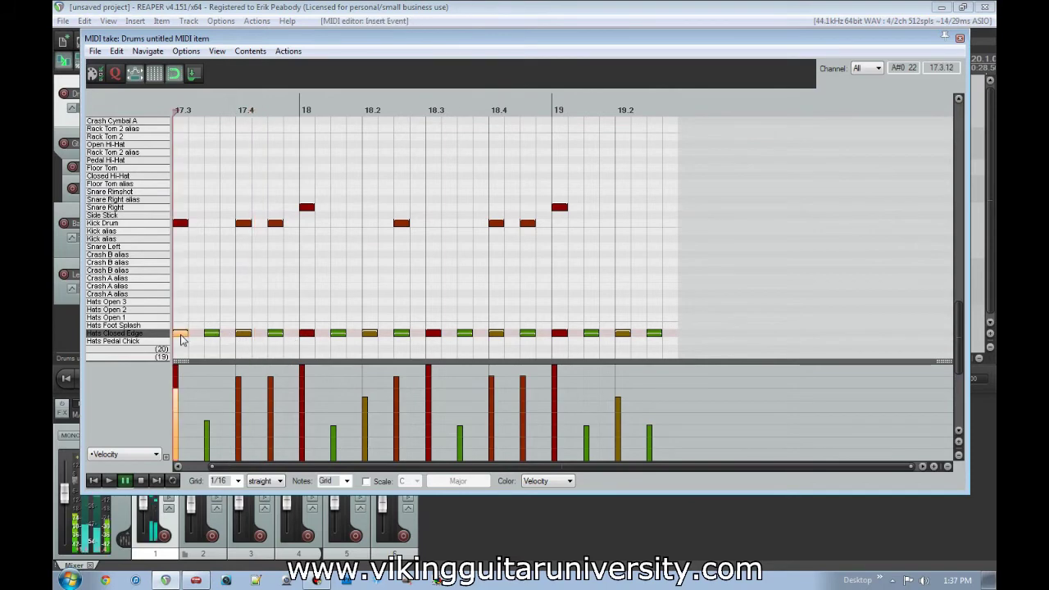
left_click(960, 38)
Paste two more copies of the drum item end to end on the Drums track, starting at 19.3.
scroll(849, 119, "down", 2)
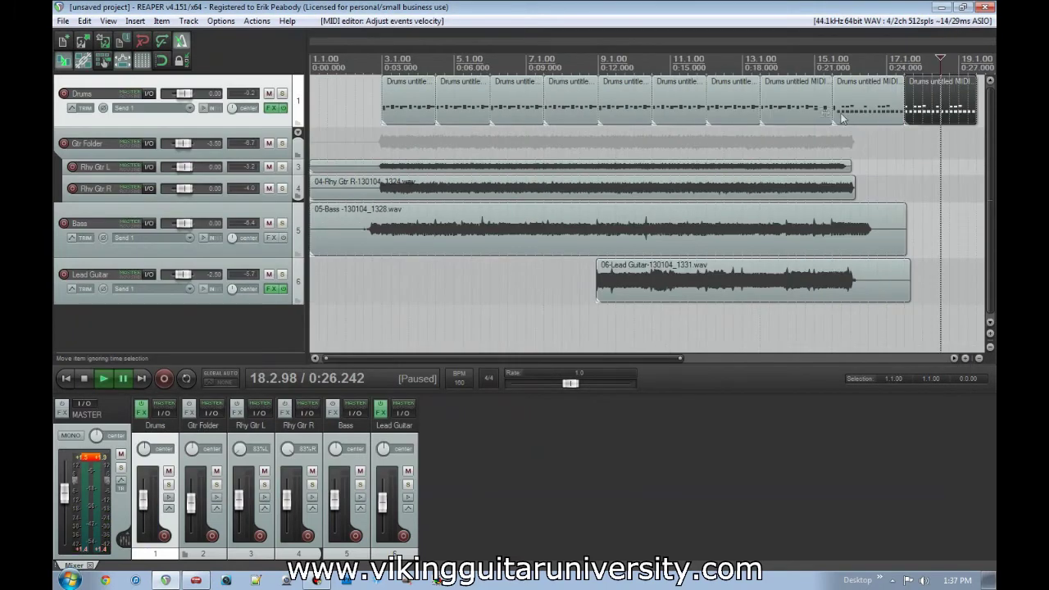
scroll(900, 109, "down", 3)
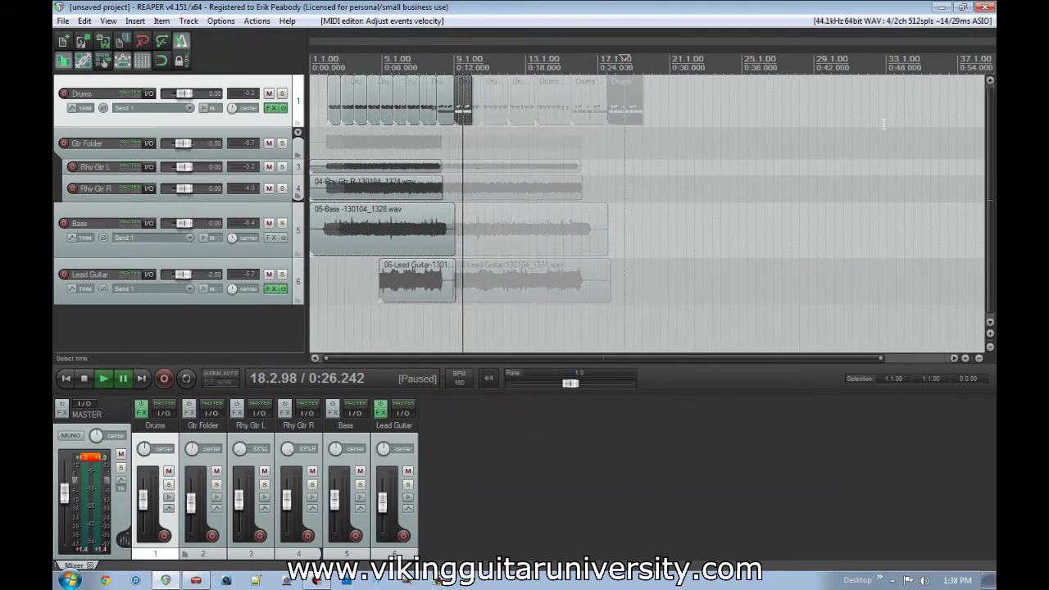
left_click(643, 110)
key("ctrl+v")
key("ctrl+v")
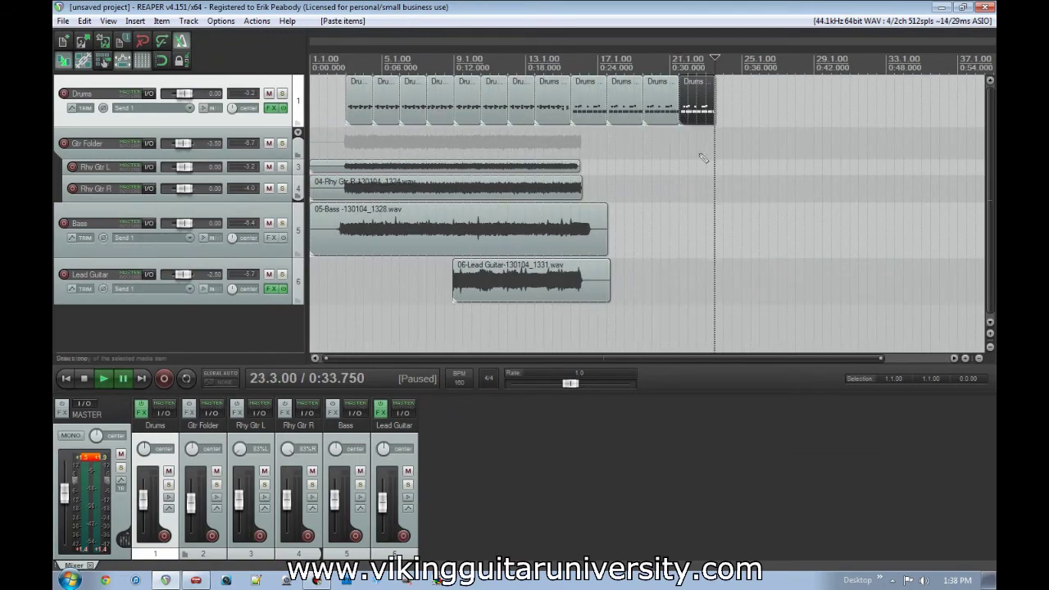
In the last drum item's notes, move the snare note at 23 to the Kick Drum row and delete the hi-hat notes from 23 onward.
double_click(696, 117)
key("space")
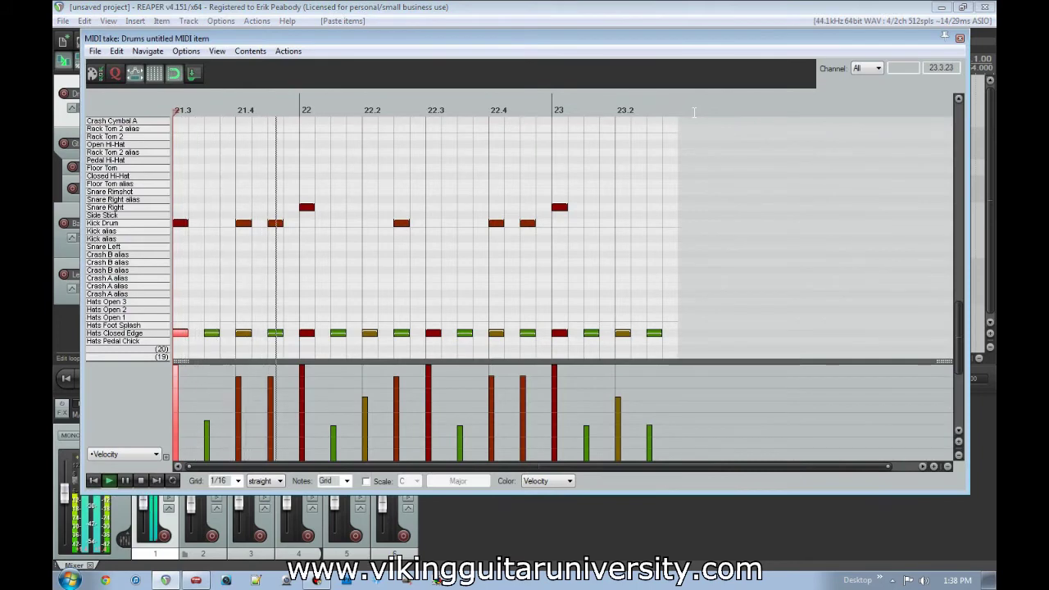
key("space")
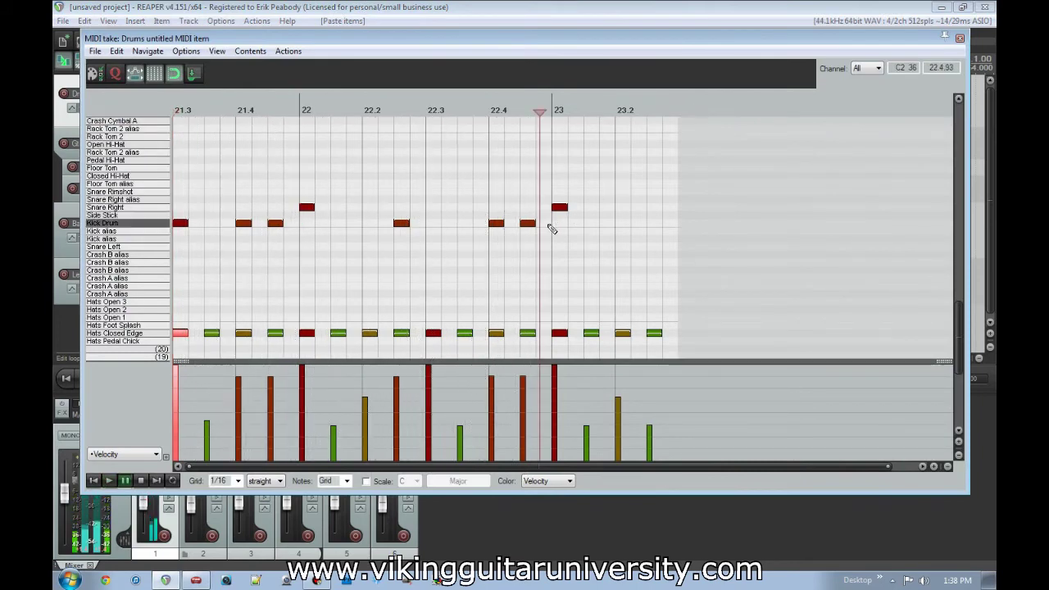
left_click_drag(561, 210, 560, 223)
left_click_drag(558, 277, 664, 336)
key("Delete")
Add a Kick Drum and a Crash B alias note at 23.2 plus a Crash A alias note at 23, and close the note editor.
left_click_drag(966, 385, 964, 340)
left_click(623, 238)
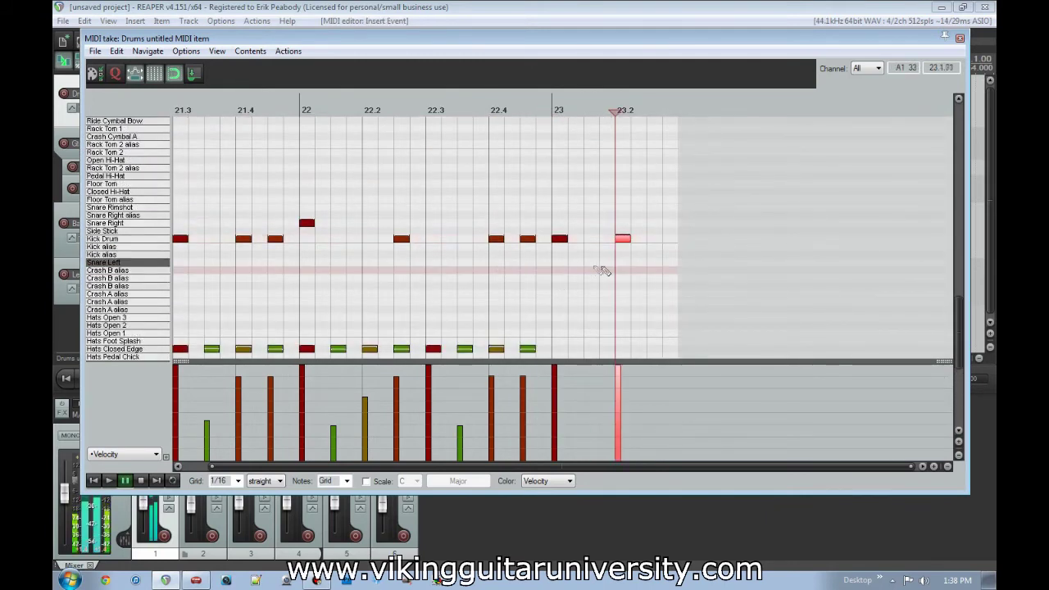
left_click(624, 272)
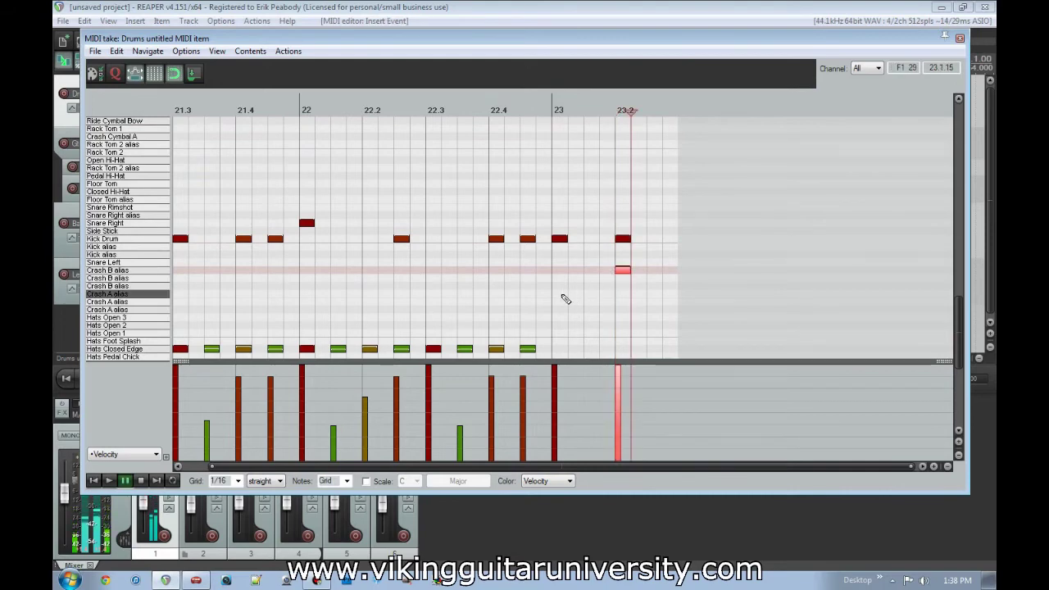
left_click(562, 293)
left_click(960, 39)
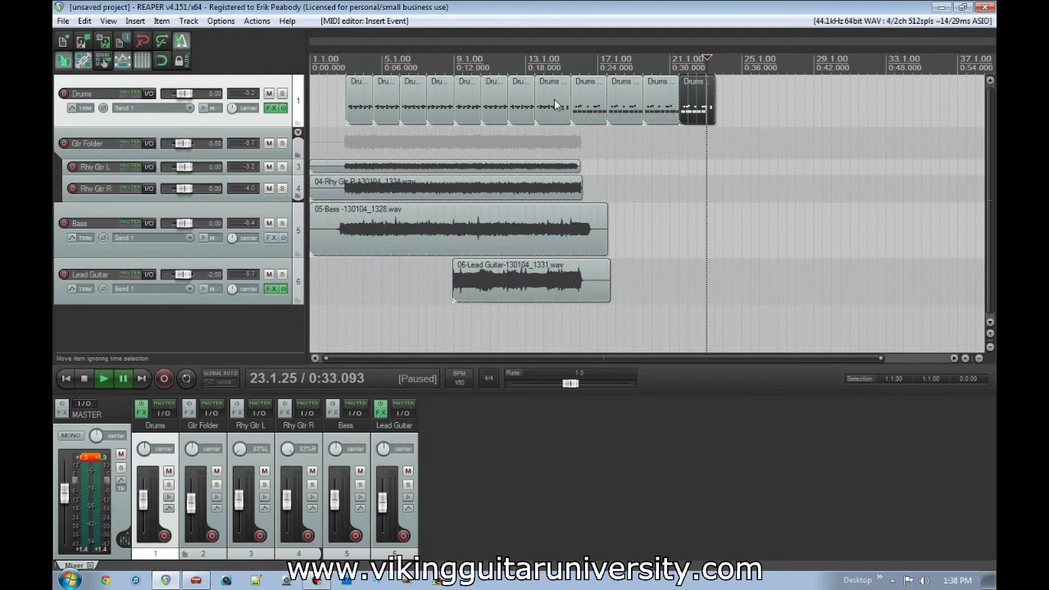
Copy the first four drum items and paste them at 23.3 on the Drums track.
left_click(438, 107)
left_click(355, 104, "shift")
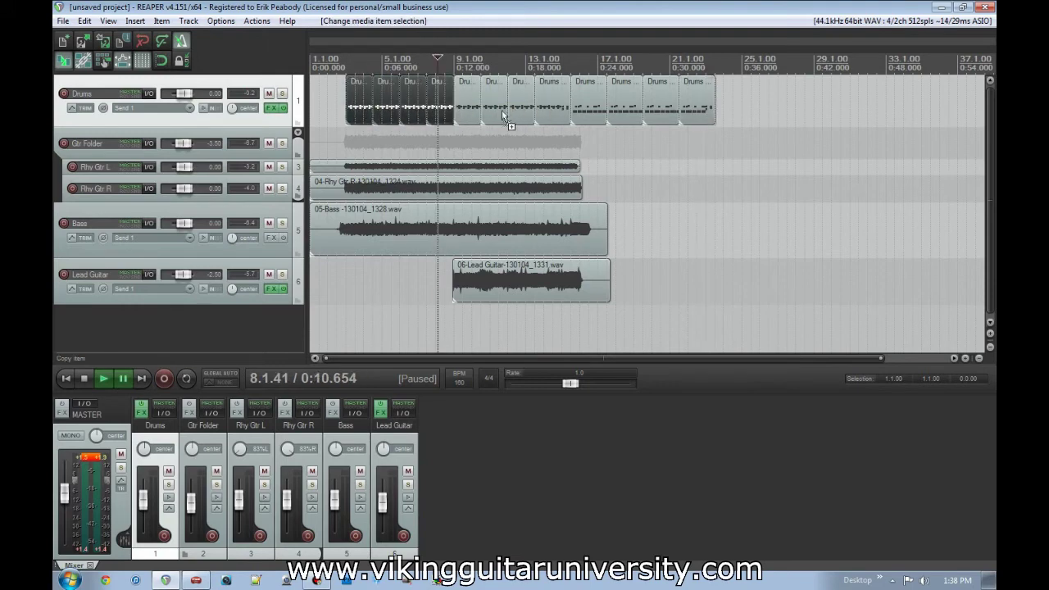
key("ctrl+v")
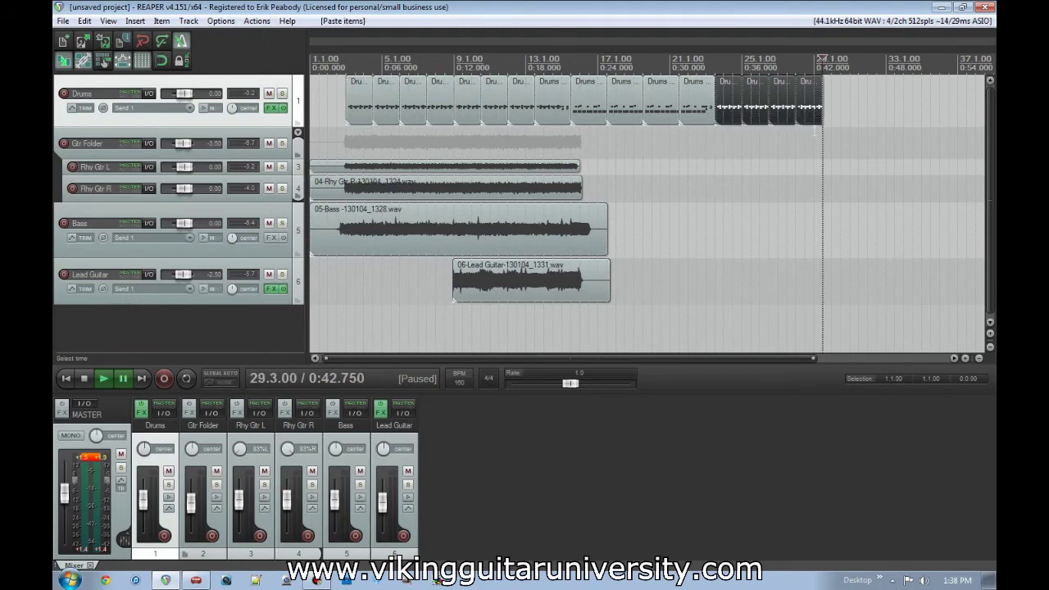
Insert a new MIDI item at 29.3 on the Drums track and open it for note editing.
key("Insert")
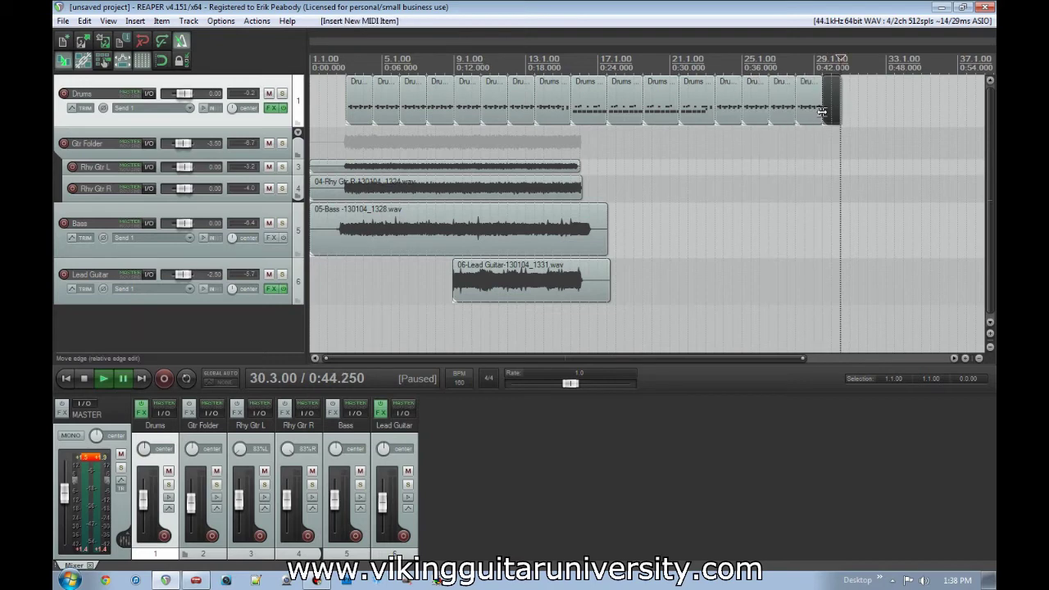
scroll(830, 115, "up", 5)
double_click(598, 110)
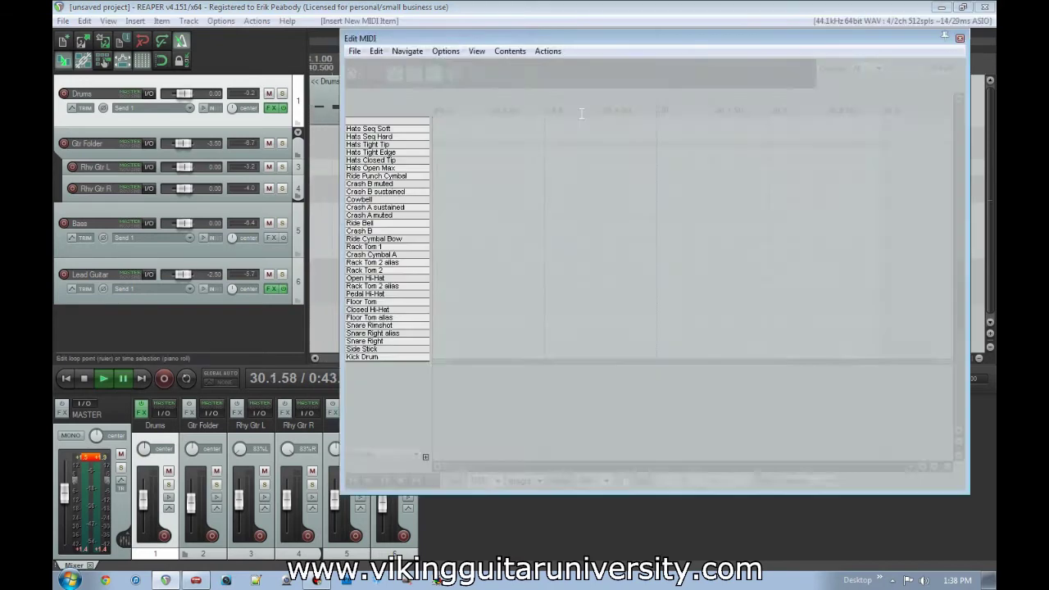
Add Kick Drum, Crash B alias and Crash A alias notes at 29.3 and close the note editor.
scroll(411, 294, "down", 2)
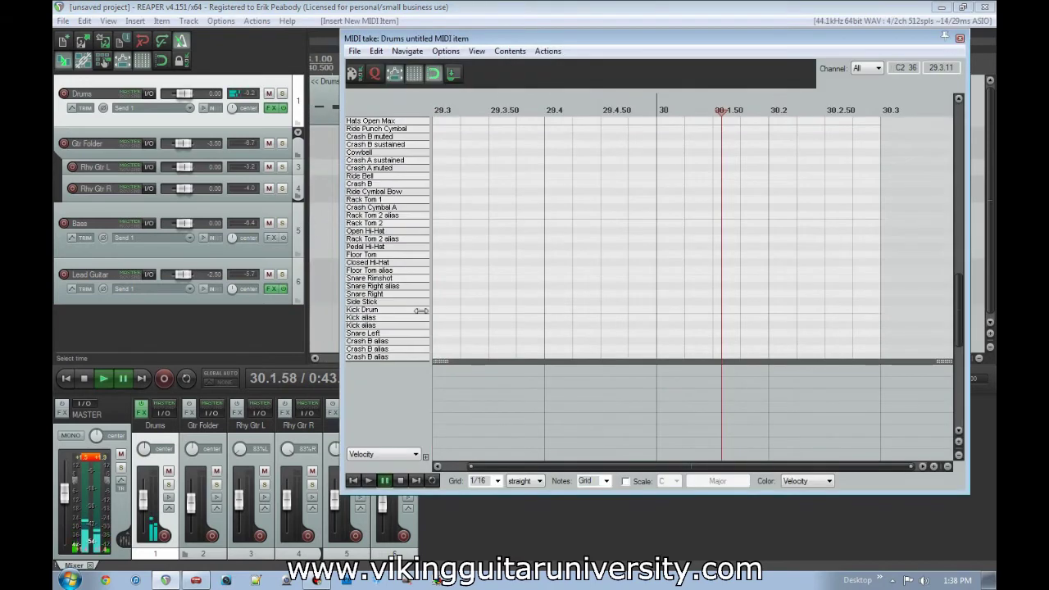
left_click(444, 312)
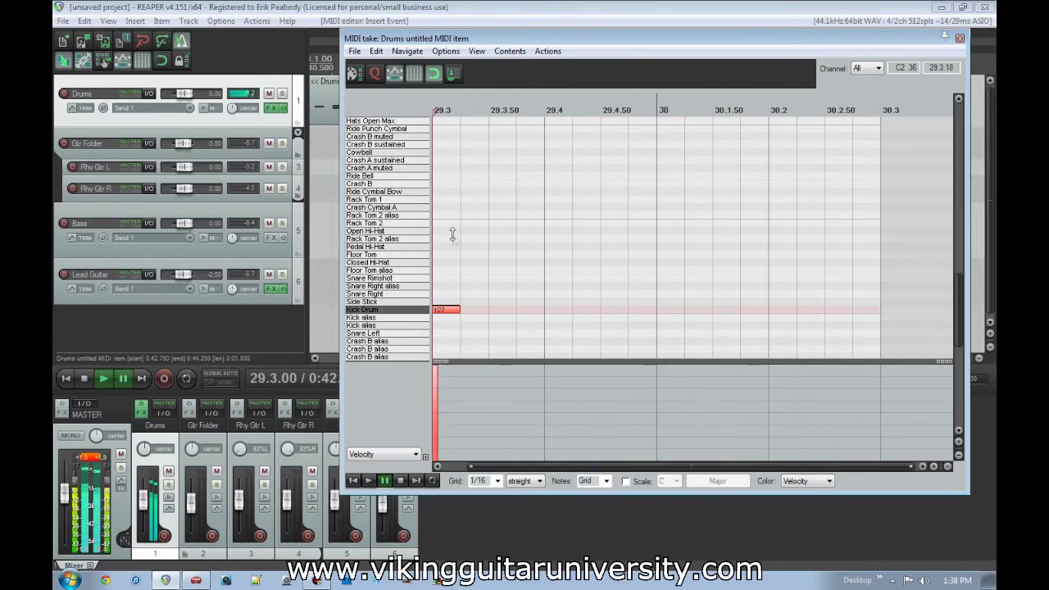
scroll(451, 238, "down", 2)
left_click(446, 286)
left_click(447, 317)
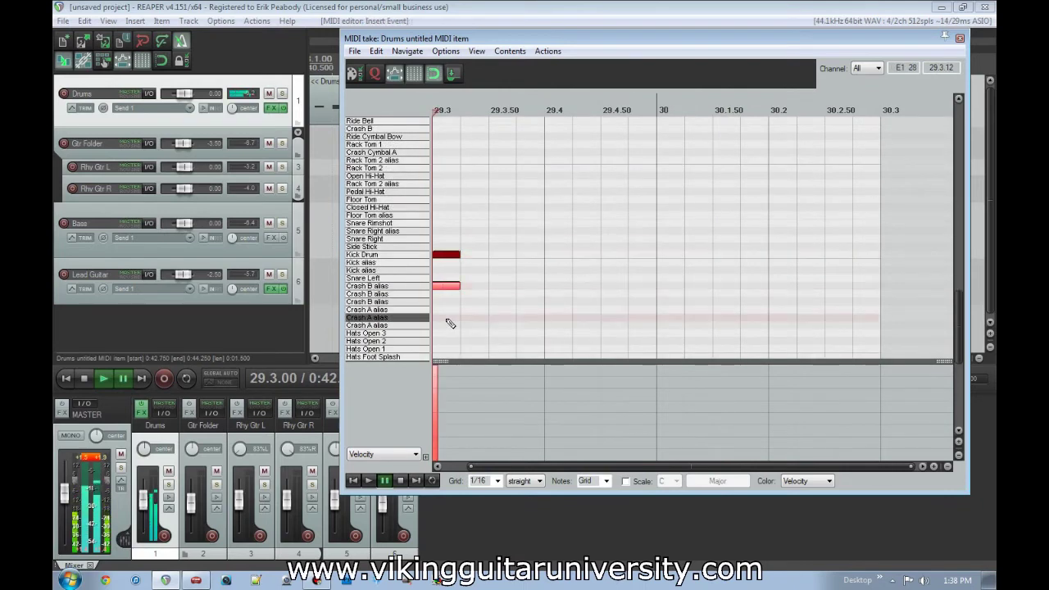
left_click(960, 38)
Freeze the Drums track to stereo.
scroll(824, 107, "down", 5)
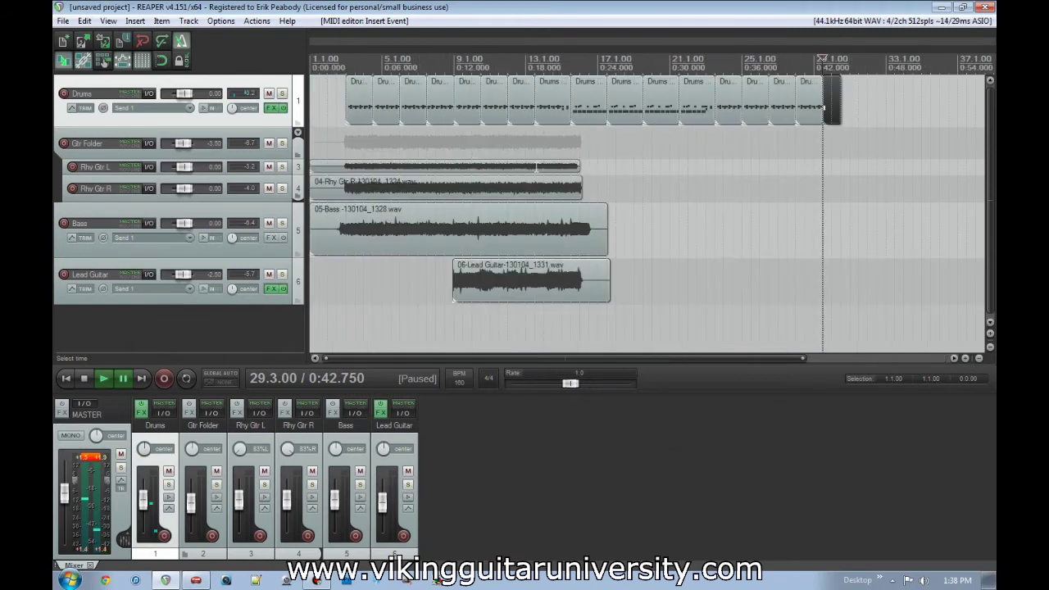
right_click(187, 88)
mouse_move(335, 200)
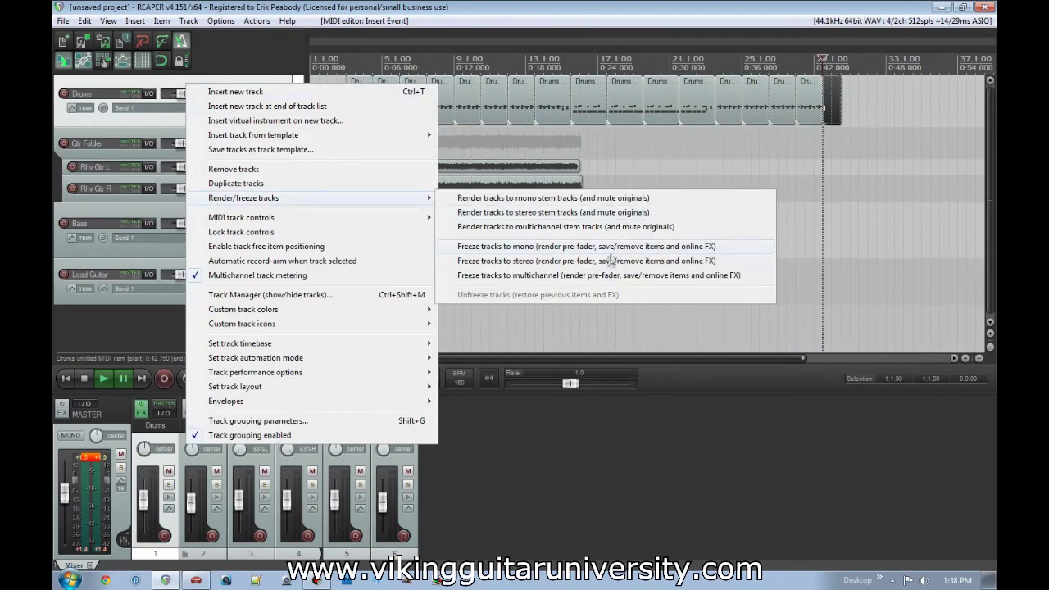
left_click(605, 261)
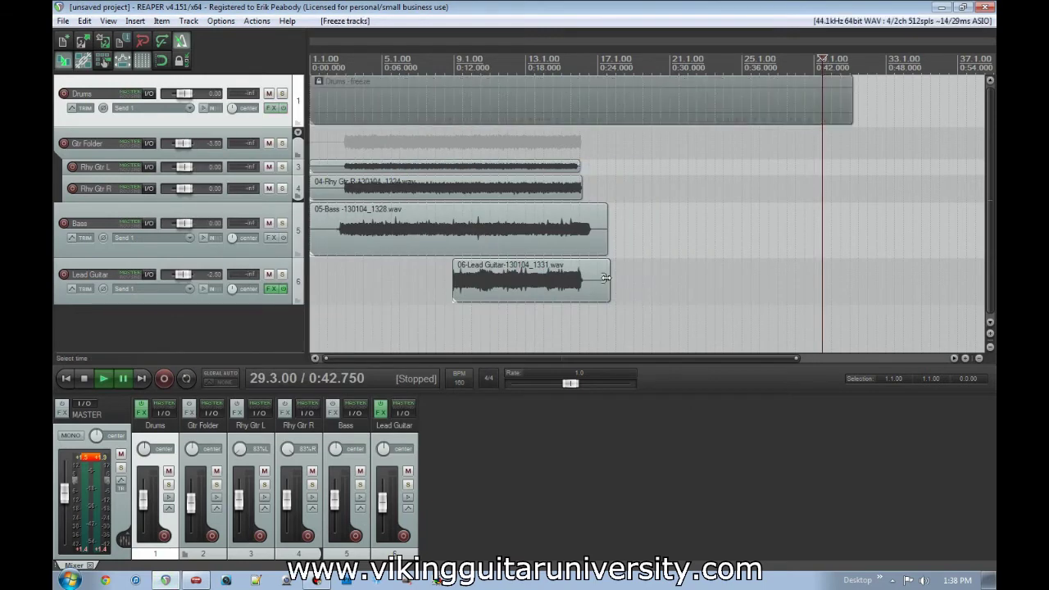
Play the full mix with the frozen drums from 13.2.82 and stop playback.
left_click(535, 145)
key("space")
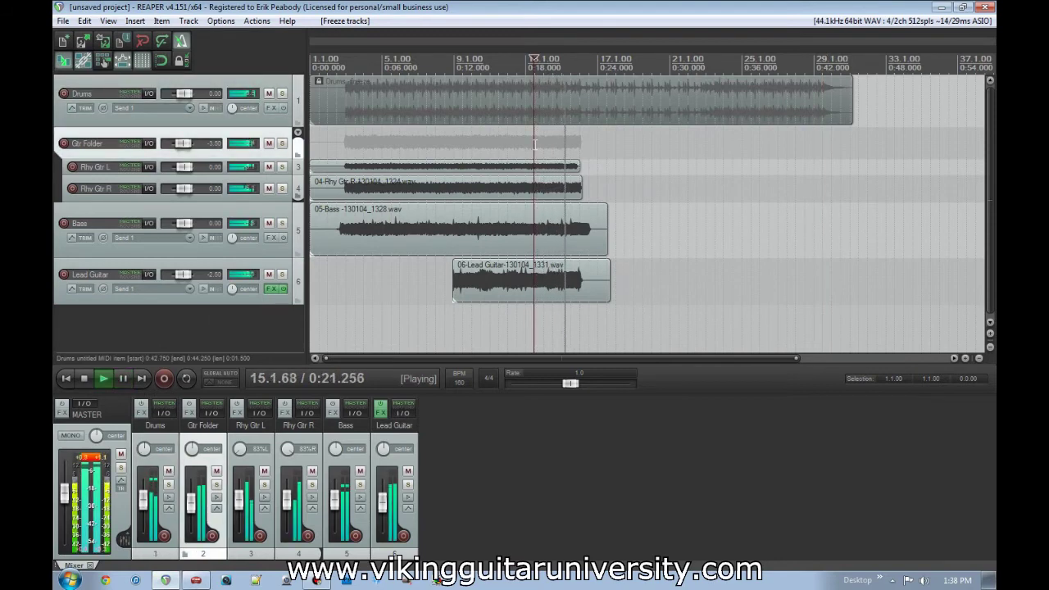
key("space")
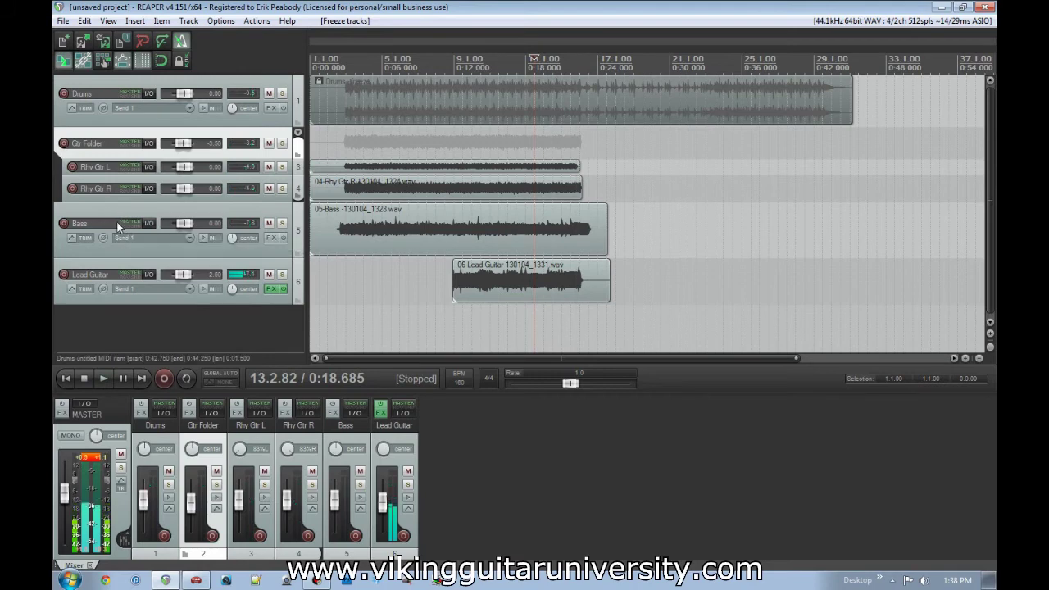
Arm the Rhy Gtr L track for recording and play the mix from about 12.4 and from about 10.2 to locate the punch-in point.
left_click(72, 168)
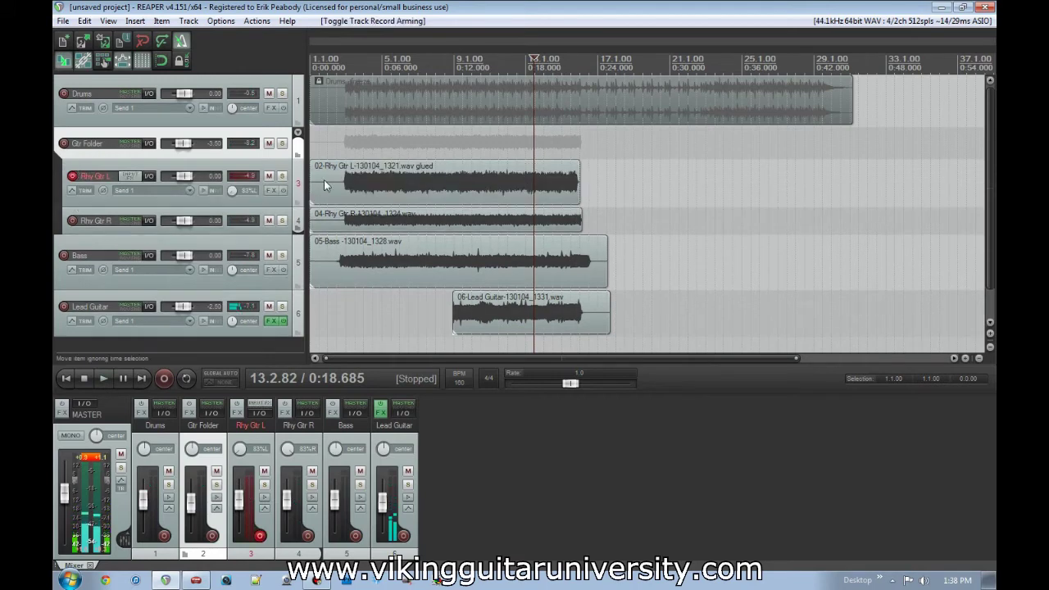
scroll(582, 142, "up", 4)
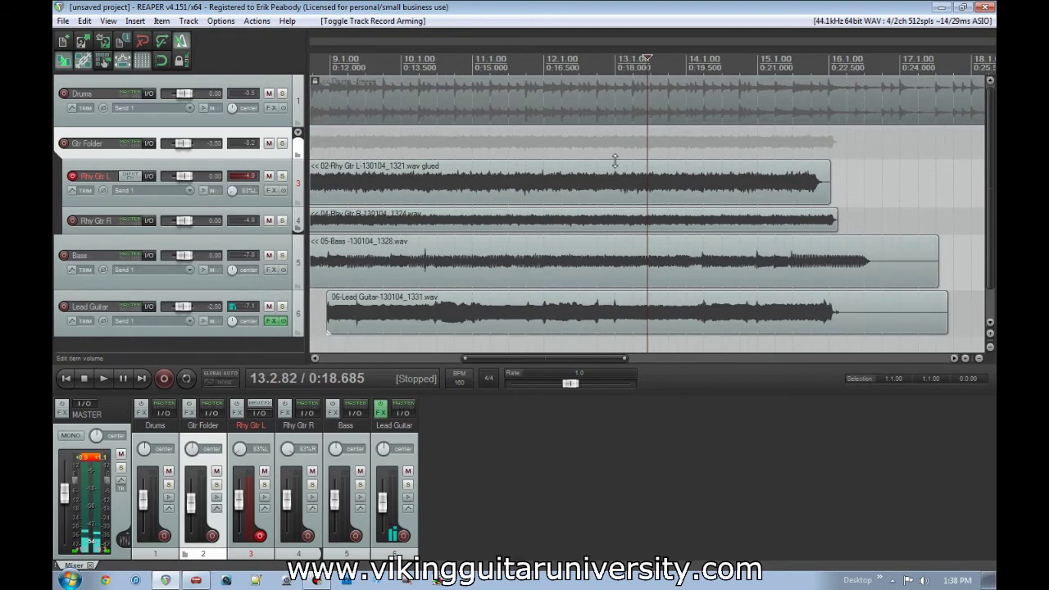
left_click(596, 153)
key("space")
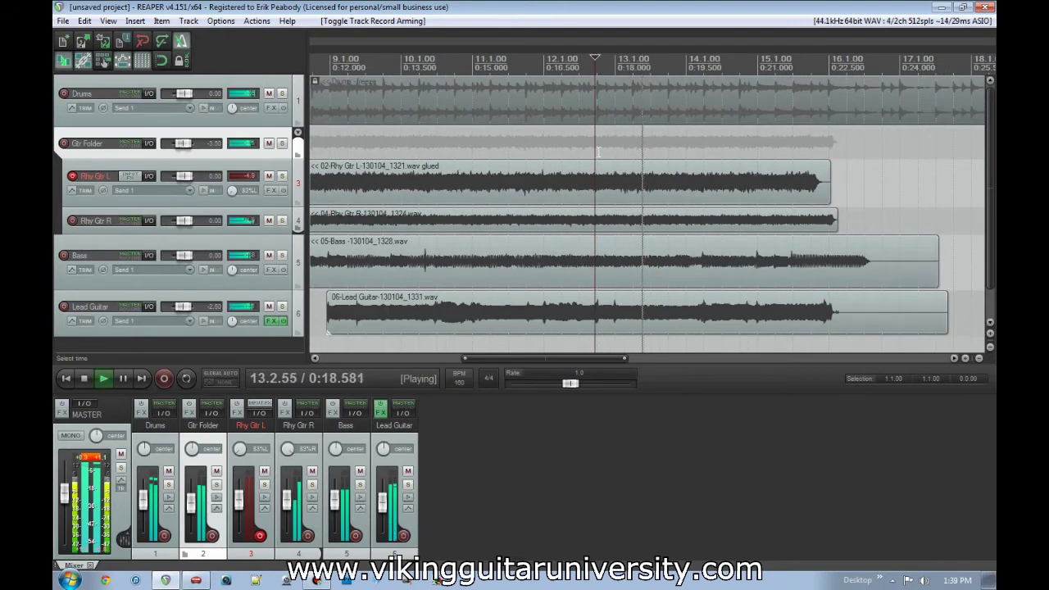
key("space")
left_click(423, 141)
key("space")
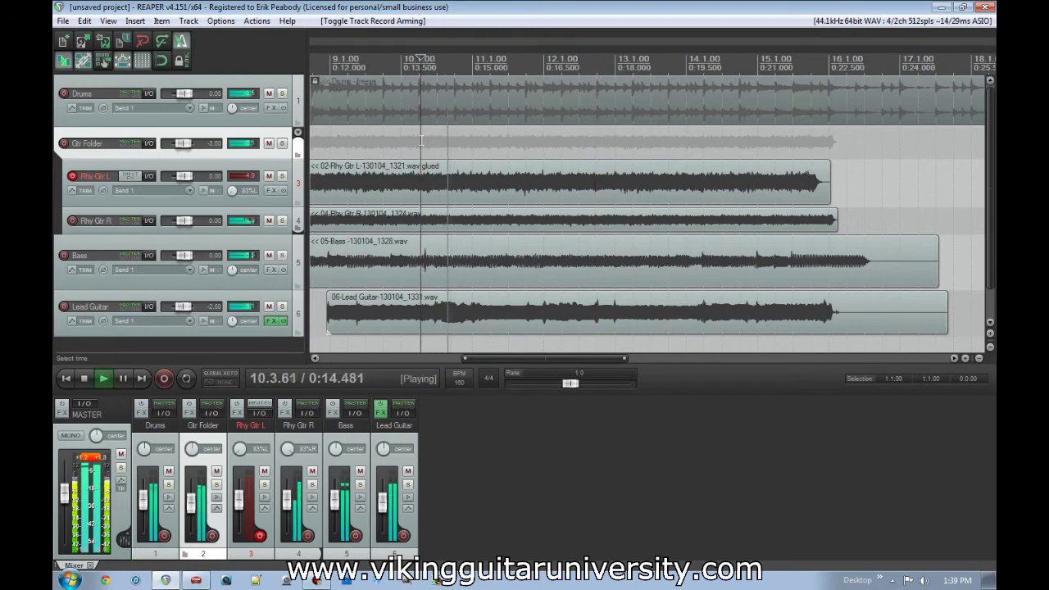
key("space")
Turn on snapping and place the edit cursor at 12.1.
left_click(543, 141)
key("alt+s")
left_click(543, 142)
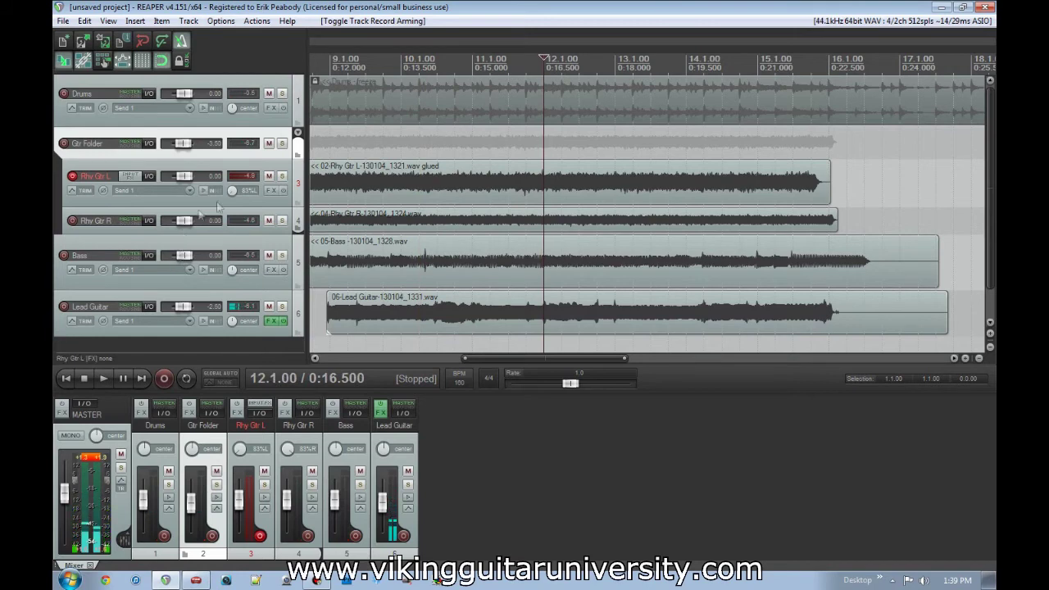
Solo the Rhy Gtr L track and play it from 12.1.
left_click(282, 177)
key("space")
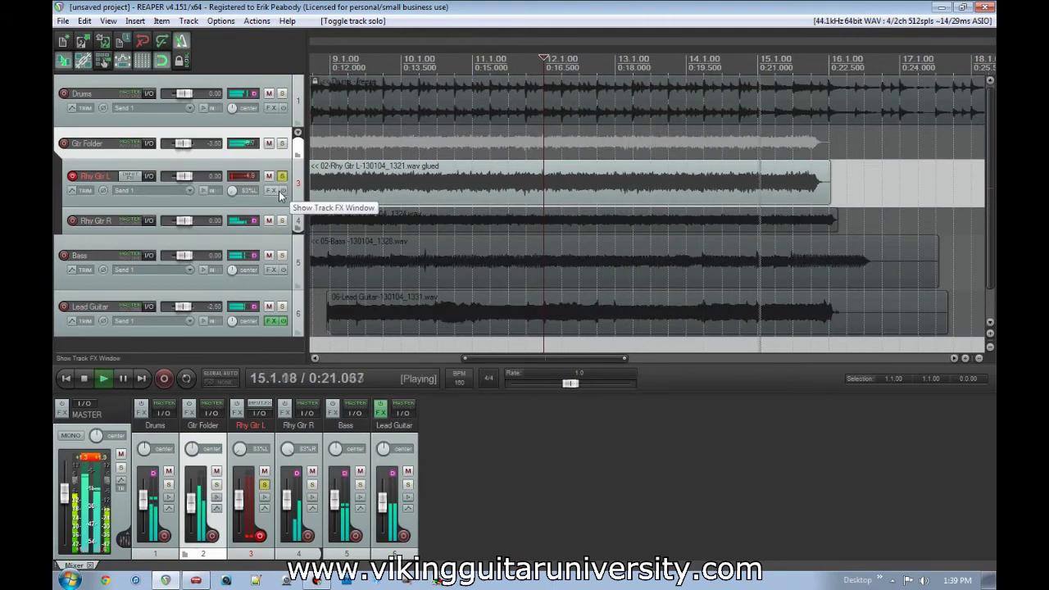
key("space")
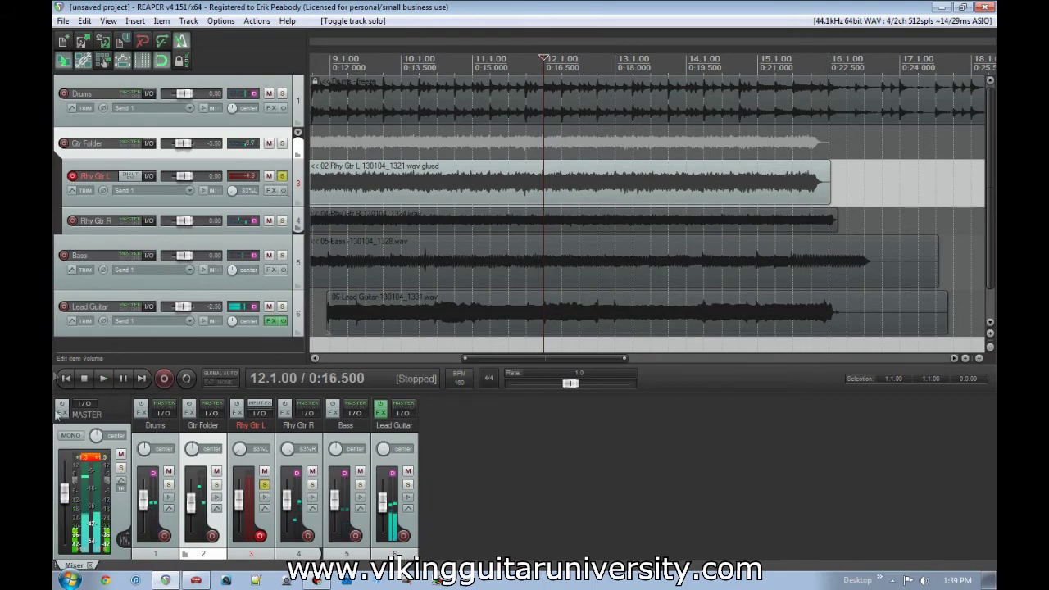
Switch to Line 6 POD Farm, load the user preset Metal Scooped, and return to REAPER.
left_click(196, 581)
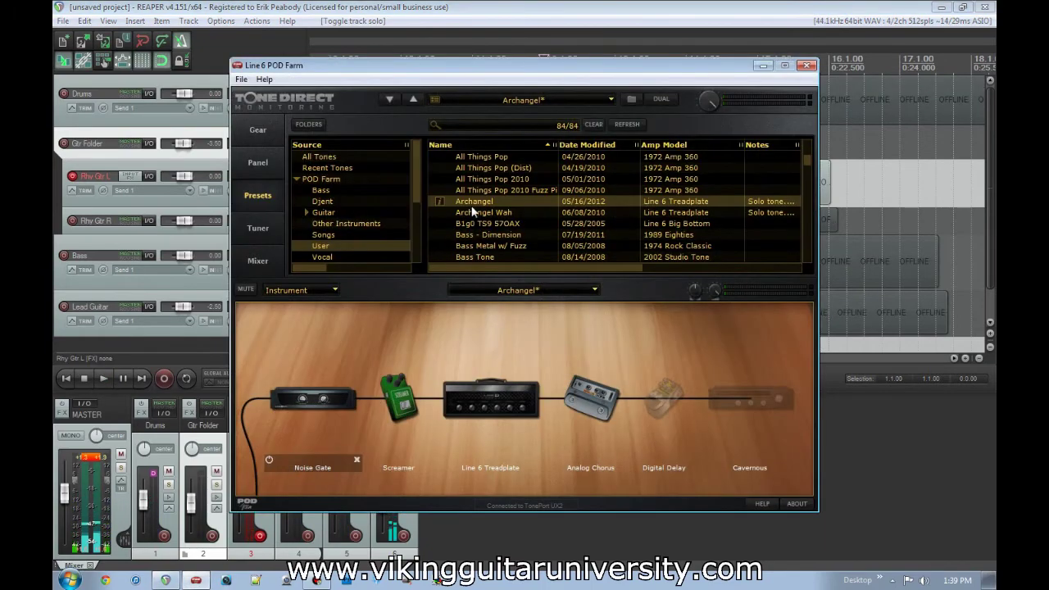
scroll(472, 212, "down", 12)
scroll(479, 213, "down", 6)
left_click(479, 213)
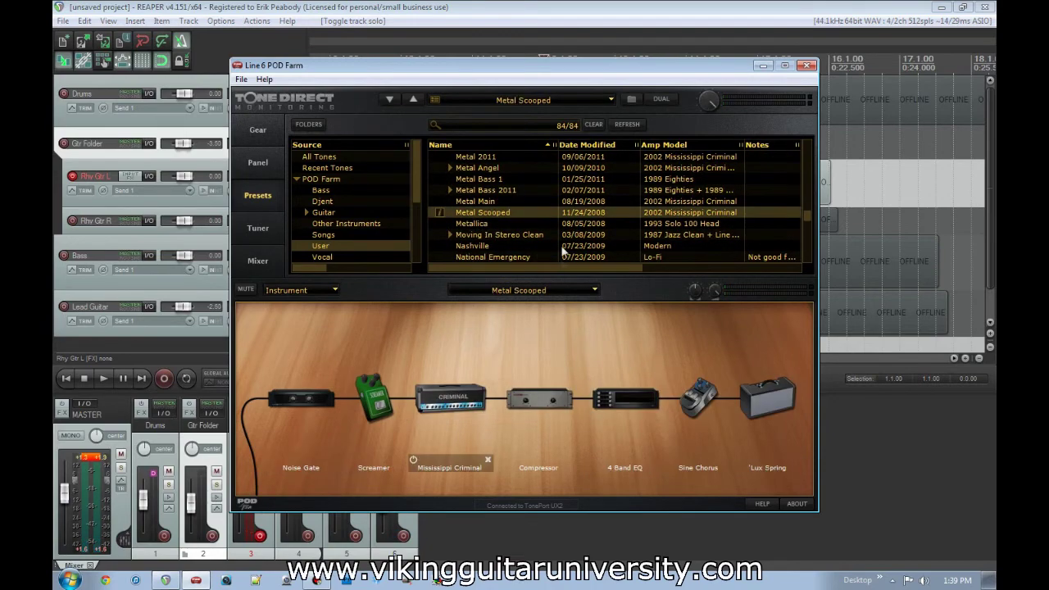
left_click(502, 6)
With the solo off, record a new take on Rhy Gtr L from 12.1 to just past 31.2 and save the recording.
key("ctrl+a")
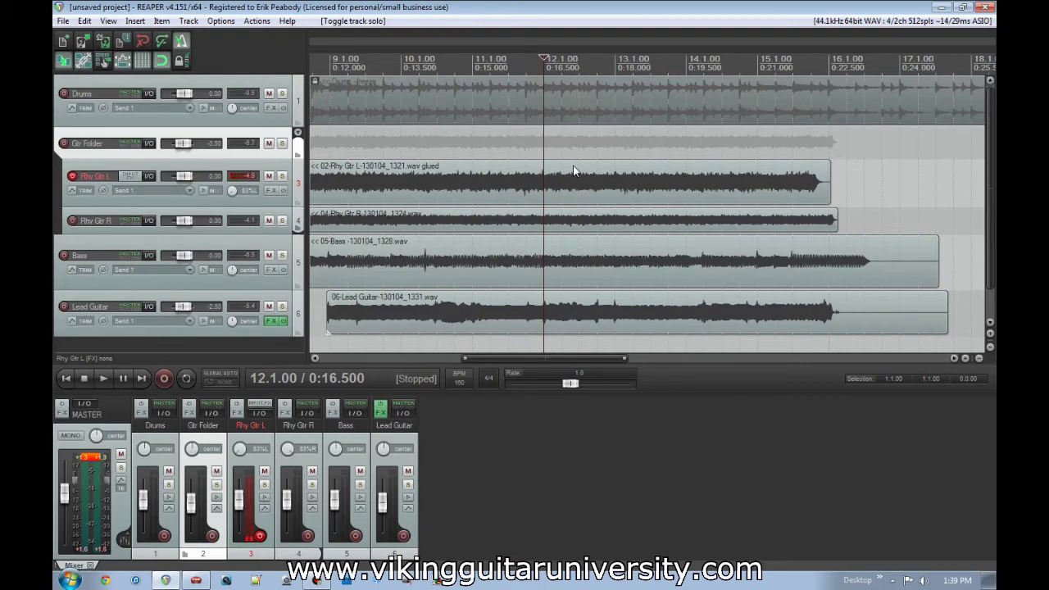
scroll(613, 151, "down", 5)
scroll(613, 151, "up", 2)
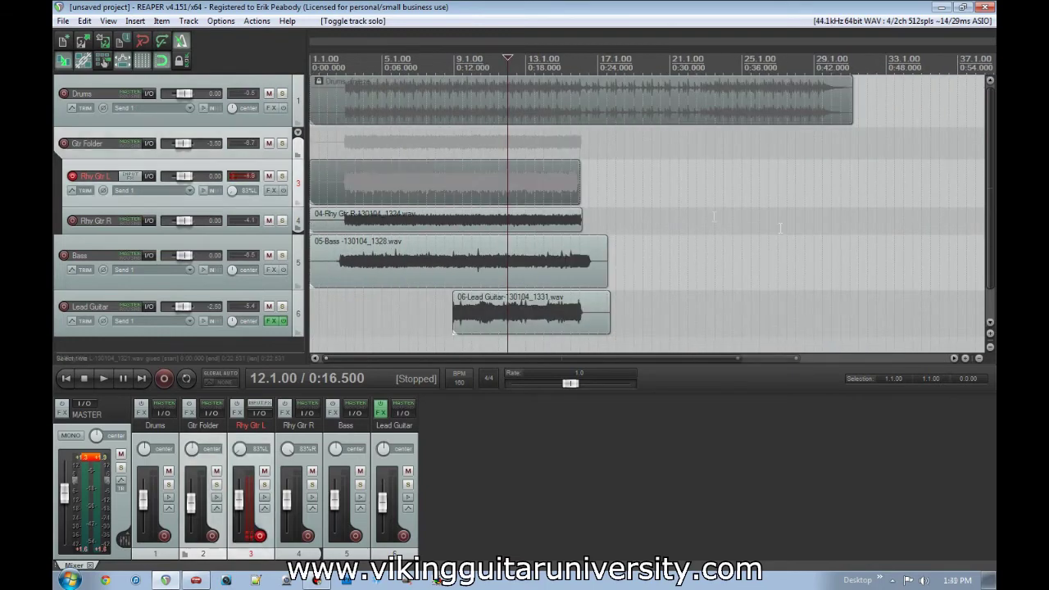
key("ctrl+r")
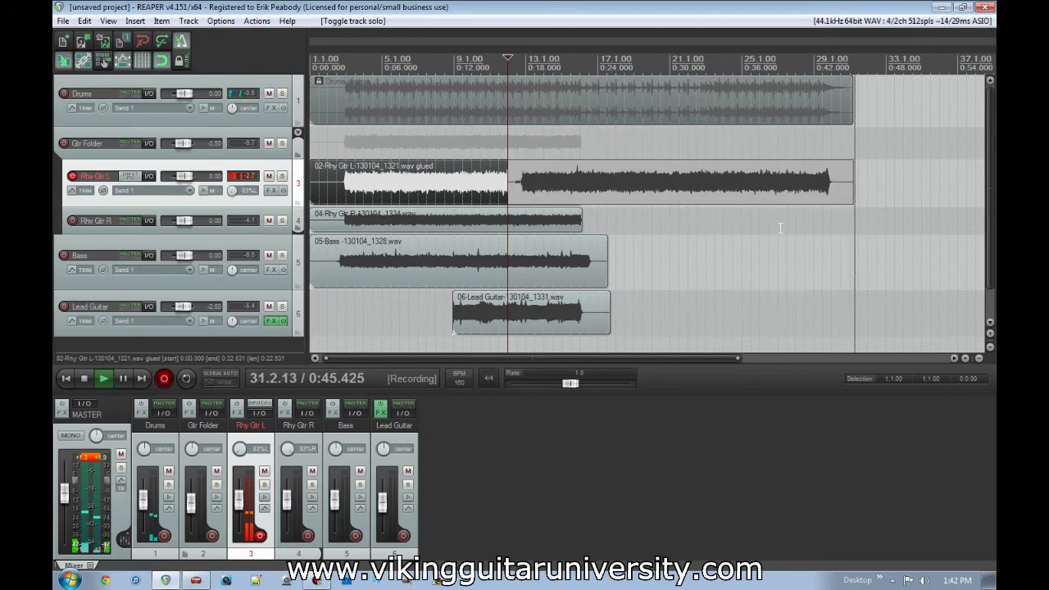
key("space")
key("Return")
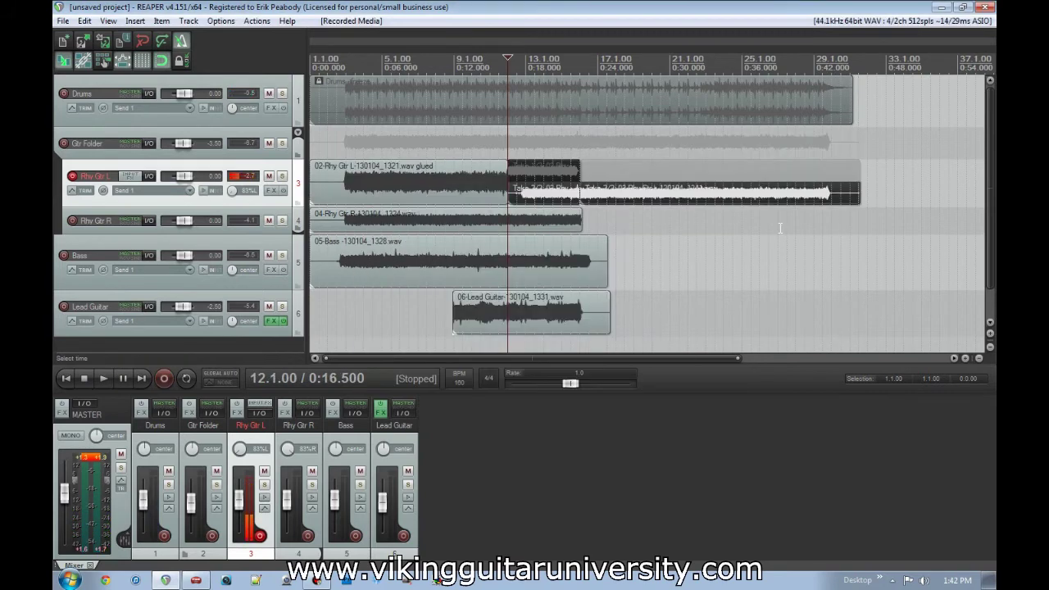
Make the Rhy Gtr L track taller and play the newly recorded take from 13.1.
left_click_drag(281, 206, 281, 311)
left_click(534, 298)
scroll(536, 298, "up", 4)
scroll(607, 300, "up", 4)
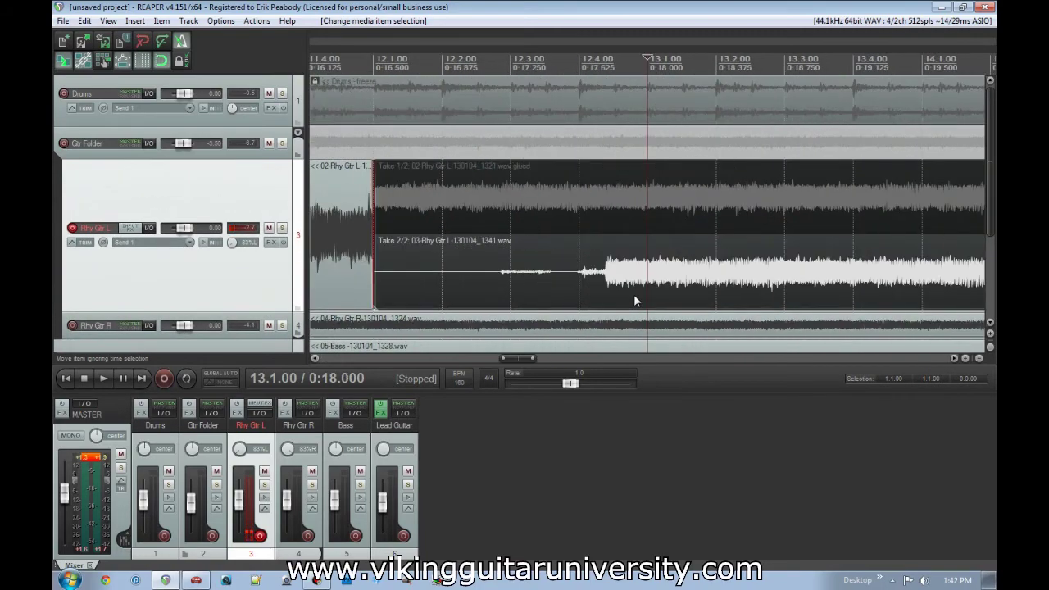
key("space")
scroll(742, 283, "down", 3)
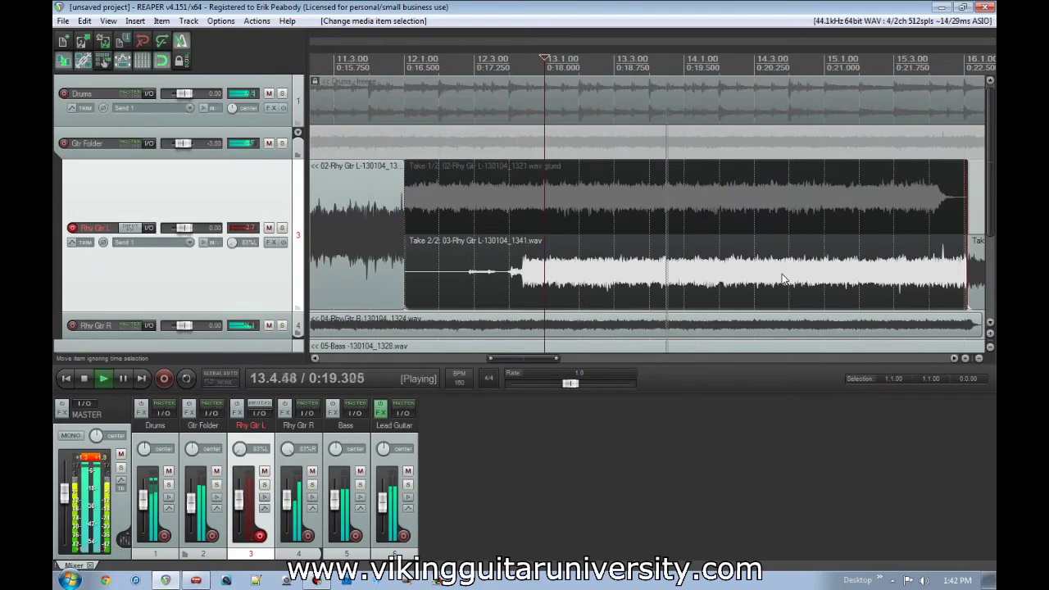
key("space")
Split the Rhy Gtr L takes at 14.4.93 and make take 1 active in the part before the split.
left_click(824, 277)
scroll(656, 274, "up", 5)
left_click(644, 276)
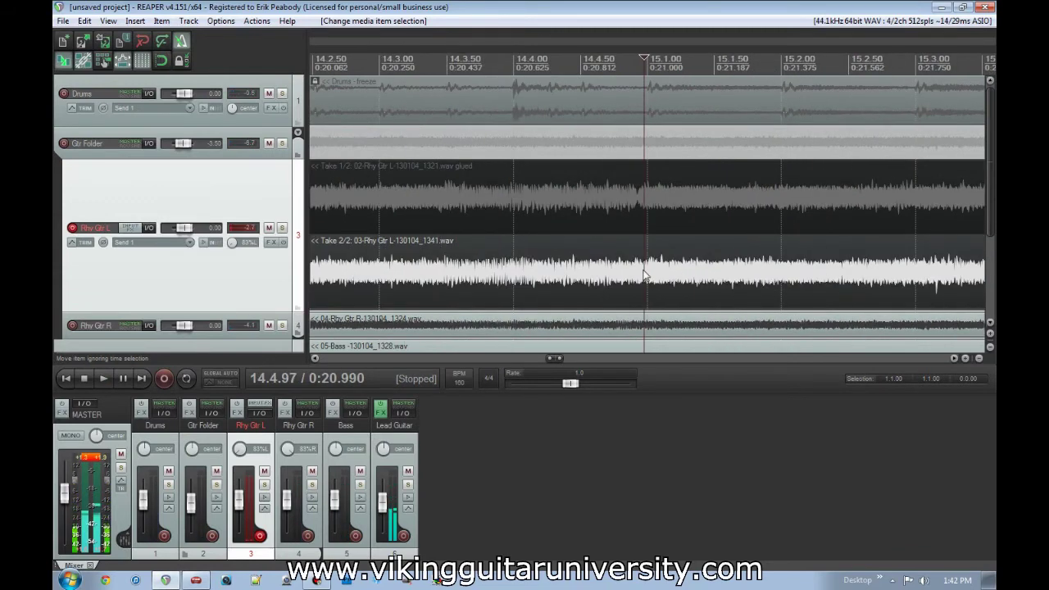
left_click(639, 275)
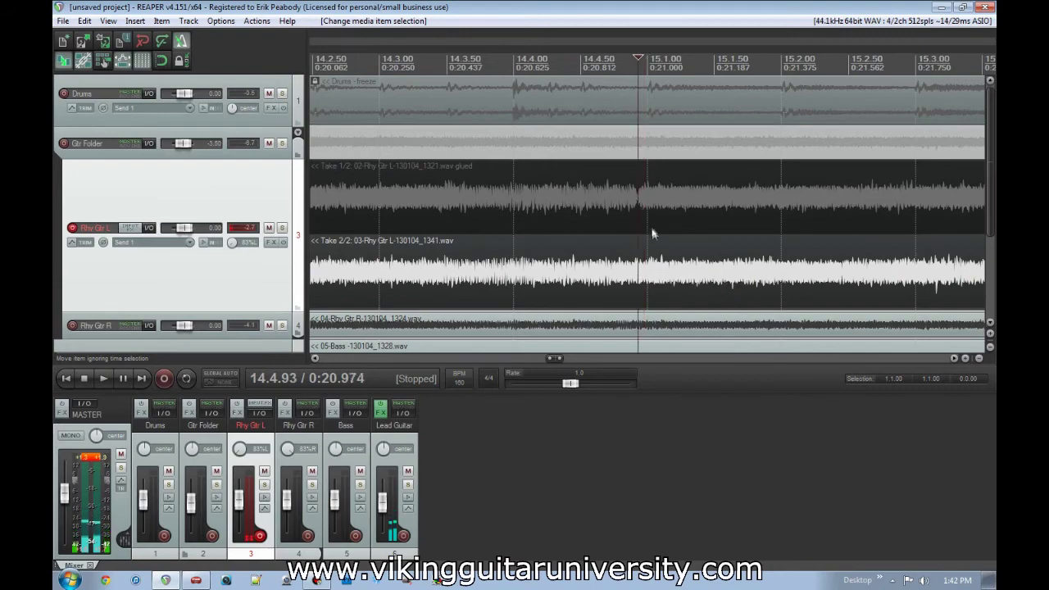
key("s")
left_click(589, 200)
scroll(594, 205, "down", 6)
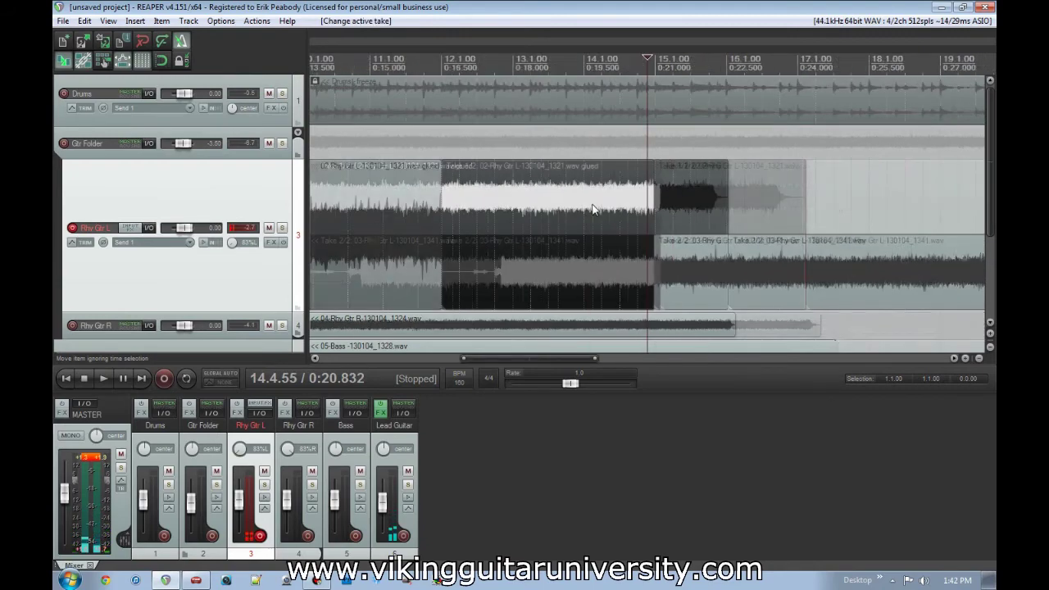
Adjust the item fade at the Rhy Gtr L seam near 12.1 and glue all of the track's items together.
left_click(423, 205)
scroll(424, 209, "up", 6)
left_click_drag(784, 215, 814, 213)
scroll(820, 221, "down", 10)
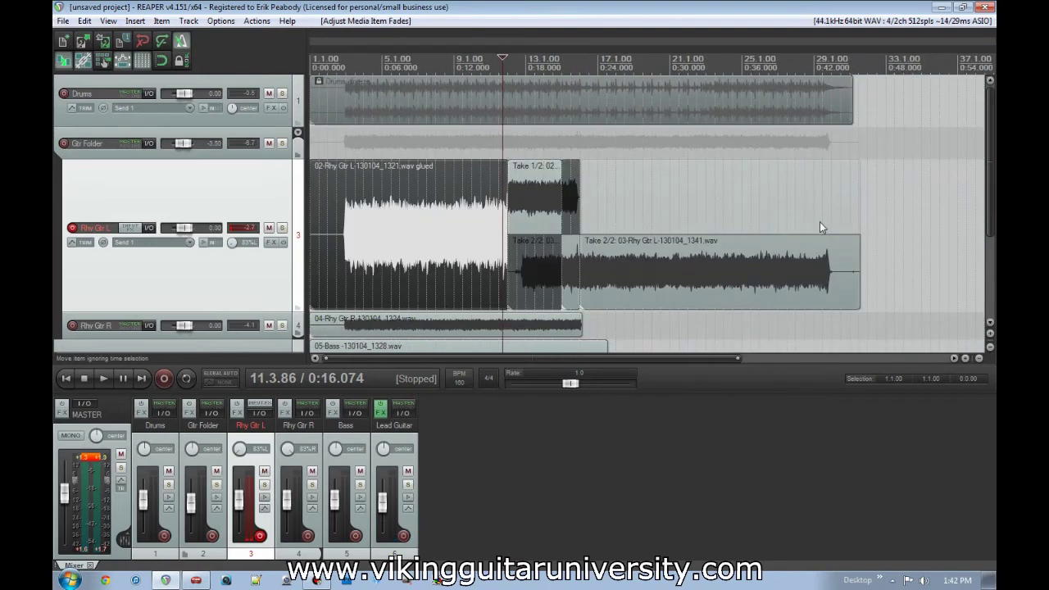
left_click(447, 217)
right_click(629, 276)
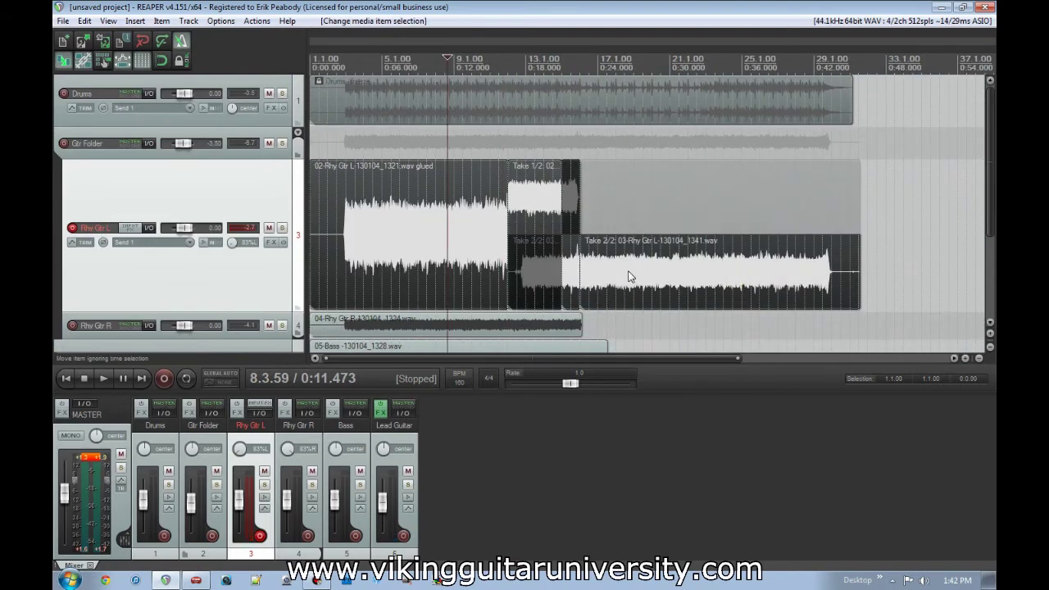
left_click(669, 349)
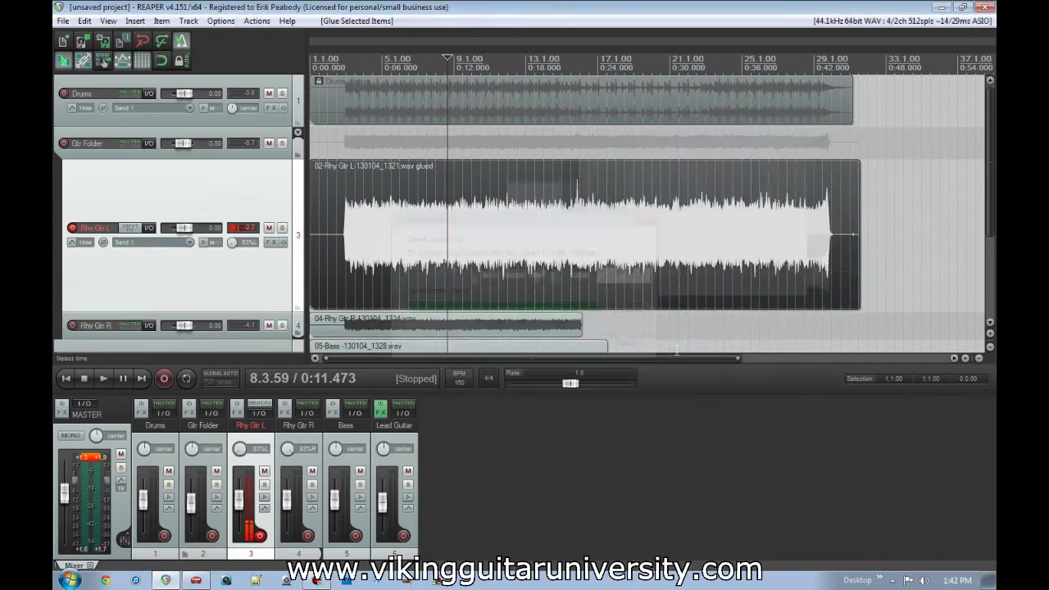
Reduce the height of the Rhy Gtr L track and switch record arming from it to Rhy Gtr R.
left_click_drag(166, 311, 178, 193)
left_click(72, 177)
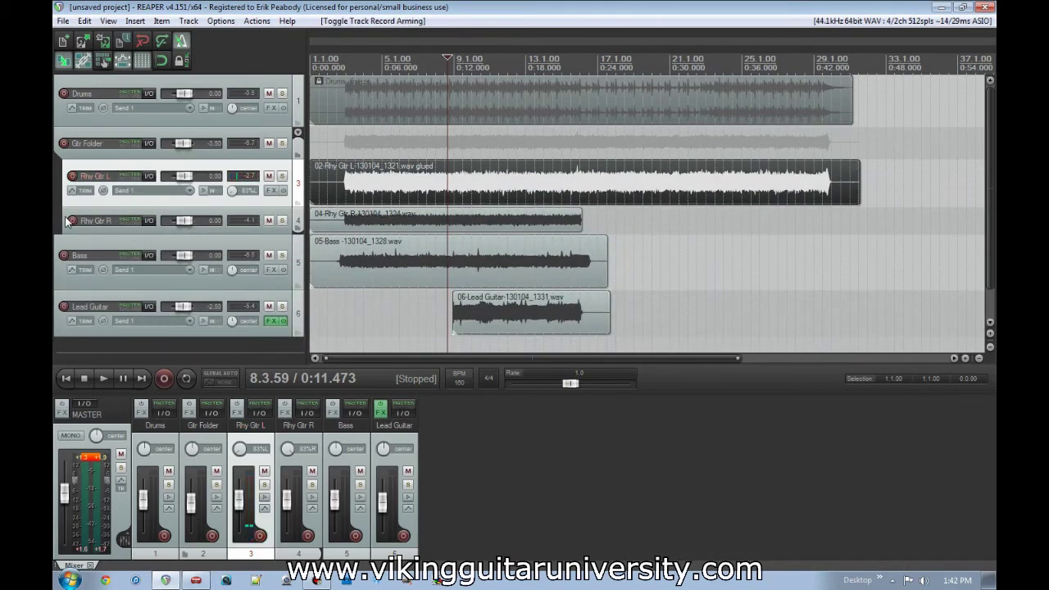
left_click(72, 222)
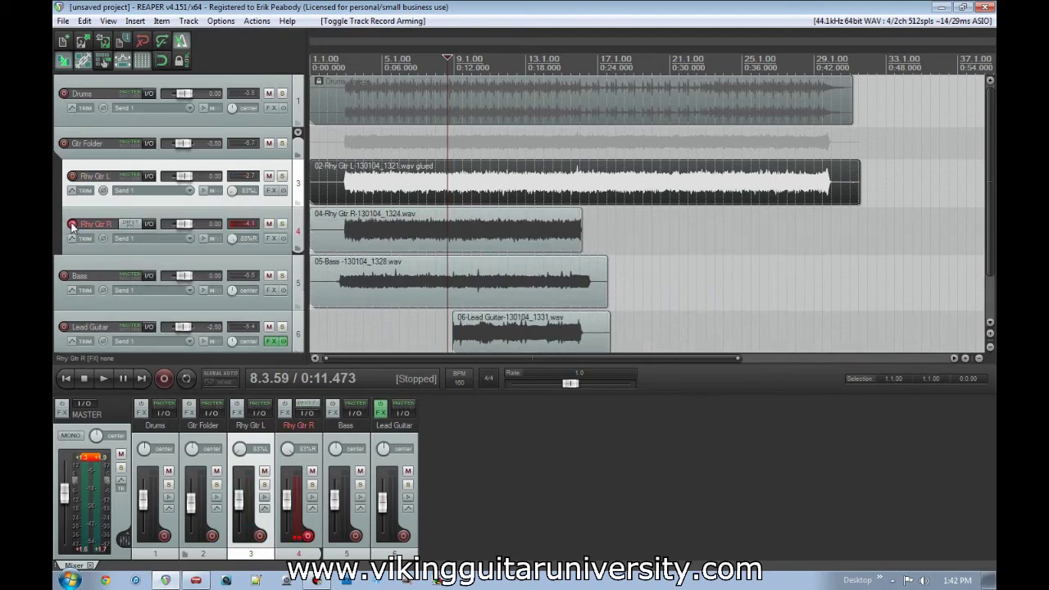
Record a new take on Rhy Gtr R from 11.4.56 to just past 31.1 and save the recording.
left_click(506, 242)
key("space")
key("space")
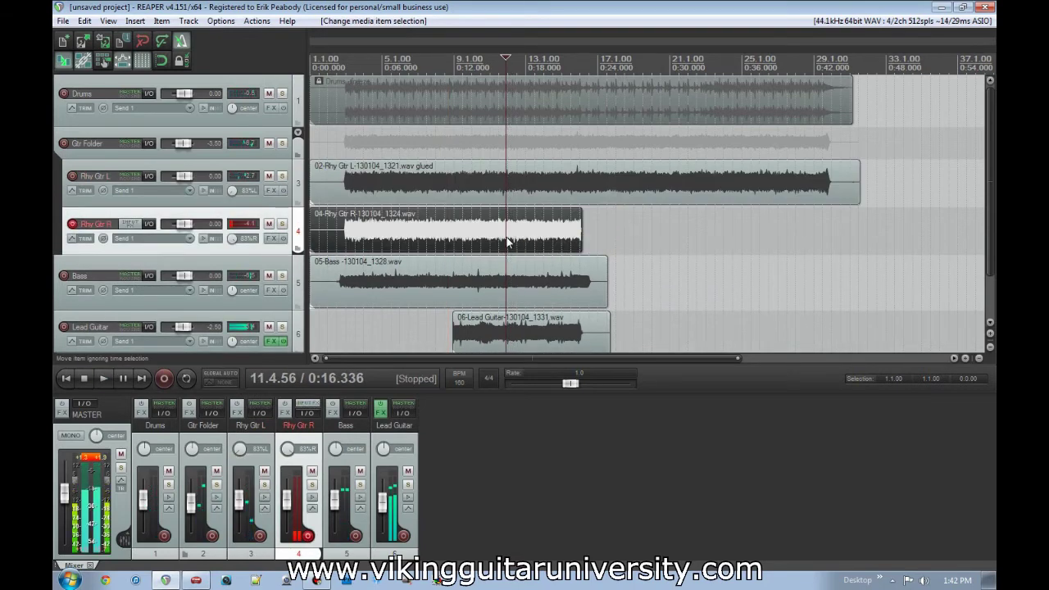
key("ctrl+r")
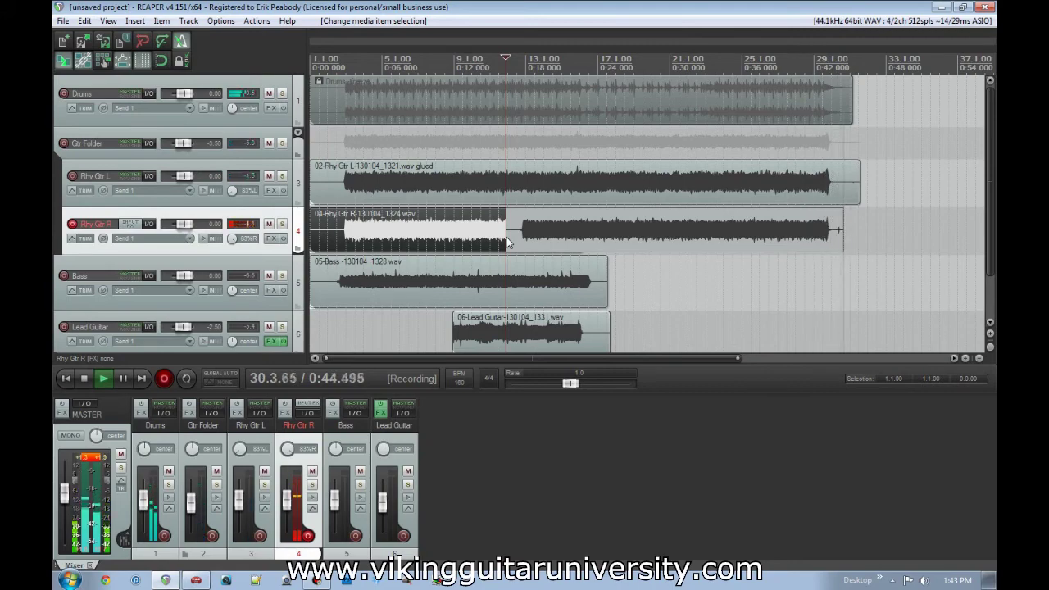
key("space")
key("Return")
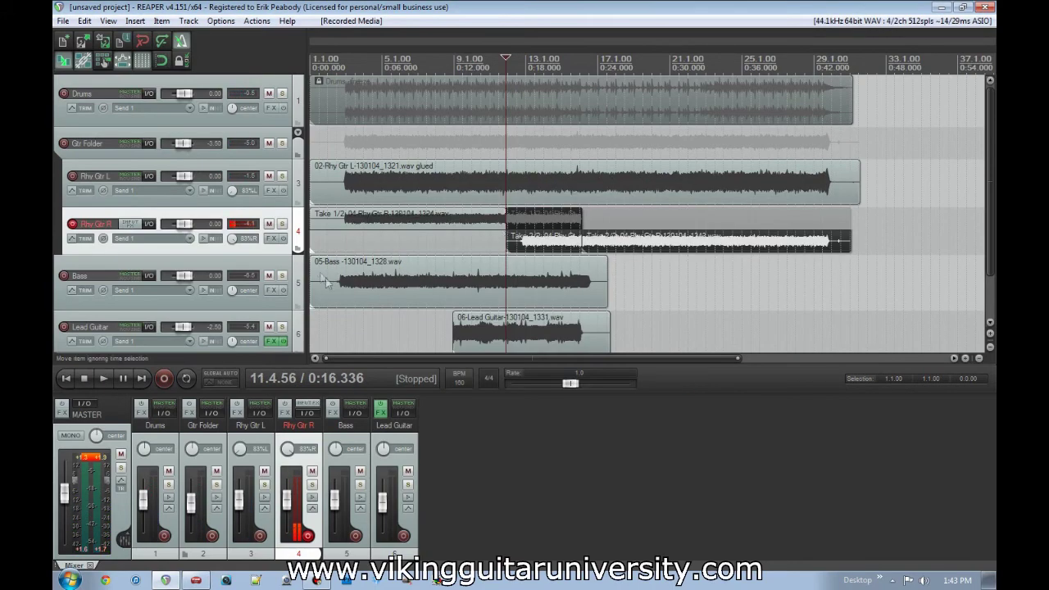
Make Rhy Gtr R taller, split its takes at 14.1.89, and make take 1 active before the split.
left_click_drag(267, 251, 269, 287)
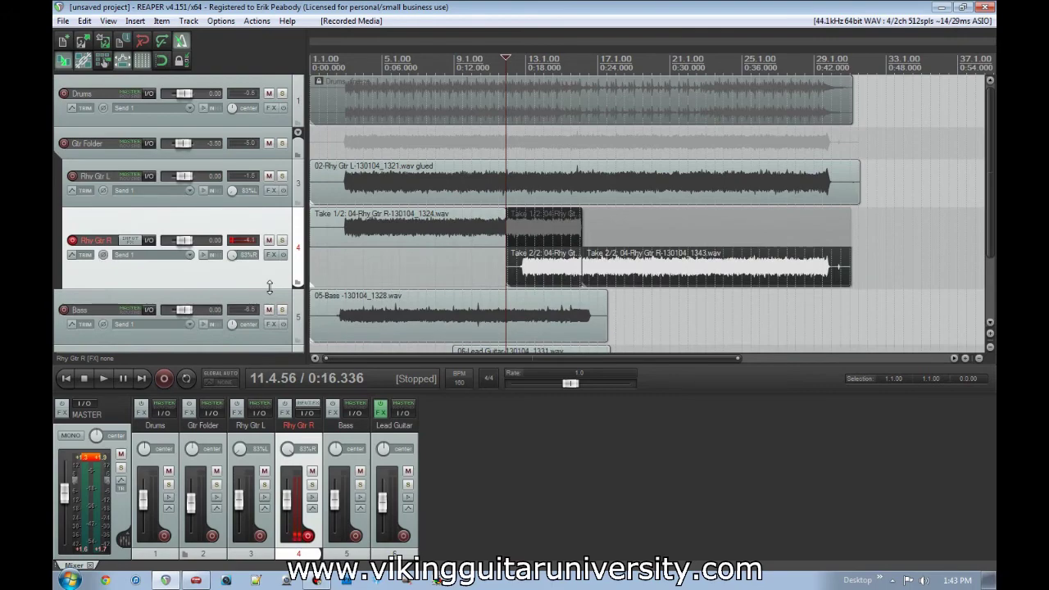
left_click(554, 279)
scroll(555, 280, "up", 10)
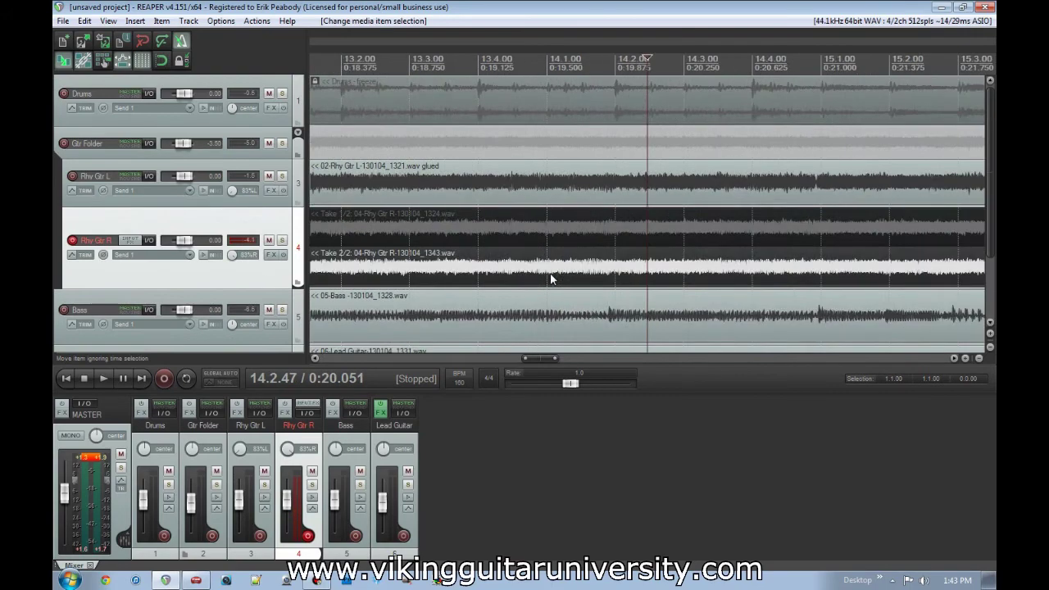
left_click(571, 279)
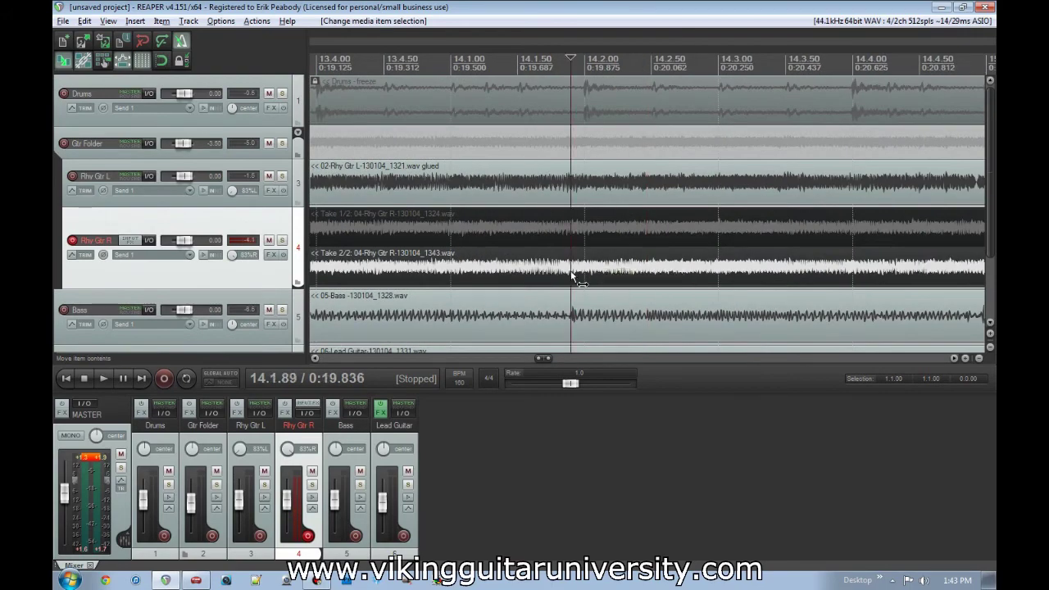
key("s")
left_click(524, 232)
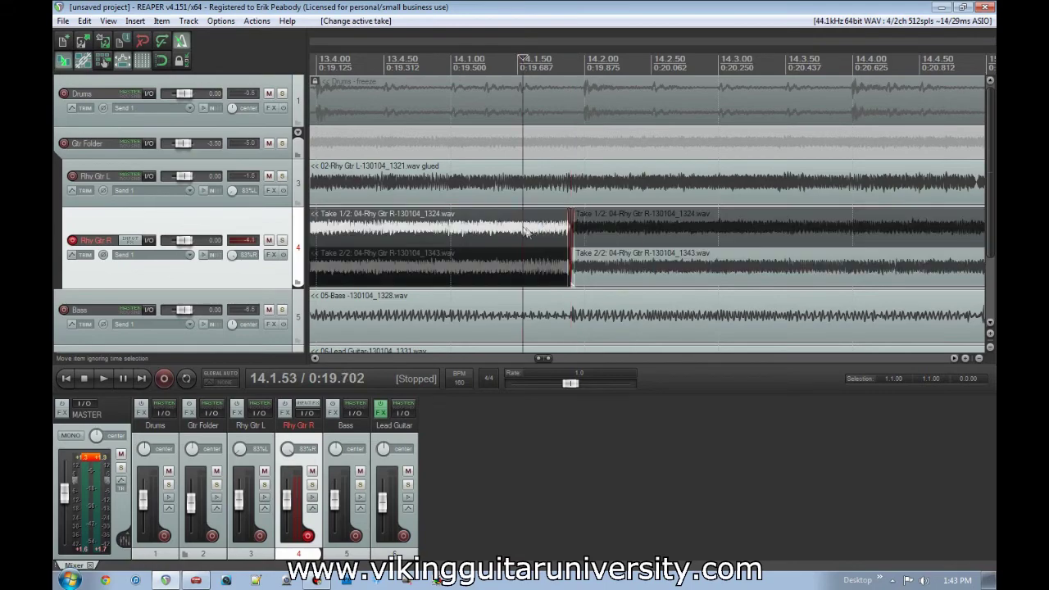
Adjust the item fade at the Rhy Gtr R seam at 11.4.56.
scroll(637, 279, "down", 5)
left_click(574, 238)
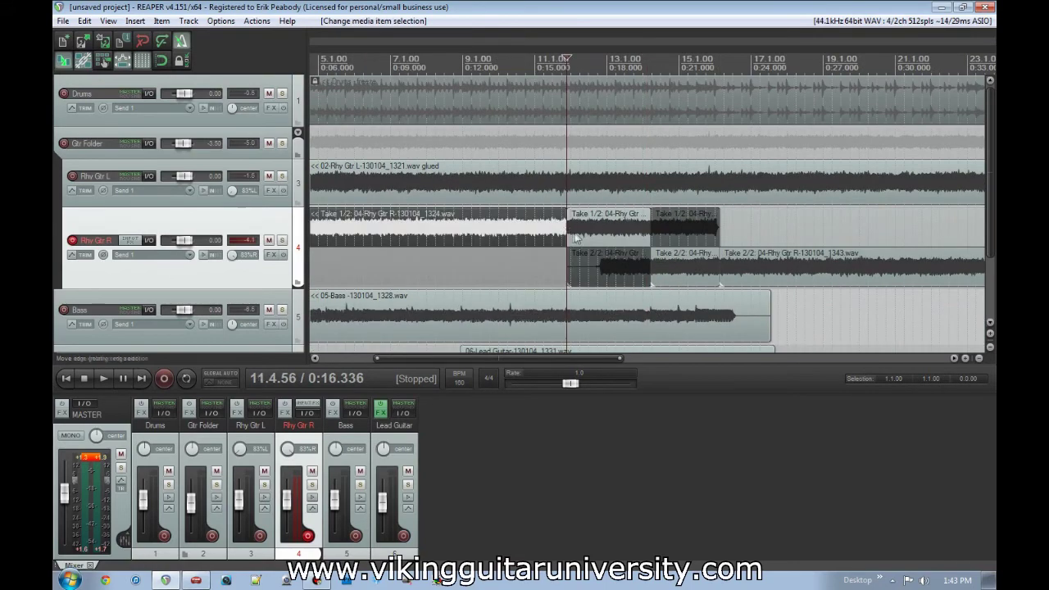
scroll(648, 233, "up", 5)
mouse_move(676, 232)
left_mouse_down()
mouse_move(648, 233)
mouse_move(666, 229)
left_mouse_up()
scroll(695, 240, "down", 5)
scroll(696, 240, "down", 8)
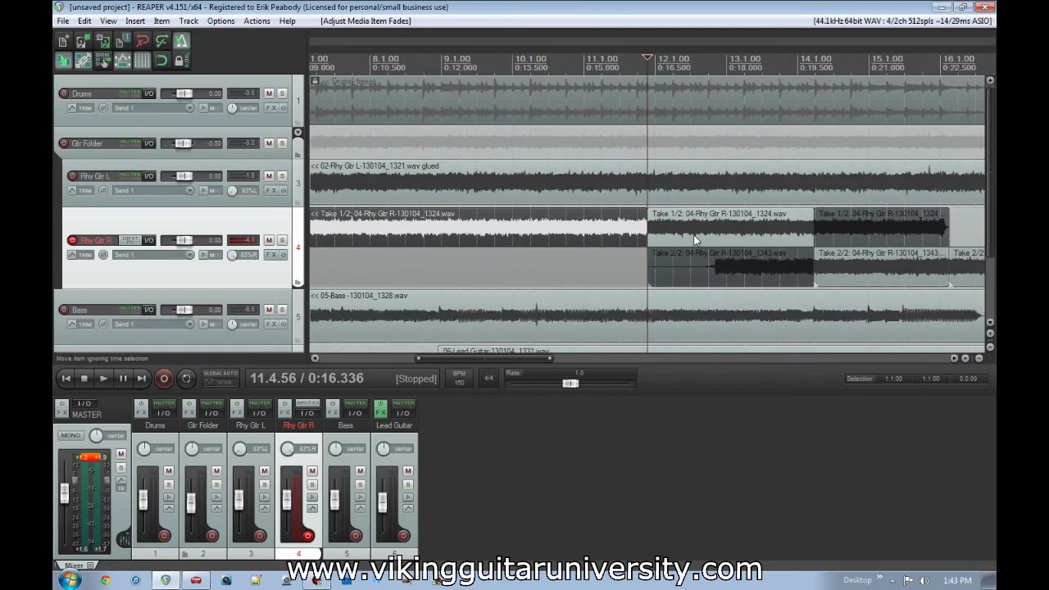
Check the Rhy Gtr R seam at 16.1.50 and glue all items on the track together.
left_click(584, 262)
scroll(606, 264, "up", 10)
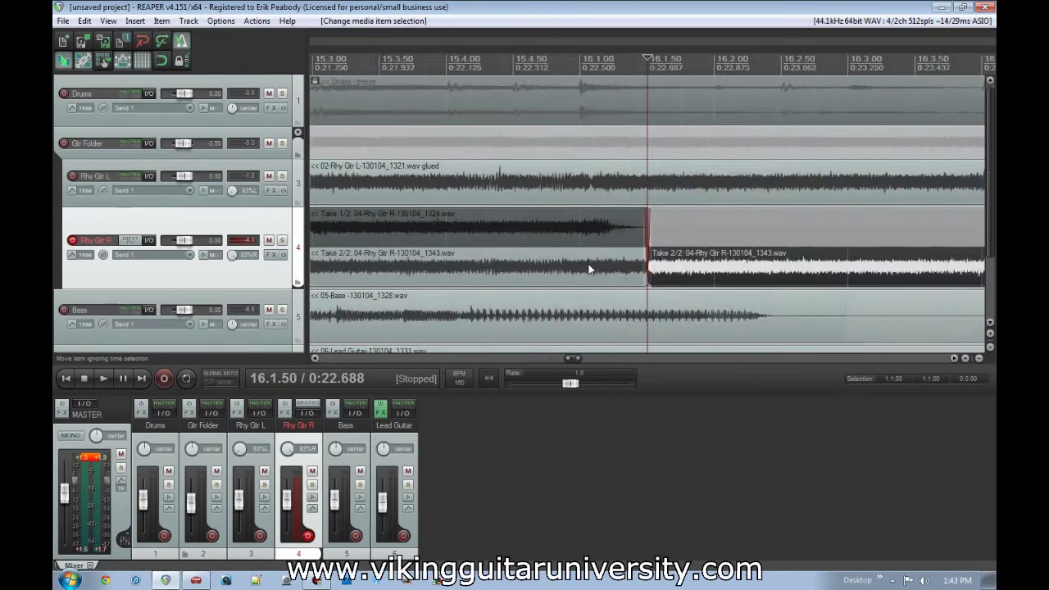
left_click_drag(695, 260, 534, 267)
scroll(682, 273, "down", 12)
left_click(351, 222, "ctrl")
right_click(340, 223)
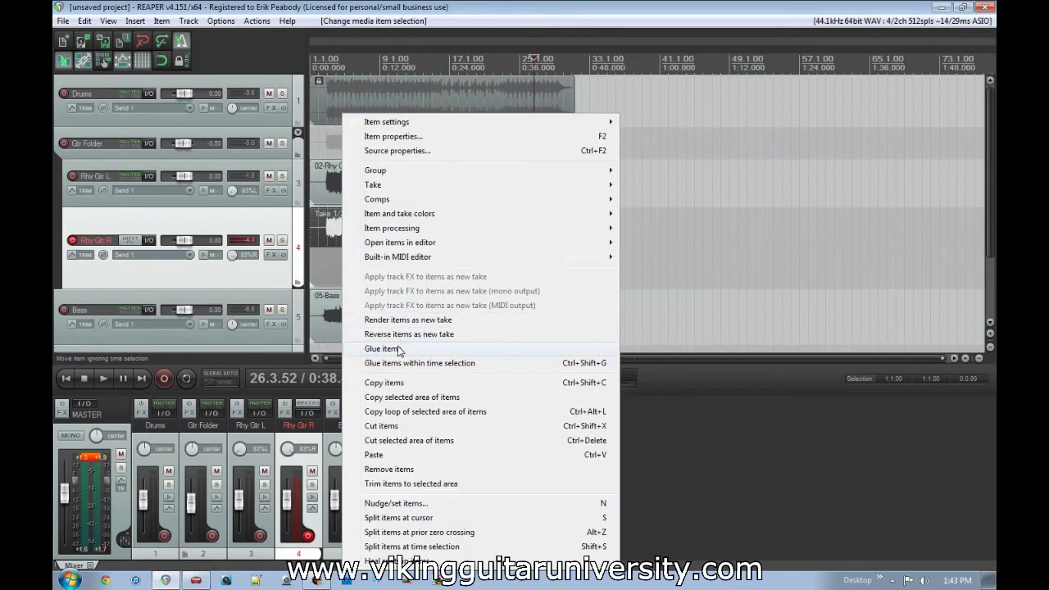
left_click(353, 351)
left_click(326, 261)
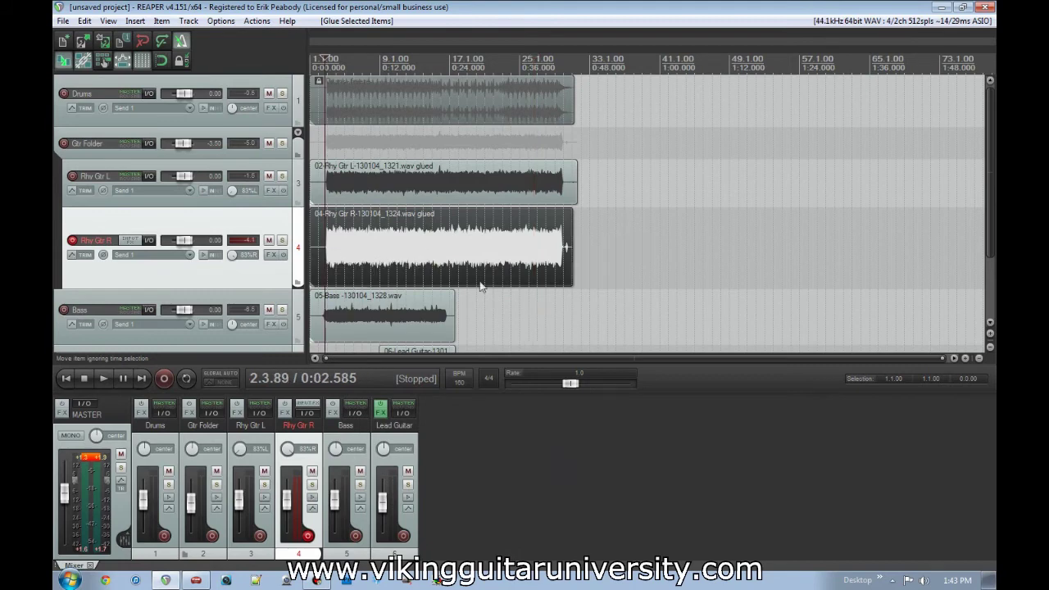
Play the end of the rhythm guitar parts from 29.2.61.
left_click(564, 281)
scroll(566, 279, "up", 6)
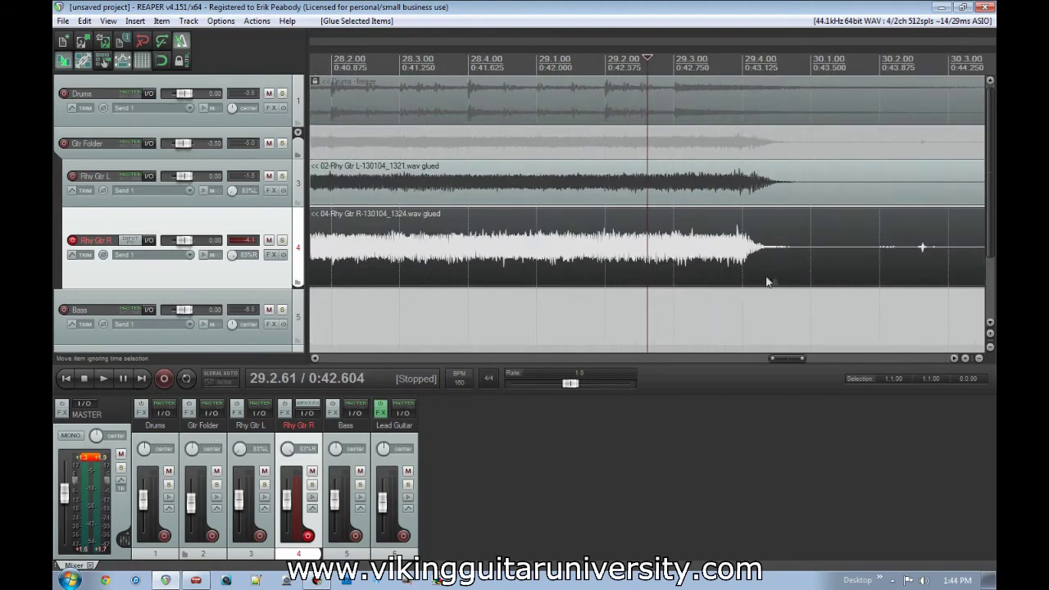
key("space")
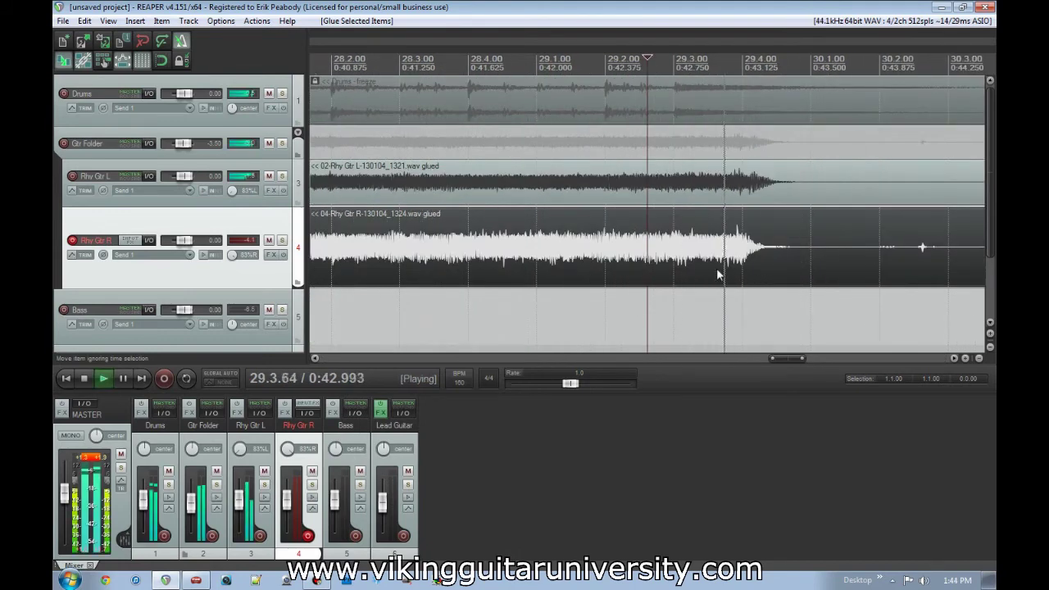
key("space")
Solo Rhy Gtr R and play its tail from 30.1.02.
left_click(813, 270)
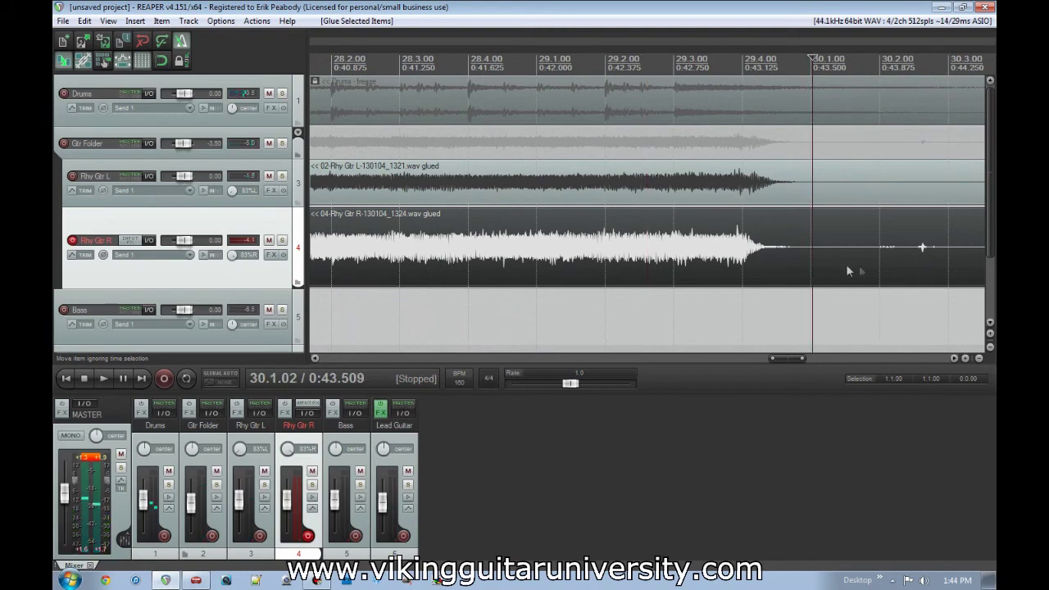
left_click(282, 239)
key("space")
key("space")
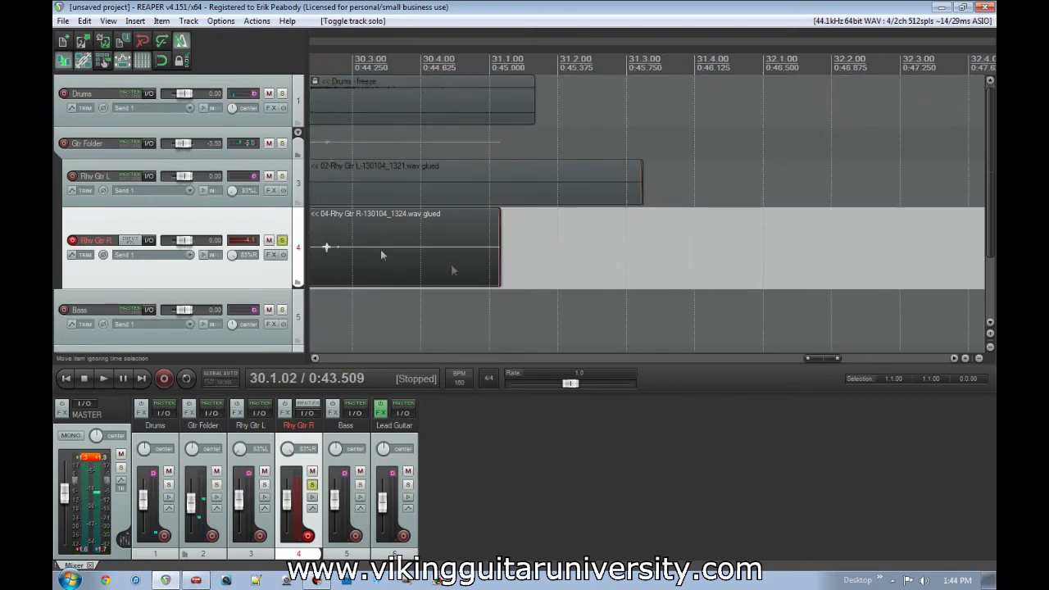
Split Rhy Gtr R at 30.1.02 and Rhy Gtr L at 29.4.96, and delete both items after the splits.
scroll(513, 283, "down", 2)
scroll(657, 287, "up", 3)
key("s")
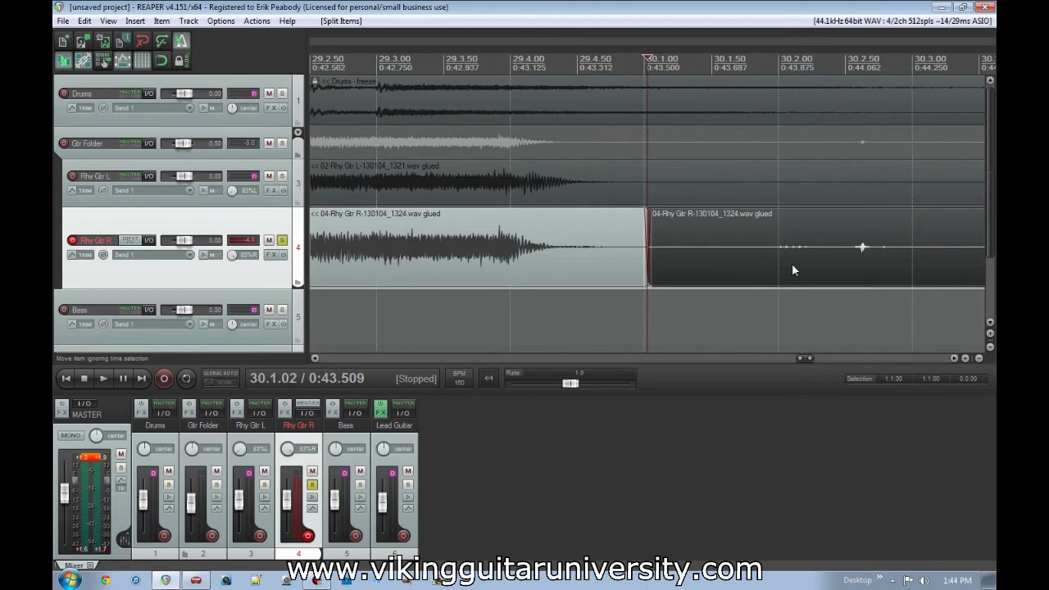
left_click(639, 185)
key("s")
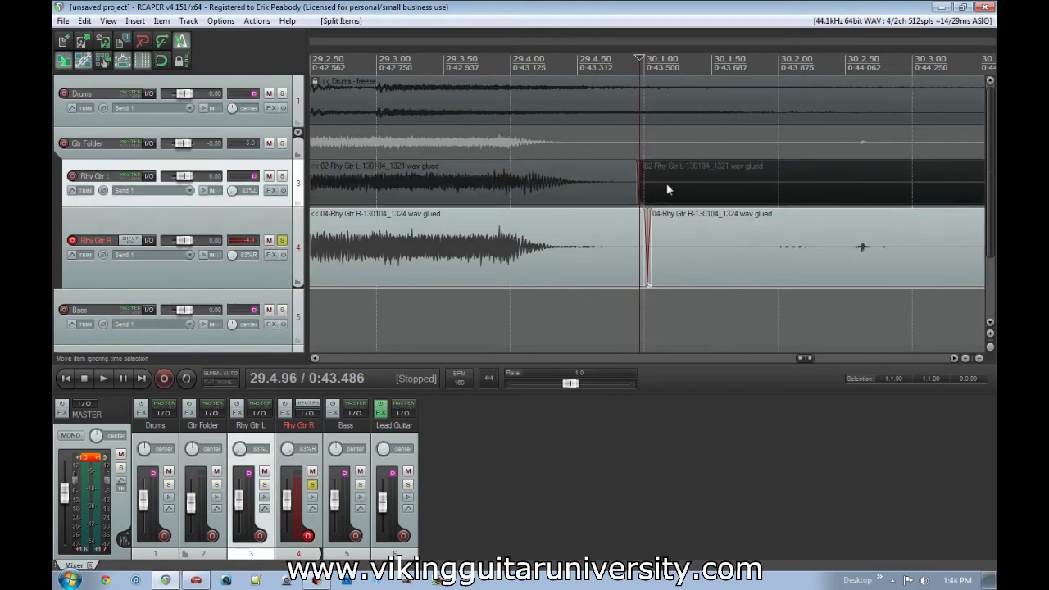
left_click(696, 185)
left_click(720, 251, "ctrl")
key("Delete")
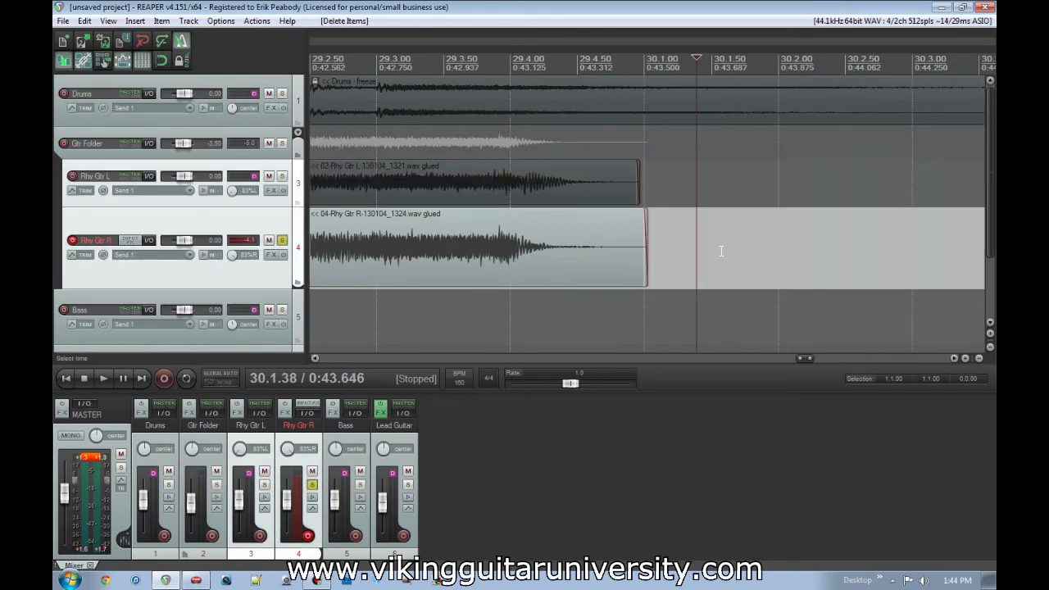
Split Rhy Gtr R at 2.4.82 and Rhy Gtr L at 2.4.74, just before the guitars come in.
key("Home")
scroll(633, 266, "down", 3)
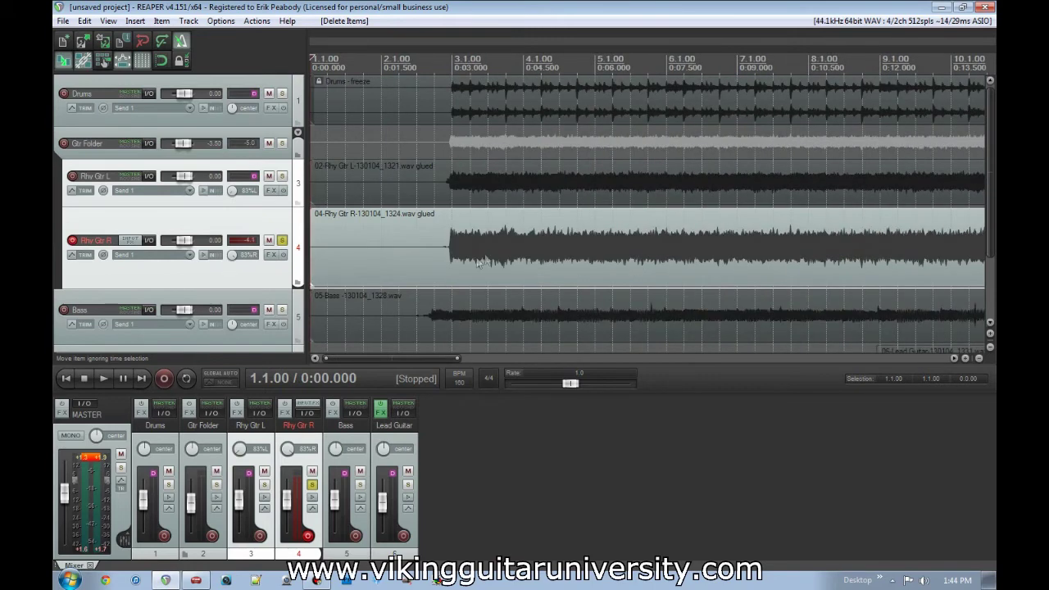
left_click(451, 267)
scroll(473, 266, "up", 4)
scroll(695, 268, "up", 3)
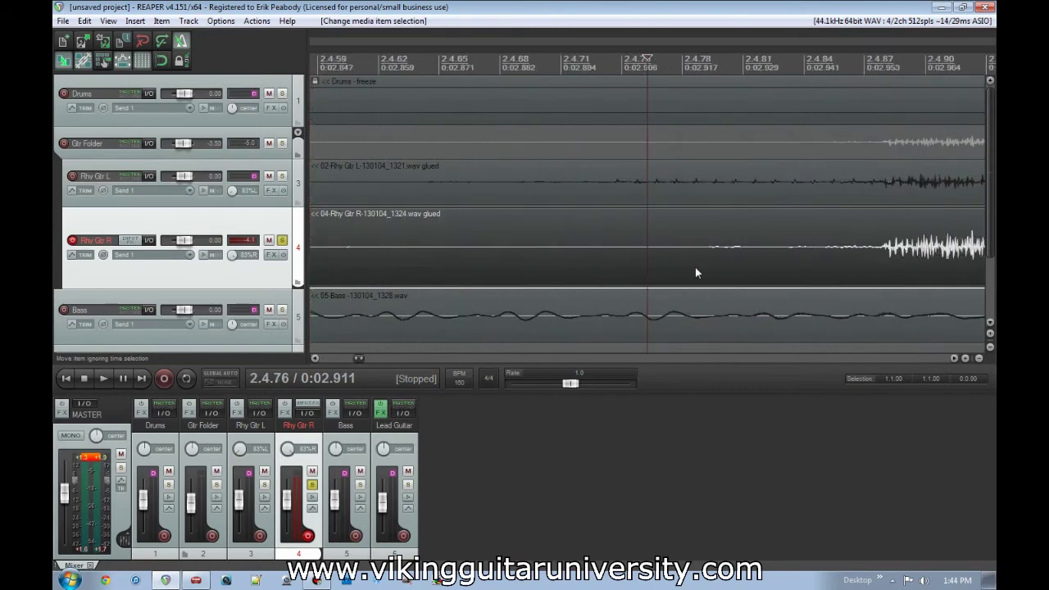
left_click(711, 257)
key("s")
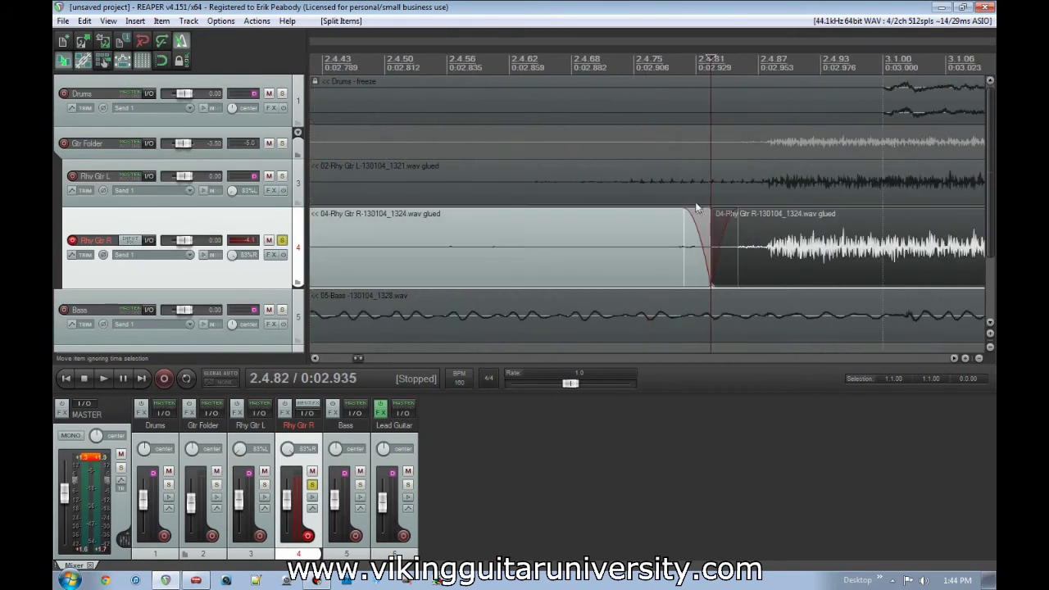
left_click(629, 193)
key("s")
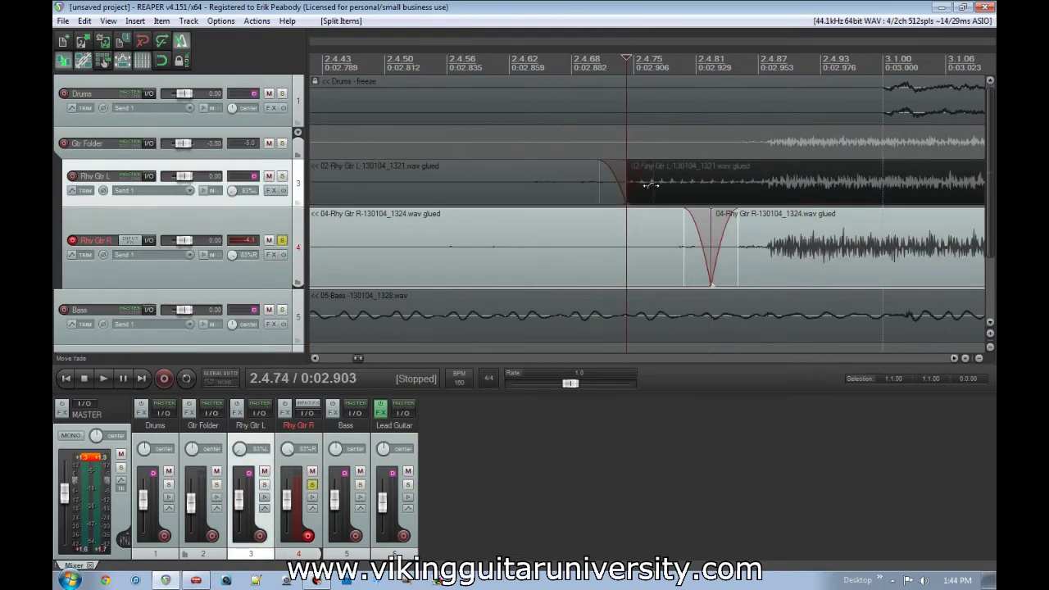
Lengthen the Rhy Gtr L fade-in to about 2.4.87 and delete the items before the splits on both rhythm guitar tracks.
left_click_drag(652, 185, 769, 184)
left_click(501, 191)
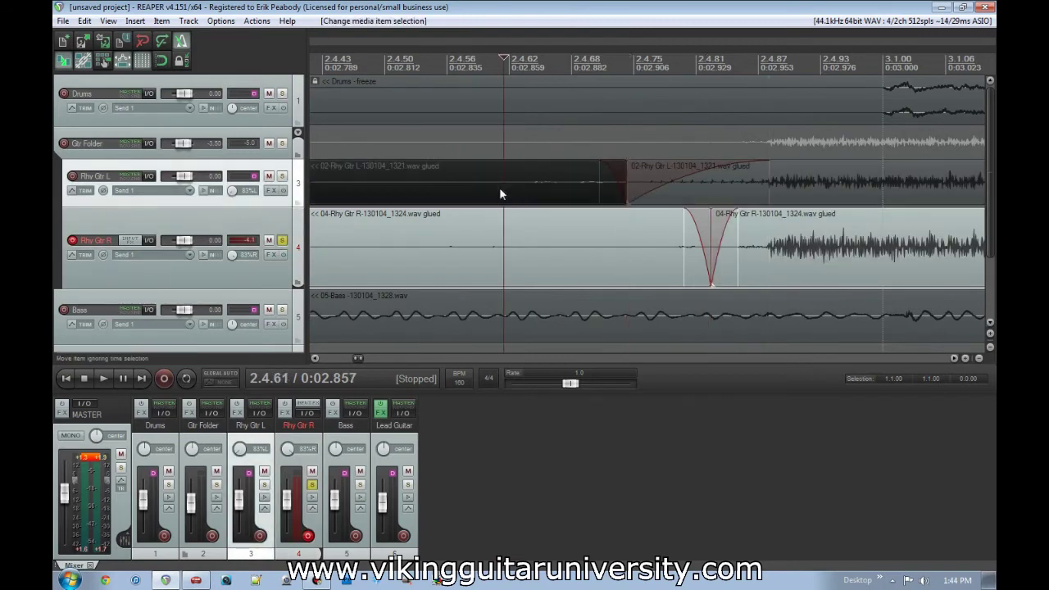
key("Delete")
left_click(516, 230)
key("Delete")
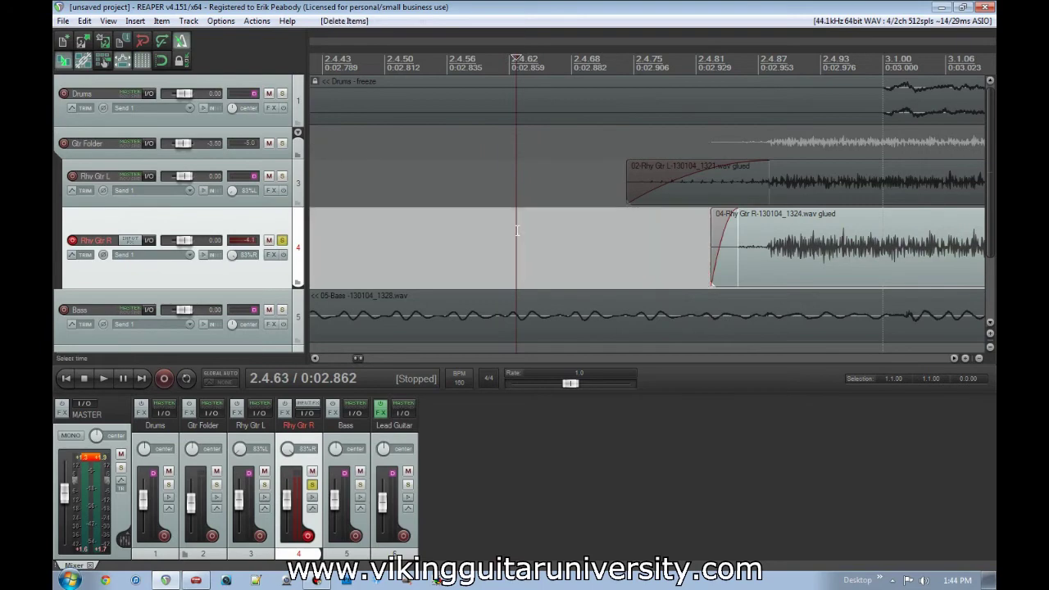
Turn off the Rhy Gtr R solo and play the start of the song from 2.4.63.
left_click(282, 240)
scroll(585, 246, "down", 5)
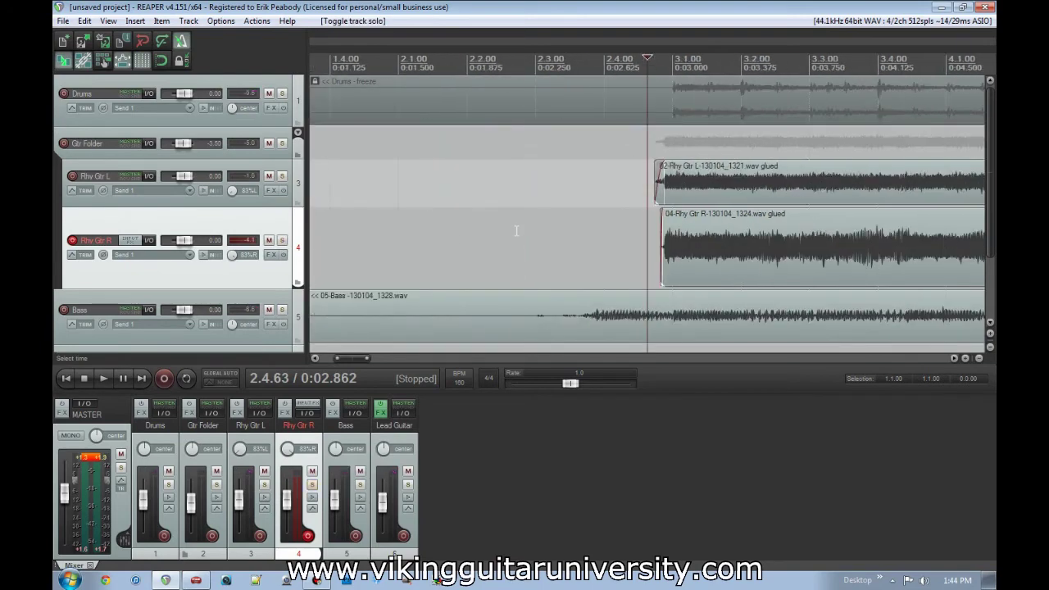
key("space")
scroll(585, 246, "down", 6)
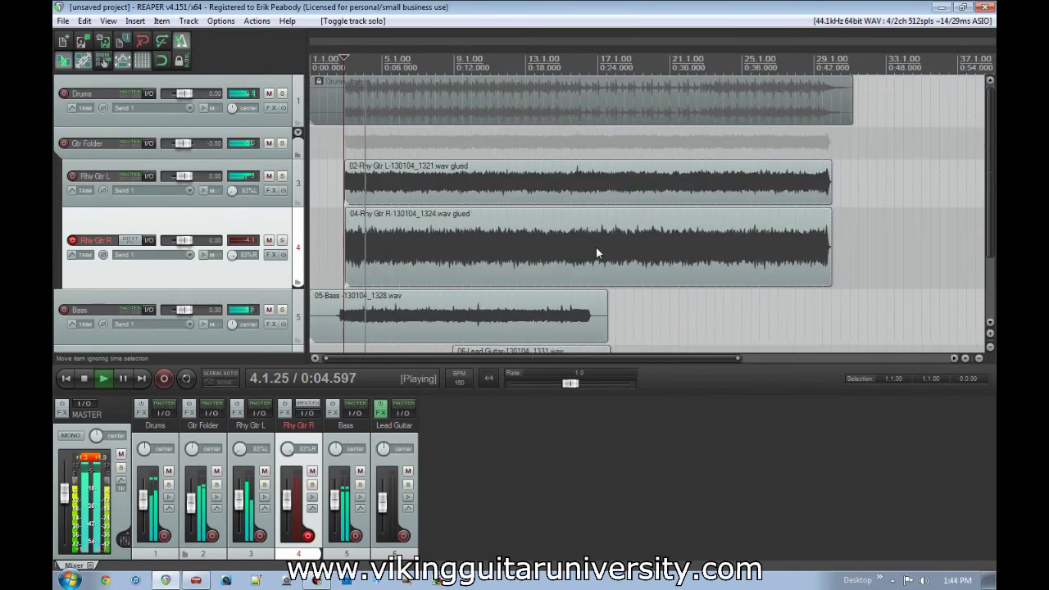
key("space")
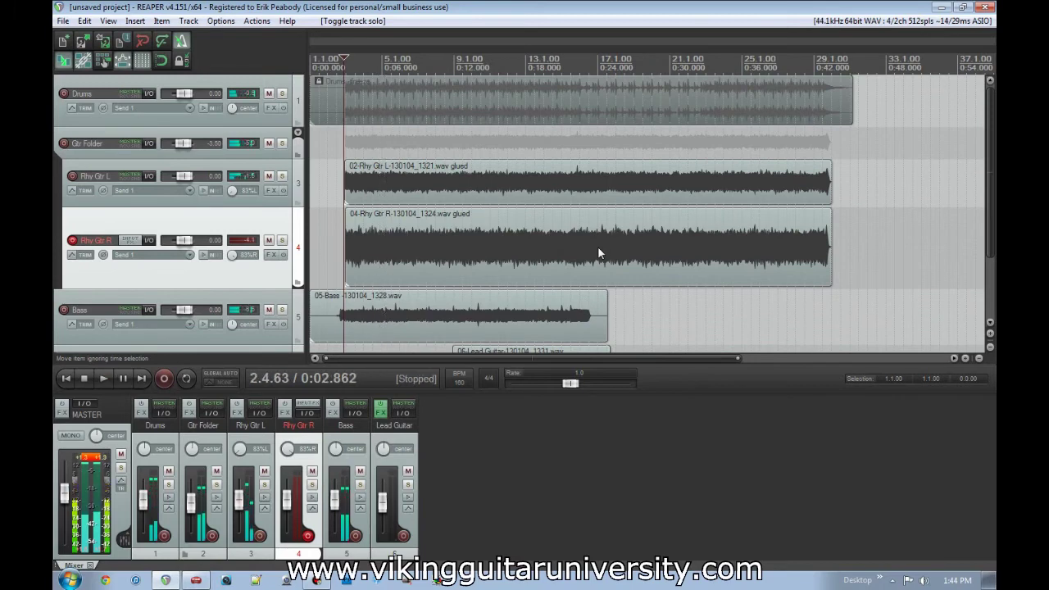
Play the end of the song from 29.1.33.
left_click(817, 148)
key("space")
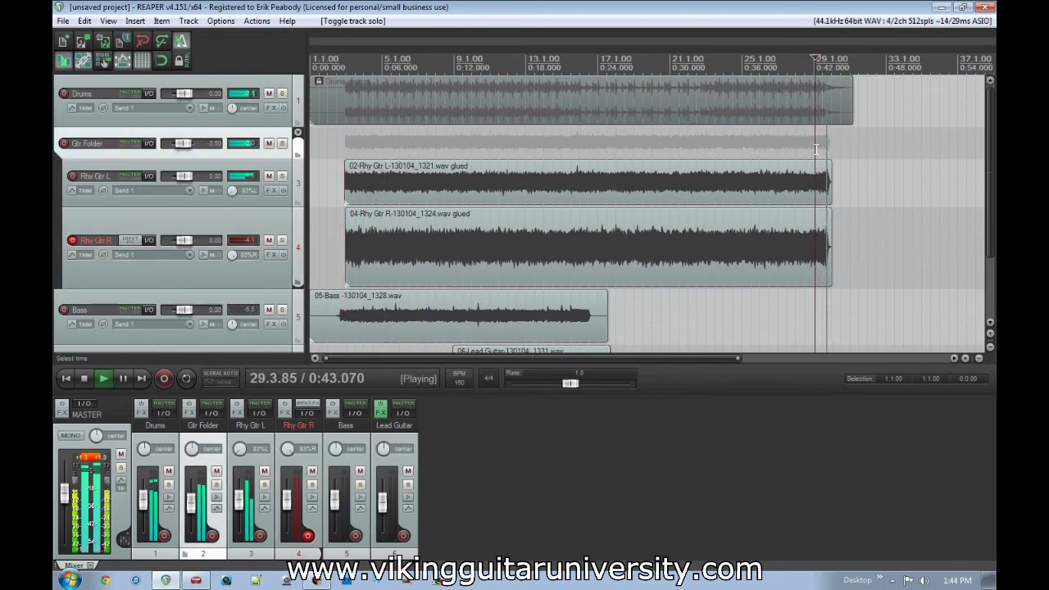
key("space")
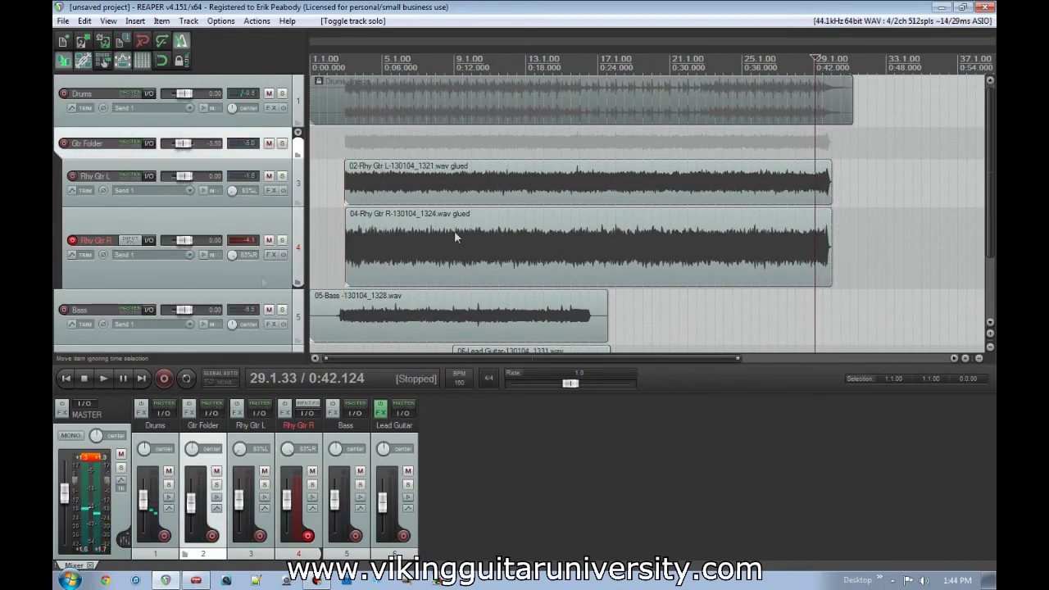
Disarm the Rhy Gtr R track and shrink it to minimal height.
left_click(72, 240)
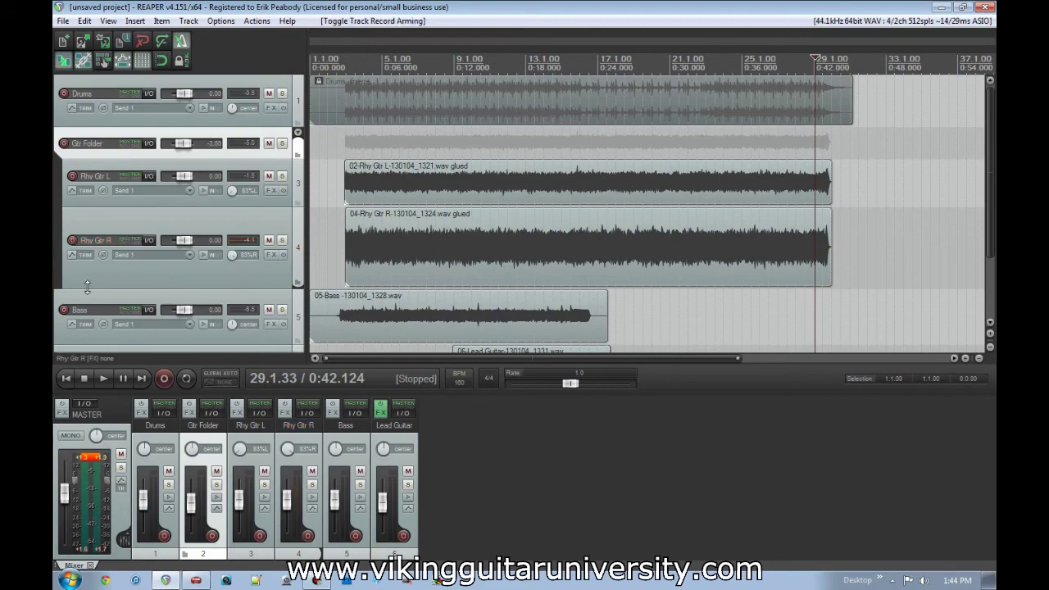
left_click_drag(86, 286, 93, 221)
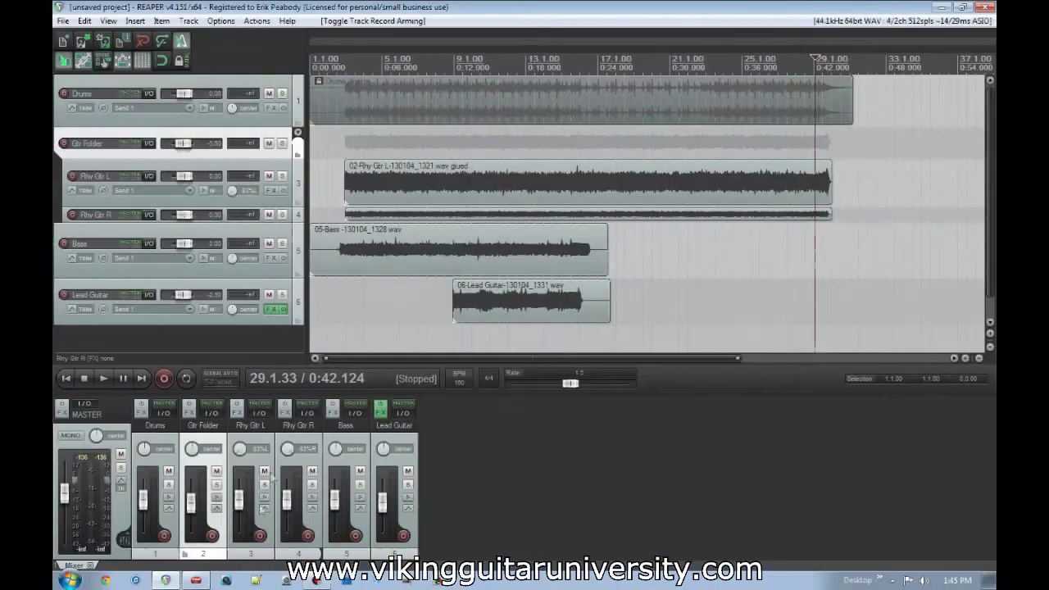
Switch to POD Farm, view the preset list with the Bass - Dimension tone, and return to REAPER.
left_click(195, 581)
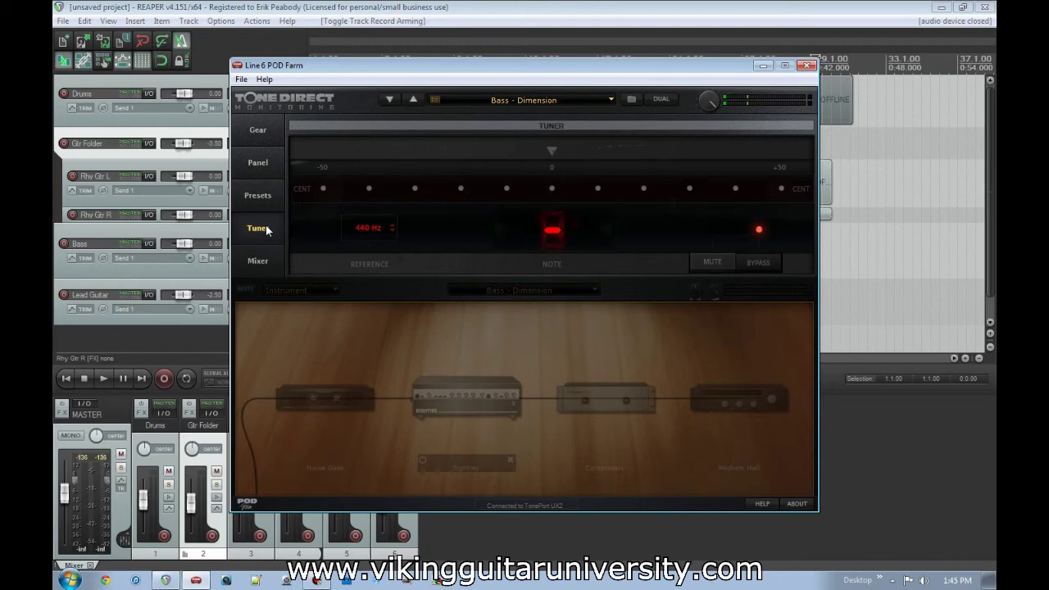
left_click(257, 195)
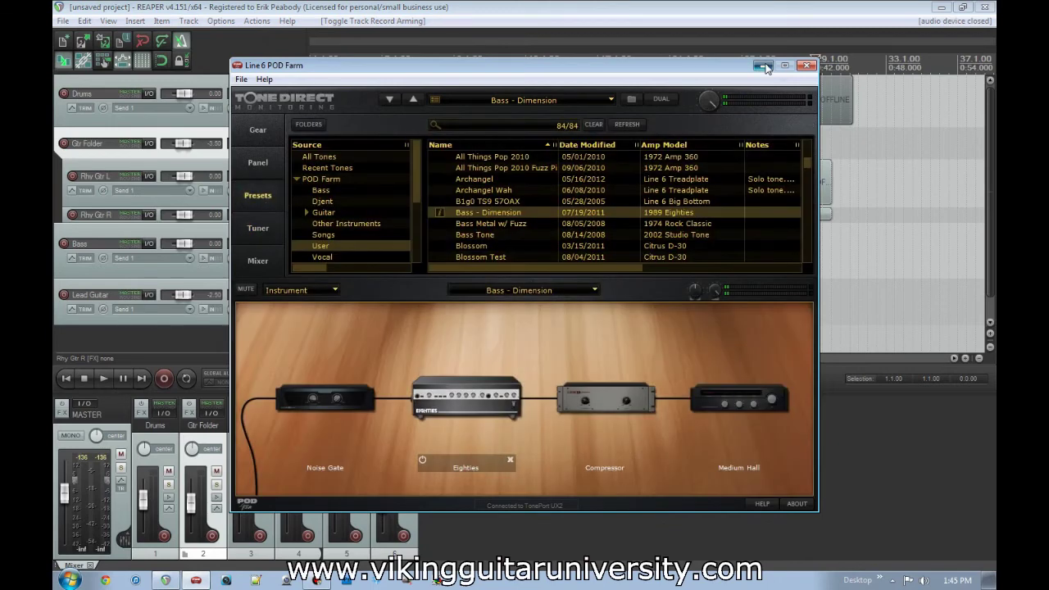
left_click(763, 65)
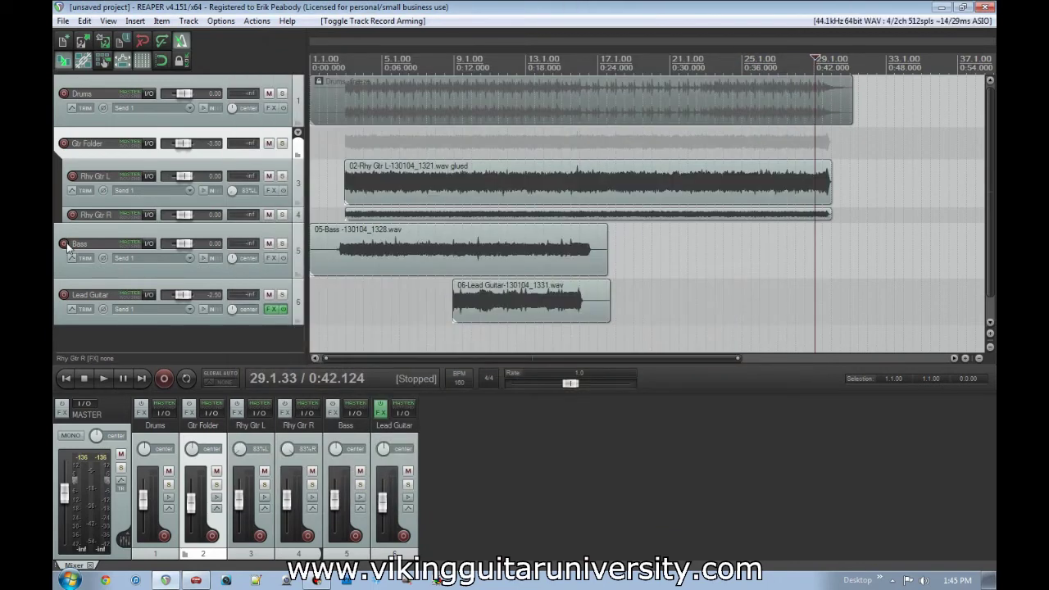
Arm the Bass track, record a new take from 12.1.58 to past the end of the song, and save it.
left_click(64, 244)
left_click(520, 258)
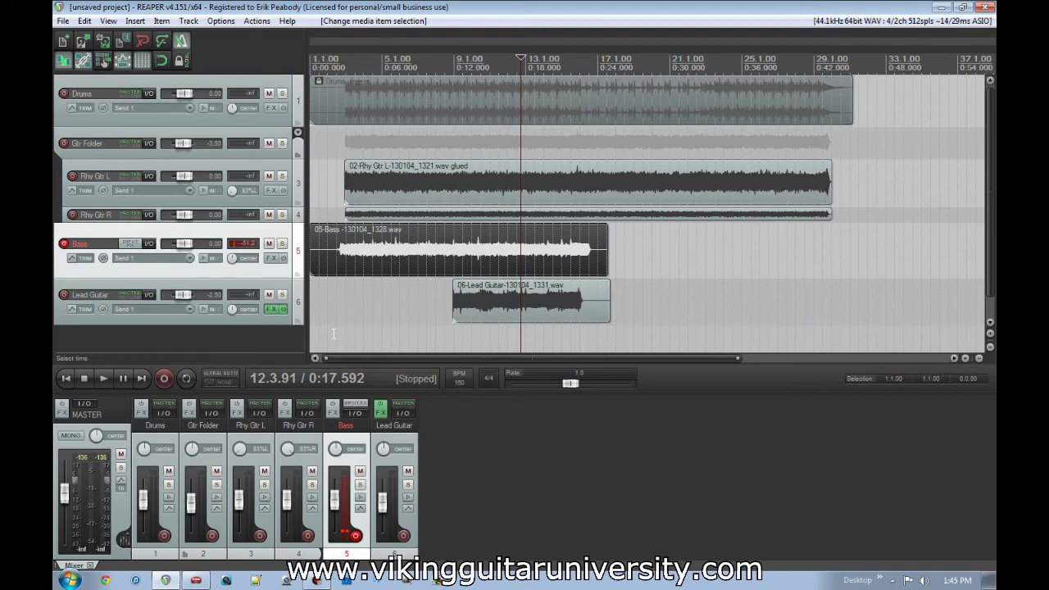
key("ctrl+r")
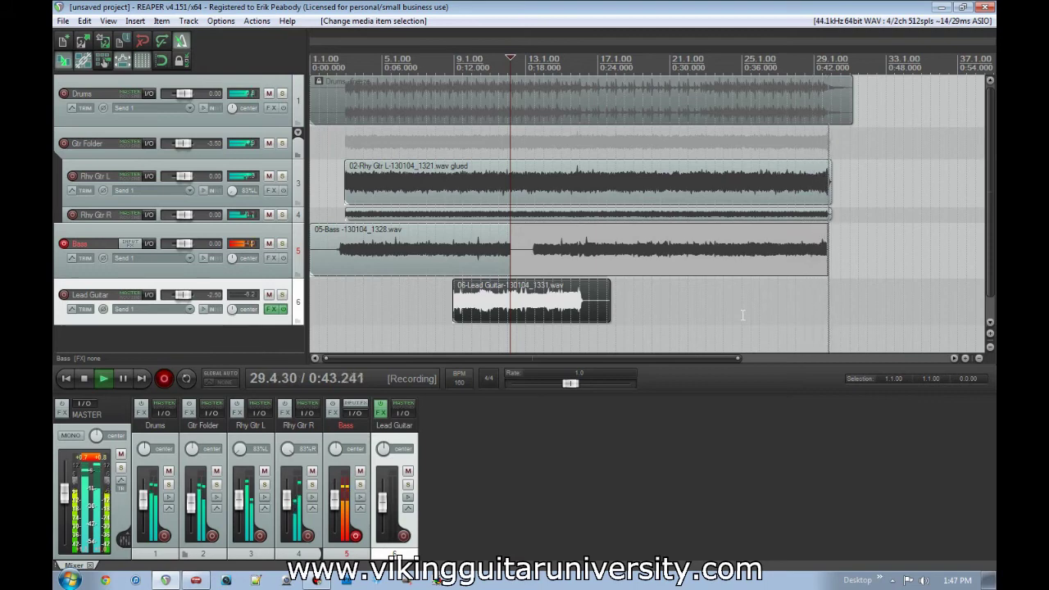
key("space")
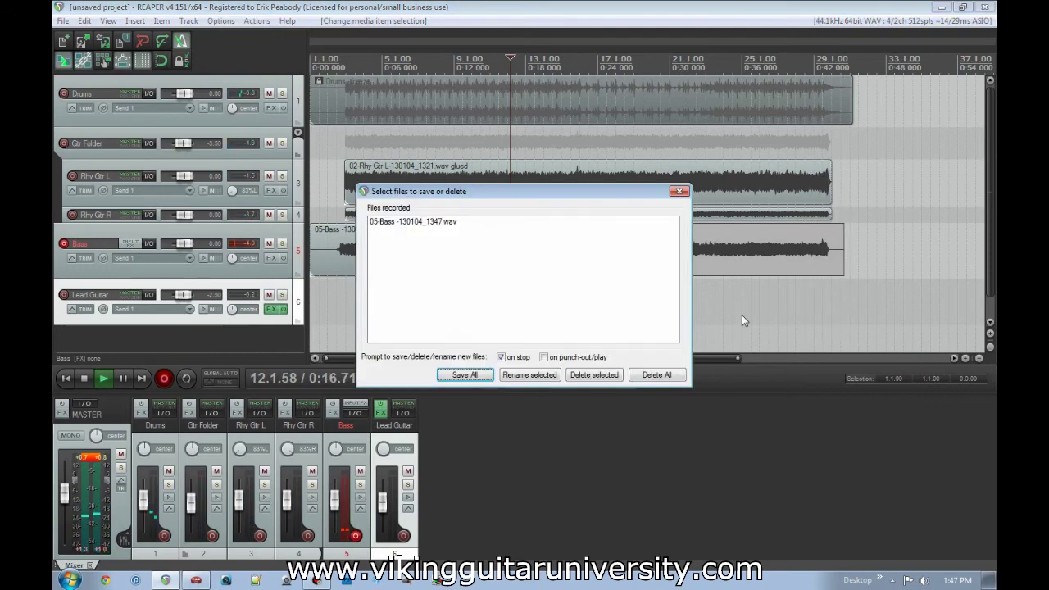
key("Return")
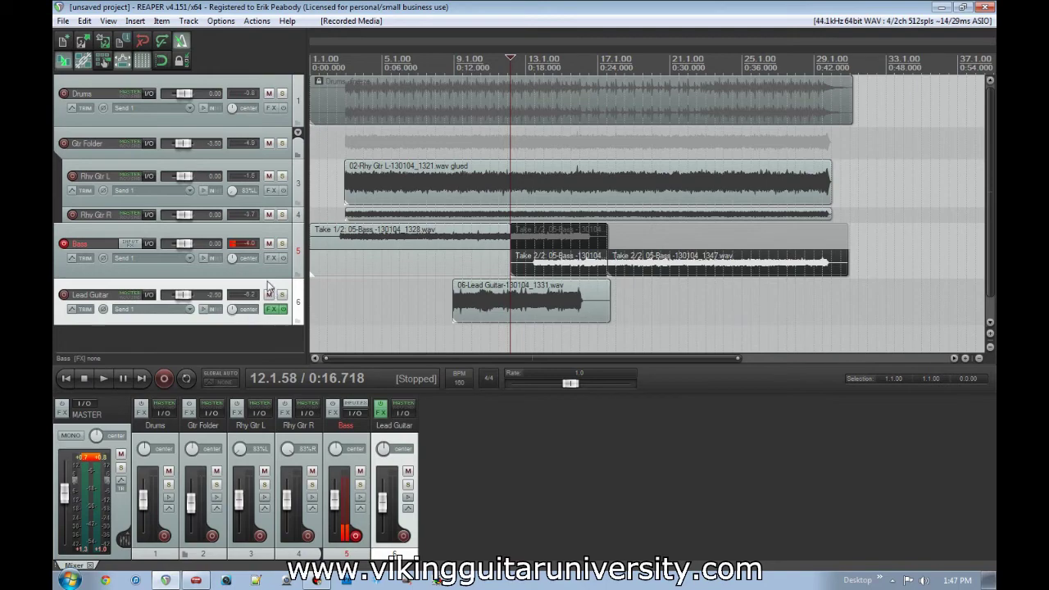
Enlarge the Bass track, split its takes at 14.4.81, and make the first take active before the split.
left_click_drag(271, 280, 325, 322)
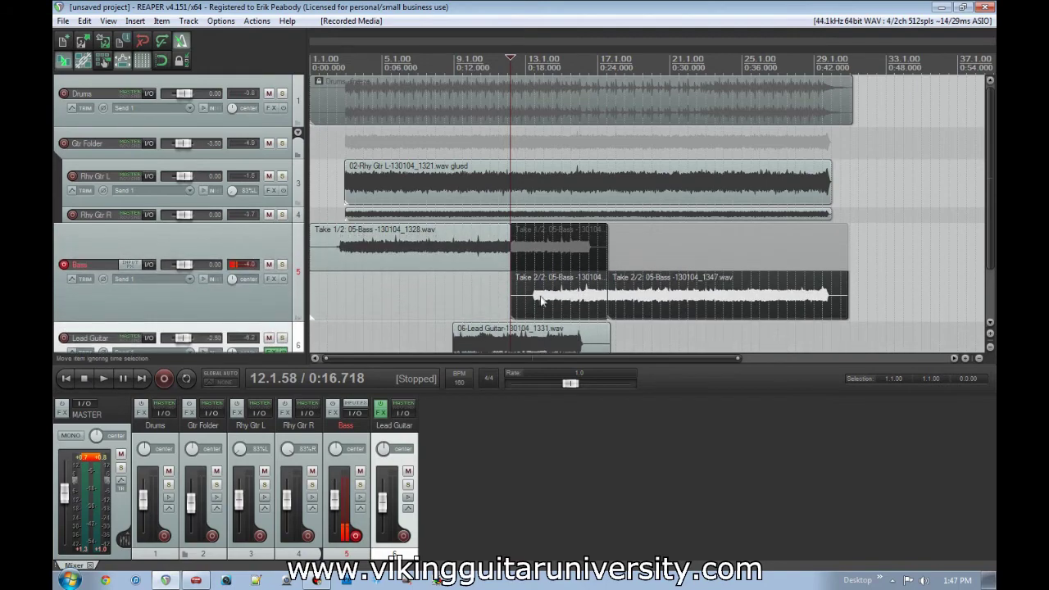
left_click(542, 301)
scroll(571, 301, "up", 5)
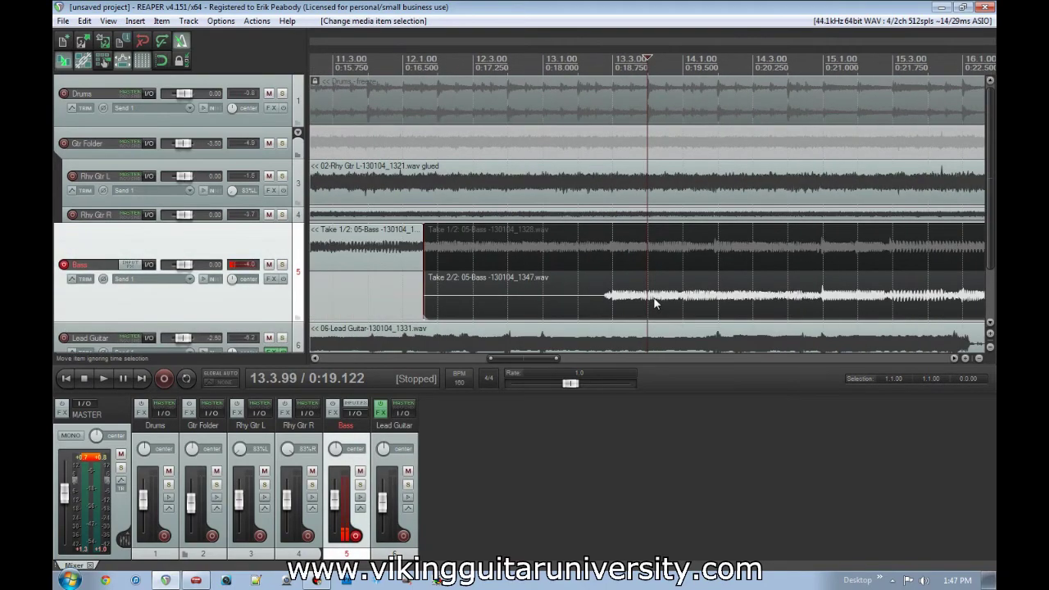
left_click(820, 298)
scroll(820, 300, "up", 5)
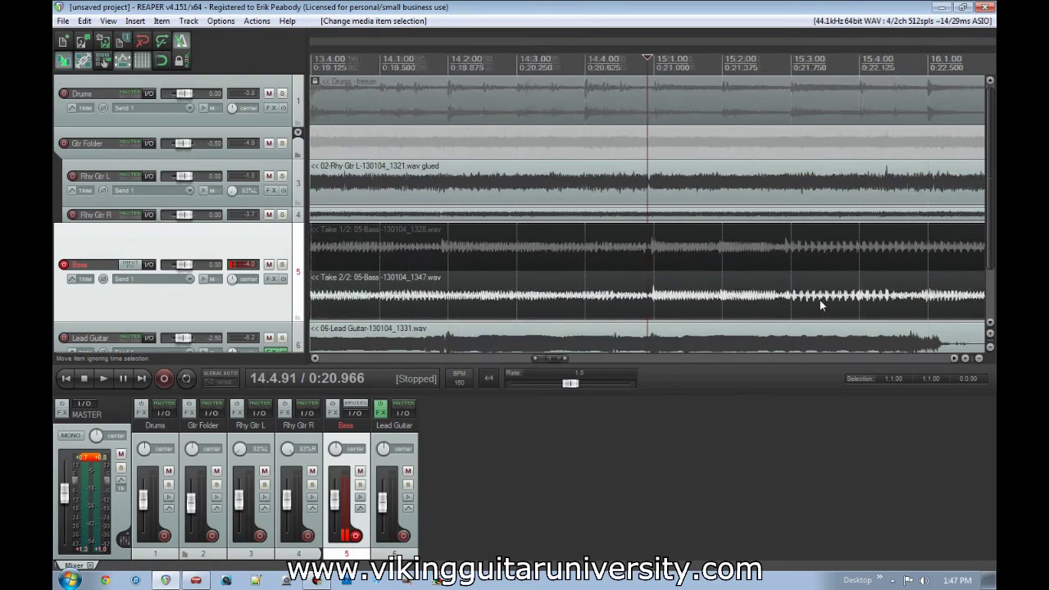
left_click(664, 302)
key("s")
left_click(601, 245)
scroll(600, 247, "down", 5)
scroll(601, 246, "down", 5)
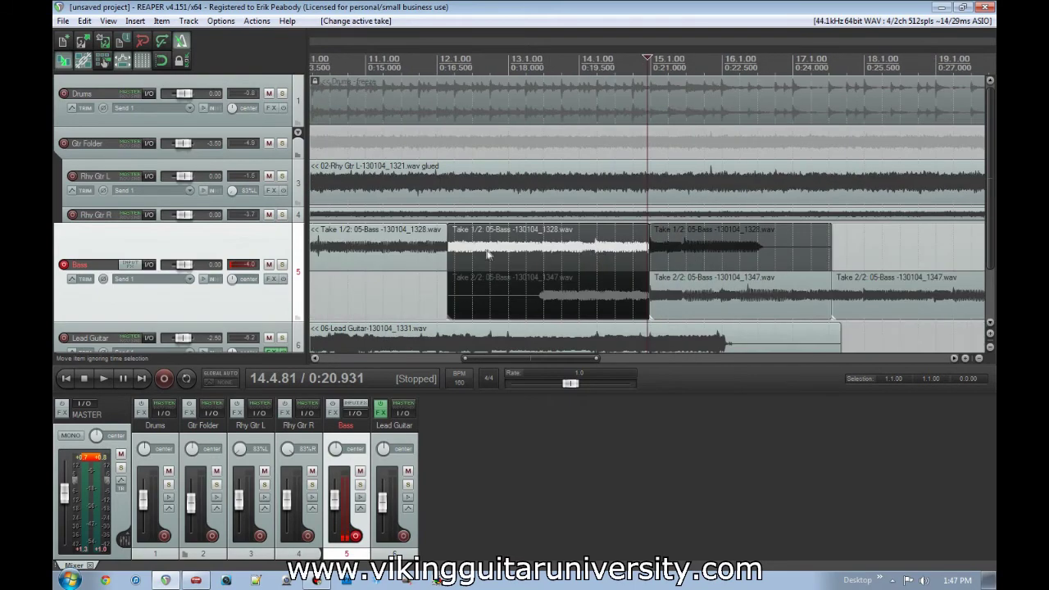
Shorten the fade-ins of the Bass items that start at 12.1.58 and 17.3.16 to almost nothing.
left_click(456, 253)
scroll(492, 254, "up", 6)
mouse_move(674, 251)
left_mouse_down()
mouse_move(640, 249)
mouse_move(656, 250)
left_mouse_up()
scroll(734, 264, "down", 5)
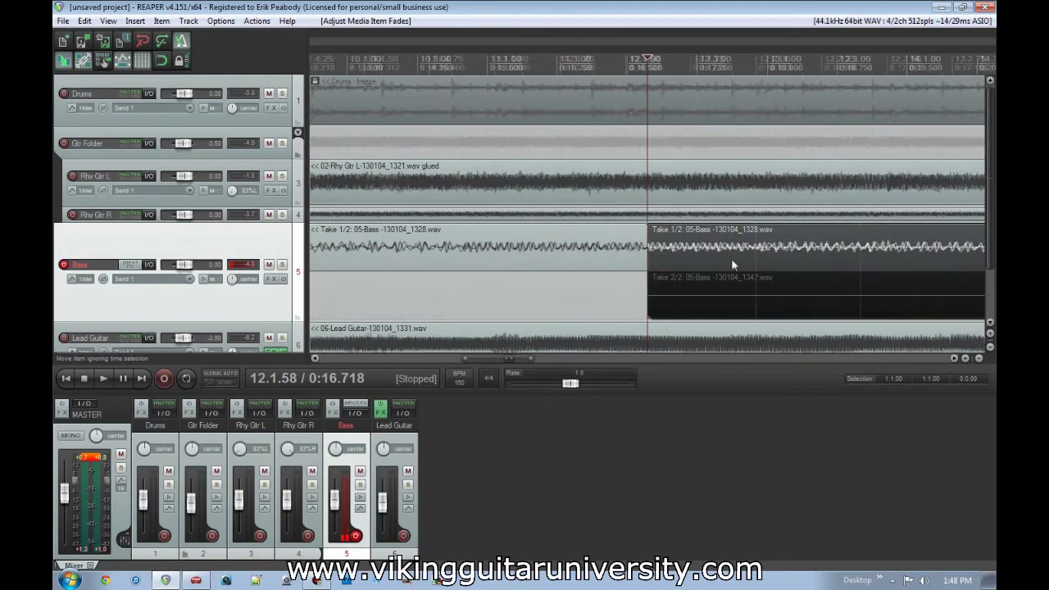
scroll(733, 264, "down", 6)
left_click(610, 289)
scroll(611, 288, "up", 12)
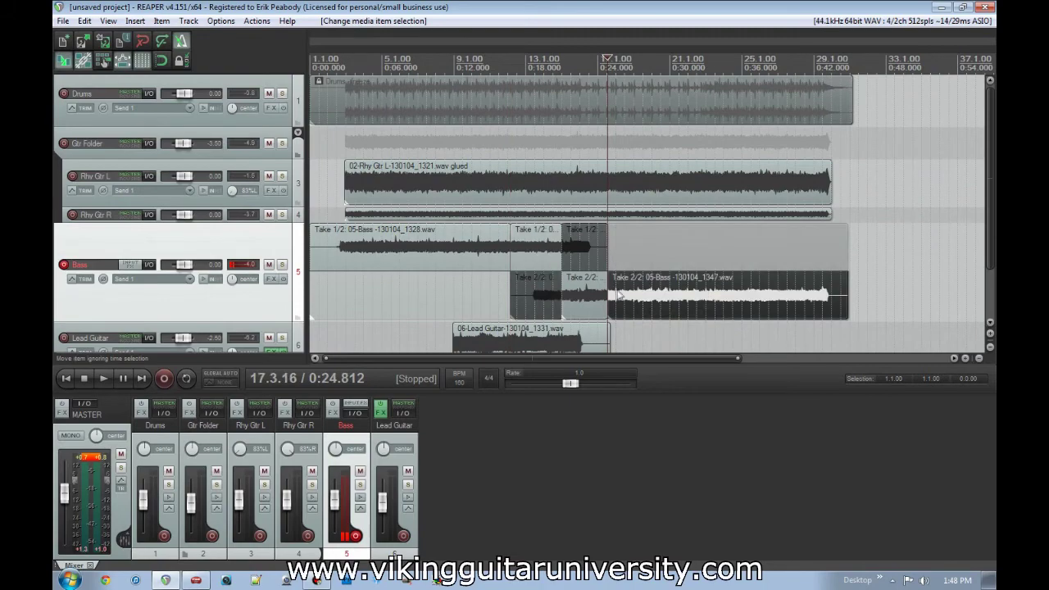
left_click_drag(840, 305, 533, 302)
left_click_drag(453, 293, 673, 297)
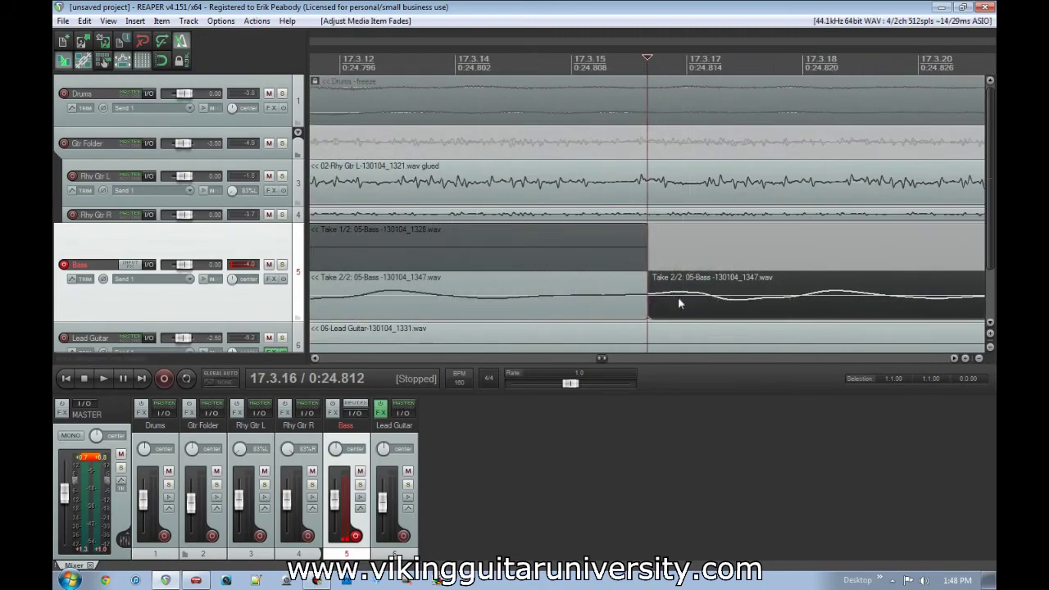
Split the last Bass item at 29.4.40, just after the final note dies out, and delete the silent tail.
scroll(677, 298, "down", 10)
scroll(673, 302, "down", 5)
scroll(674, 302, "up", 5)
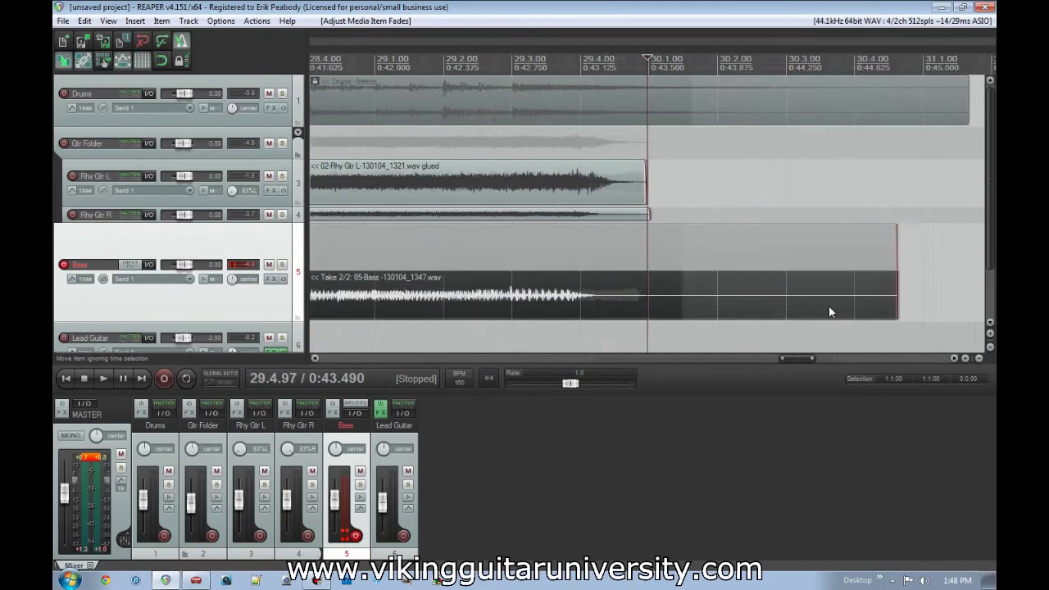
left_click(572, 306)
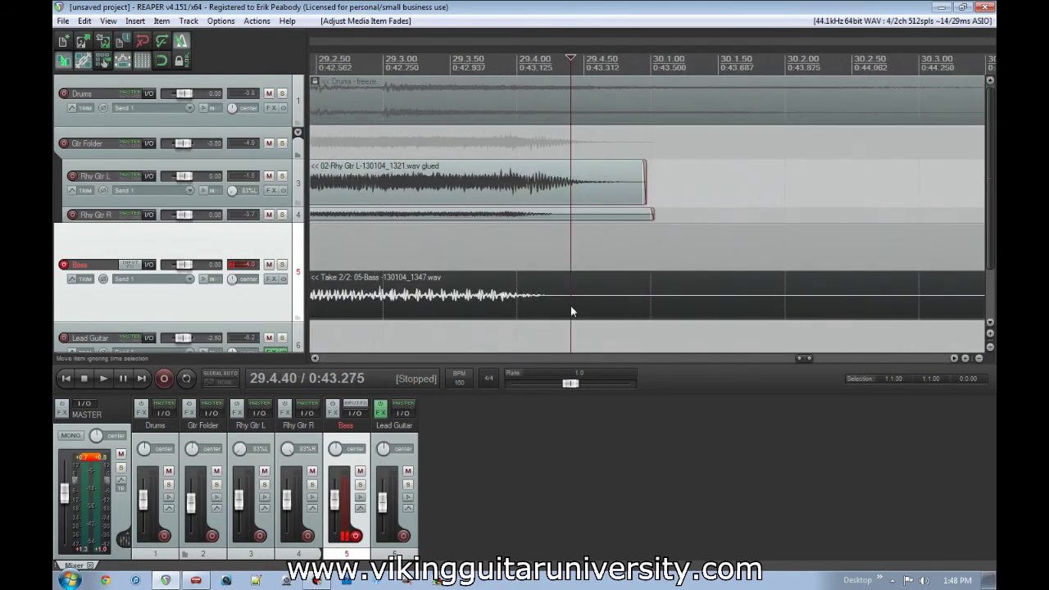
key("s")
key("Delete")
Play the Bass intro to find its first note, split the item at about 2.3.64, and delete the part before it.
key("Home")
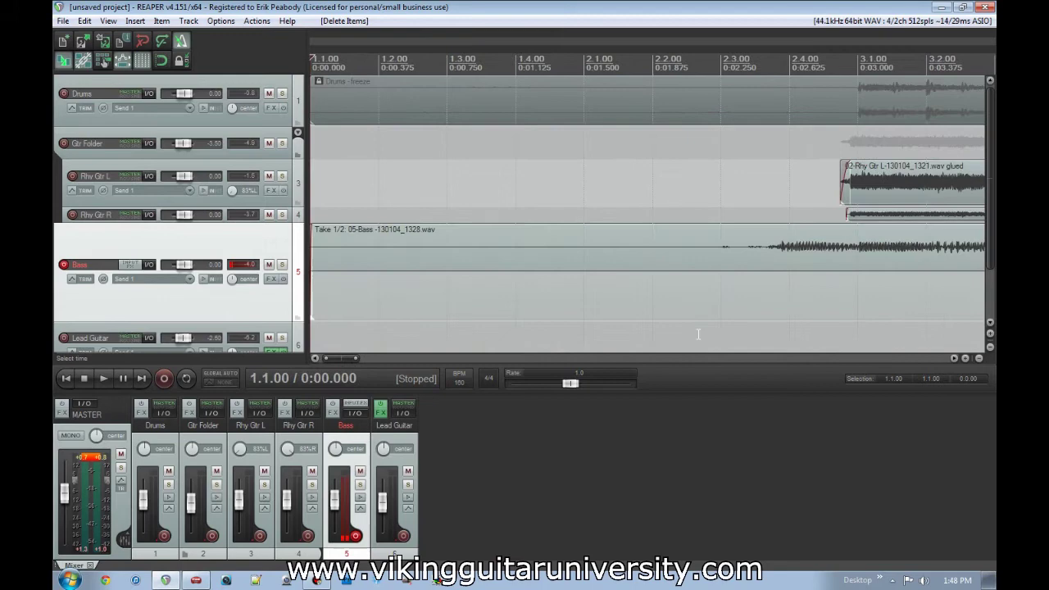
left_click(742, 261)
key("space")
key("space")
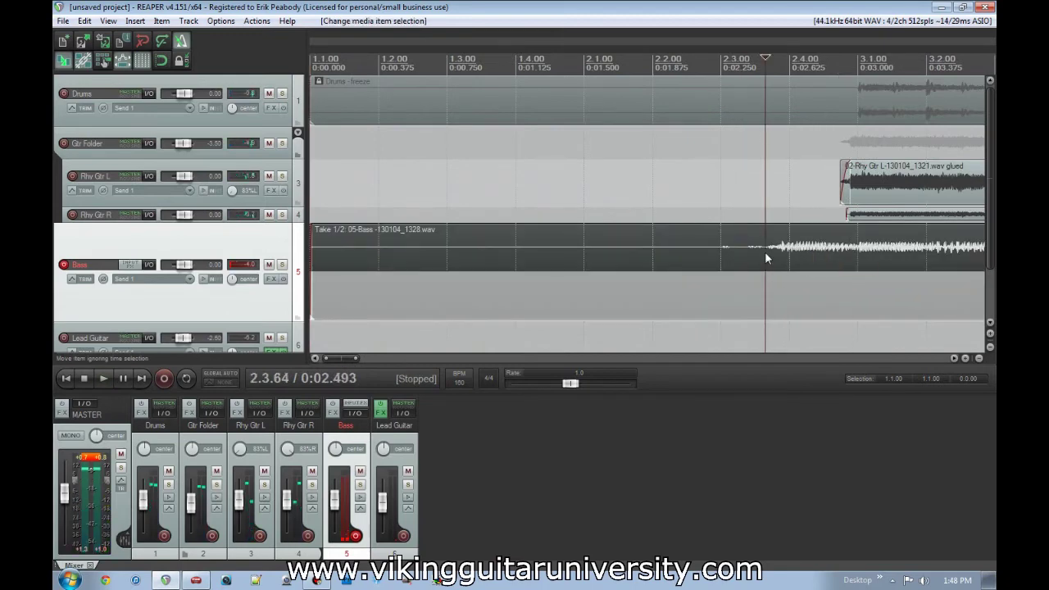
left_click(767, 259)
key("space")
key("space")
key("s")
left_click(706, 263)
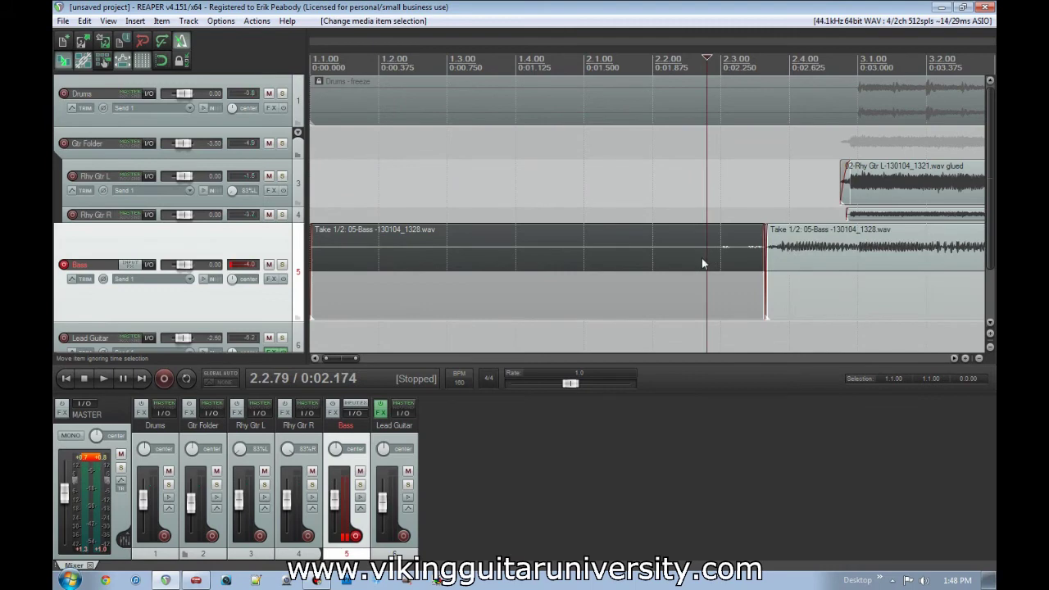
key("Delete")
Play the song from 2.2.79 with the metronome turned off.
scroll(710, 259, "down", 10)
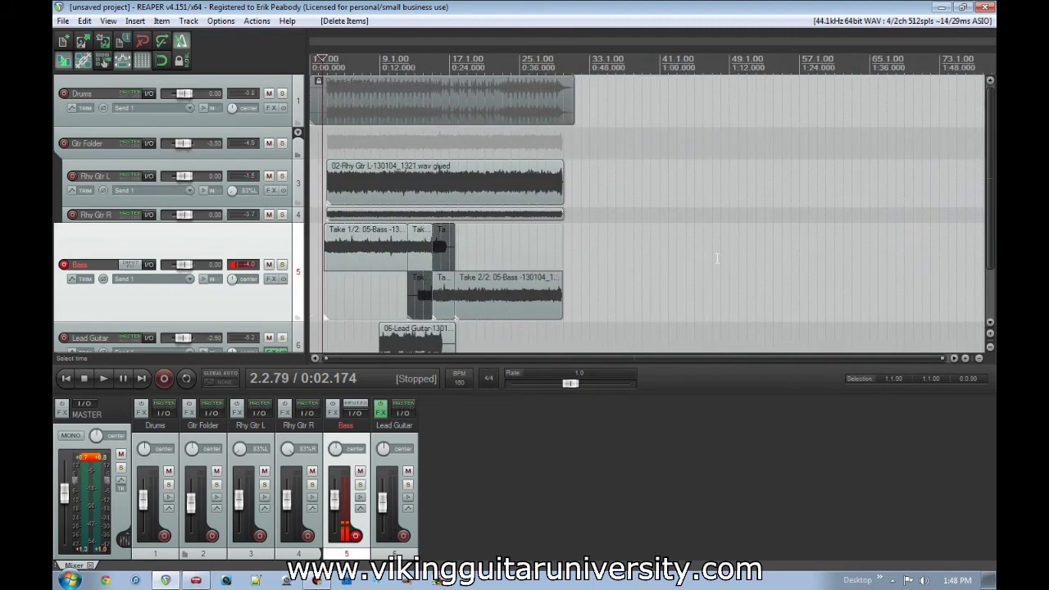
scroll(716, 259, "up", 3)
key("space")
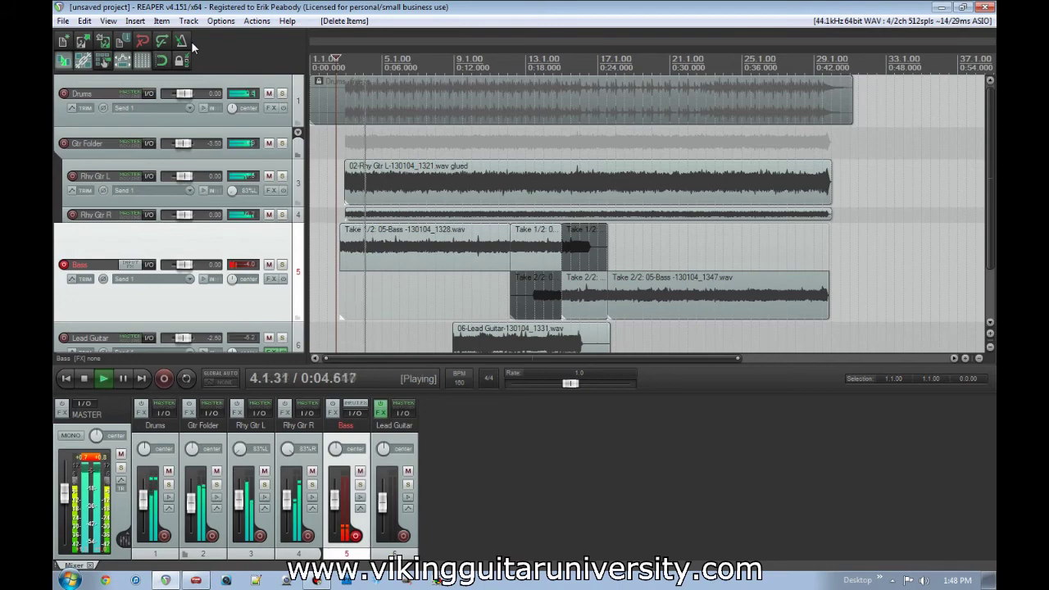
Glue all the Bass items into a single item, listen through to the end of the song, and stop playback.
left_click(429, 245)
left_click(693, 307, "shift")
right_click(694, 308)
left_click(732, 349)
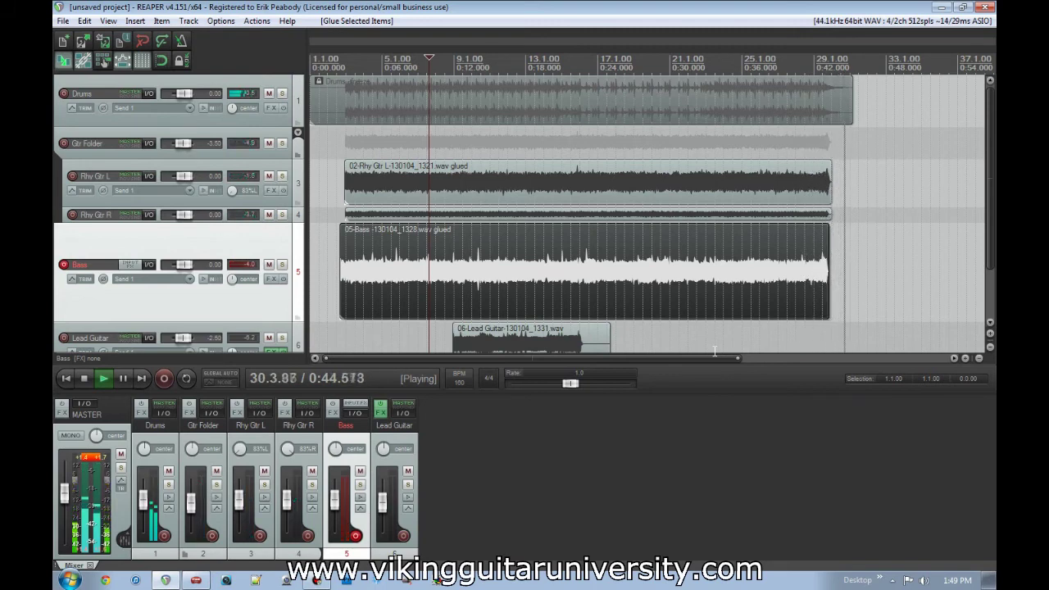
key("space")
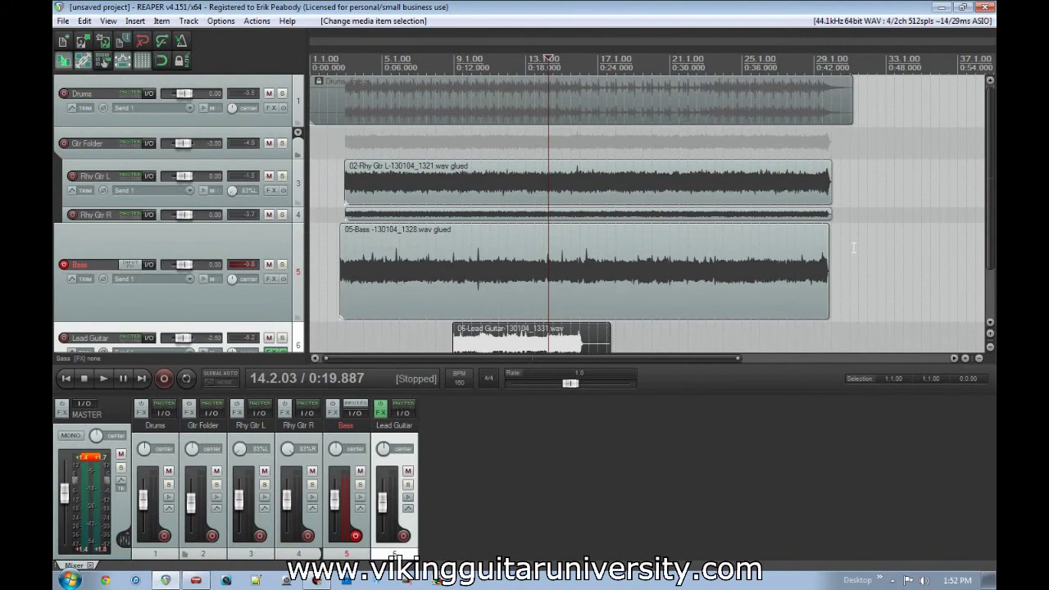
Disarm the Bass track and add a new track named Lead Guitar 2 below Lead Guitar.
left_click(83, 243)
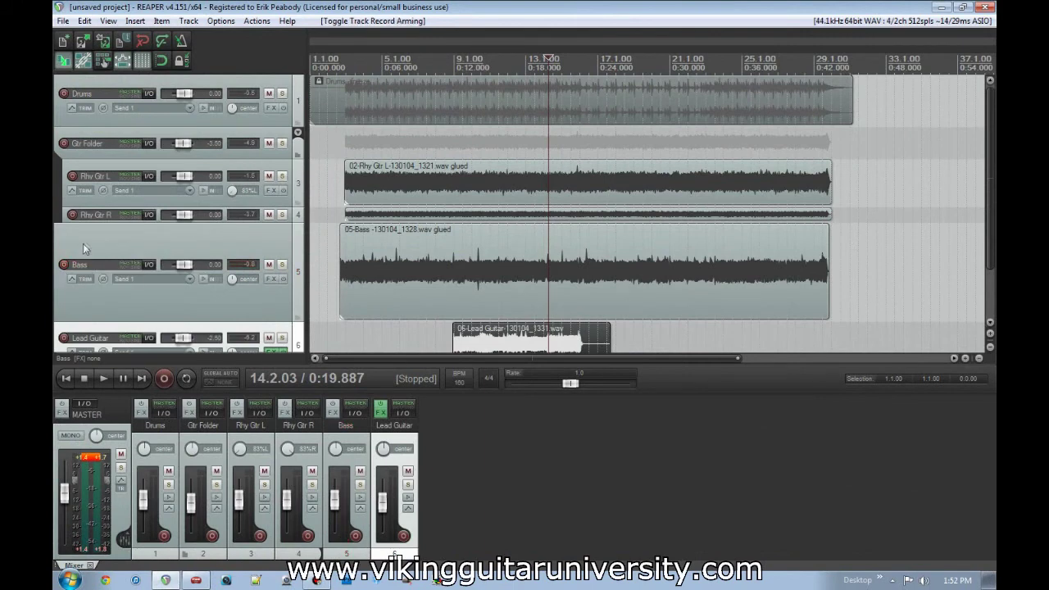
scroll(90, 242, "down", 1)
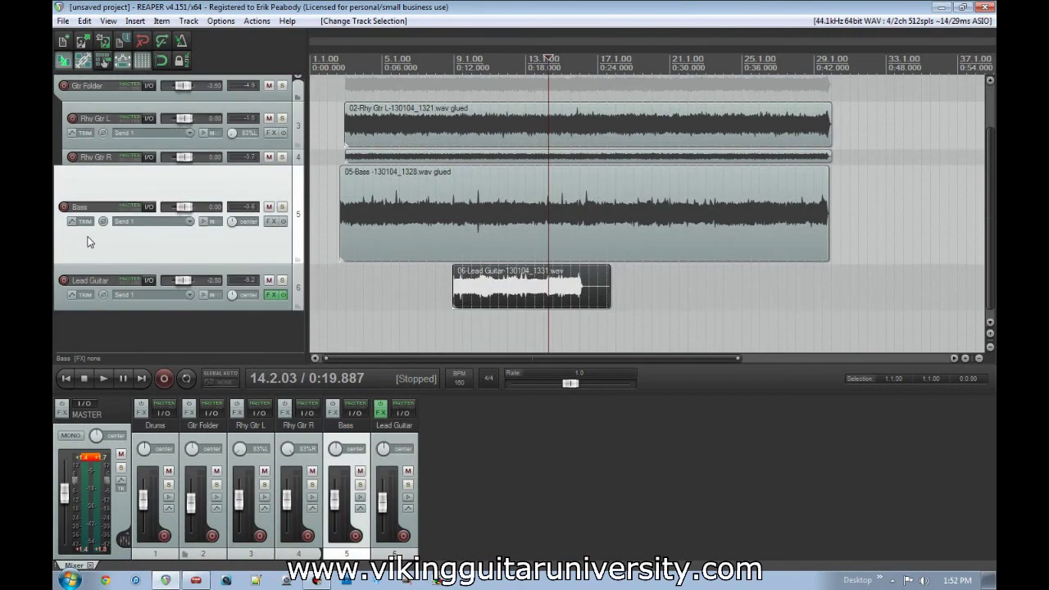
double_click(113, 329)
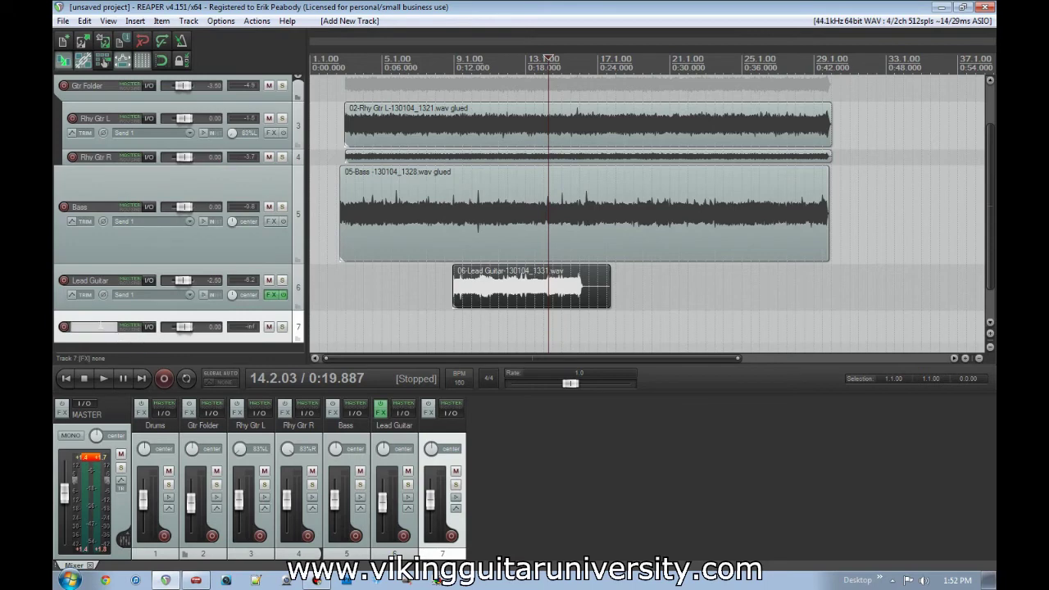
type("Lead Guitar 2")
key("Return")
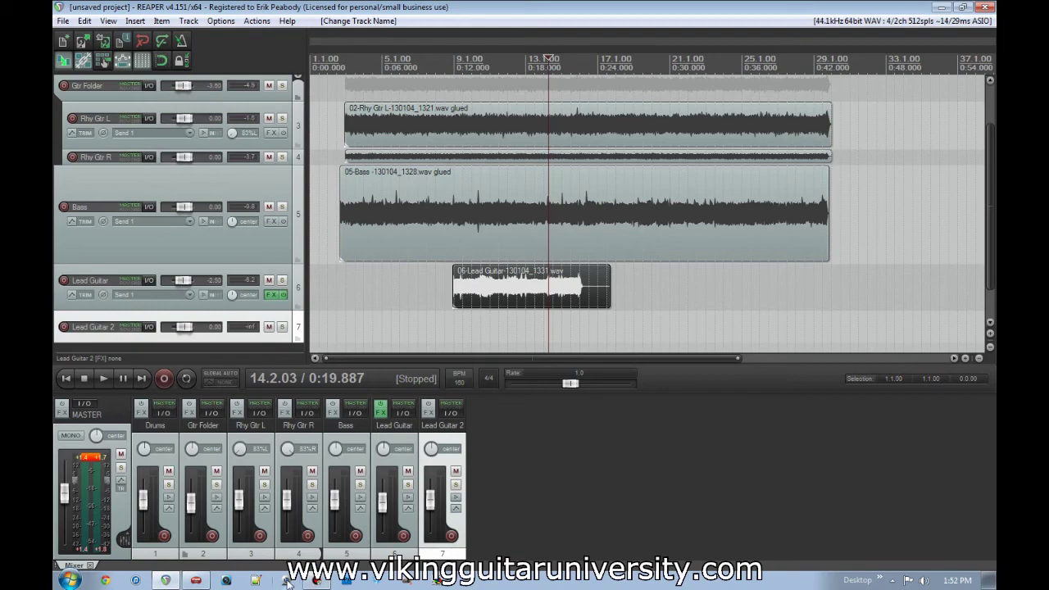
Set the POD Farm tone to JS Scream and arm the Lead Guitar 2 track with the metronome on.
left_click(187, 581)
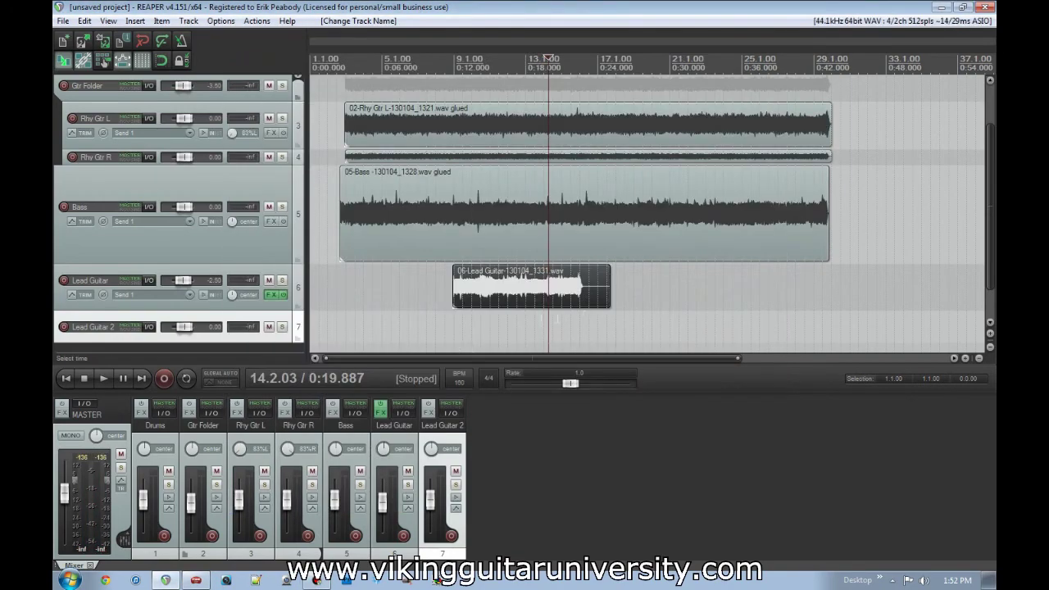
left_click(63, 327)
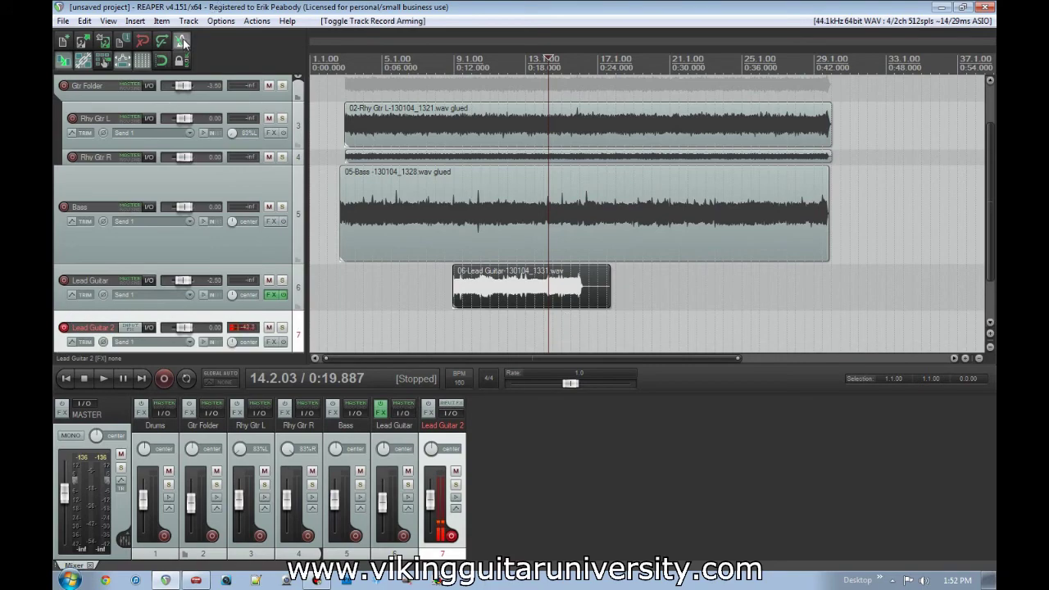
Open the Noise Gate settings of the JS Scream tone in POD Farm and return to REAPER.
left_click(187, 580)
left_click(329, 407)
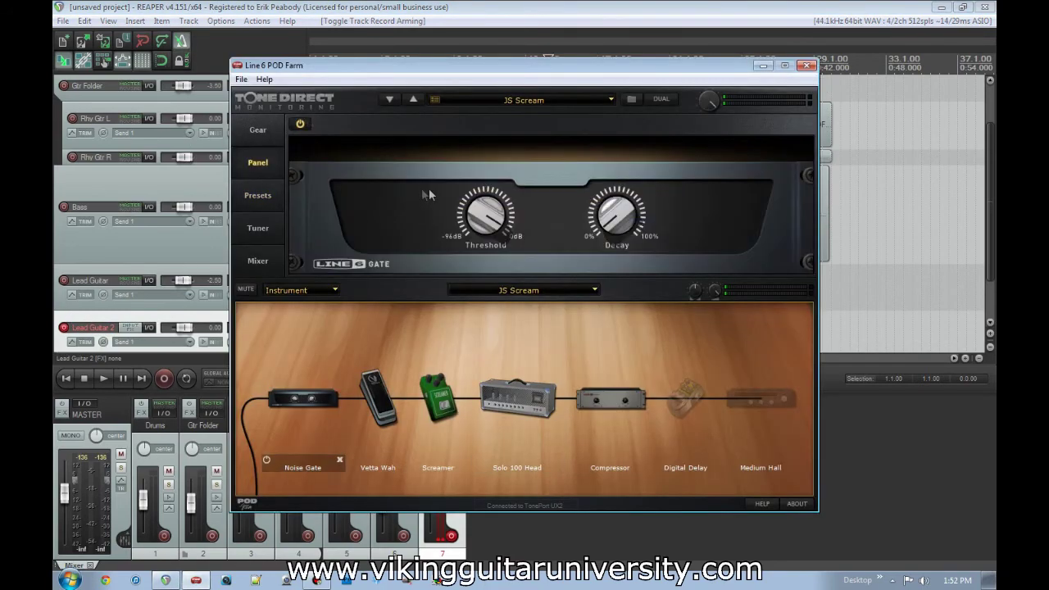
mouse_move(488, 216)
left_click(432, 6)
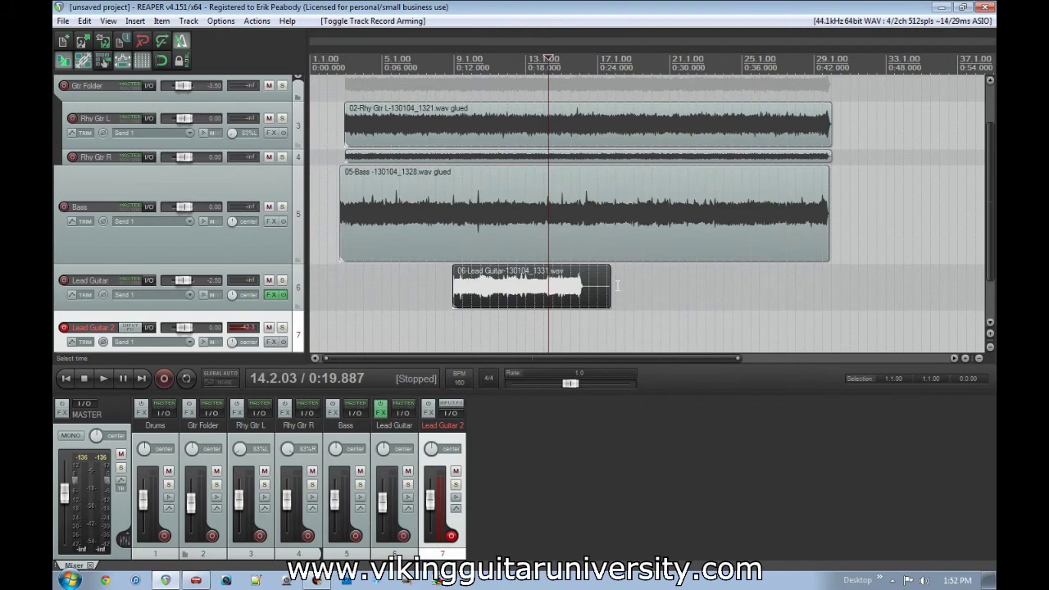
Record a lead take on the Lead Guitar 2 track from measure 14 to past measure 29 and save the recorded file.
key("ctrl+r")
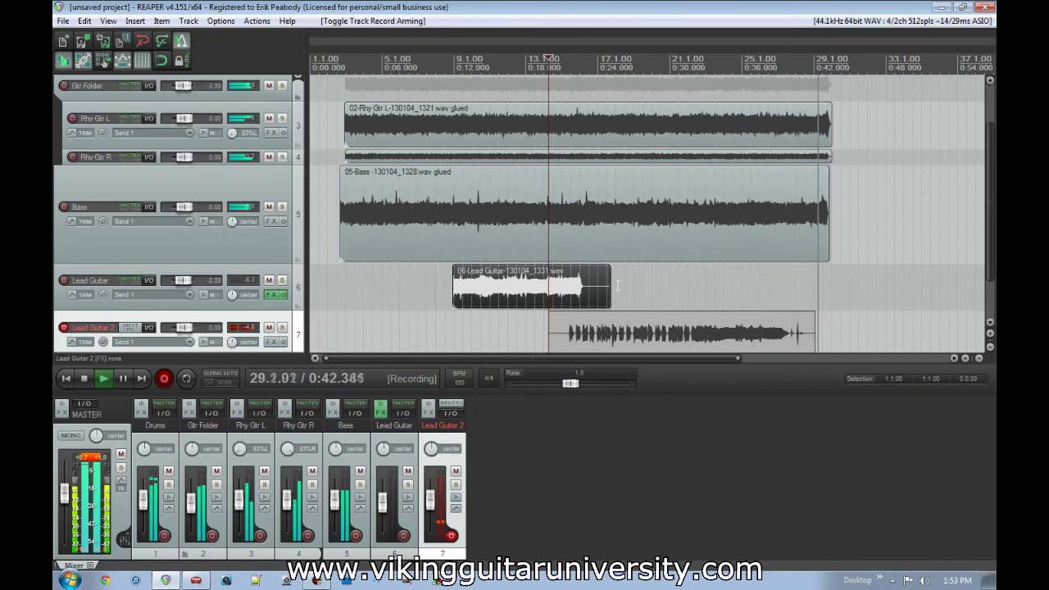
key("space")
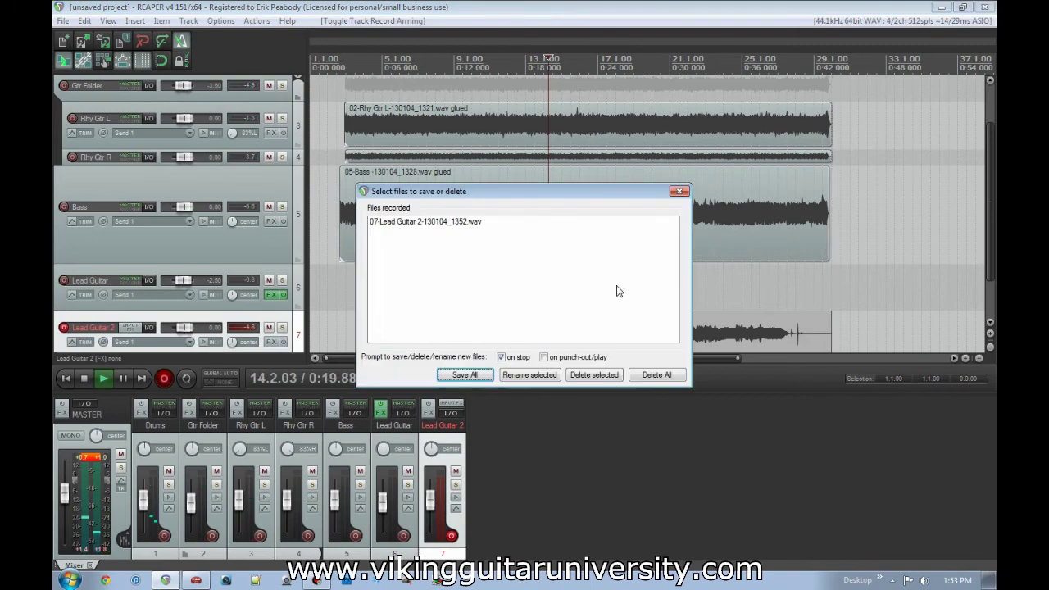
key("Return")
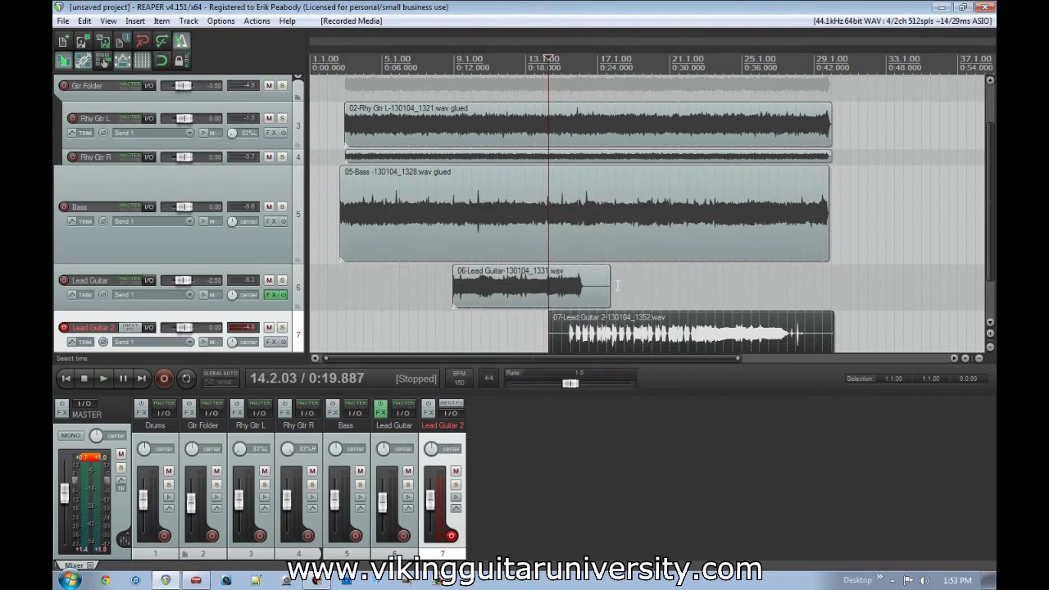
Split the new Lead Guitar 2 item just before its first note and delete the silent lead-in.
left_click(572, 333)
scroll(579, 332, "up", 7)
left_click(590, 336)
key("s")
left_click(558, 329)
key("Delete")
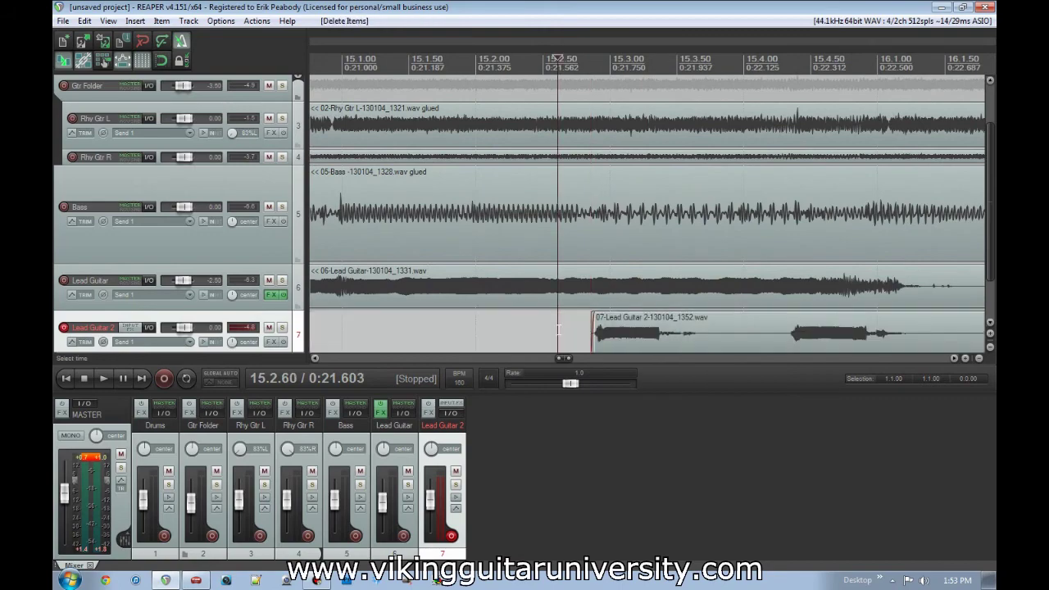
Solo the Lead Guitar 2 track and listen to the fading last note and the noises after it.
scroll(559, 328, "down", 10)
left_click(557, 336)
scroll(557, 336, "up", 10)
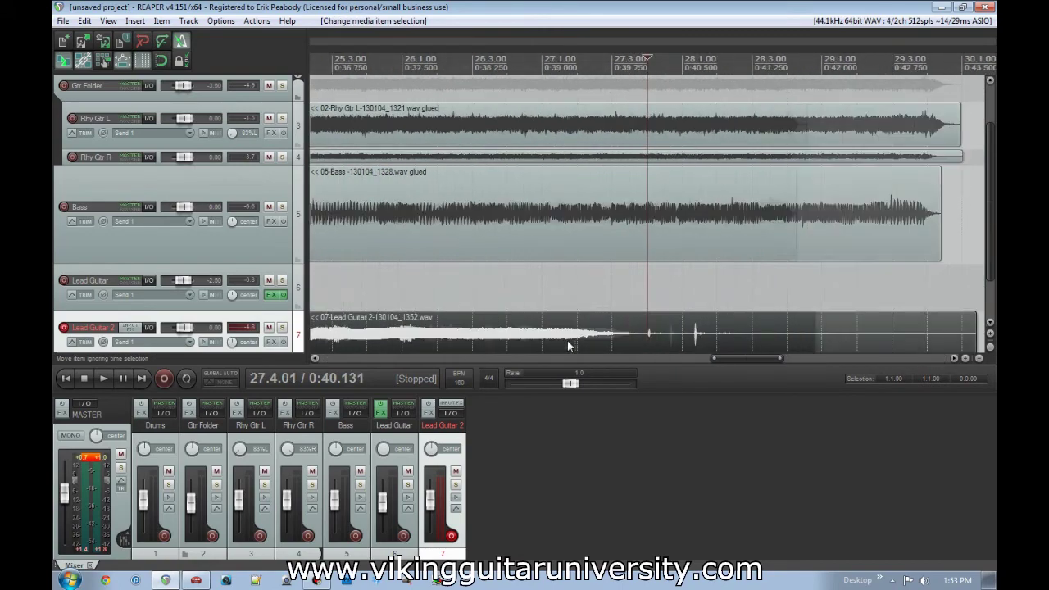
left_click(281, 328)
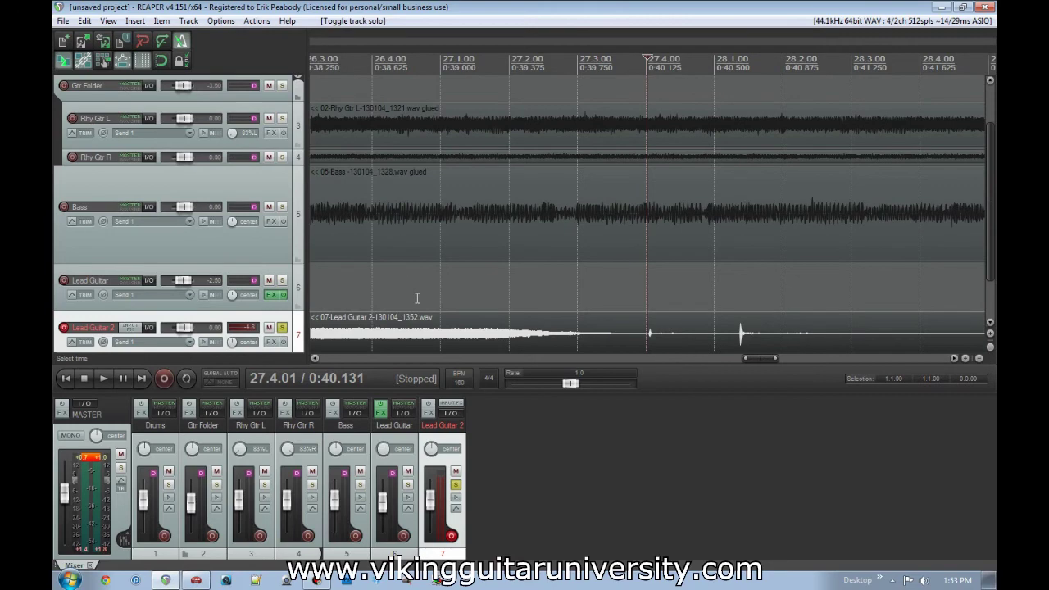
left_click(417, 298)
key("space")
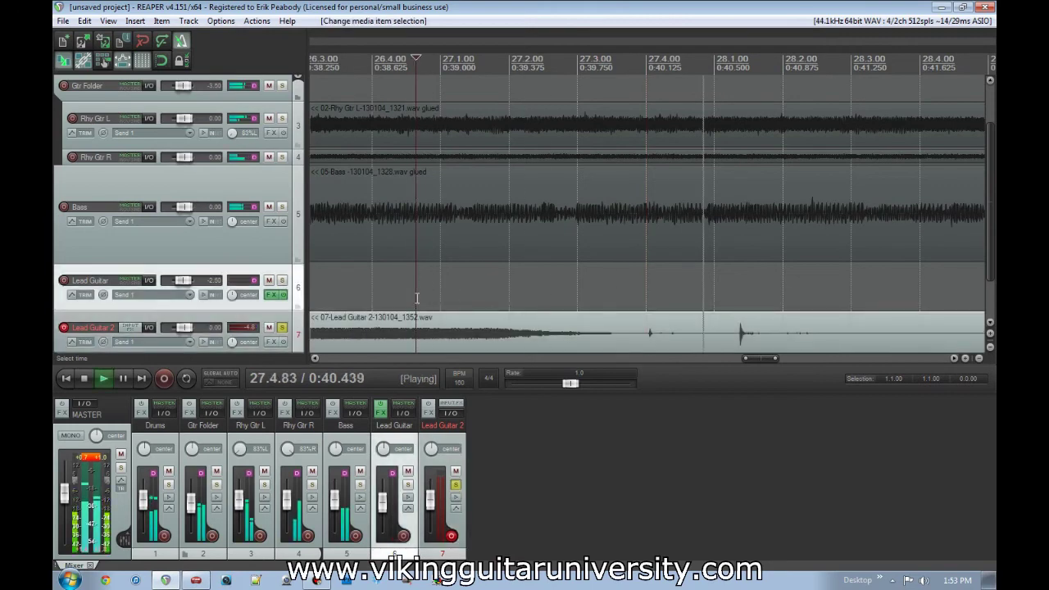
key("space")
Split the Lead Guitar 2 item after its last note fades, delete the noisy tail, and unsolo the track.
left_click(638, 343)
key("s")
left_click(695, 341)
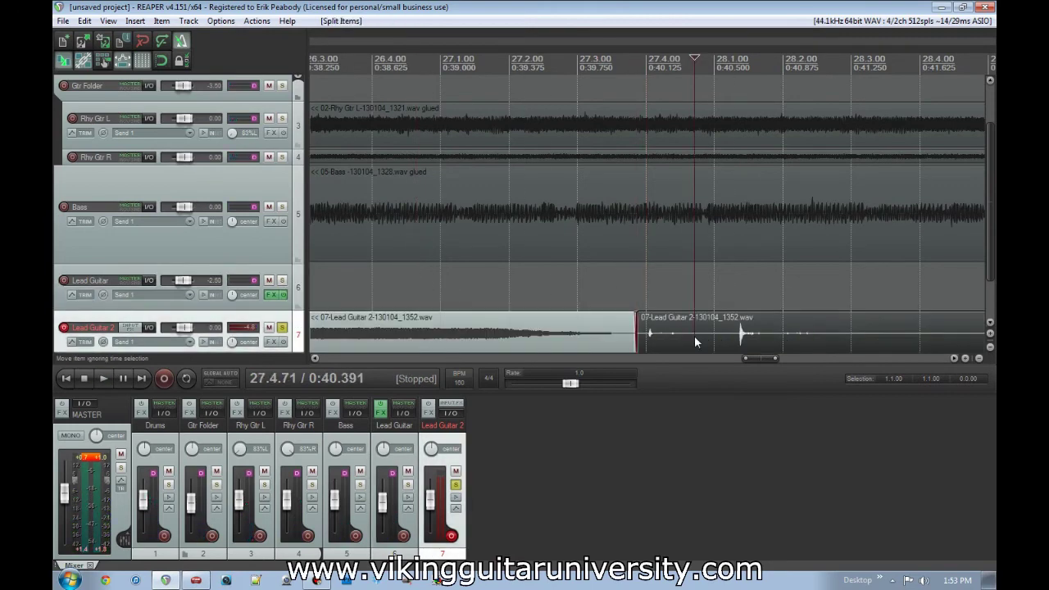
key("Delete")
scroll(695, 337, "down", 5)
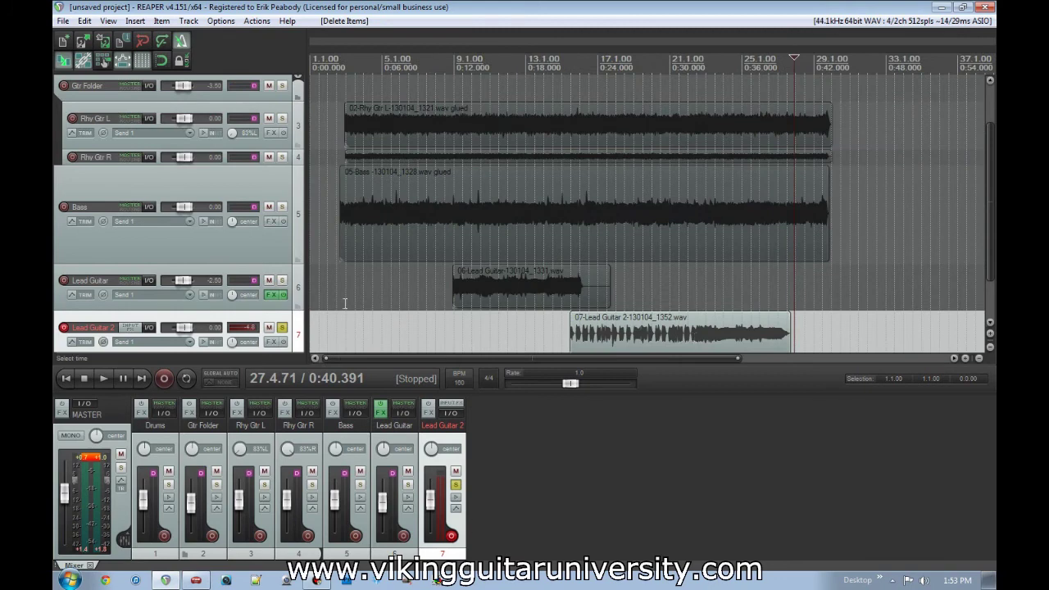
left_click(282, 328)
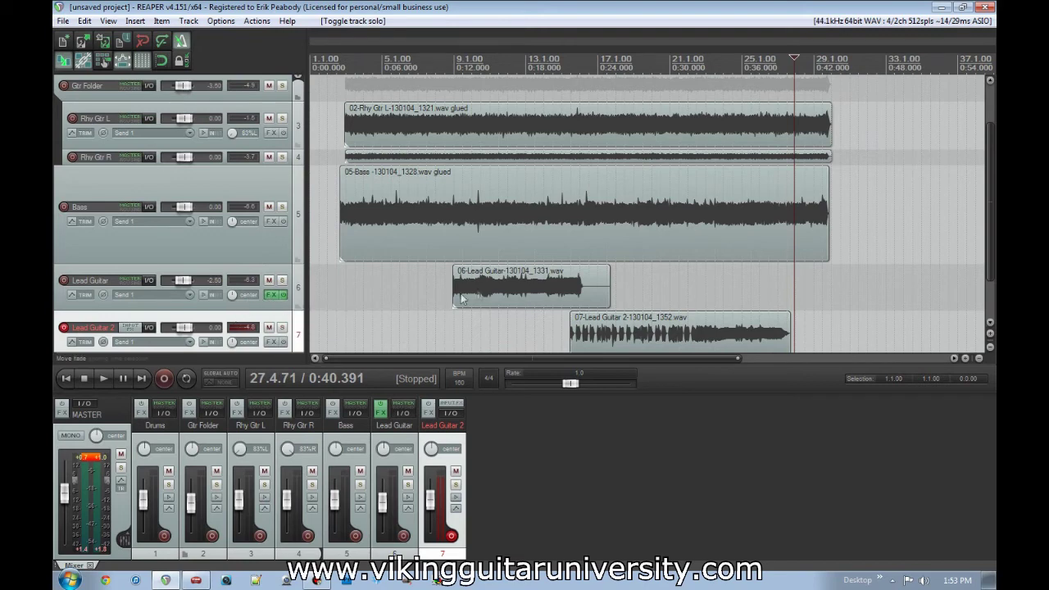
Add a track named Lead Guitar Folder above Lead Guitar and make it the parent folder of both lead guitar tracks.
left_click_drag(989, 272, 989, 298)
double_click(252, 326)
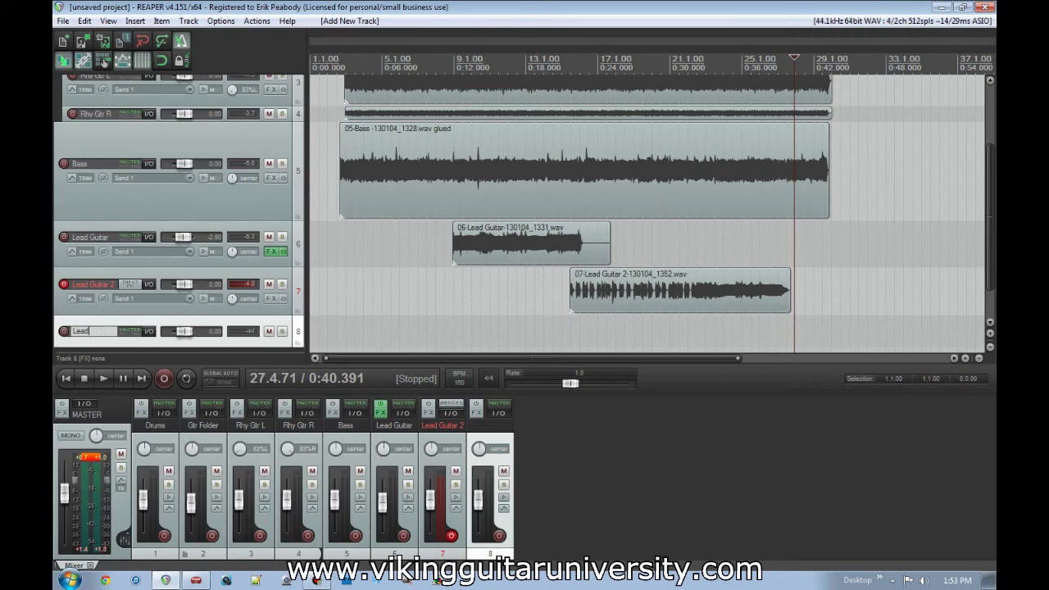
type("Lead Guitar Folder")
key("Return")
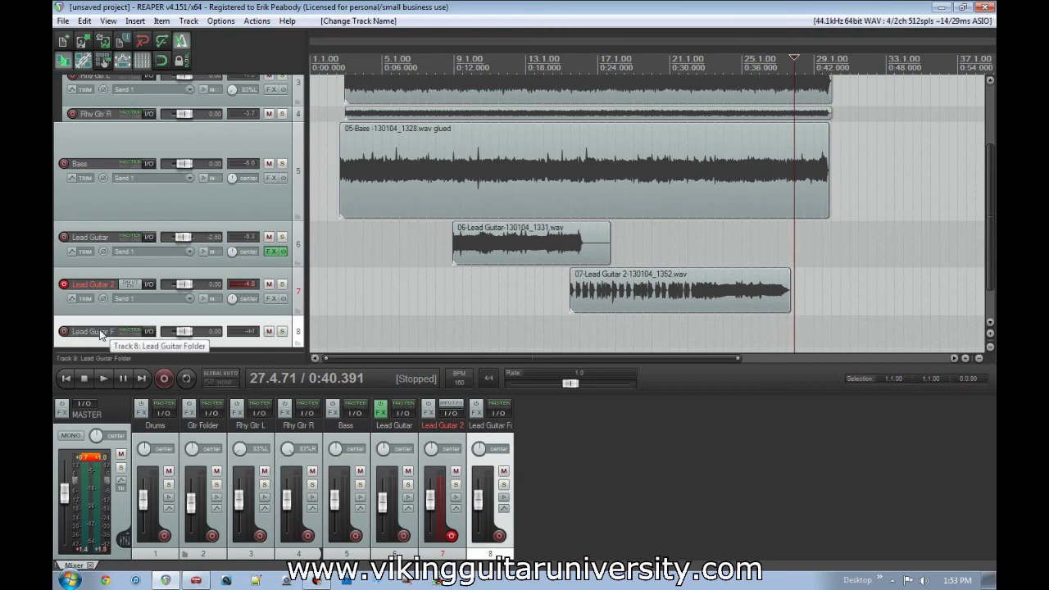
left_click_drag(105, 340, 94, 227)
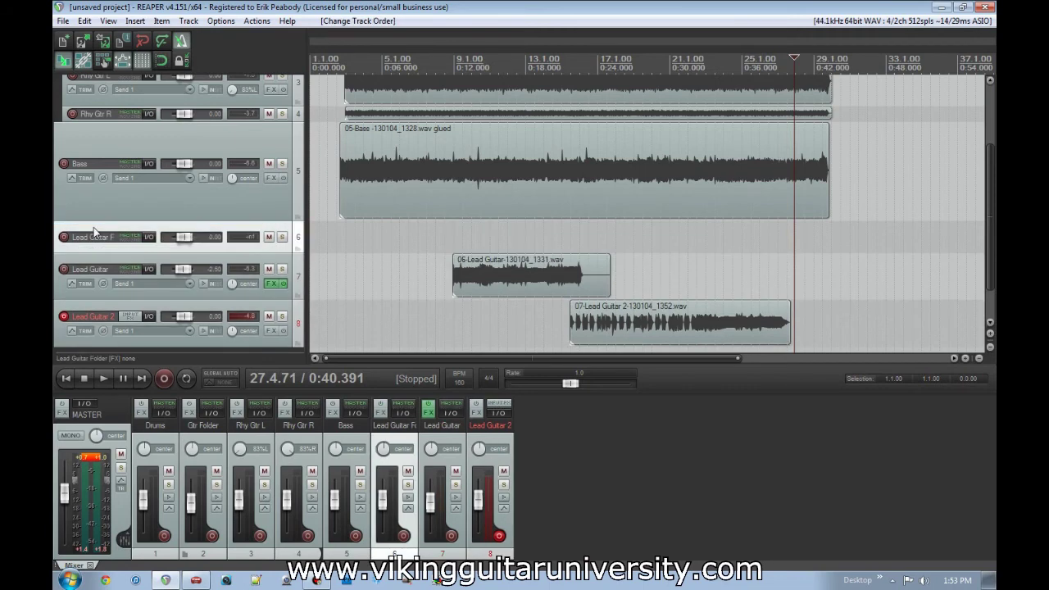
left_click(299, 239)
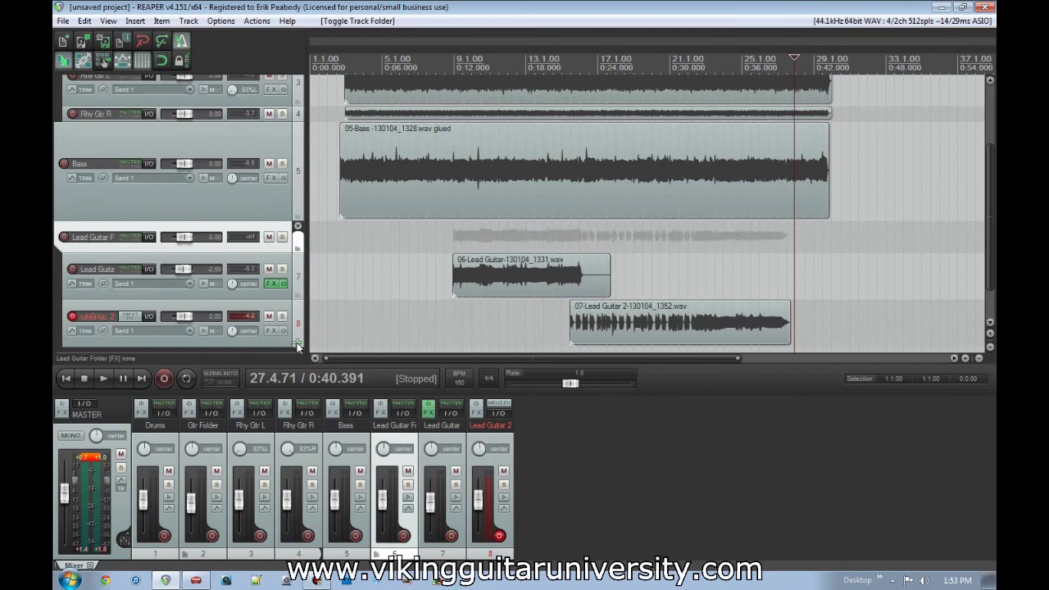
Copy the Classic Chorus and Classic Delay effects from the Lead Guitar track to the Lead Guitar Folder track.
left_click(271, 284)
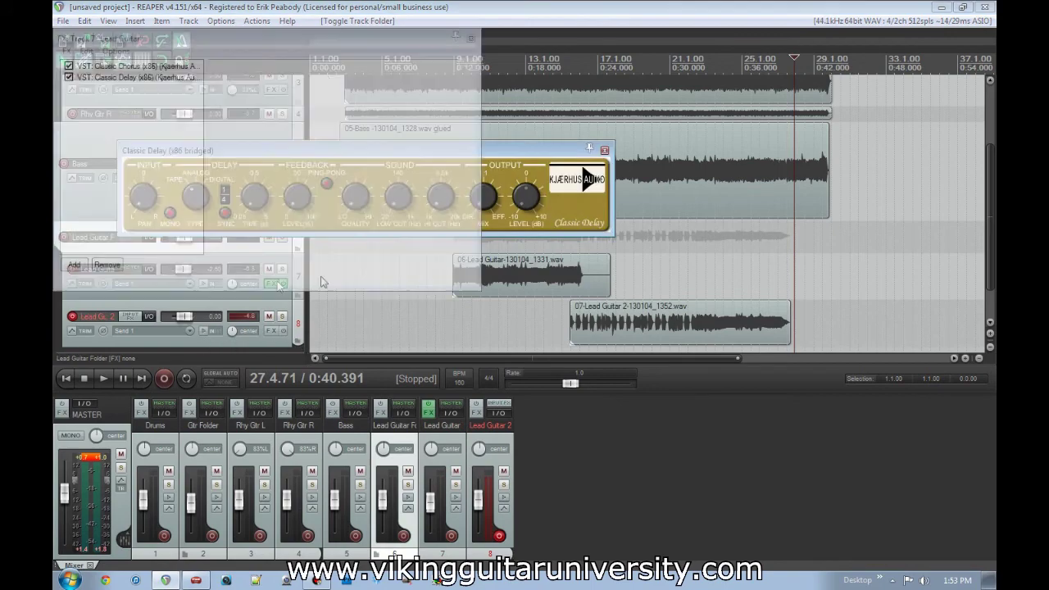
left_click(604, 151)
left_click_drag(126, 155, 193, 33)
key("Escape")
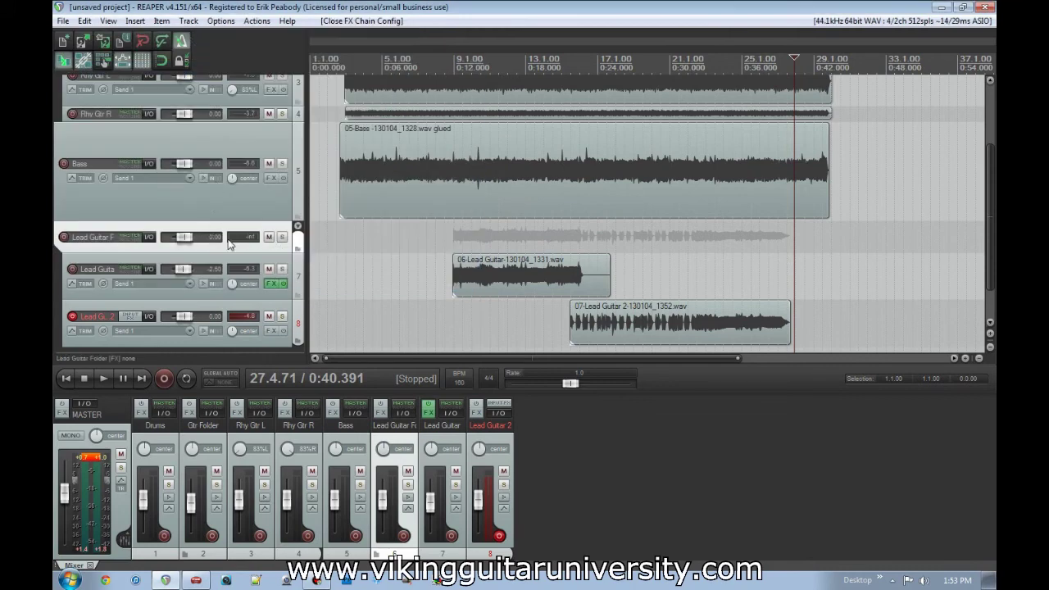
left_click_drag(253, 258, 250, 263)
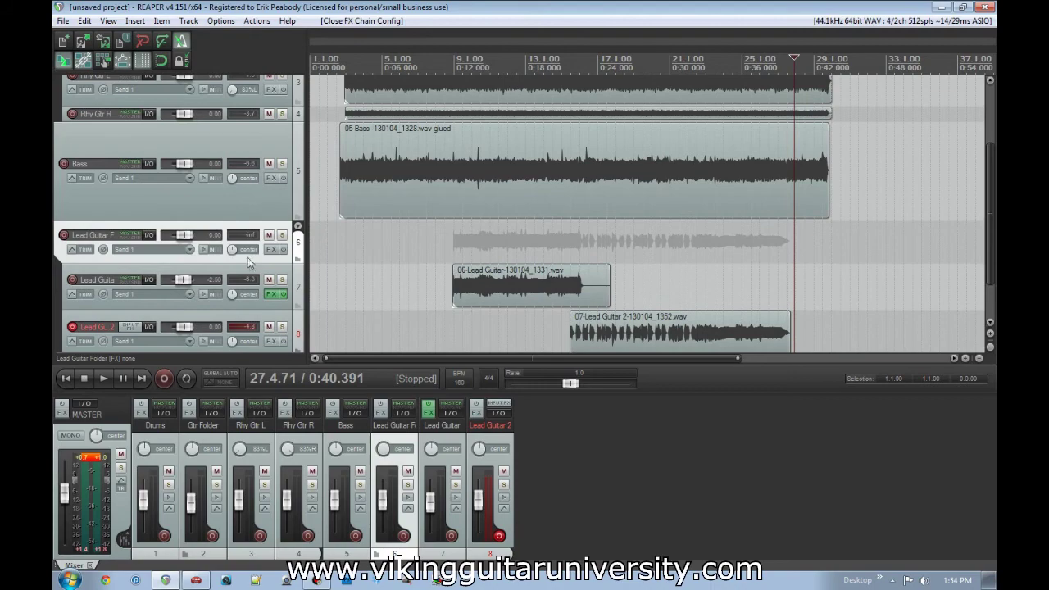
left_click(269, 250)
left_click(766, 317)
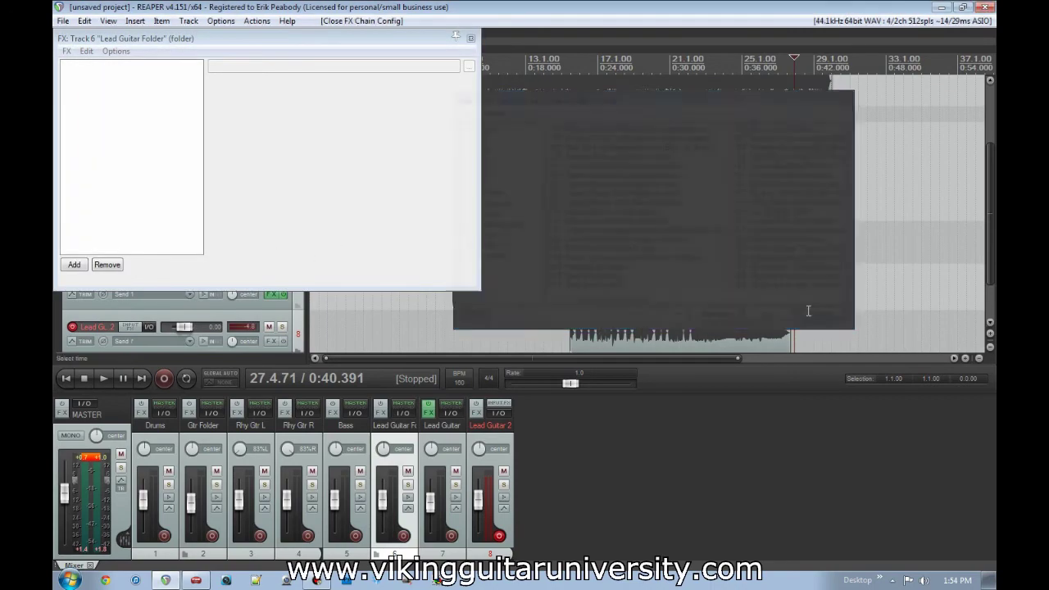
key("Escape")
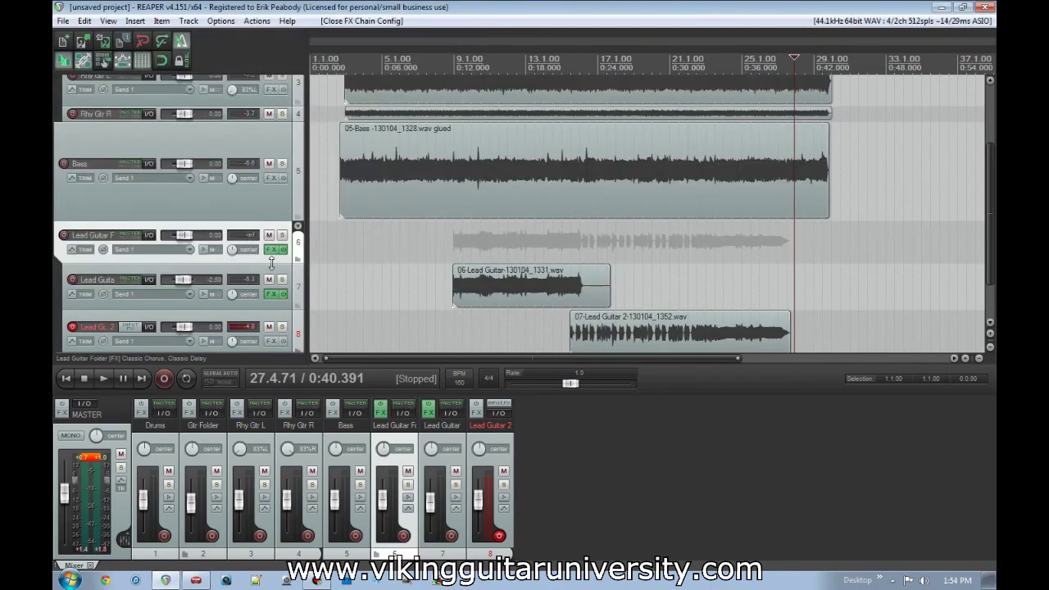
Remove the Classic Delay and Classic Chorus effects from the Lead Guitar track.
left_click(273, 294)
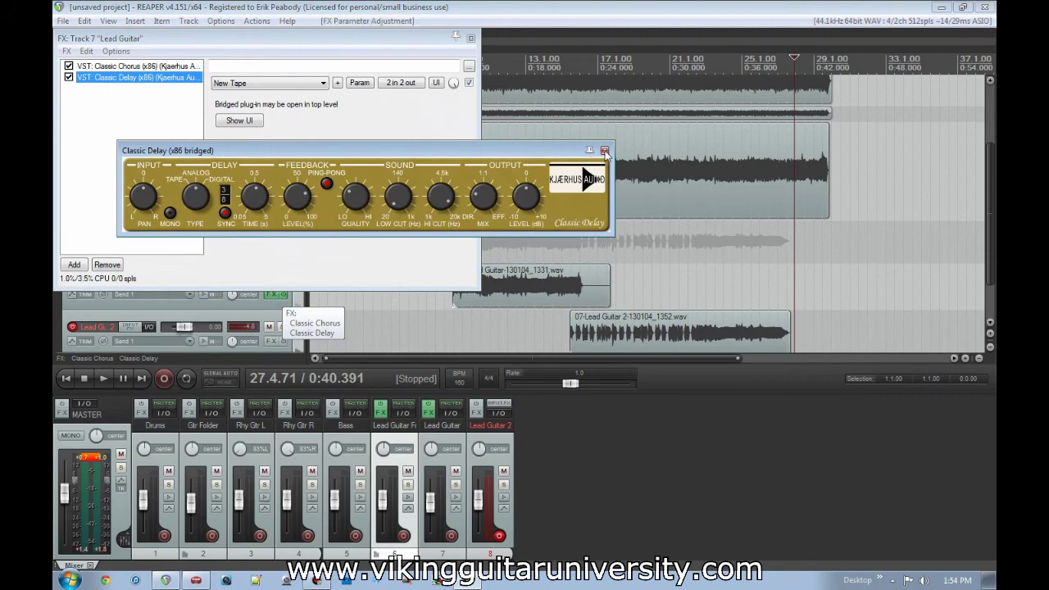
left_click(604, 151)
left_click(113, 265)
left_click(113, 265)
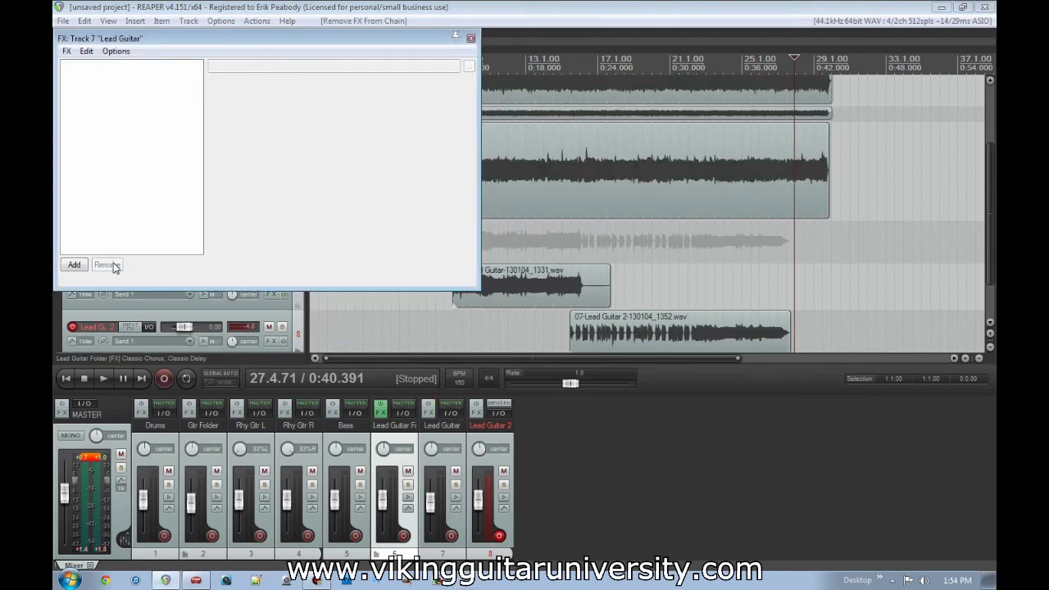
key("Escape")
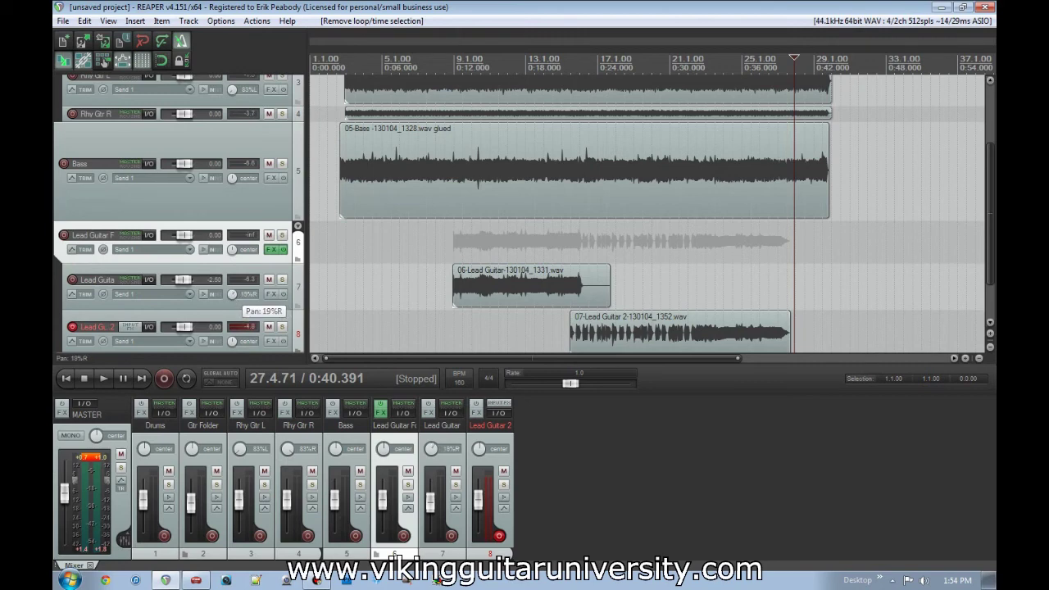
Pan Lead Guitar 19% right and Lead Guitar 2 18% left, with Lead Guitar 2 disarmed from recording.
left_click_drag(233, 341, 233, 351)
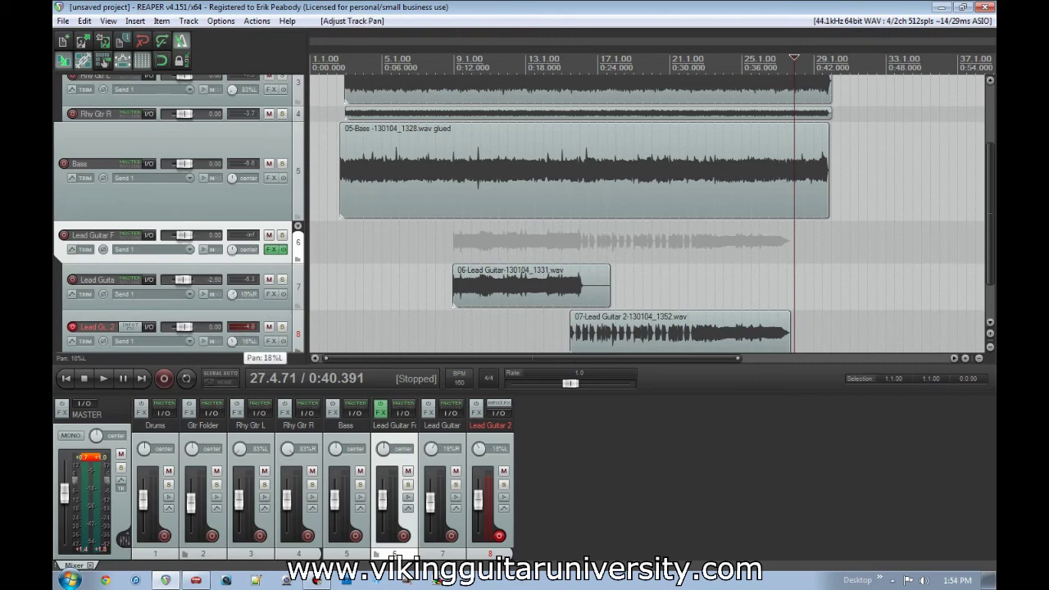
left_click(73, 326)
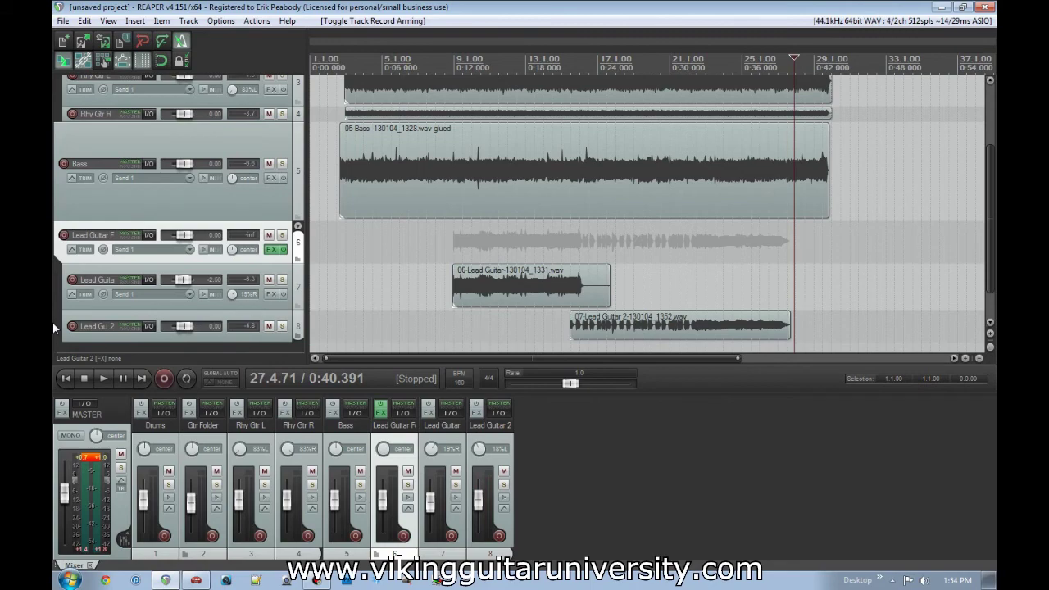
Play the song from just before the bass and rhythm guitars enter, with the metronome off.
scroll(53, 328, "up", 5)
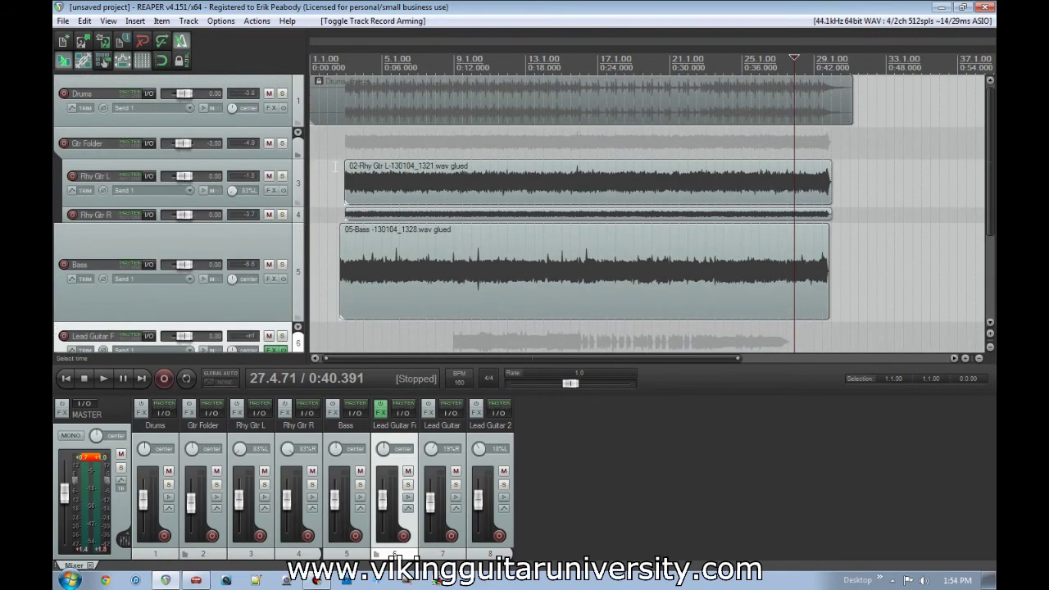
left_click(336, 167)
key("space")
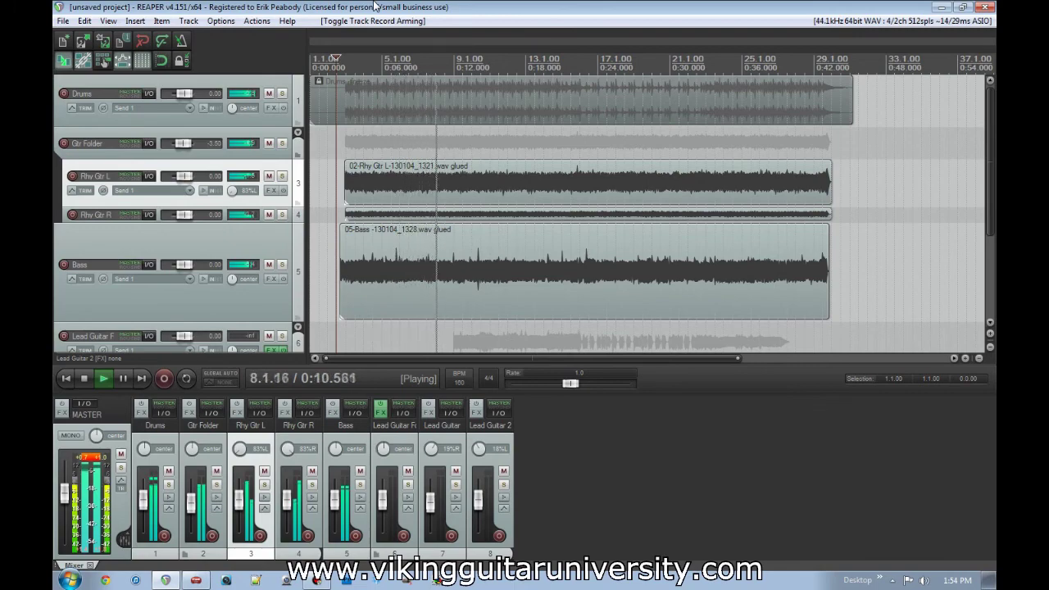
Set the Lead Guitar 2 volume to -4 dB during playback, listen through to the song's end, and stop.
scroll(54, 271, "down", 3)
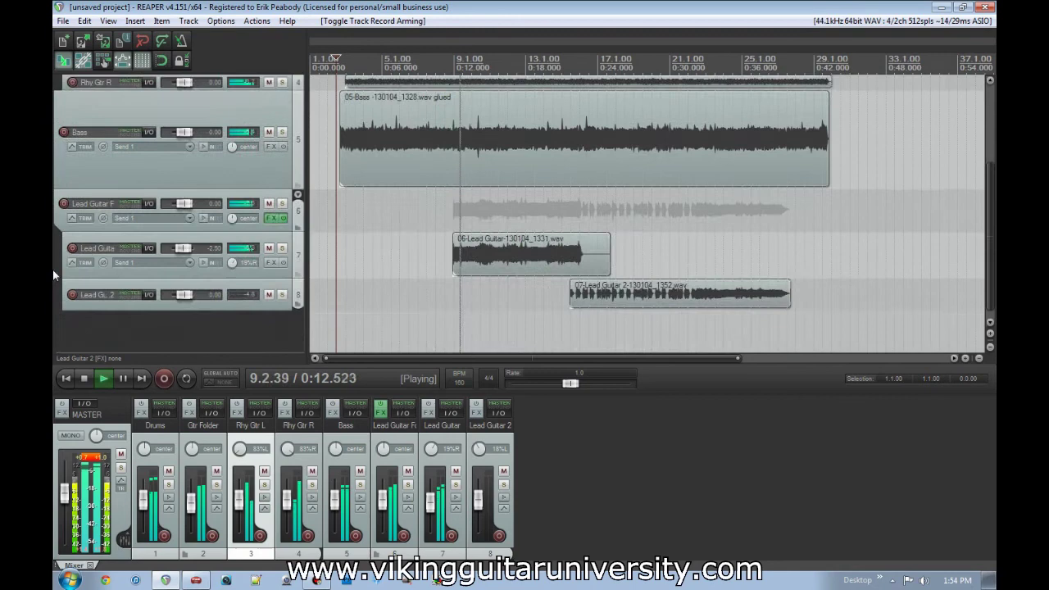
left_click_drag(157, 310, 158, 327)
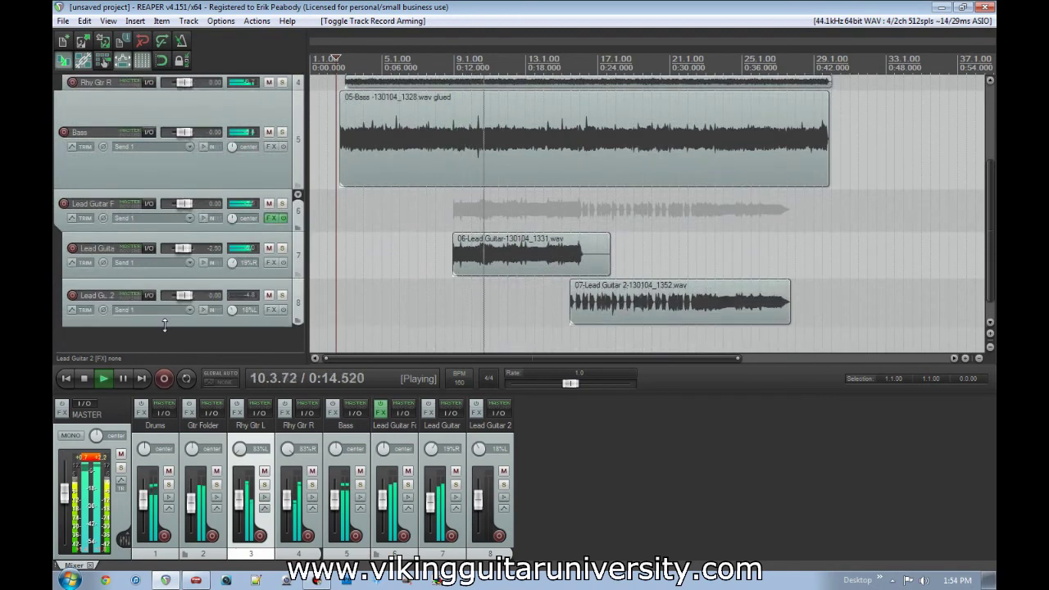
scroll(185, 297, "down", 3)
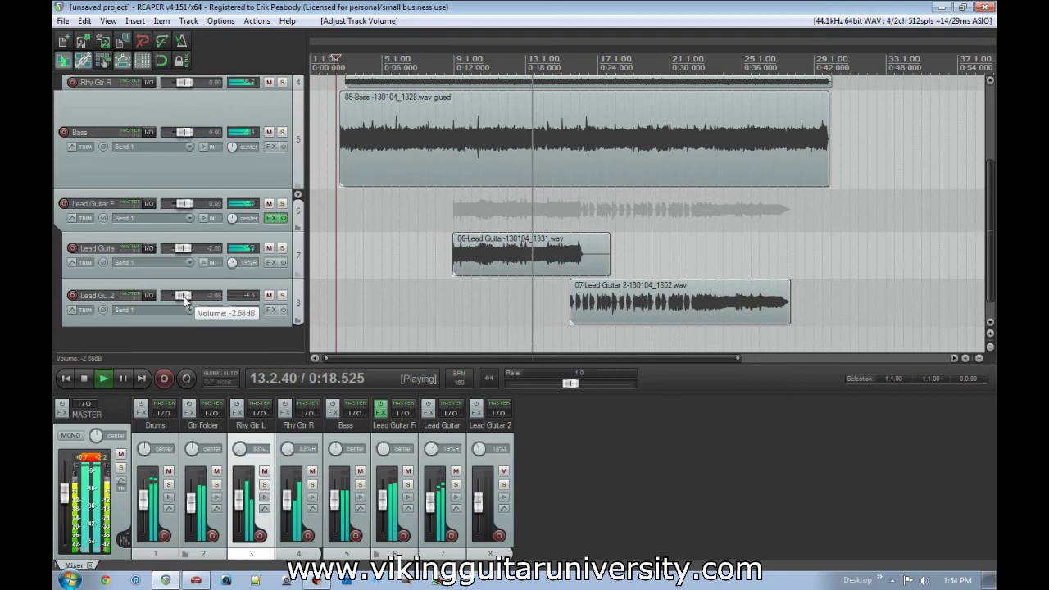
double_click(183, 297)
type("-4")
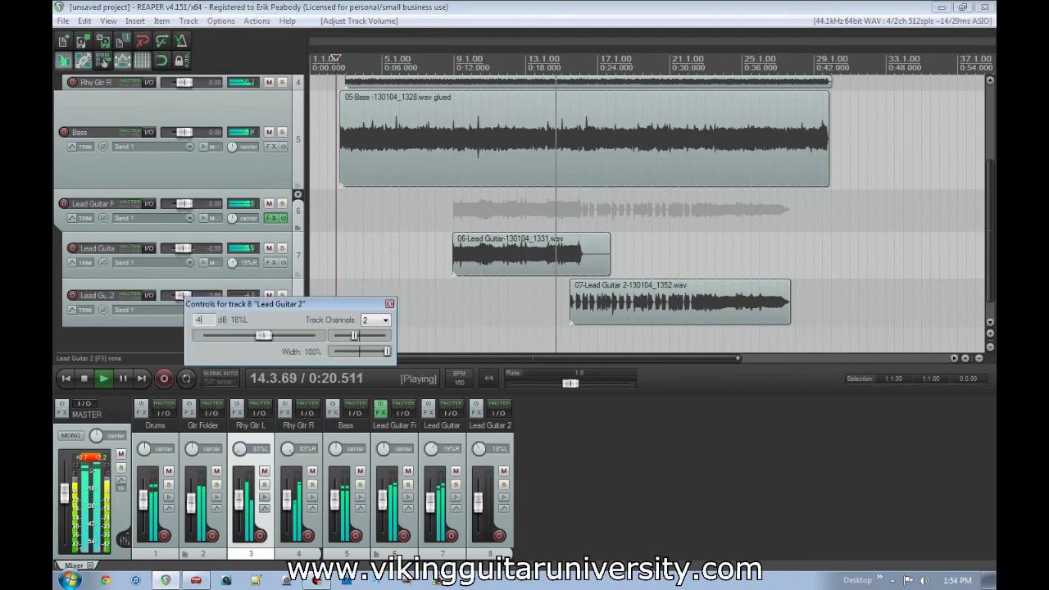
key("Return")
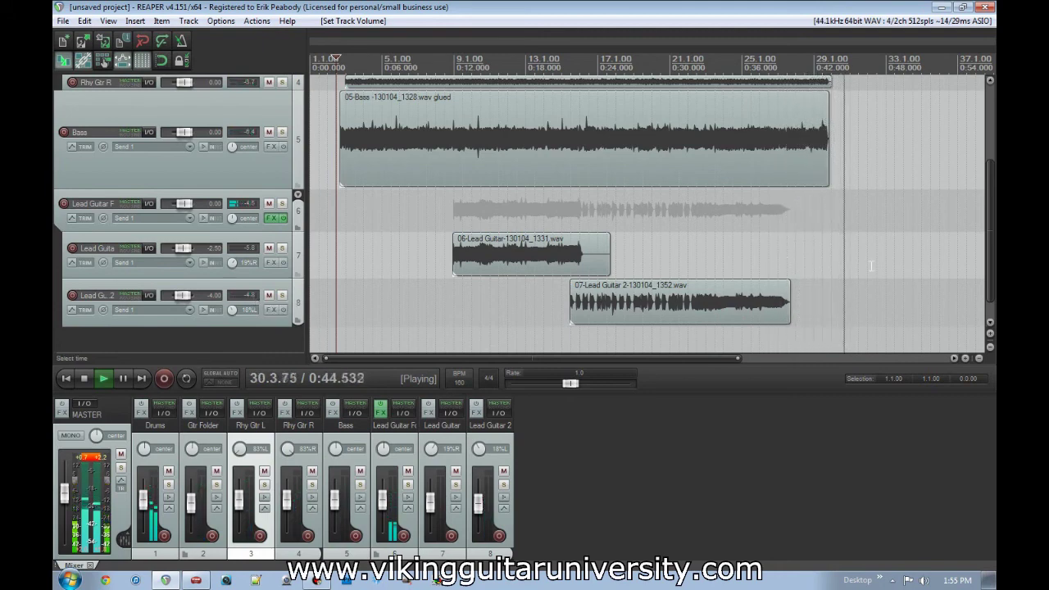
key("space")
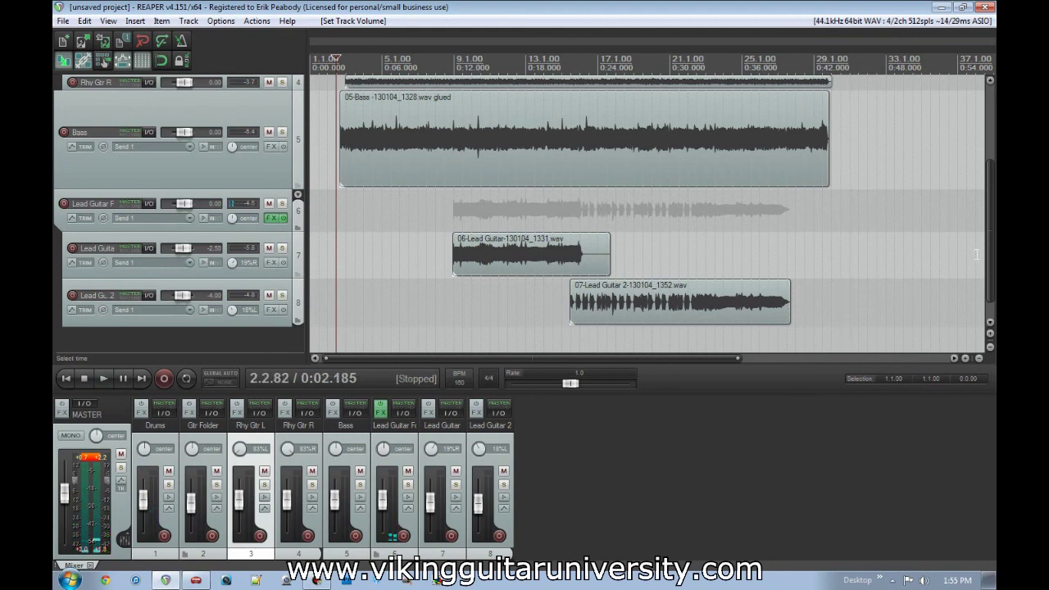
left_click_drag(990, 213, 993, 170)
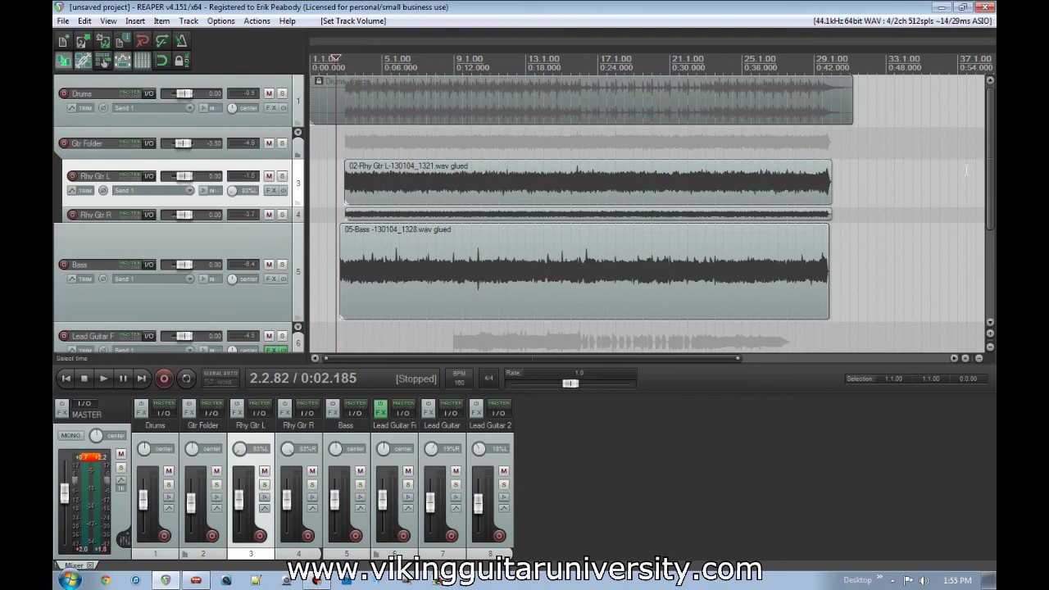
scroll(54, 203, "down", 2)
scroll(54, 202, "down", 1)
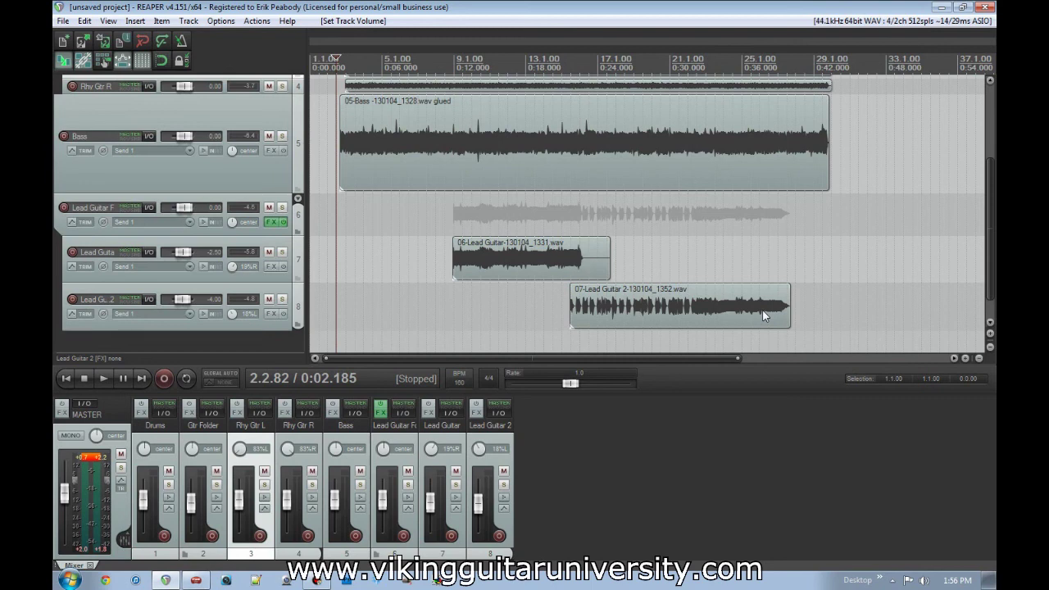
Save the project as First Real Song in D:\Reaper, creating a subdirectory for it and moving all media into the project directory.
left_click(66, 21)
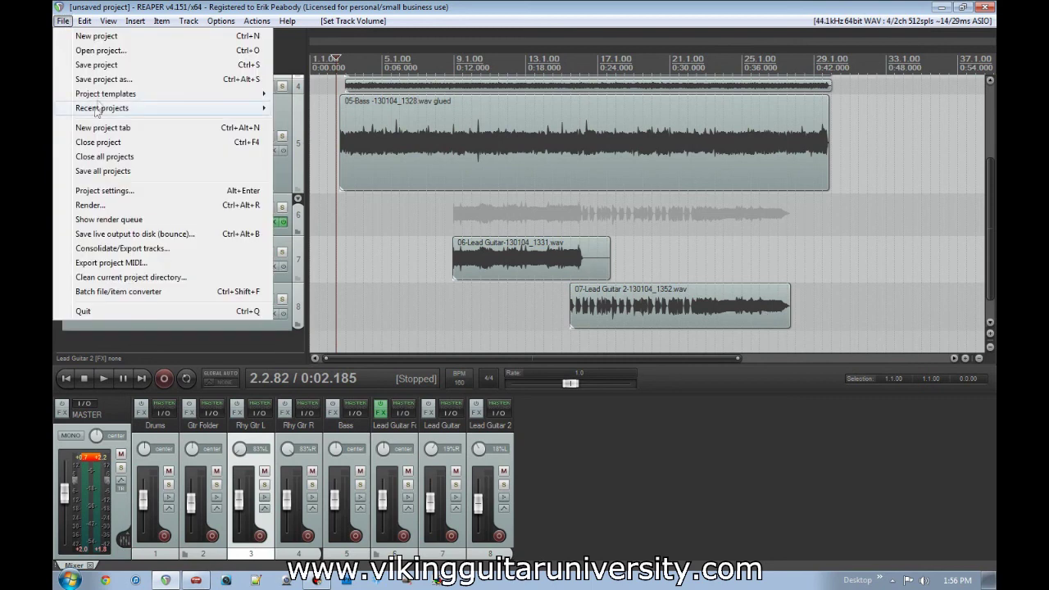
left_click(689, 243)
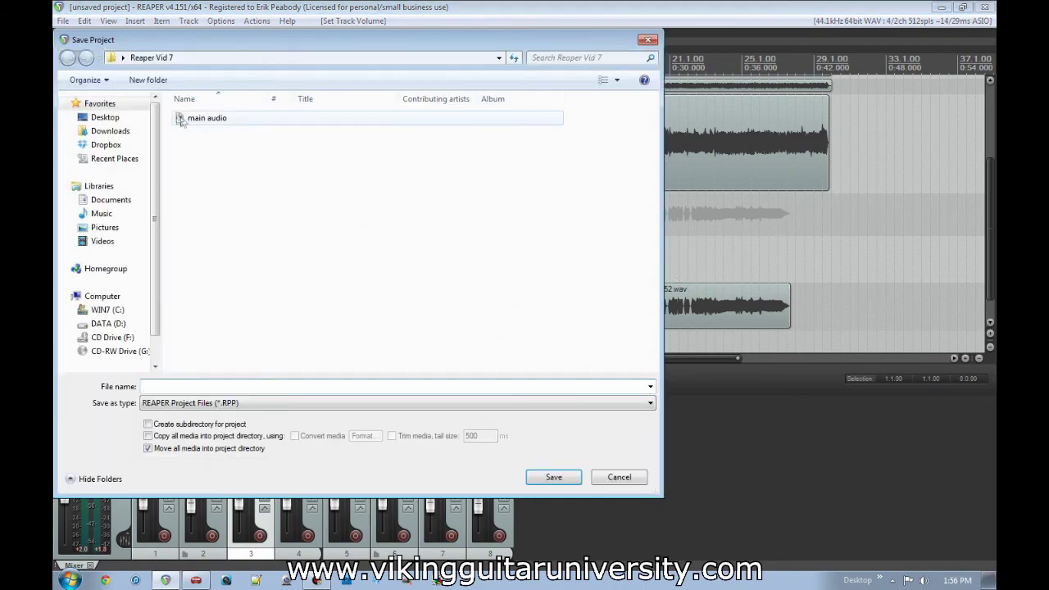
type("d:\reaper")
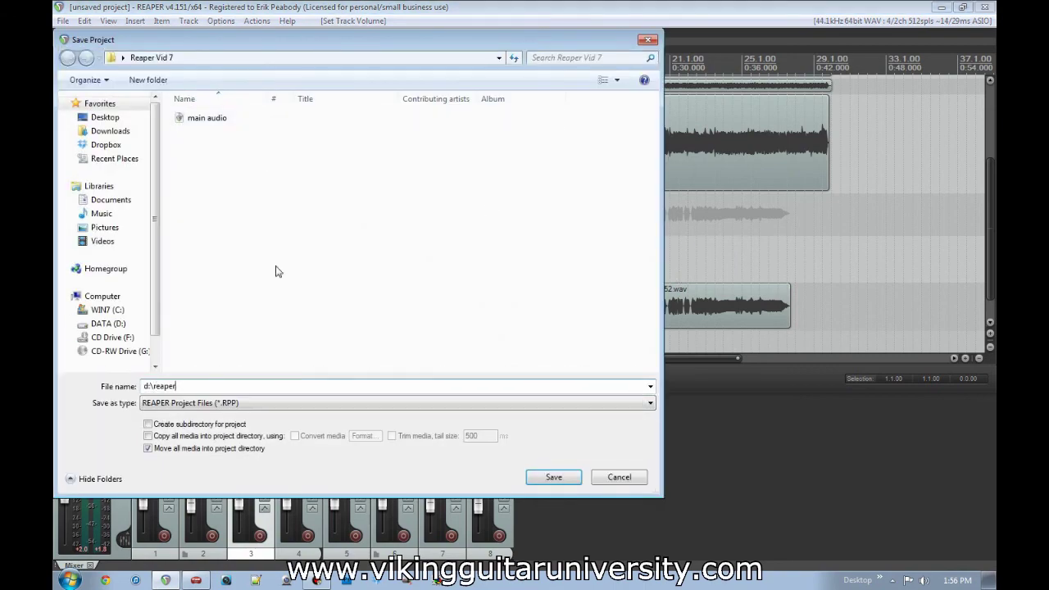
type("\\")
key("Return")
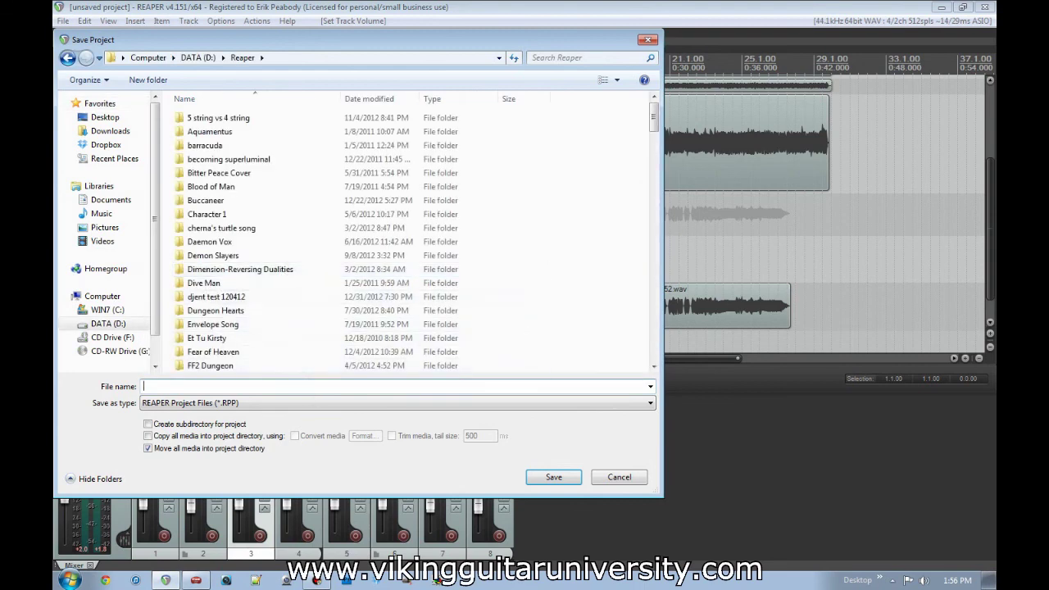
type("First Real Song")
left_click(250, 426)
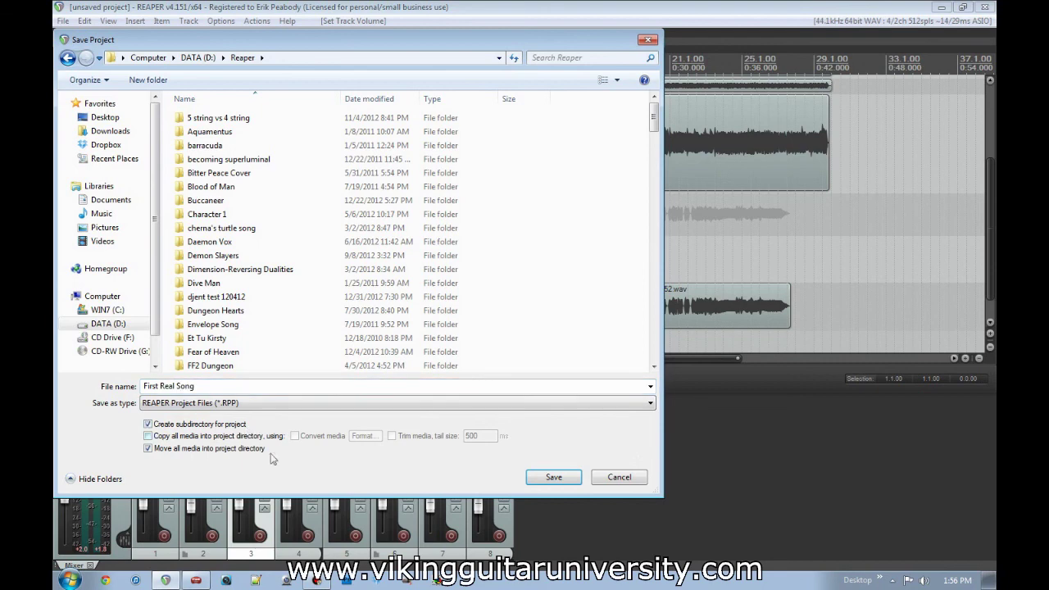
left_click(562, 483)
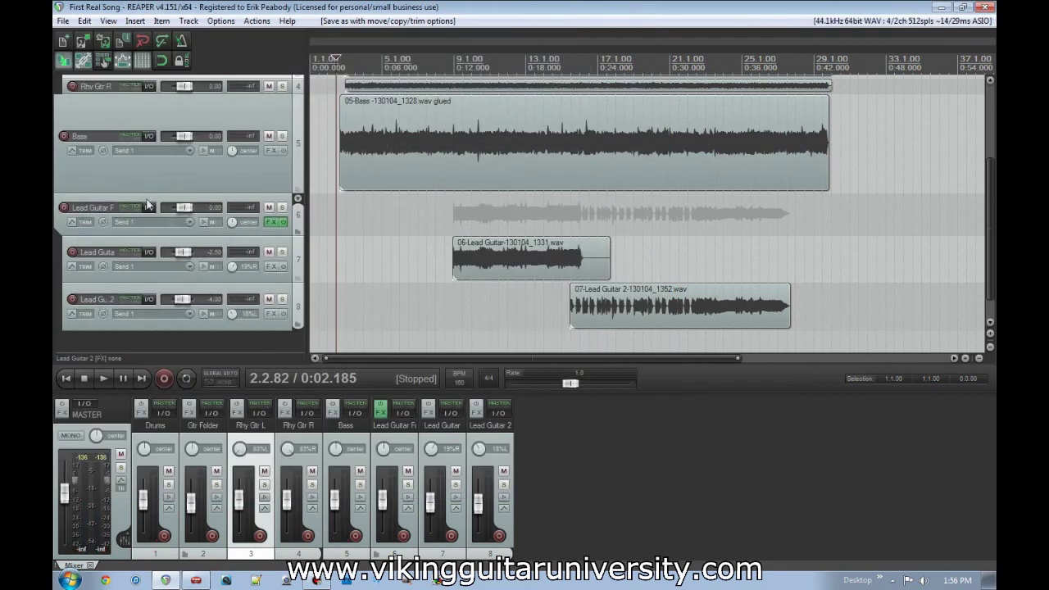
Open the render settings for the master mix and set the output directory to the Desktop.
left_click(62, 22)
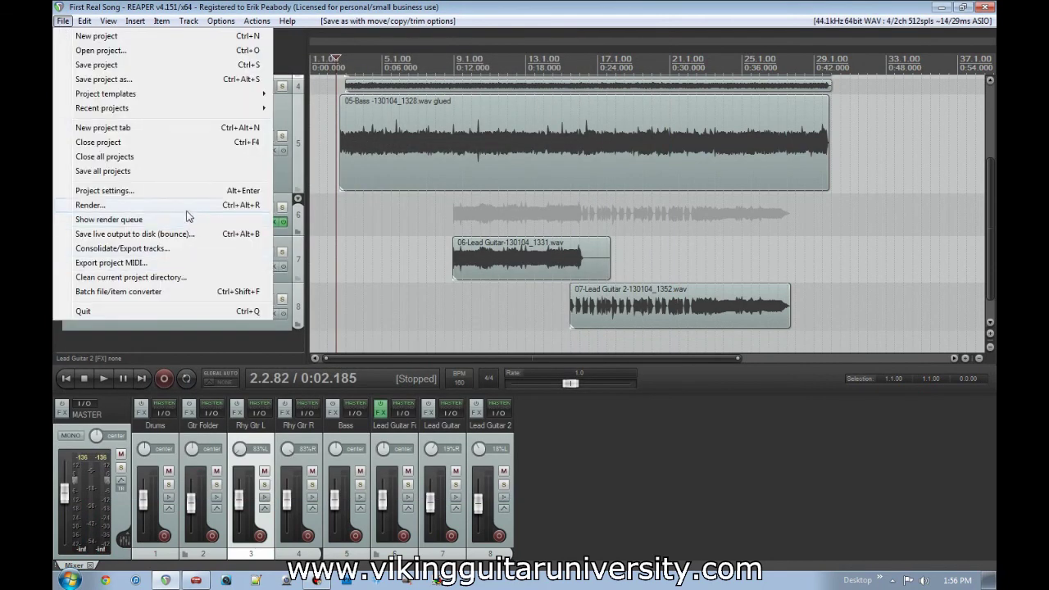
left_click(60, 204)
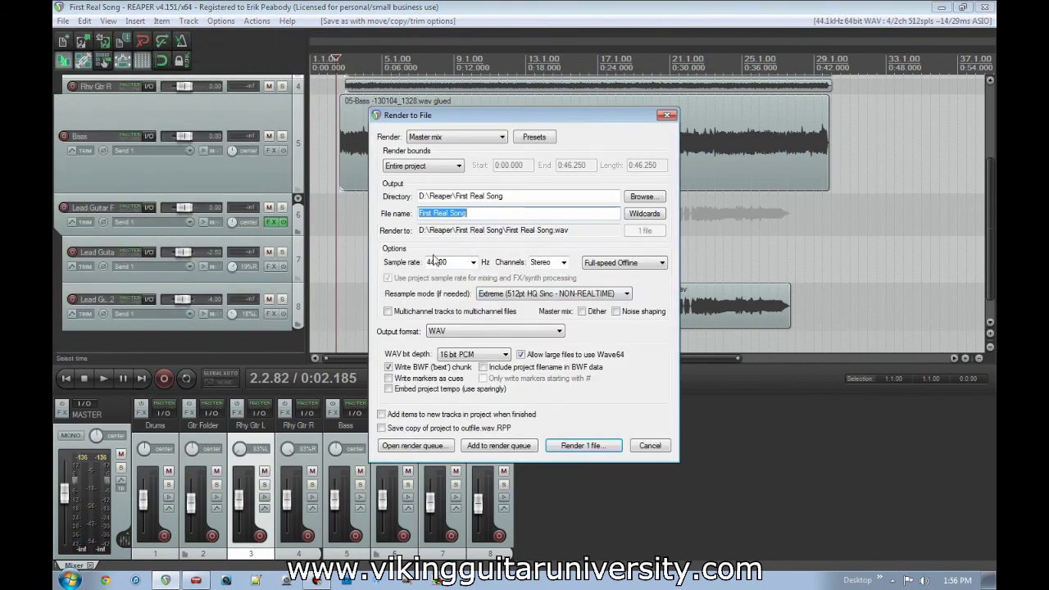
left_click(643, 197)
left_click(672, 241)
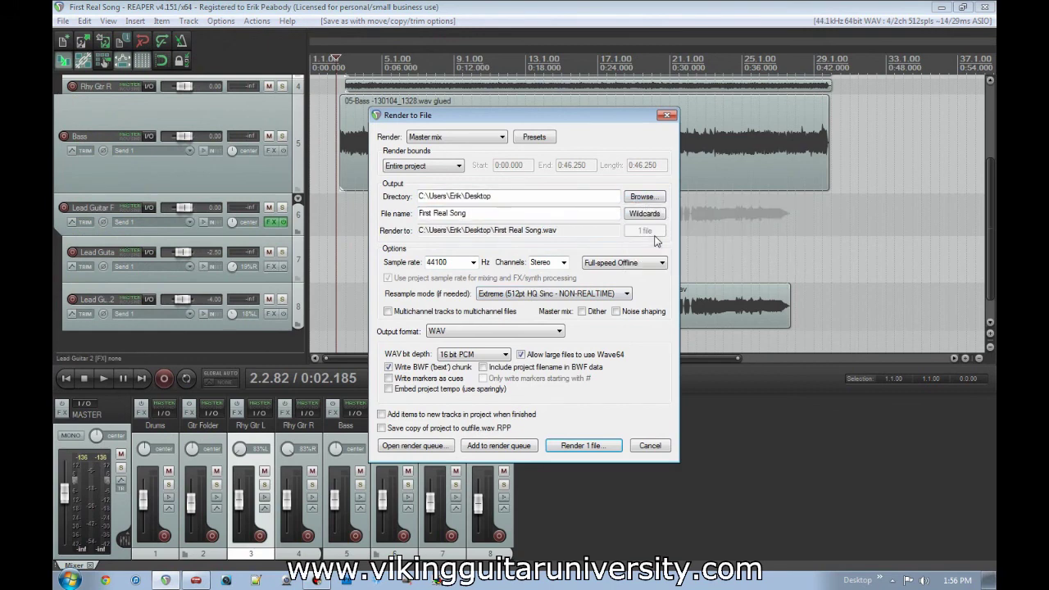
Render the song in MP3 format (encoder by LAME project) and close the finished render.
left_click(483, 332)
left_click(481, 386)
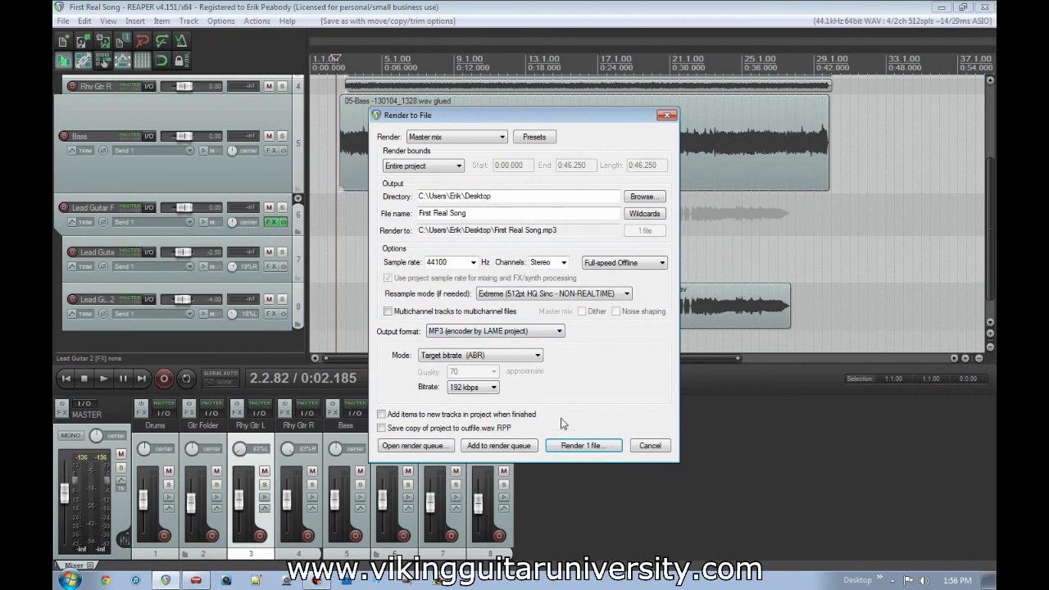
left_click(577, 448)
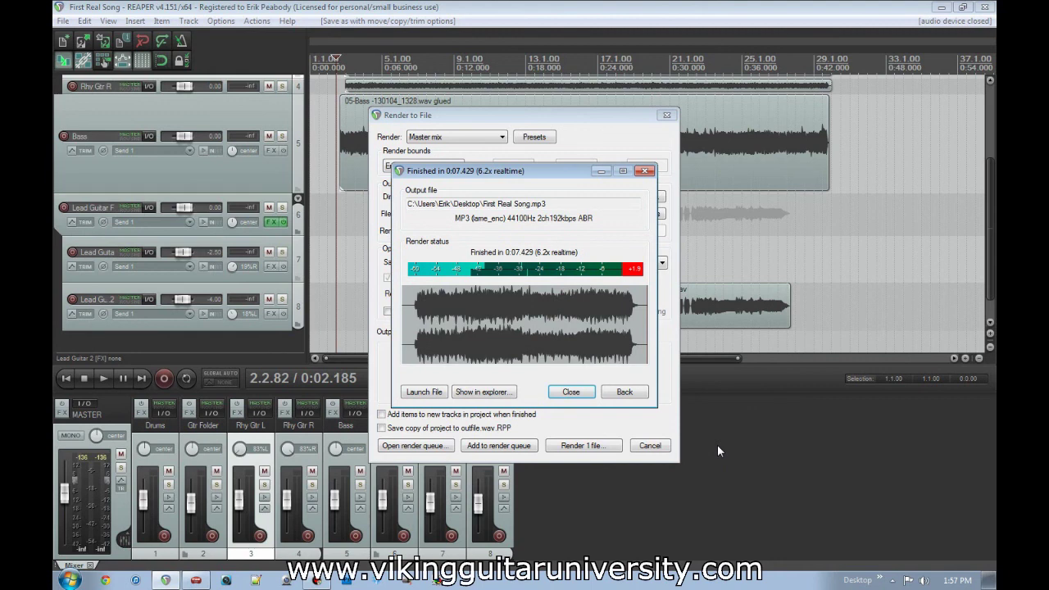
left_click(571, 392)
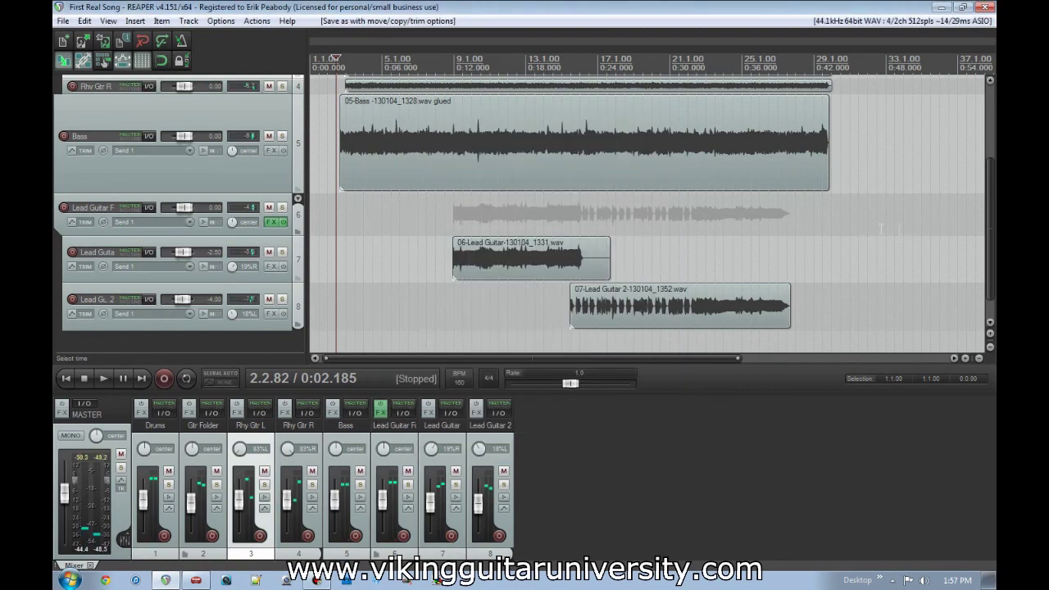
scroll(988, 239, "up", 5)
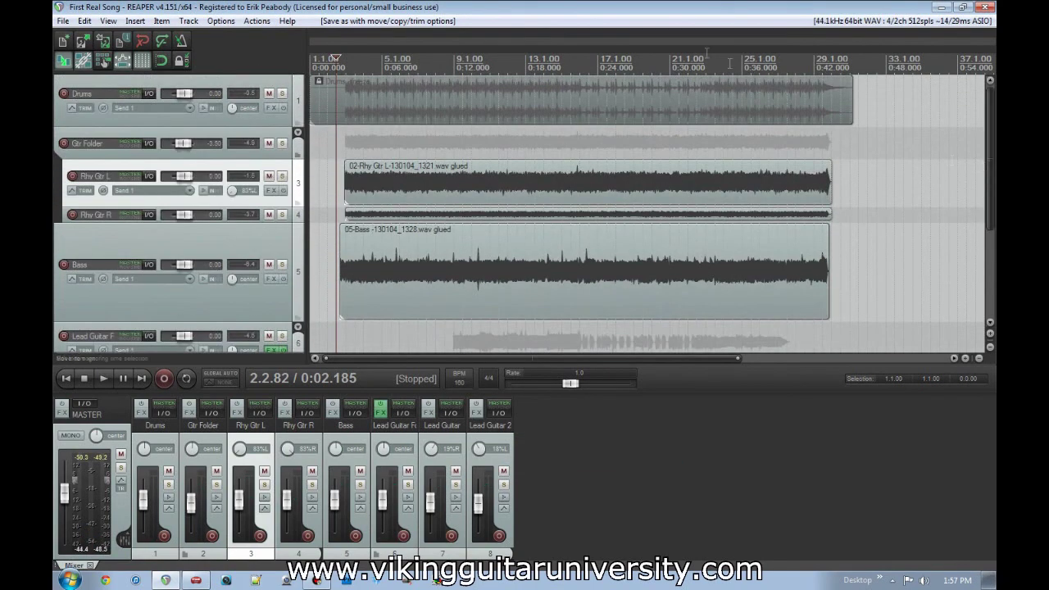